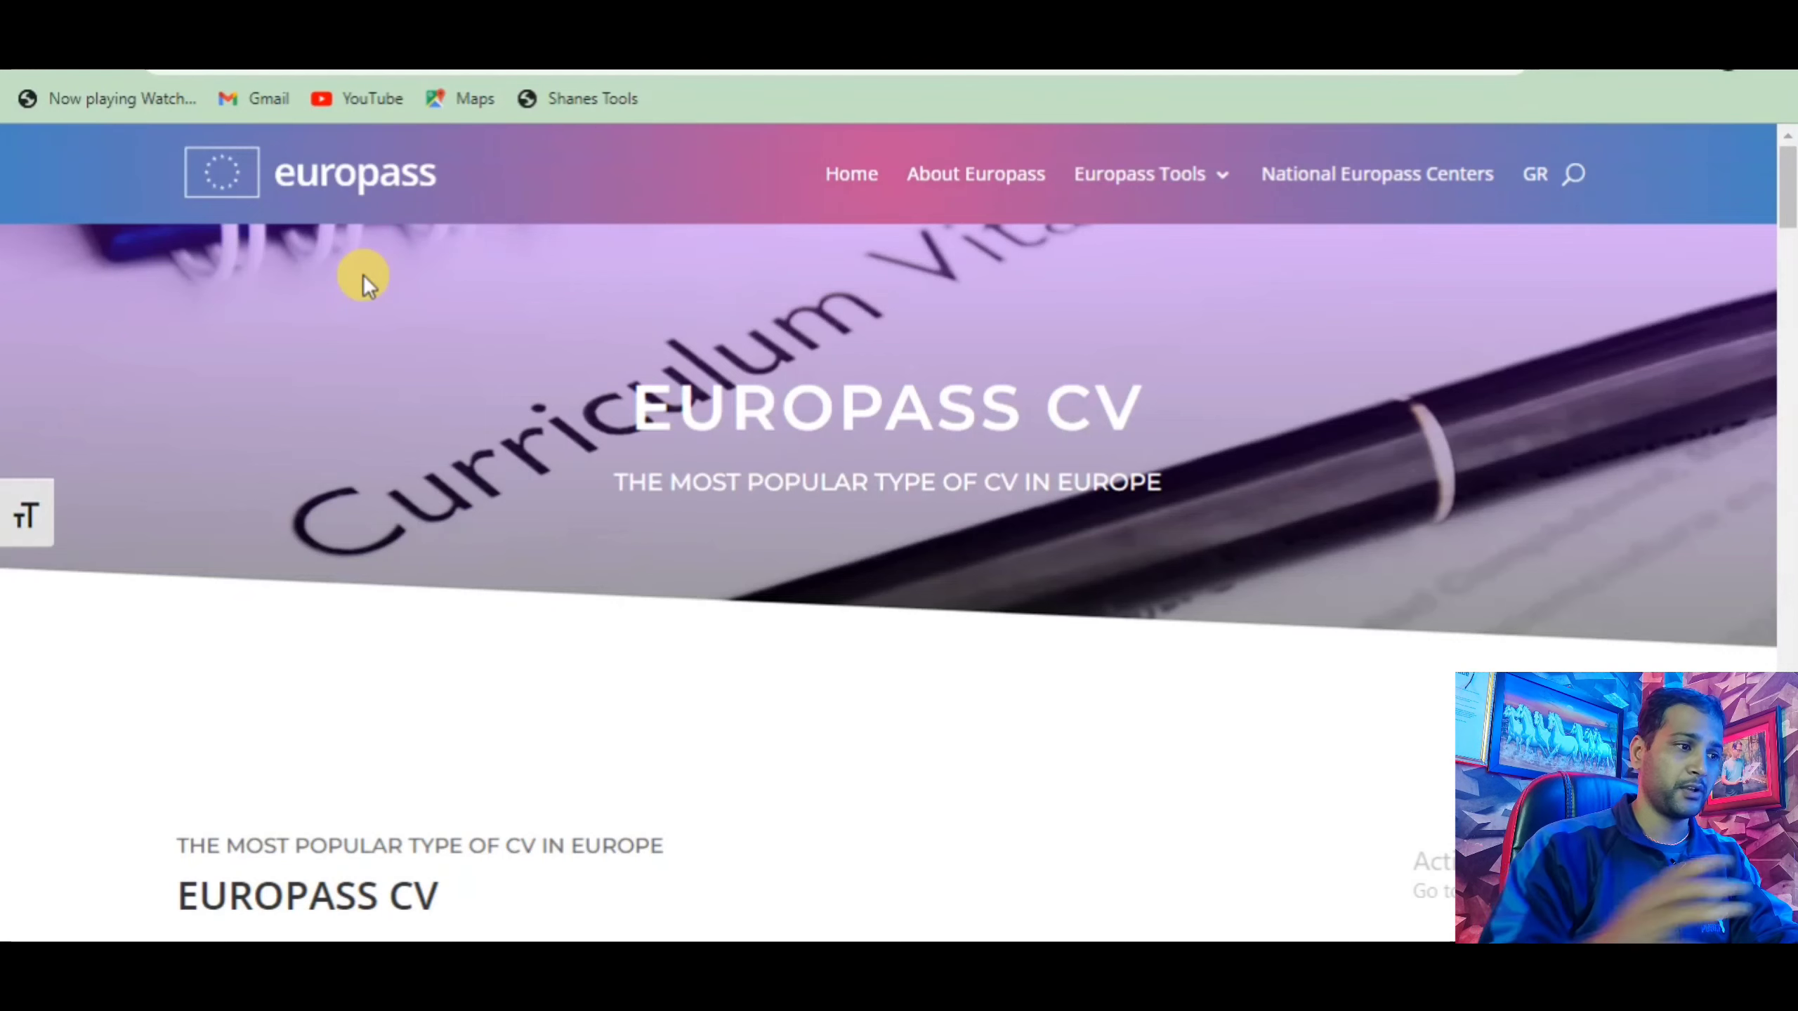
Scroll down the Europass CV page to reach the 'Create your CV' option.
scroll(362, 275, down, 6)
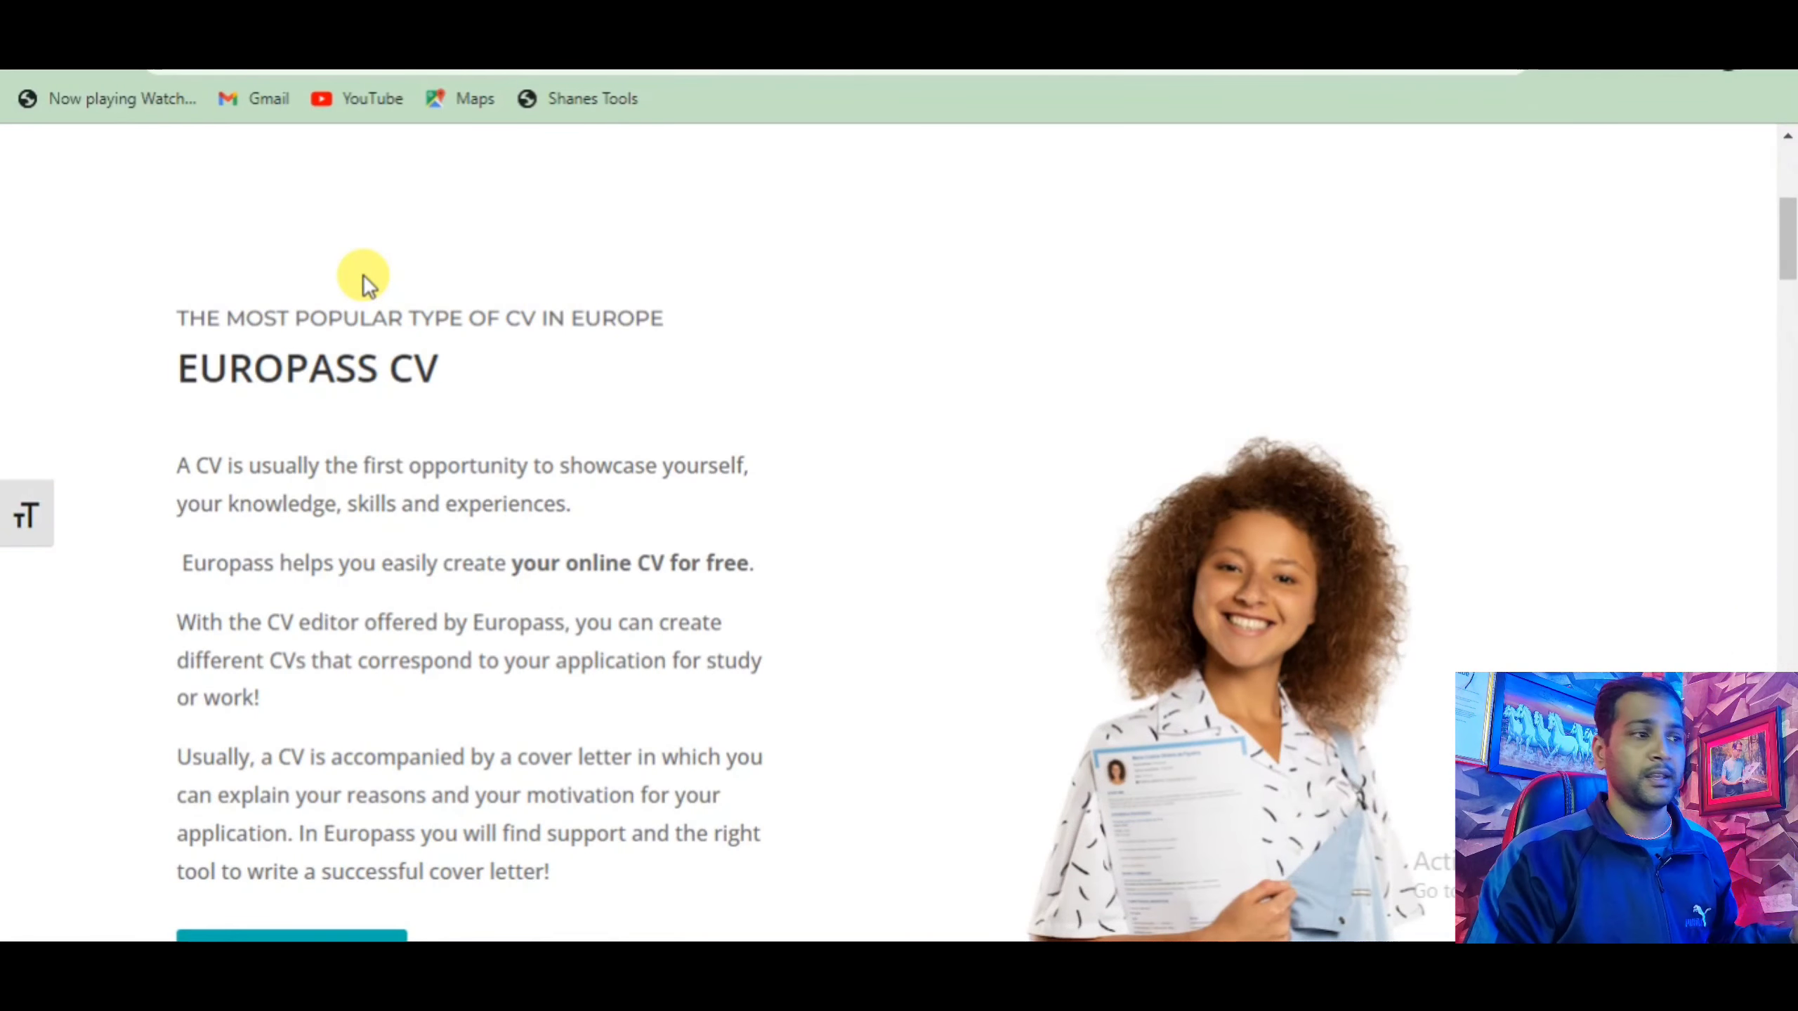
scroll(362, 274, down, 3)
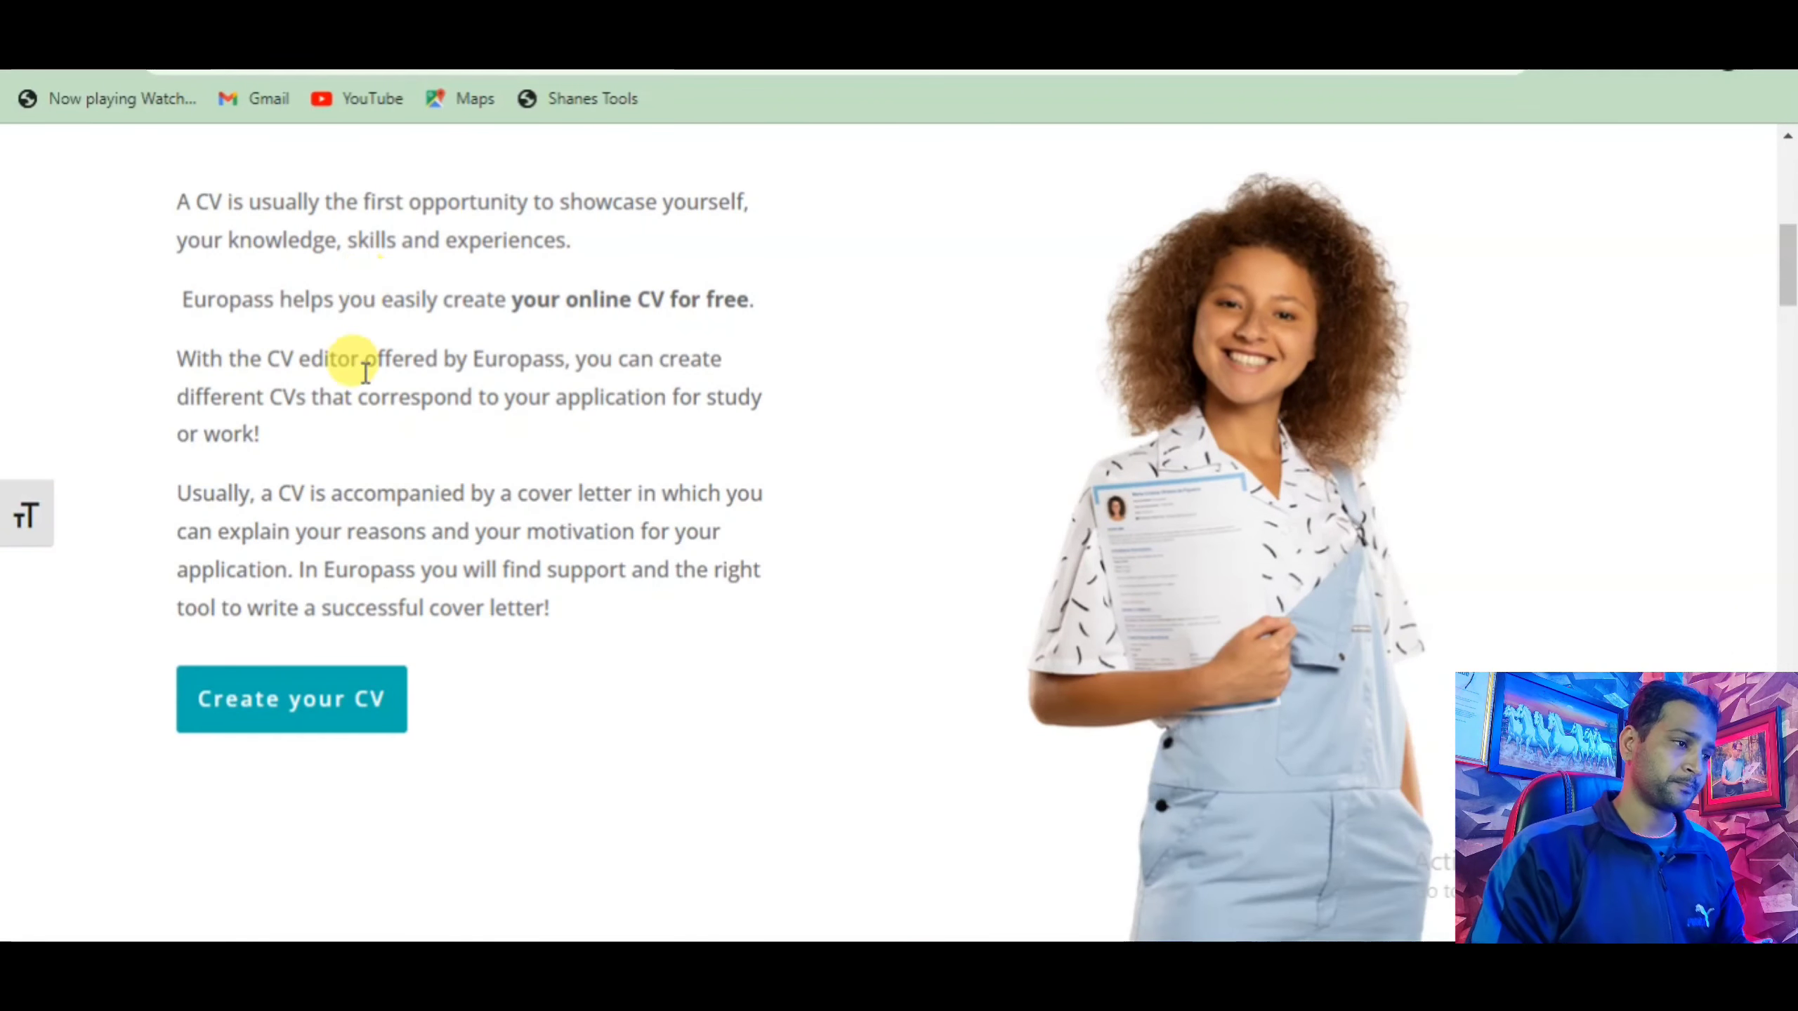
scroll(424, 514, up, 7)
scroll(424, 514, down, 9)
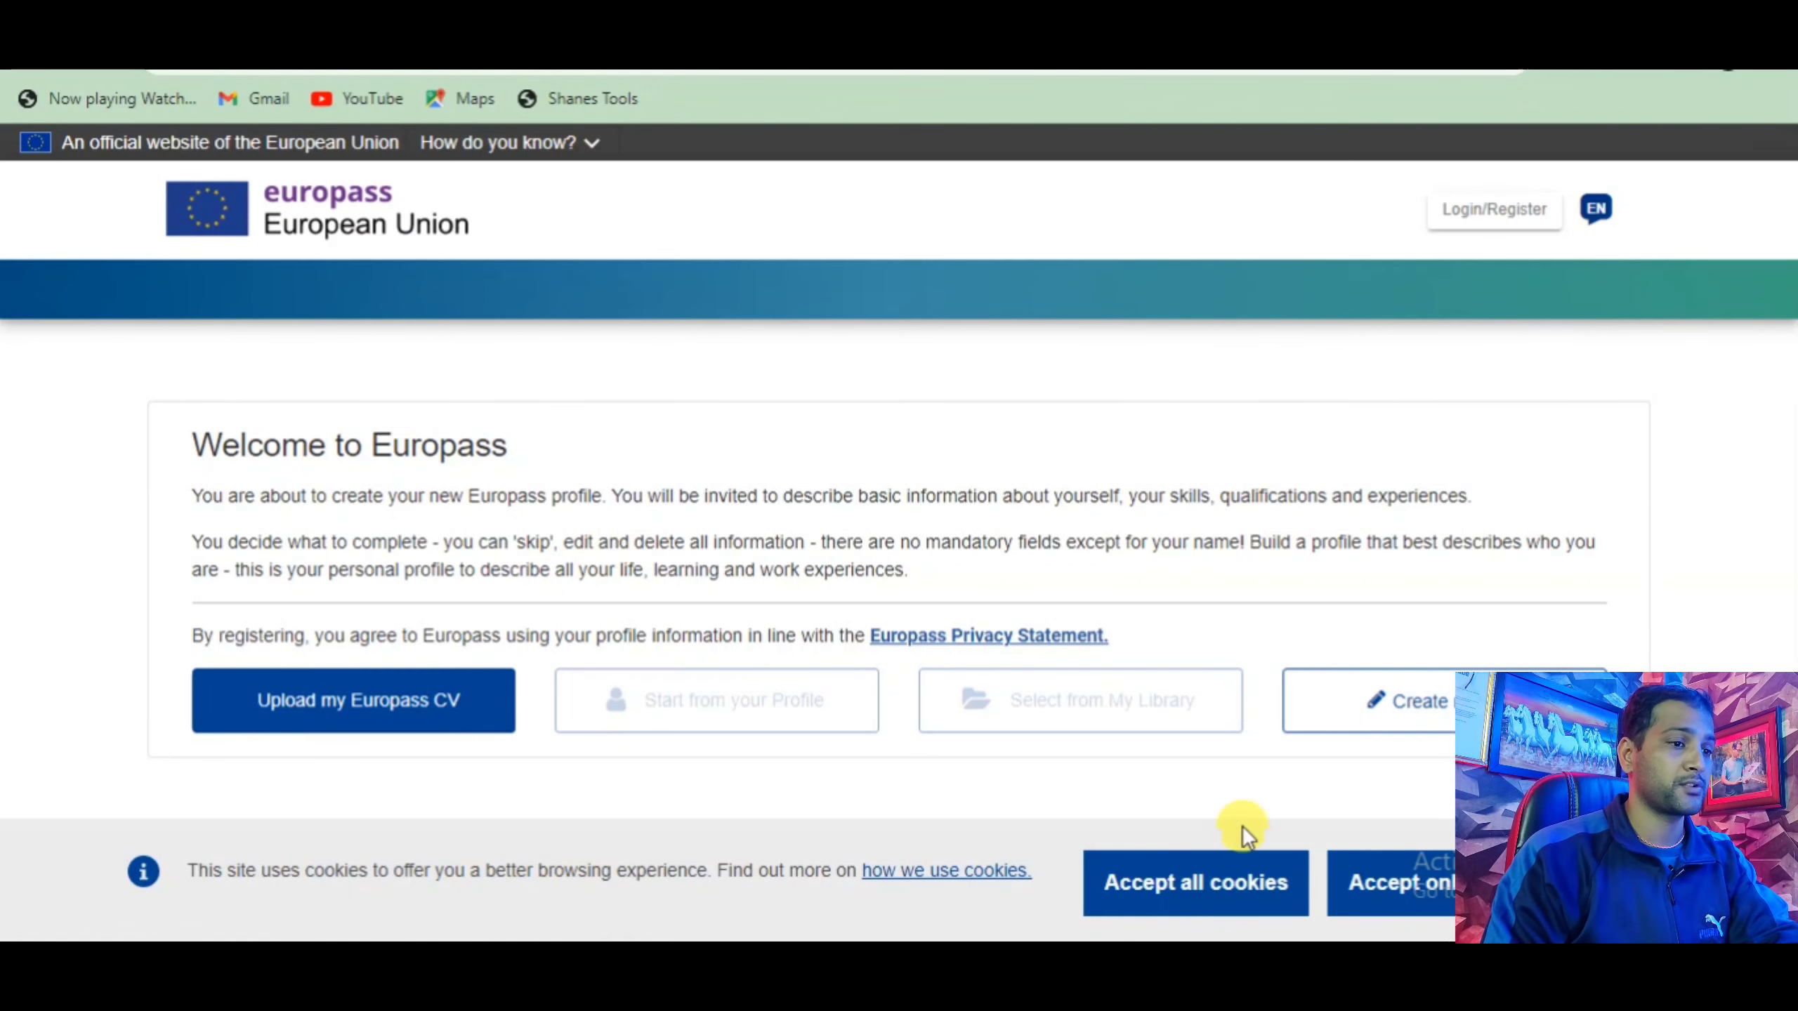
Accept all cookies and keep English as the site language.
click(1225, 889)
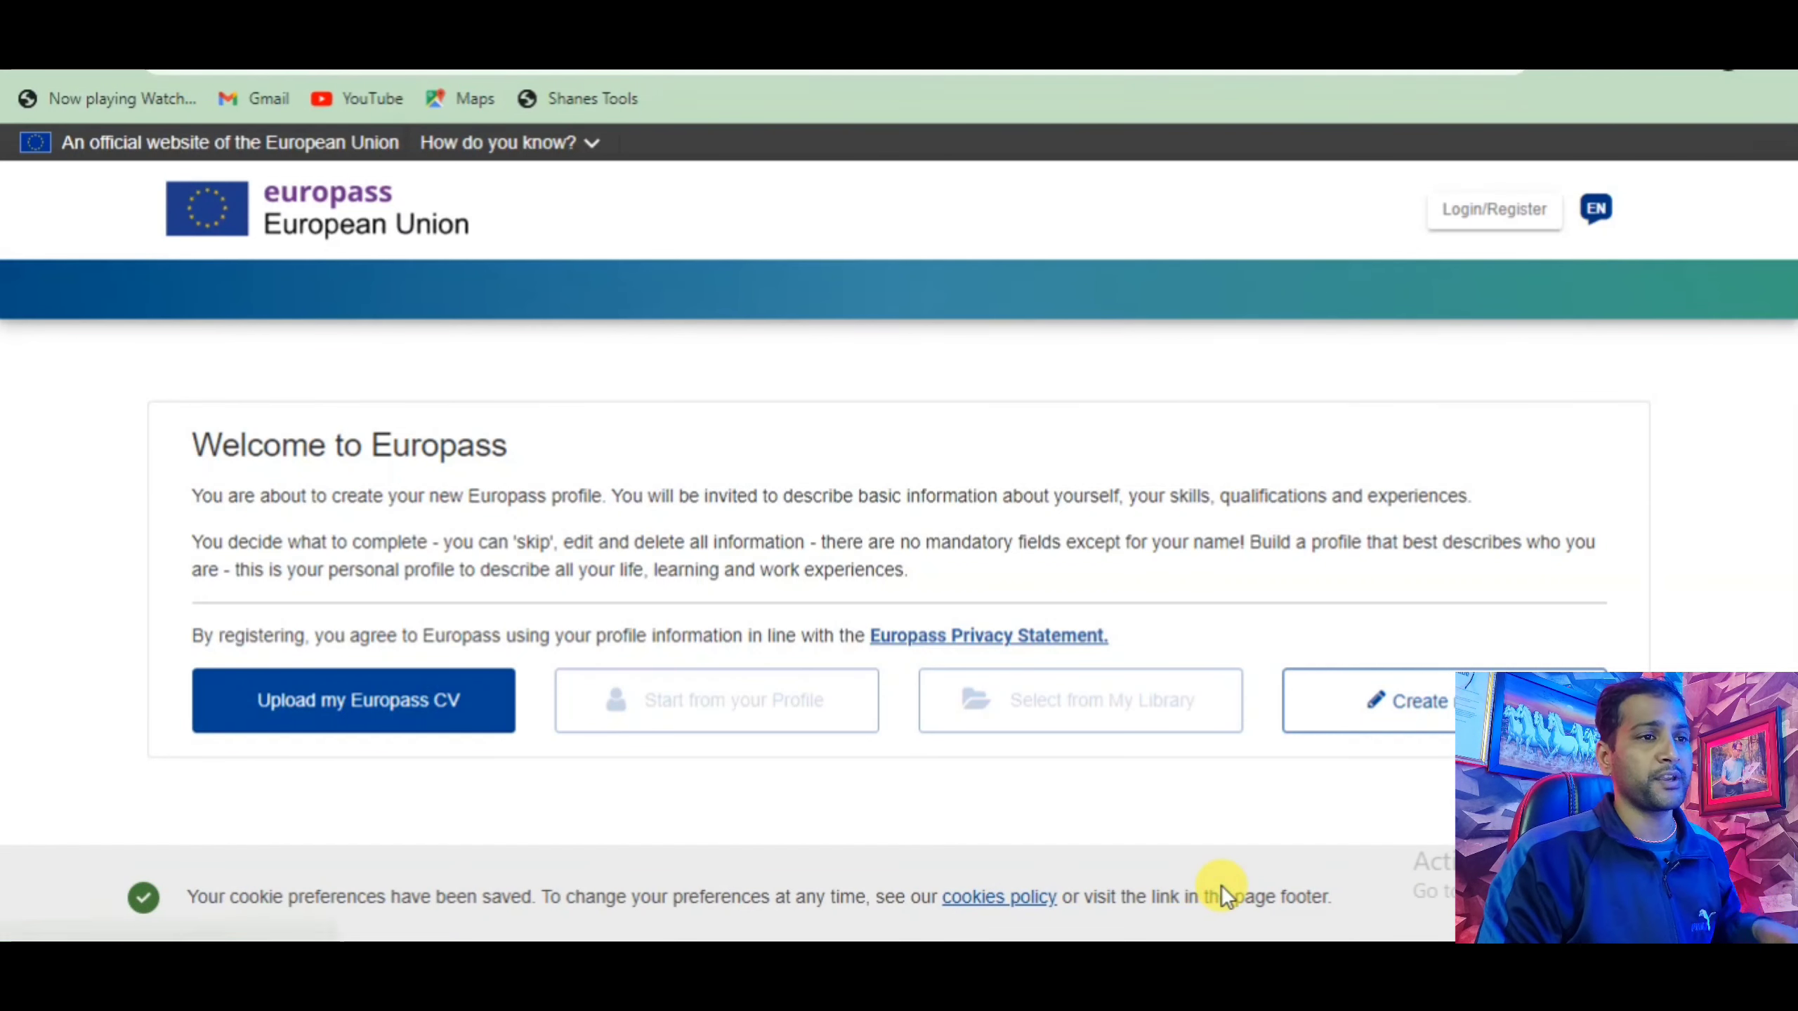
click(1601, 234)
click(661, 468)
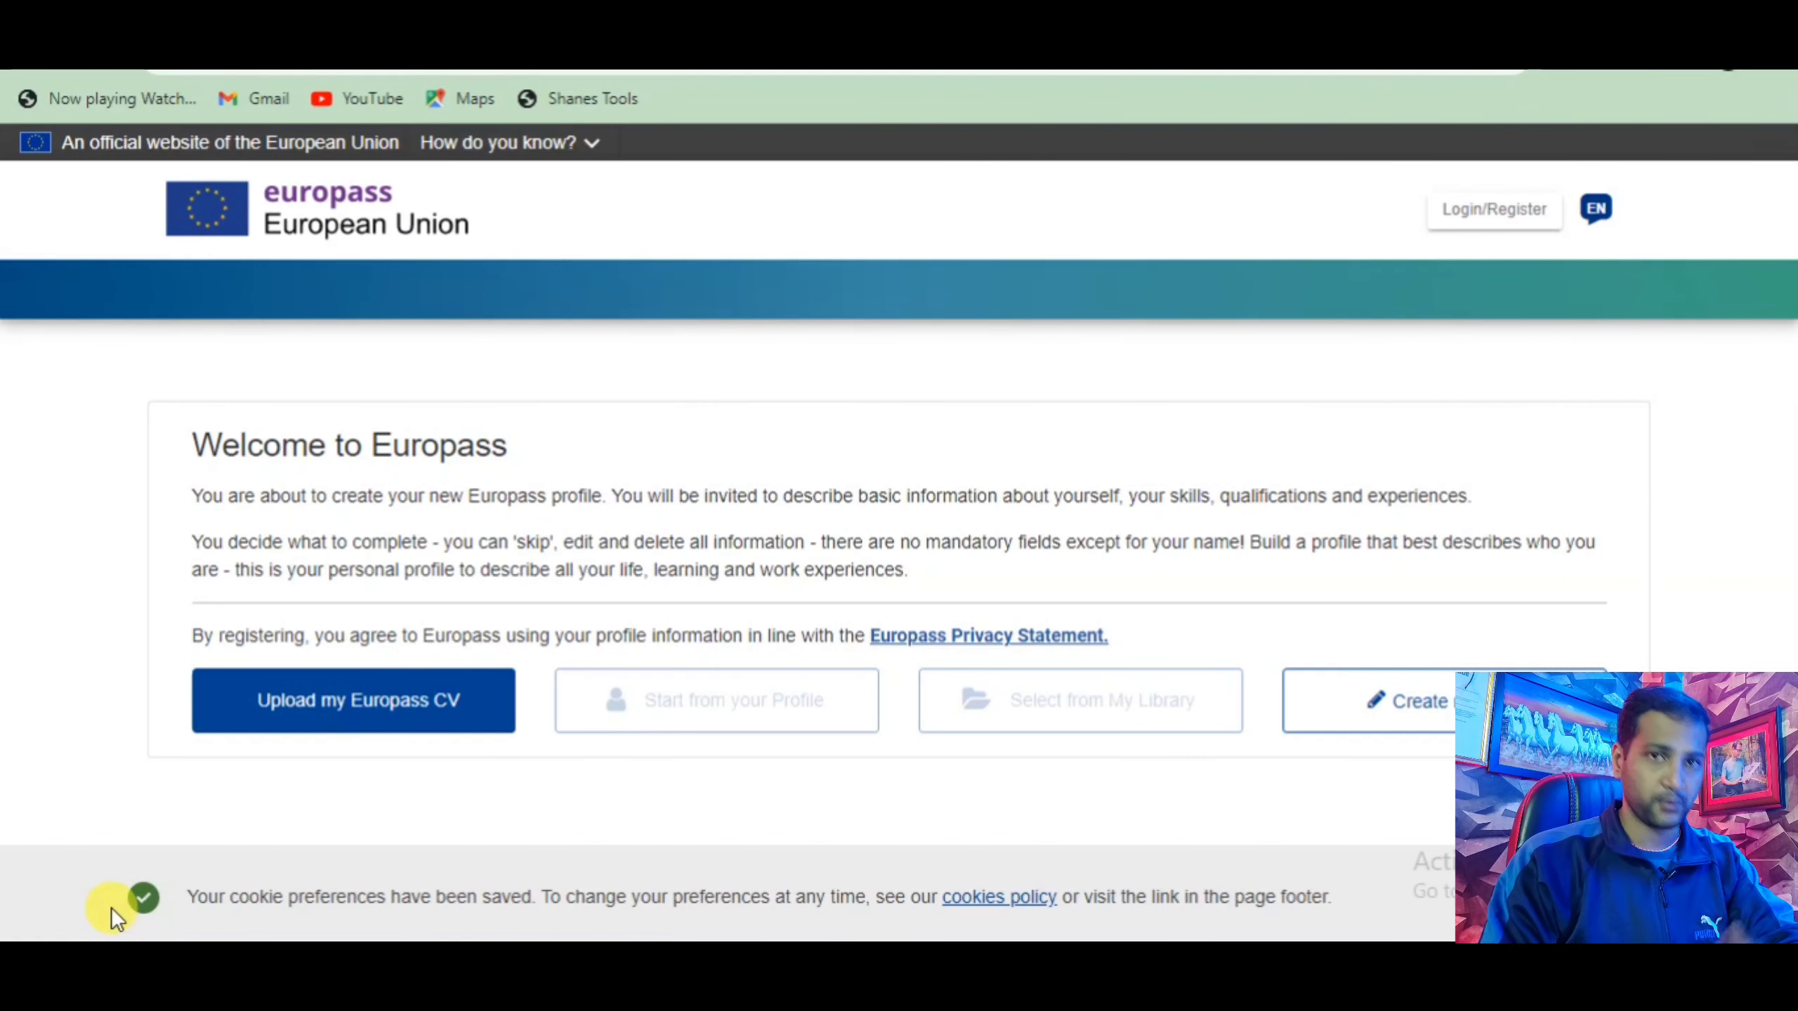
Start a new CV in English and autofill the first and last name from saved details.
click(1423, 723)
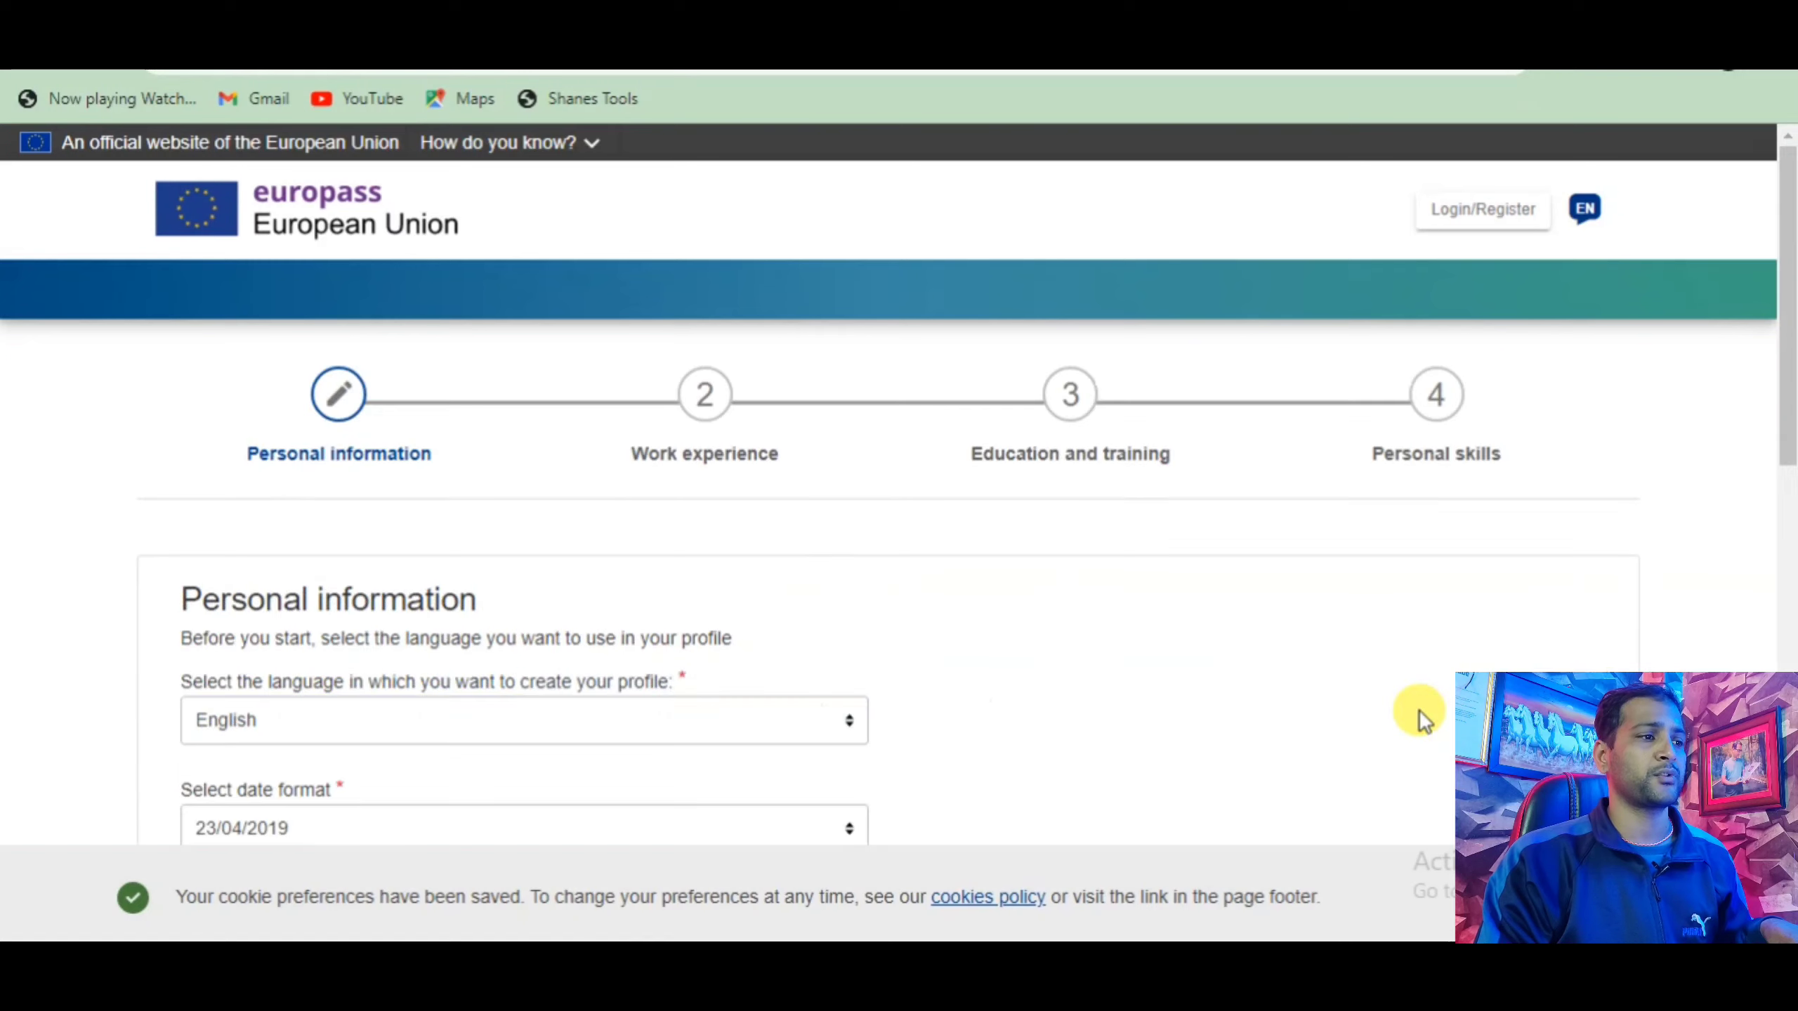
scroll(983, 759, down, 3)
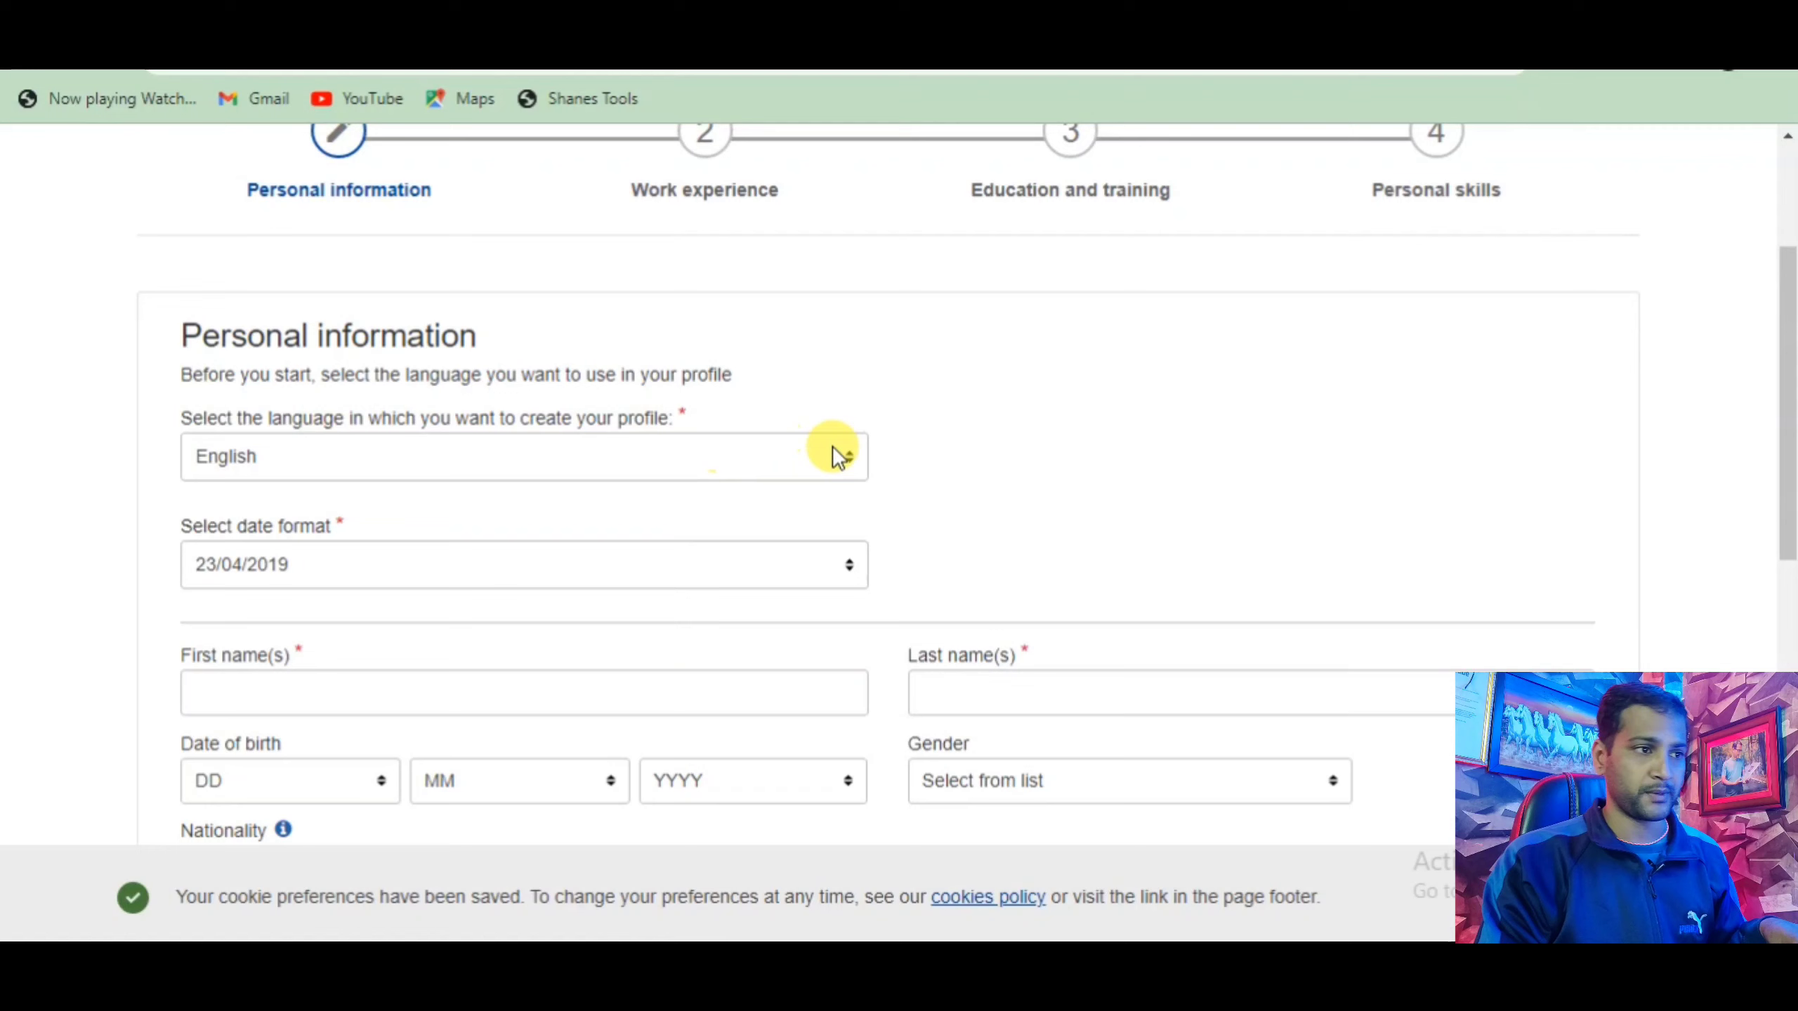
click(848, 464)
scroll(580, 610, down, 5)
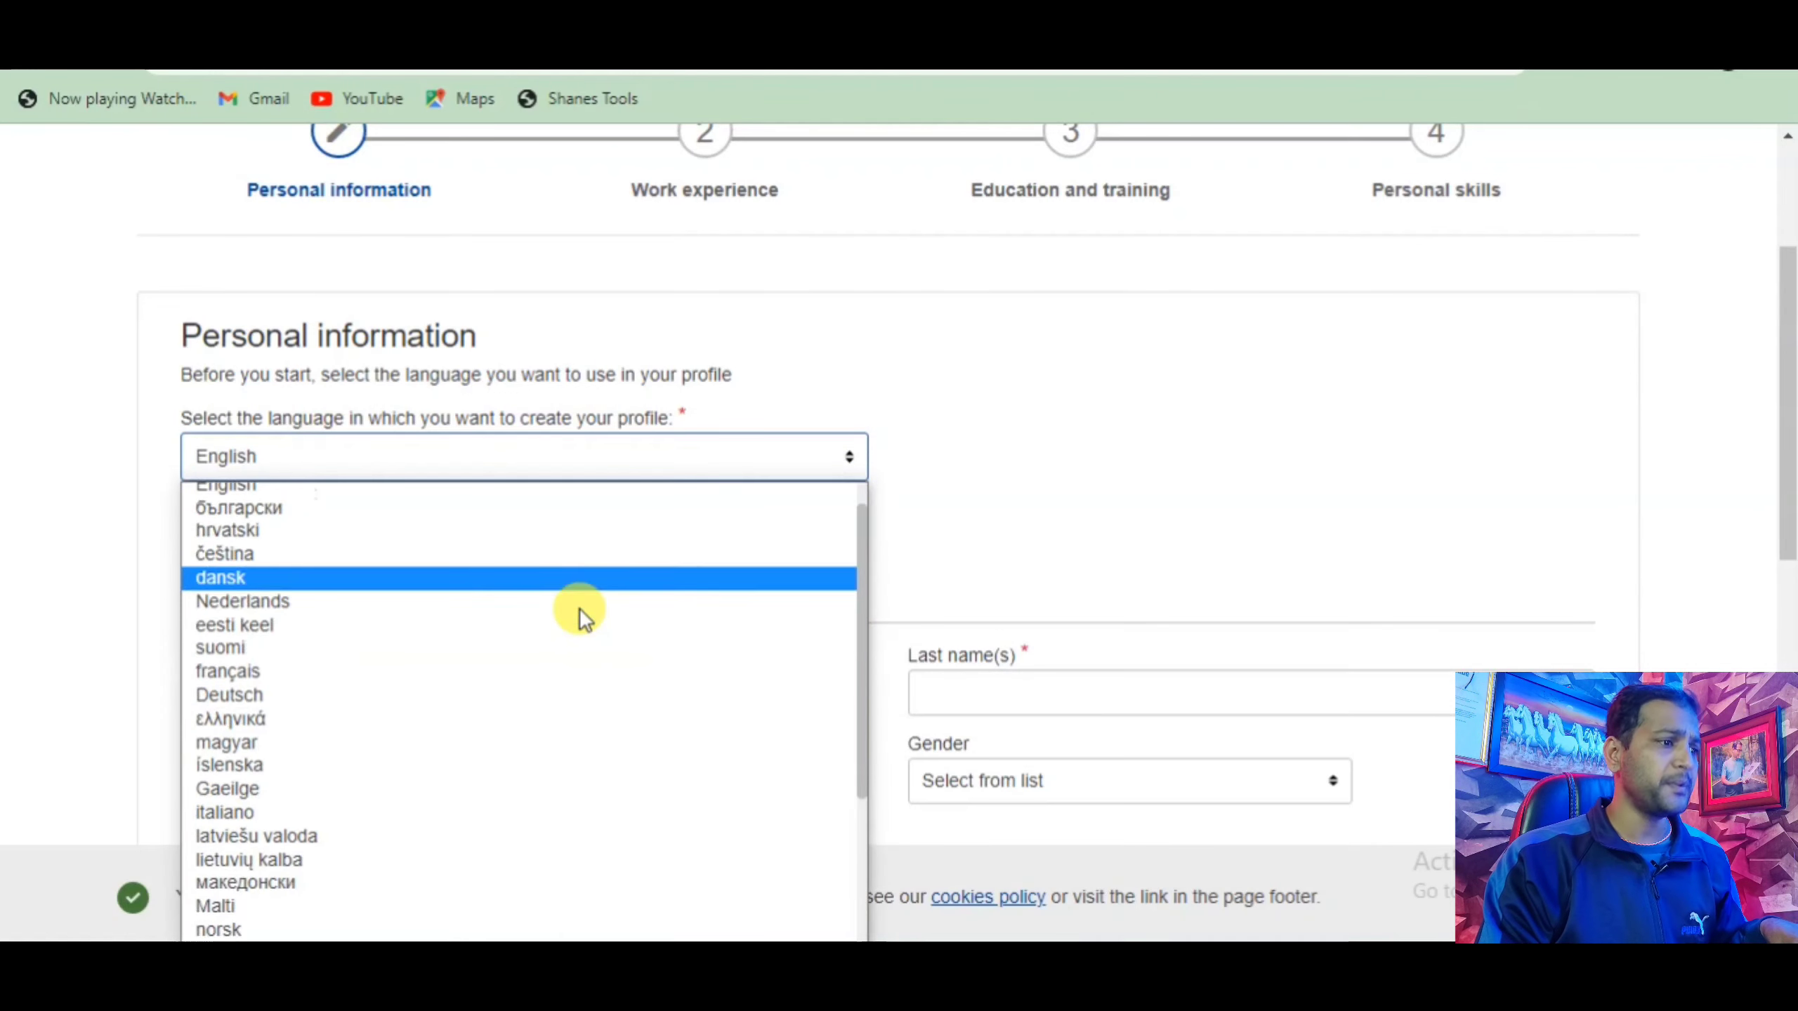
scroll(578, 606, up, 5)
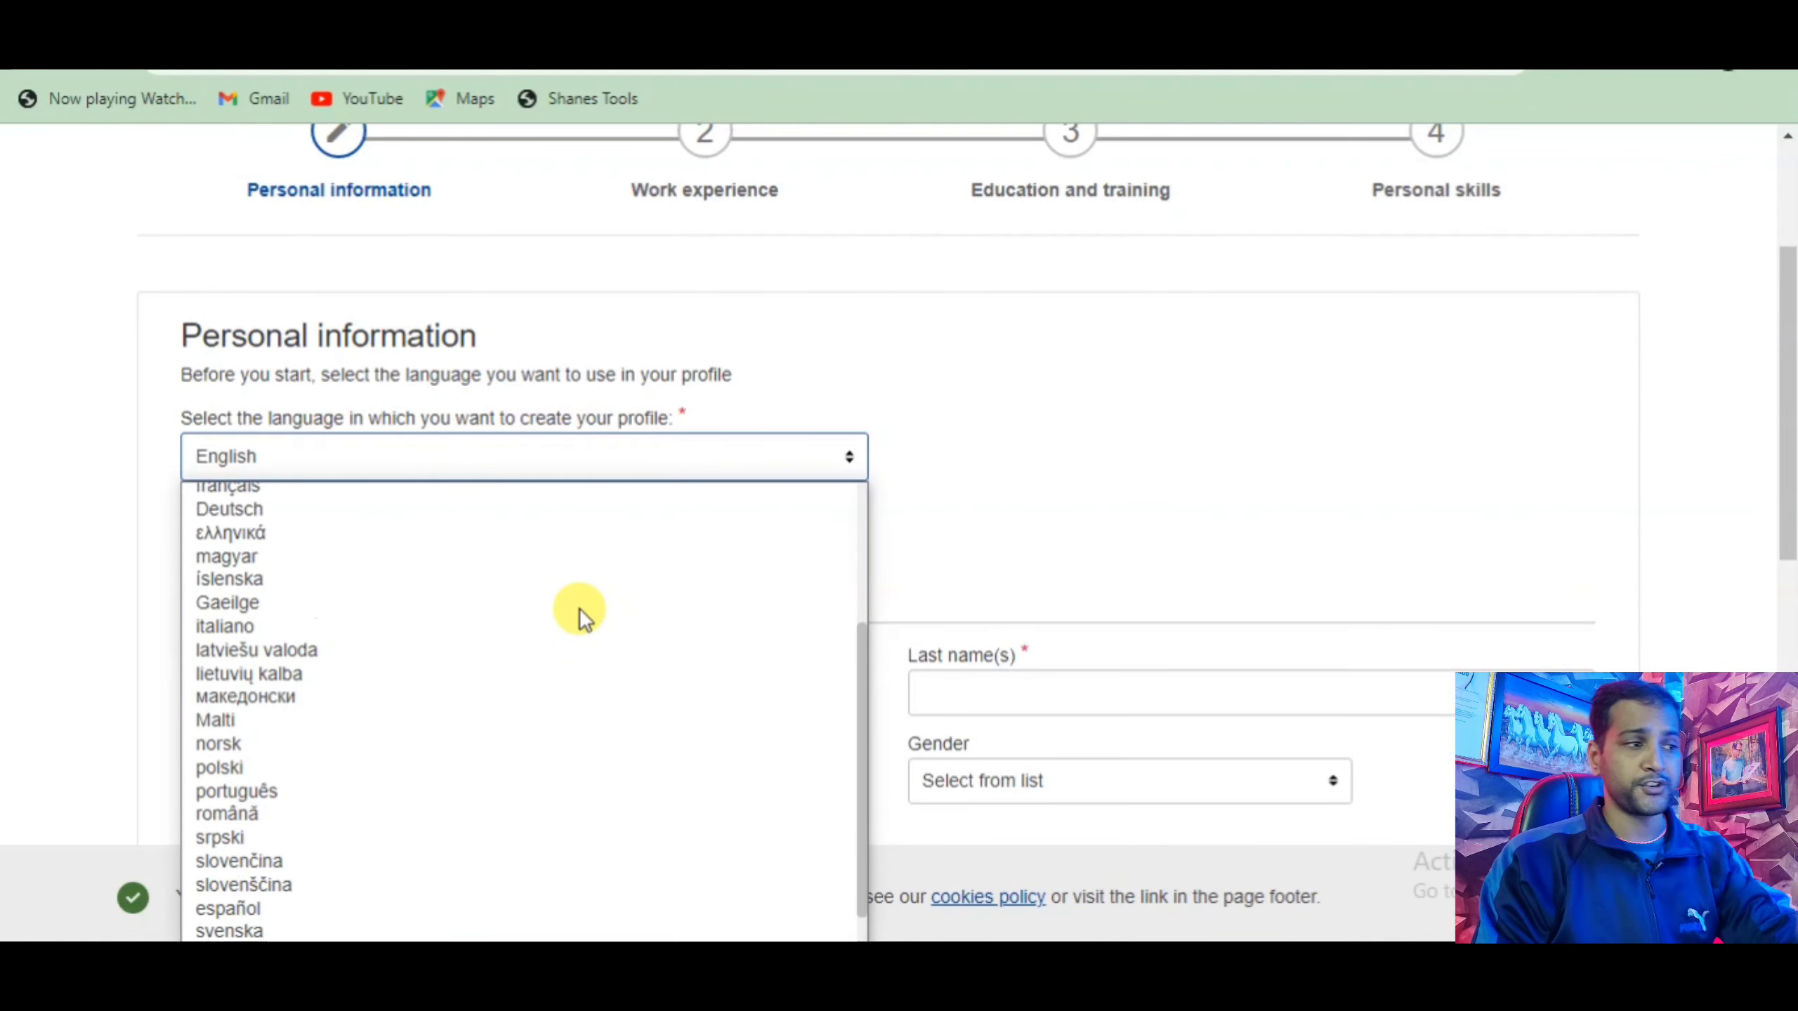
click(271, 516)
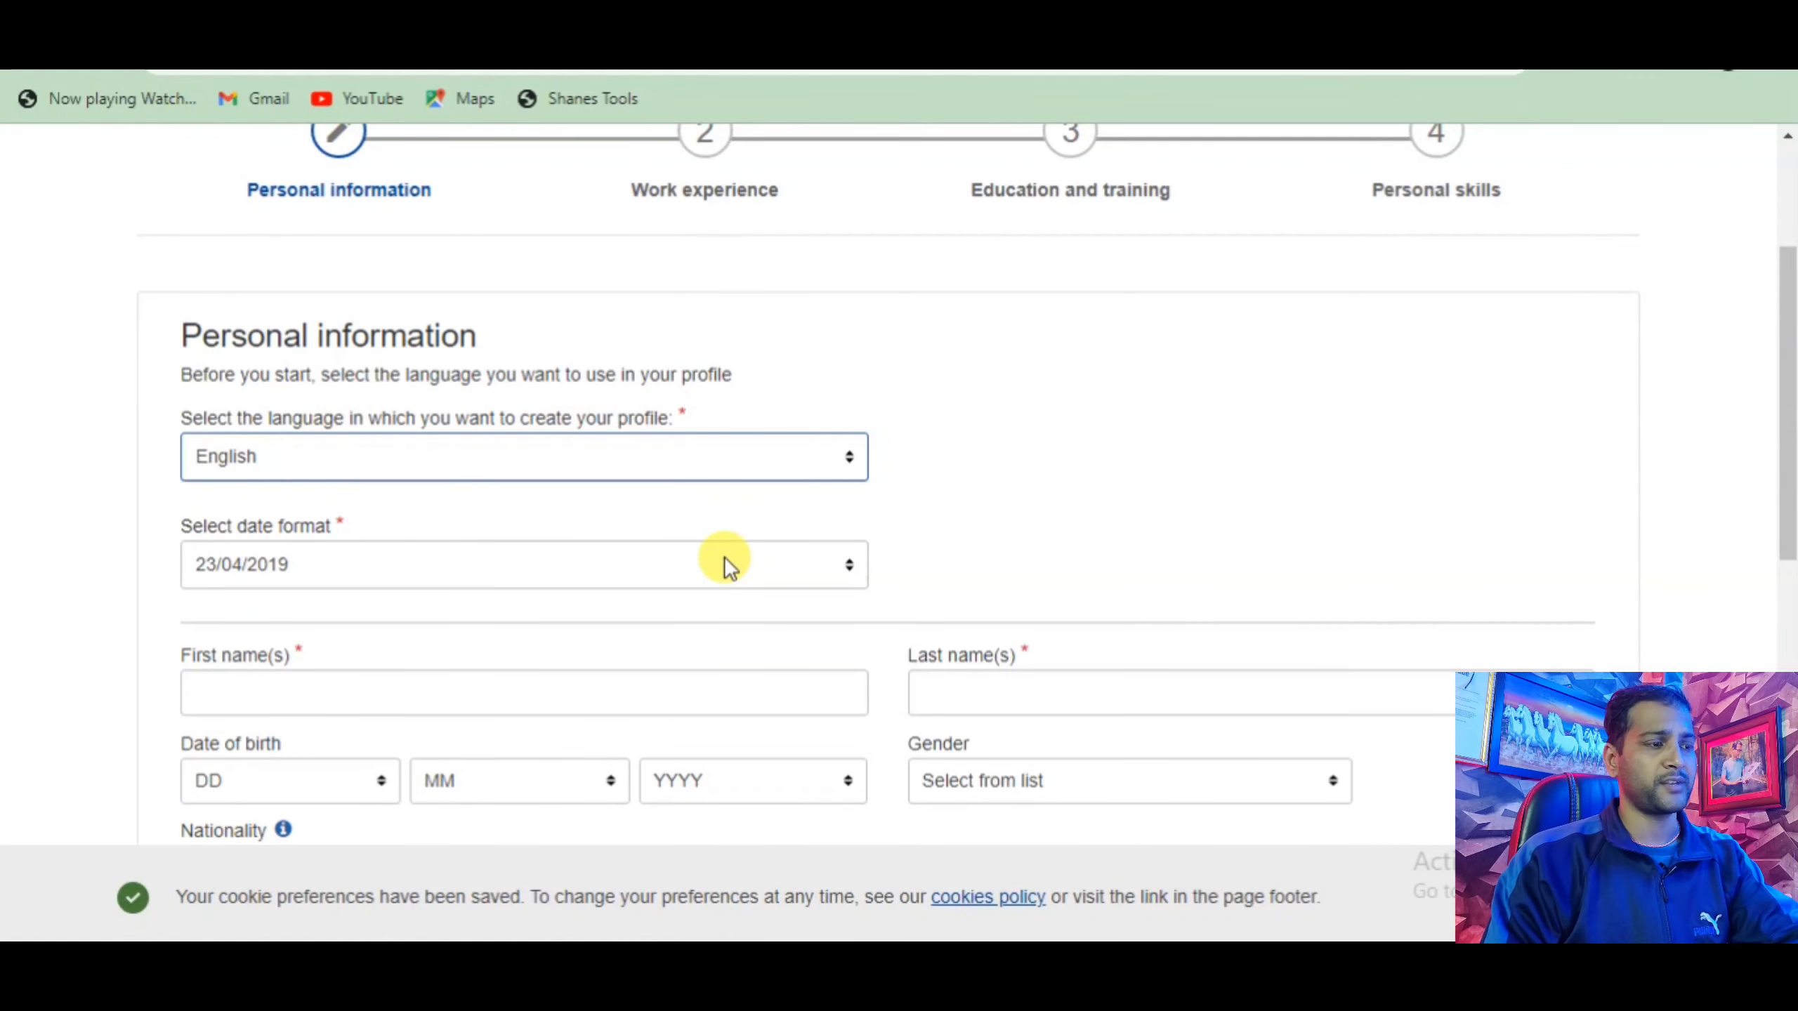
scroll(724, 557, down, 2)
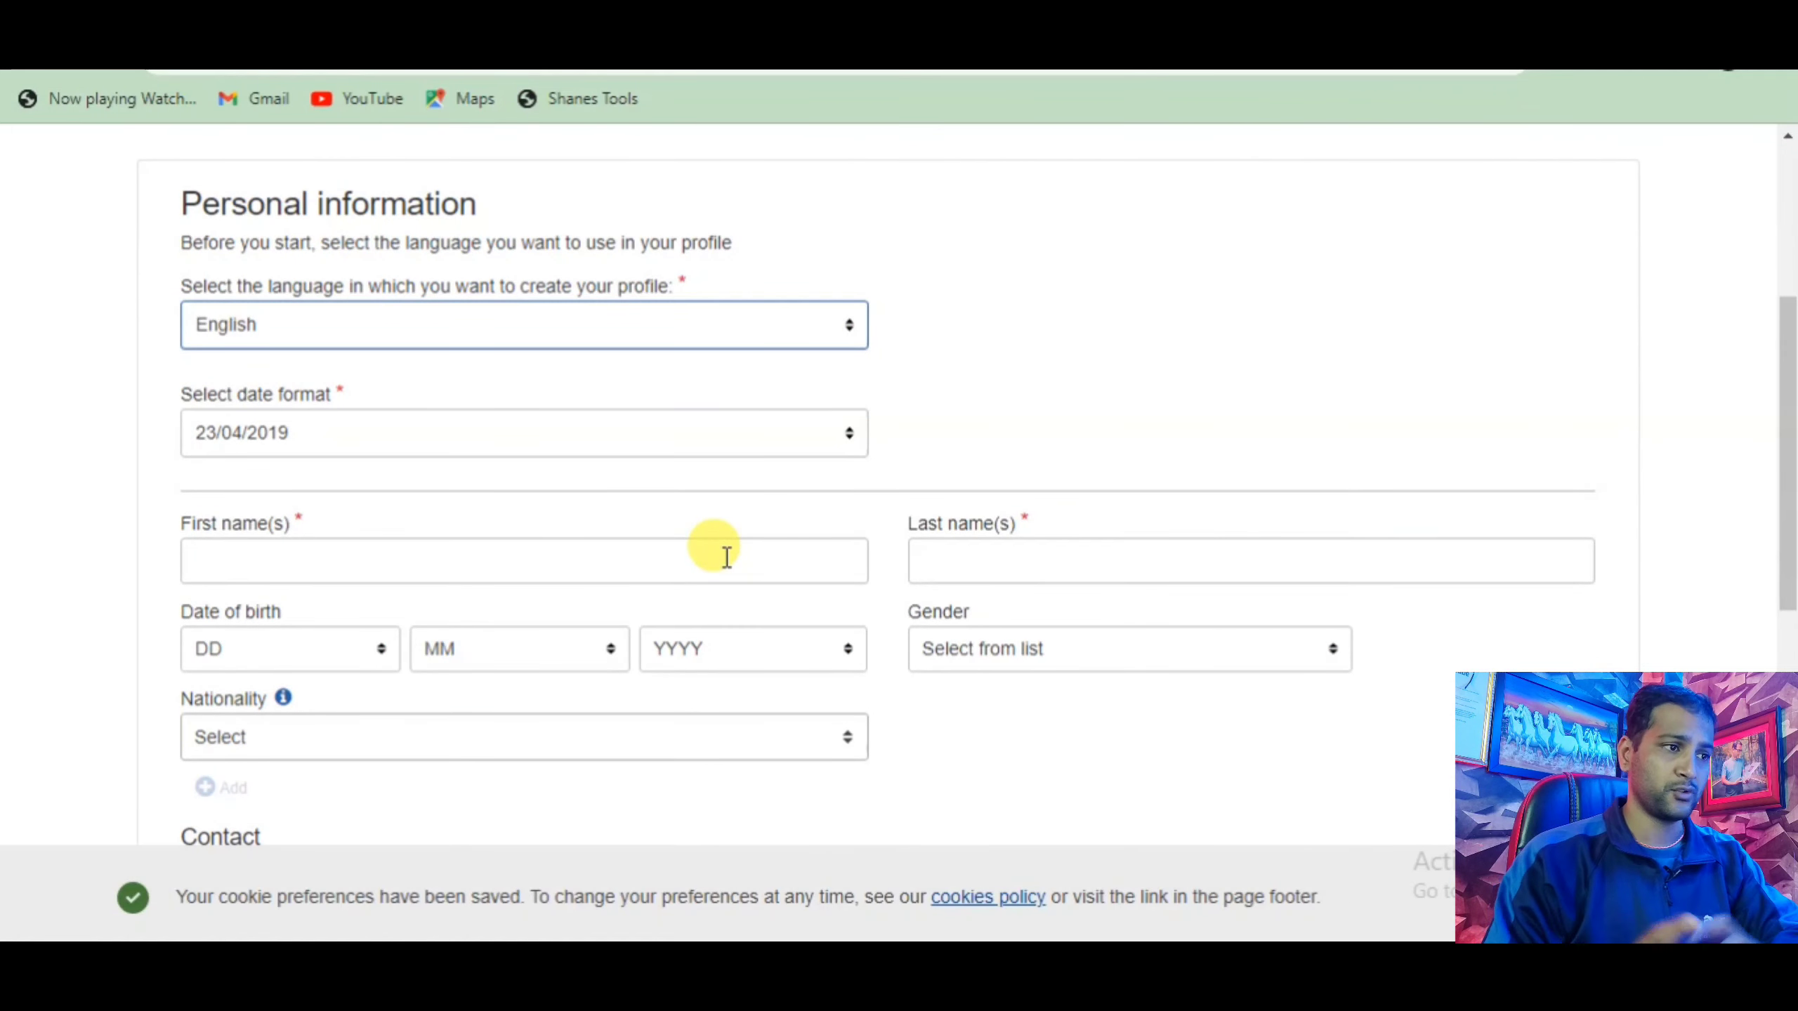
click(375, 567)
click(421, 207)
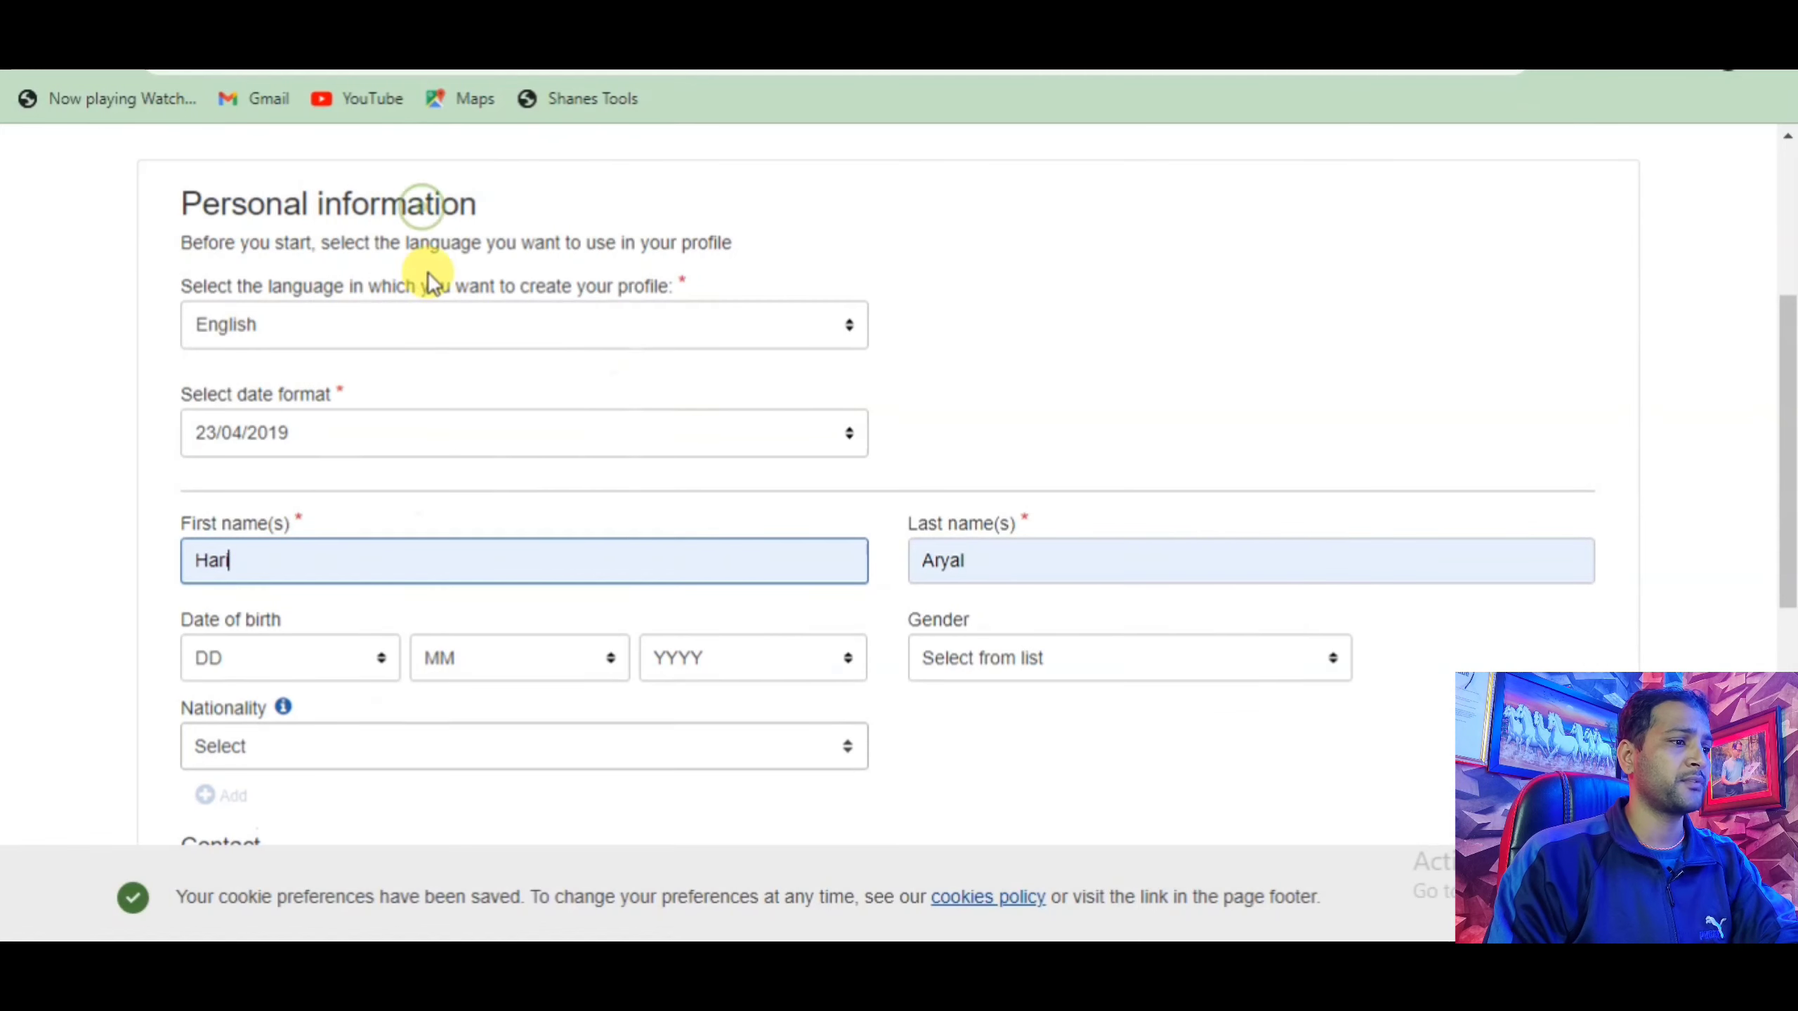
click(379, 658)
text(12)
click(539, 665)
click(491, 496)
click(701, 660)
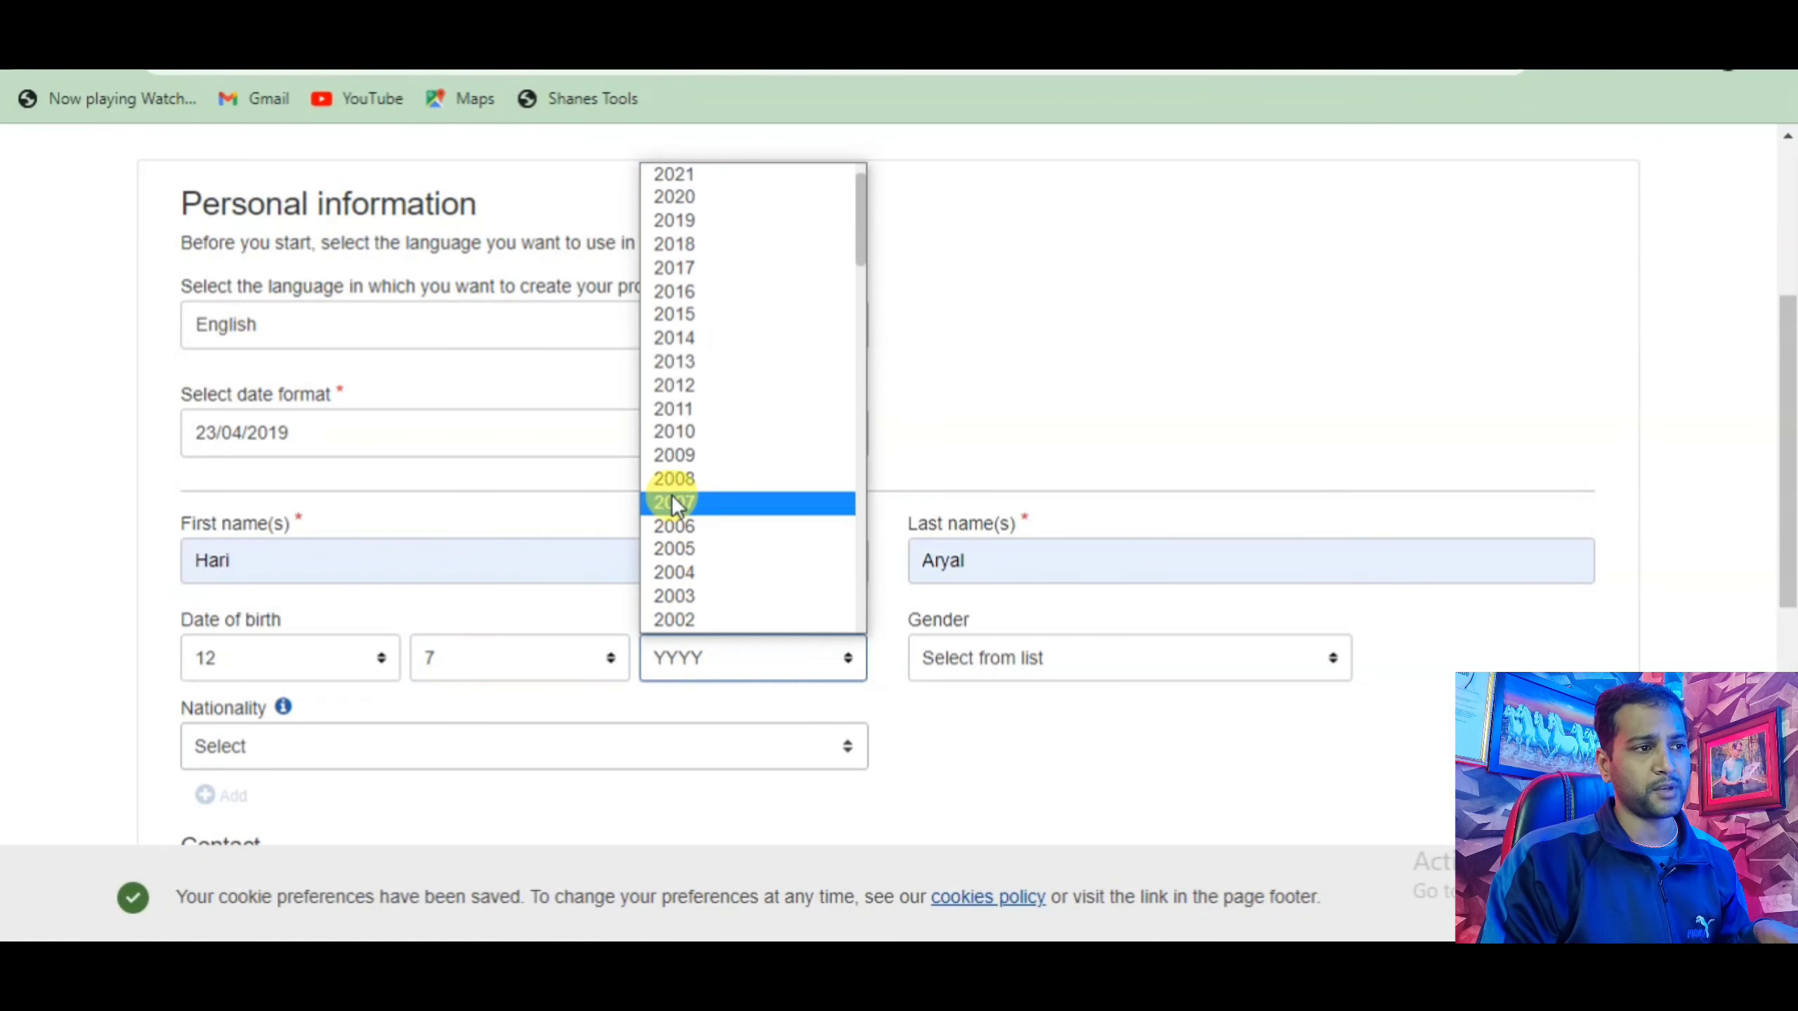
scroll(687, 425, down, 8)
scroll(693, 452, down, 17)
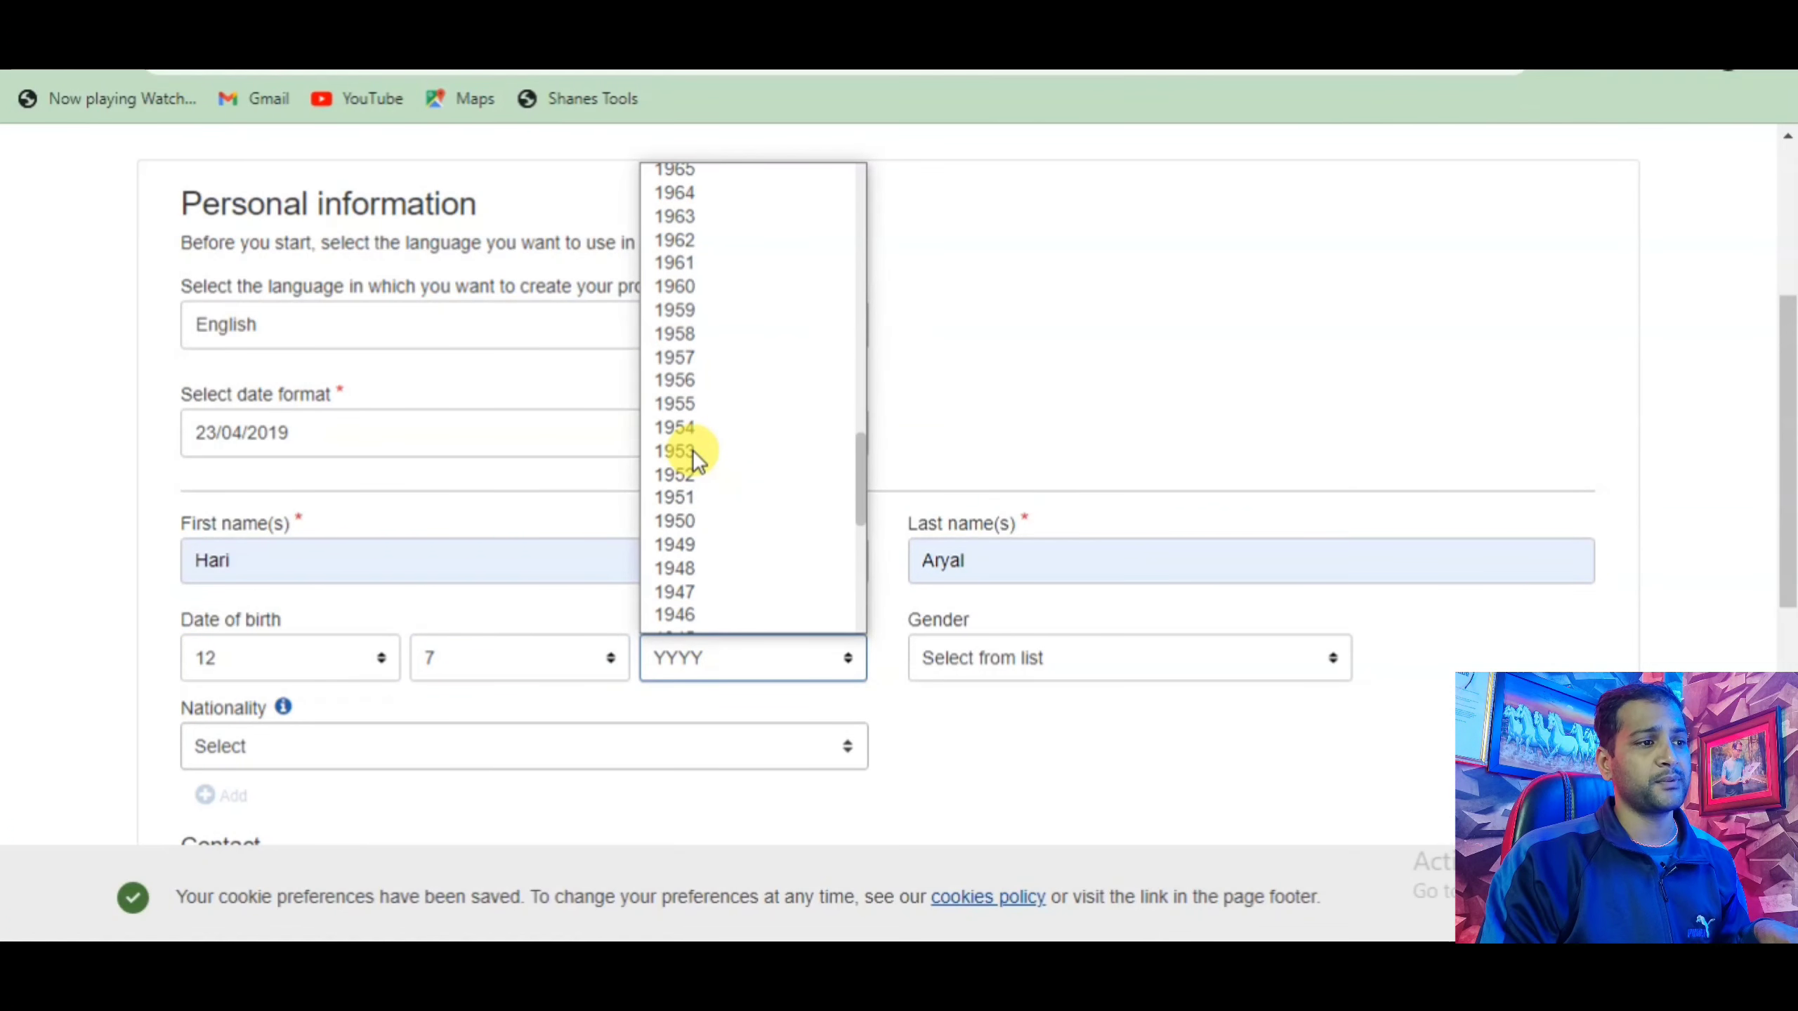
scroll(696, 444, up, 20)
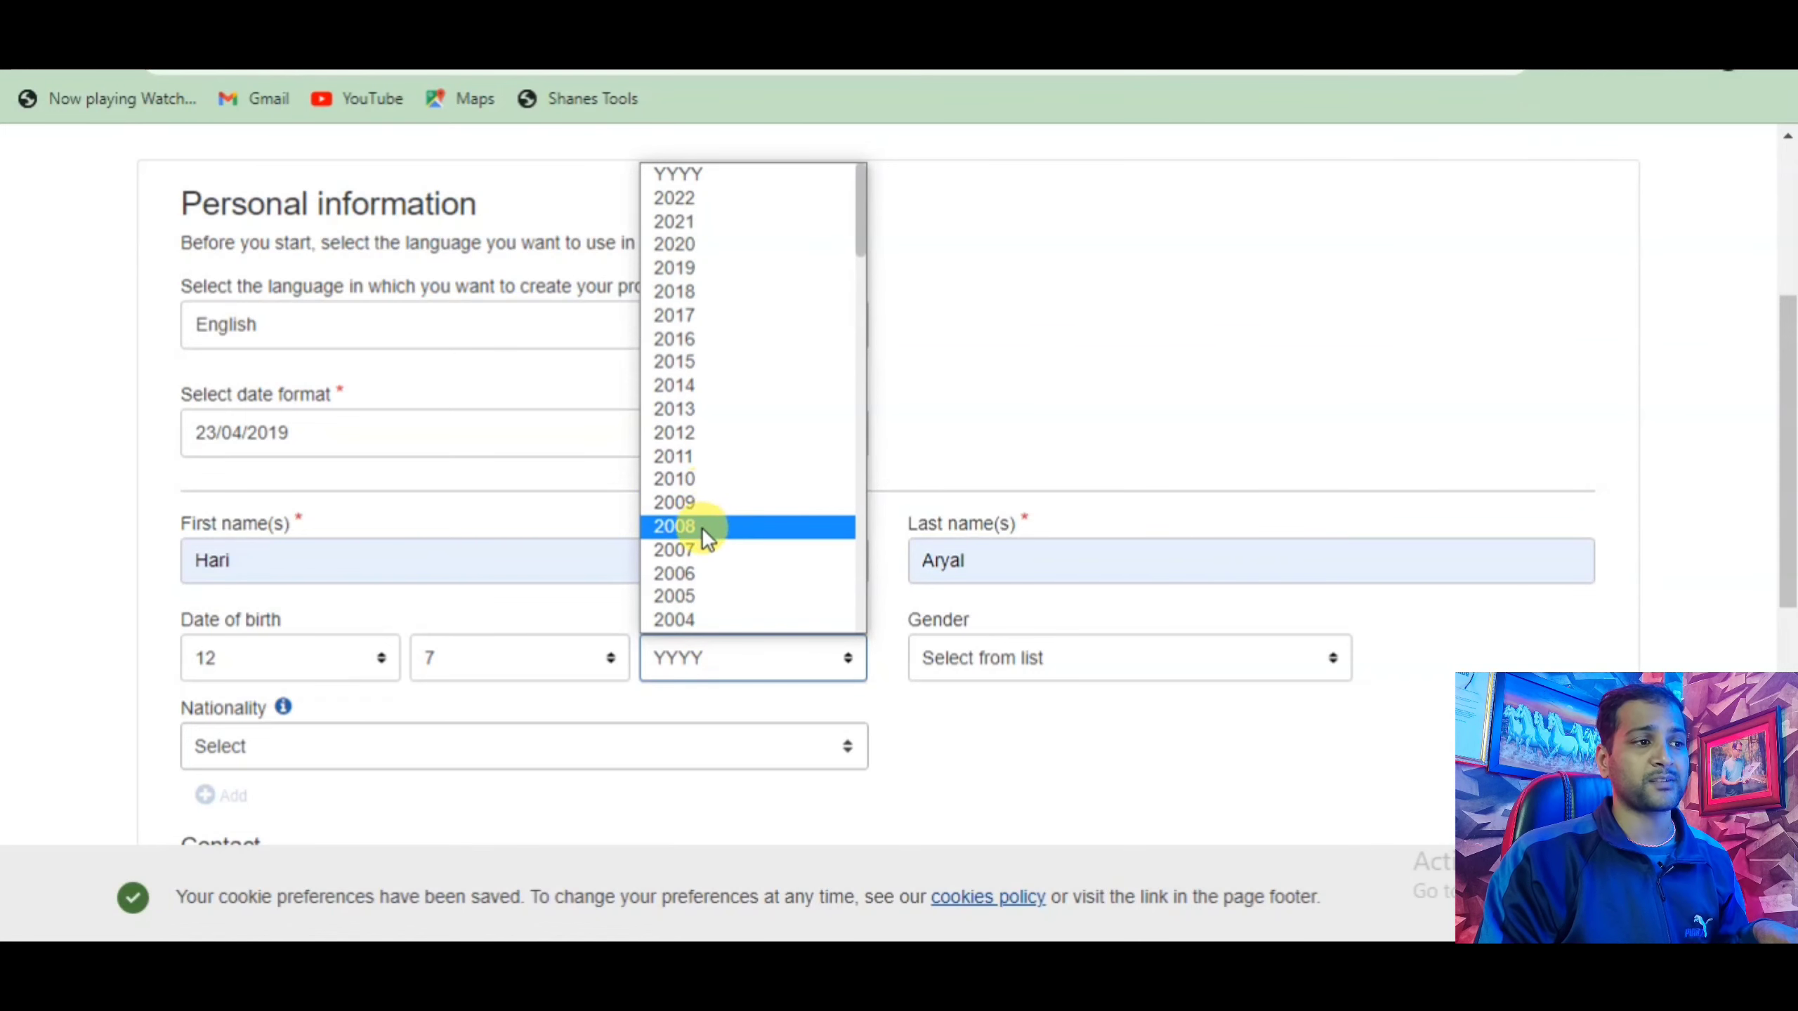
scroll(705, 465, down, 7)
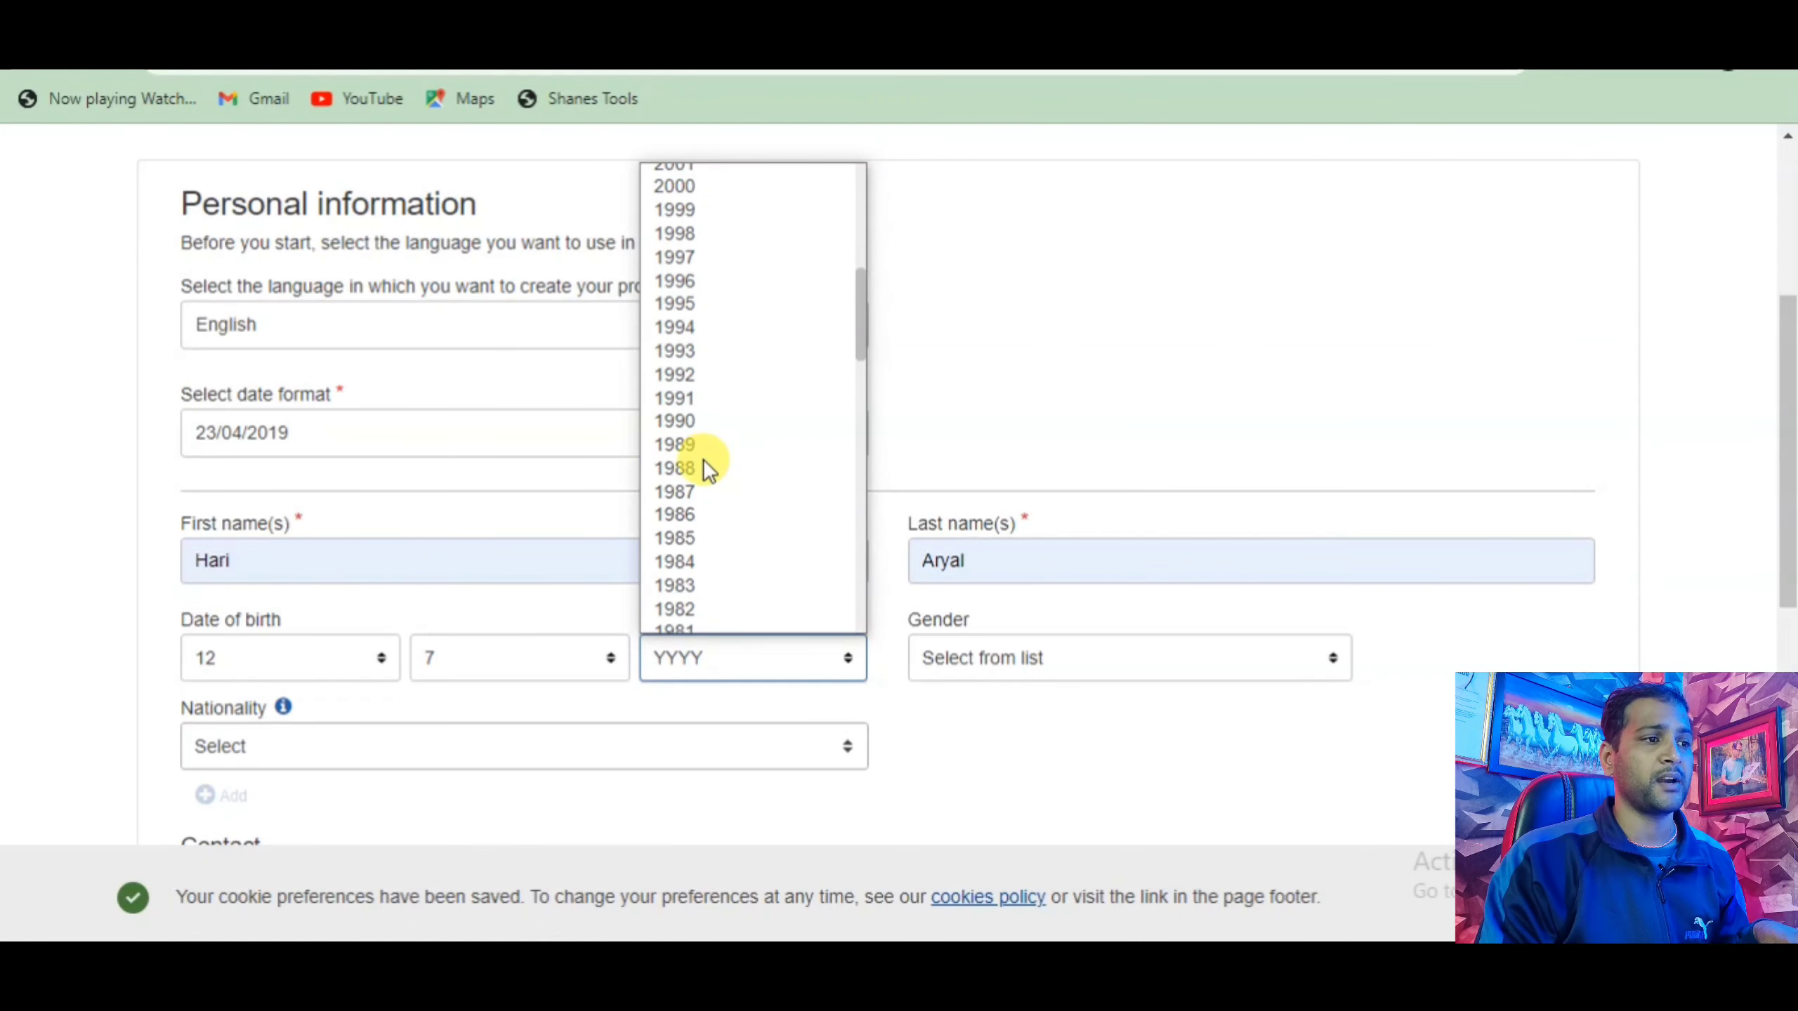
click(700, 491)
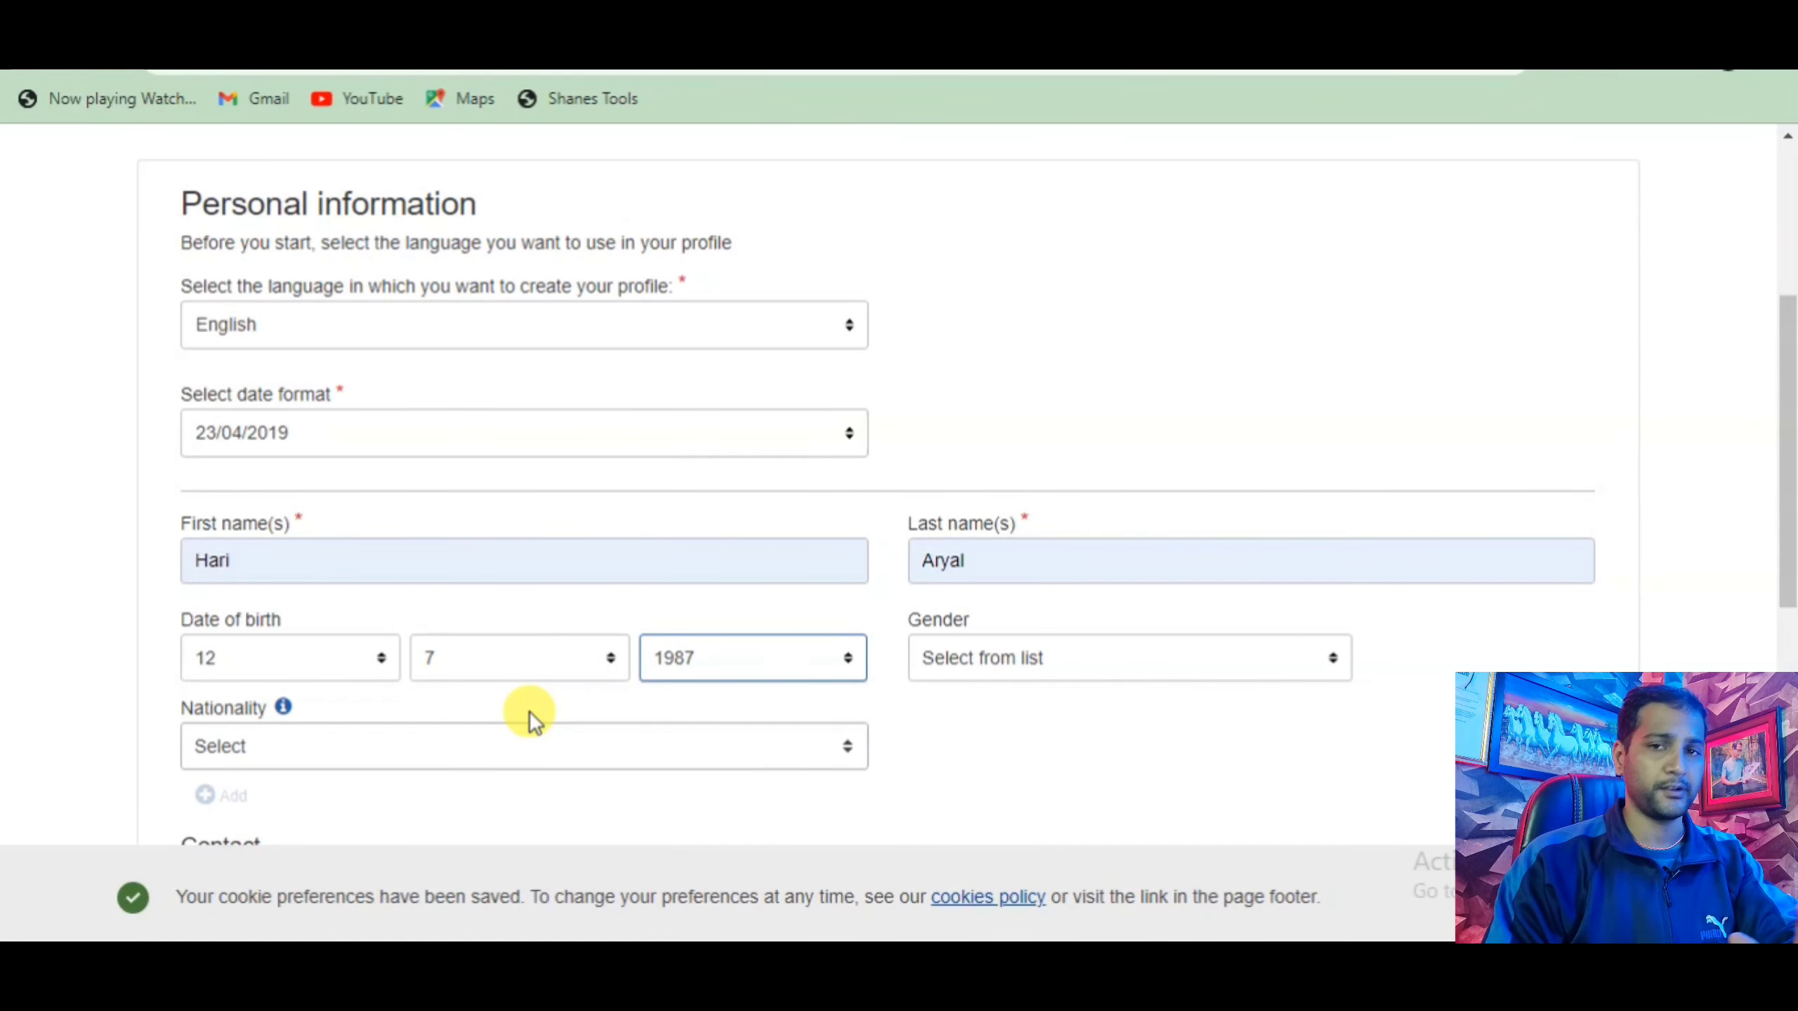
Set gender to Male; search 'nepal' for nationality but leave it unselected.
click(947, 660)
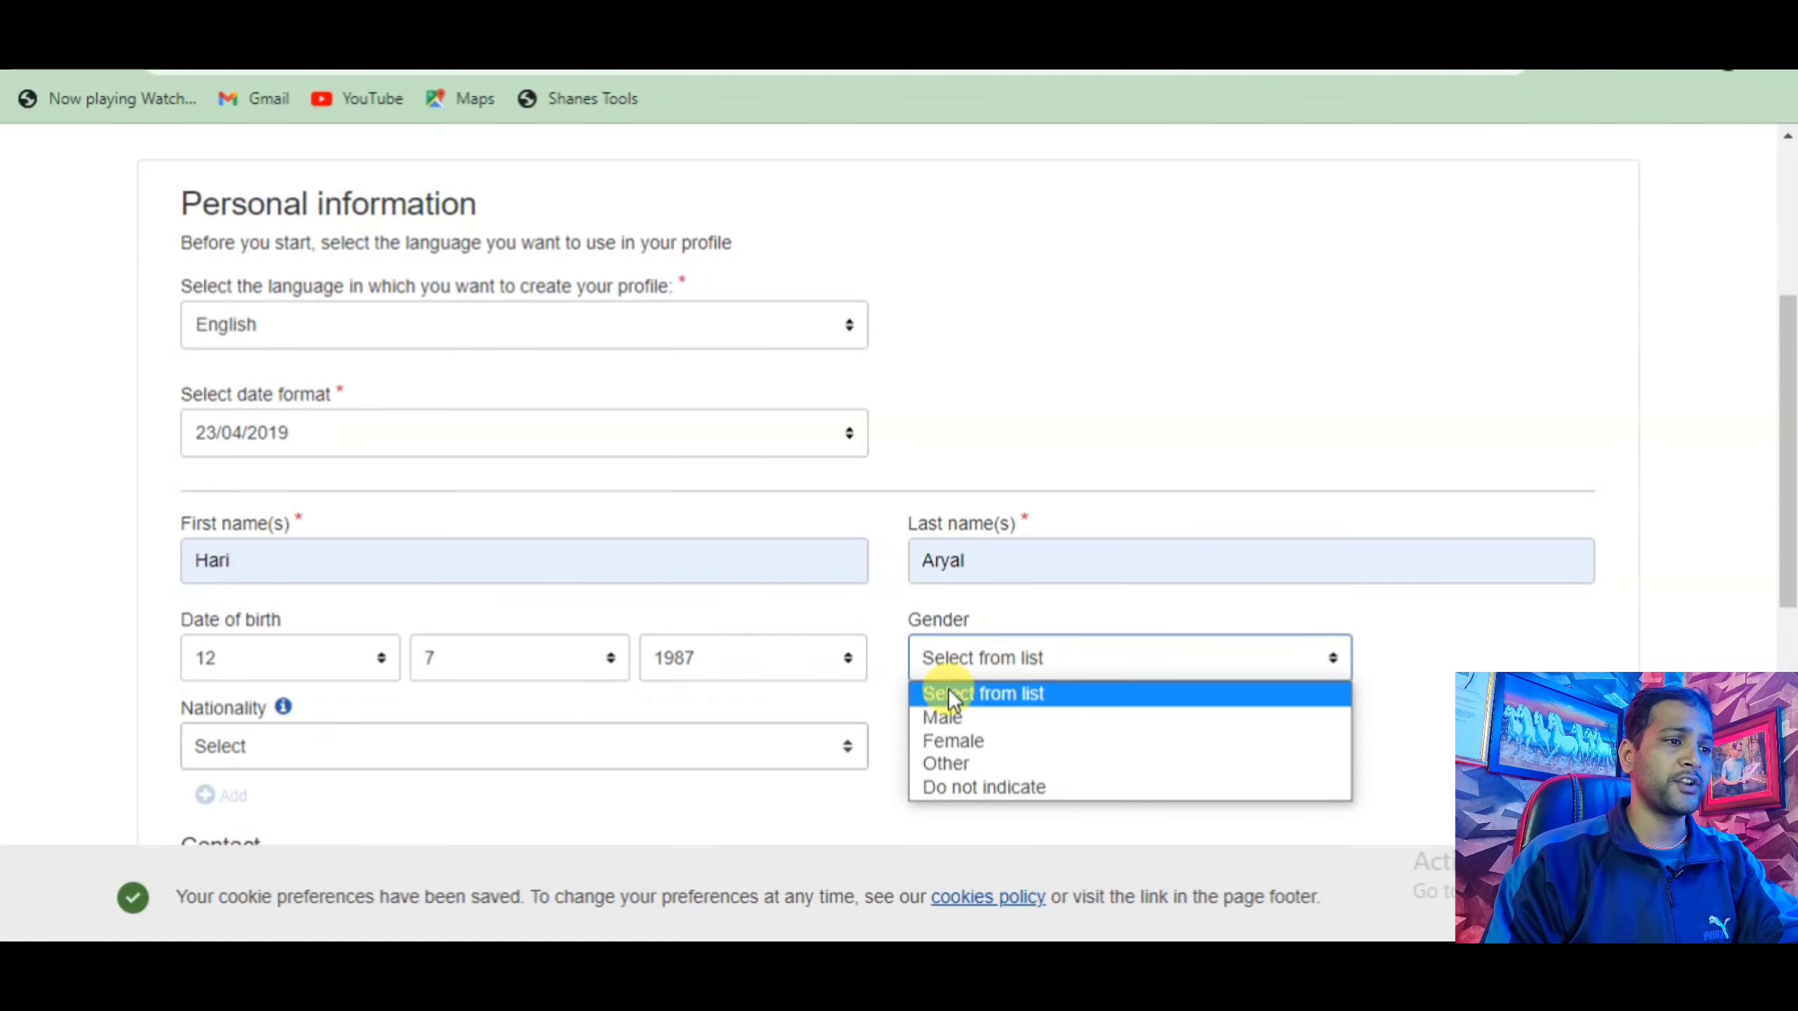
click(955, 727)
click(394, 735)
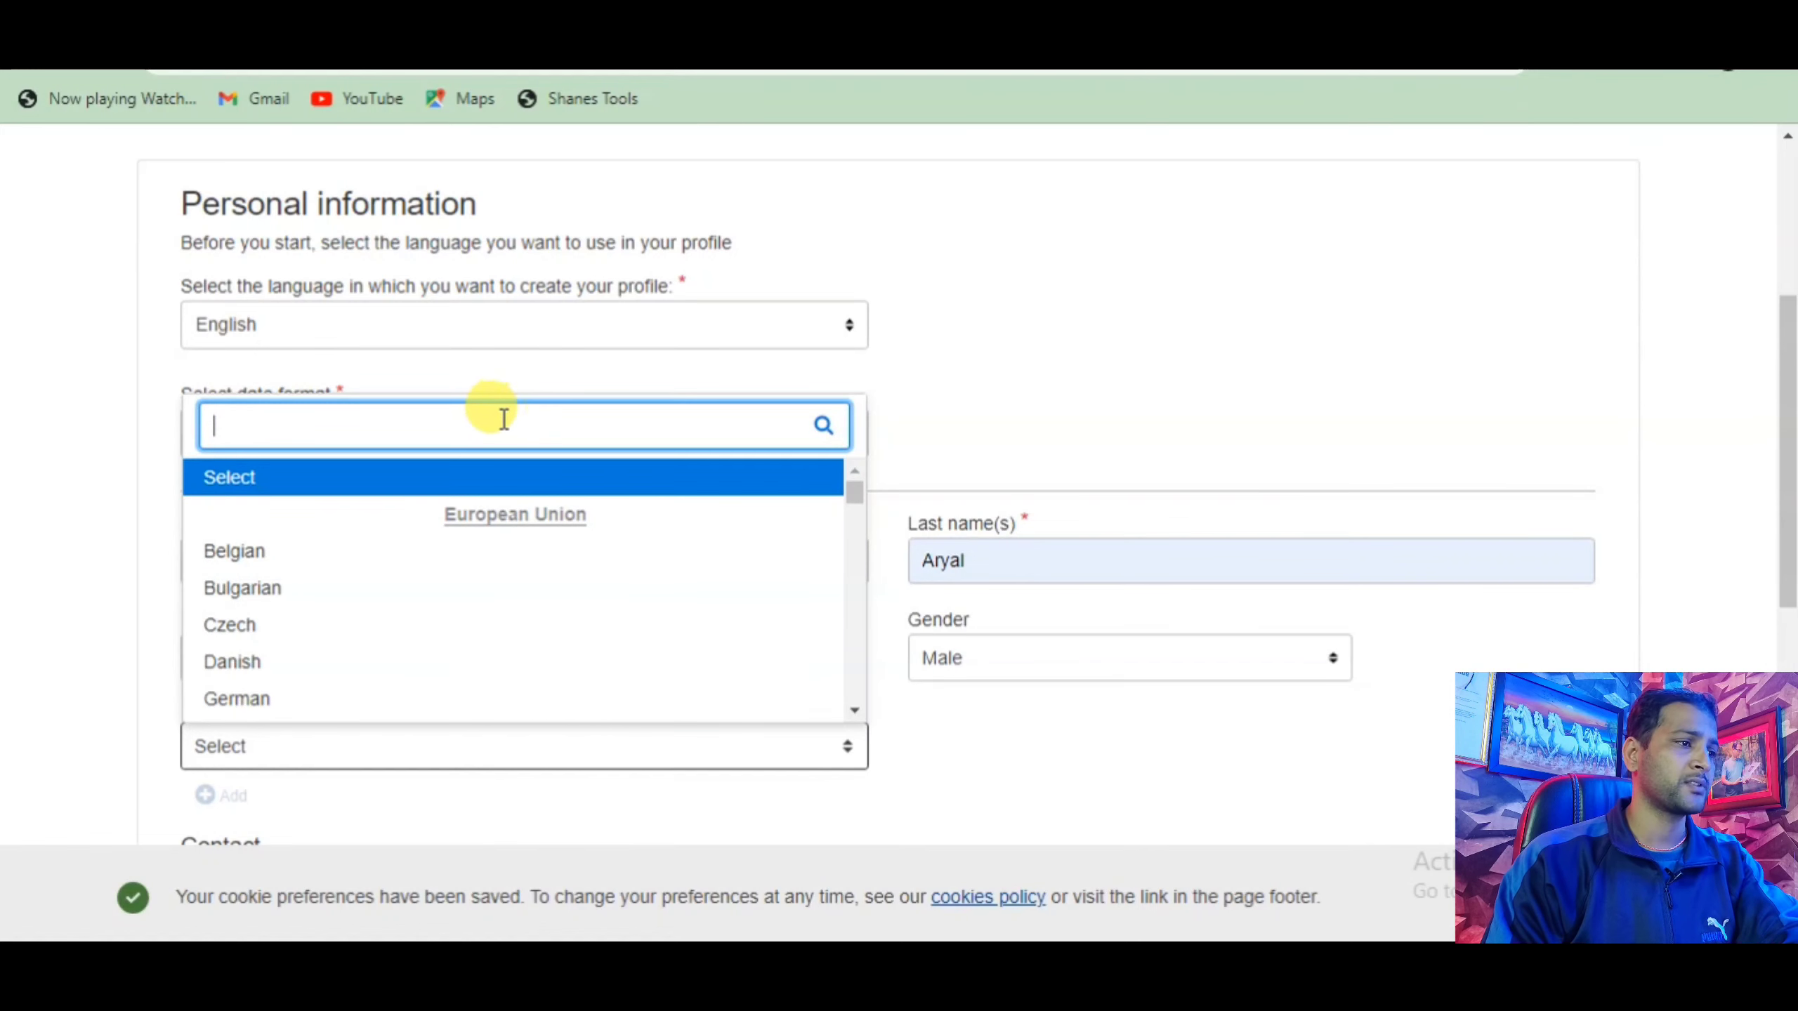
text(n)
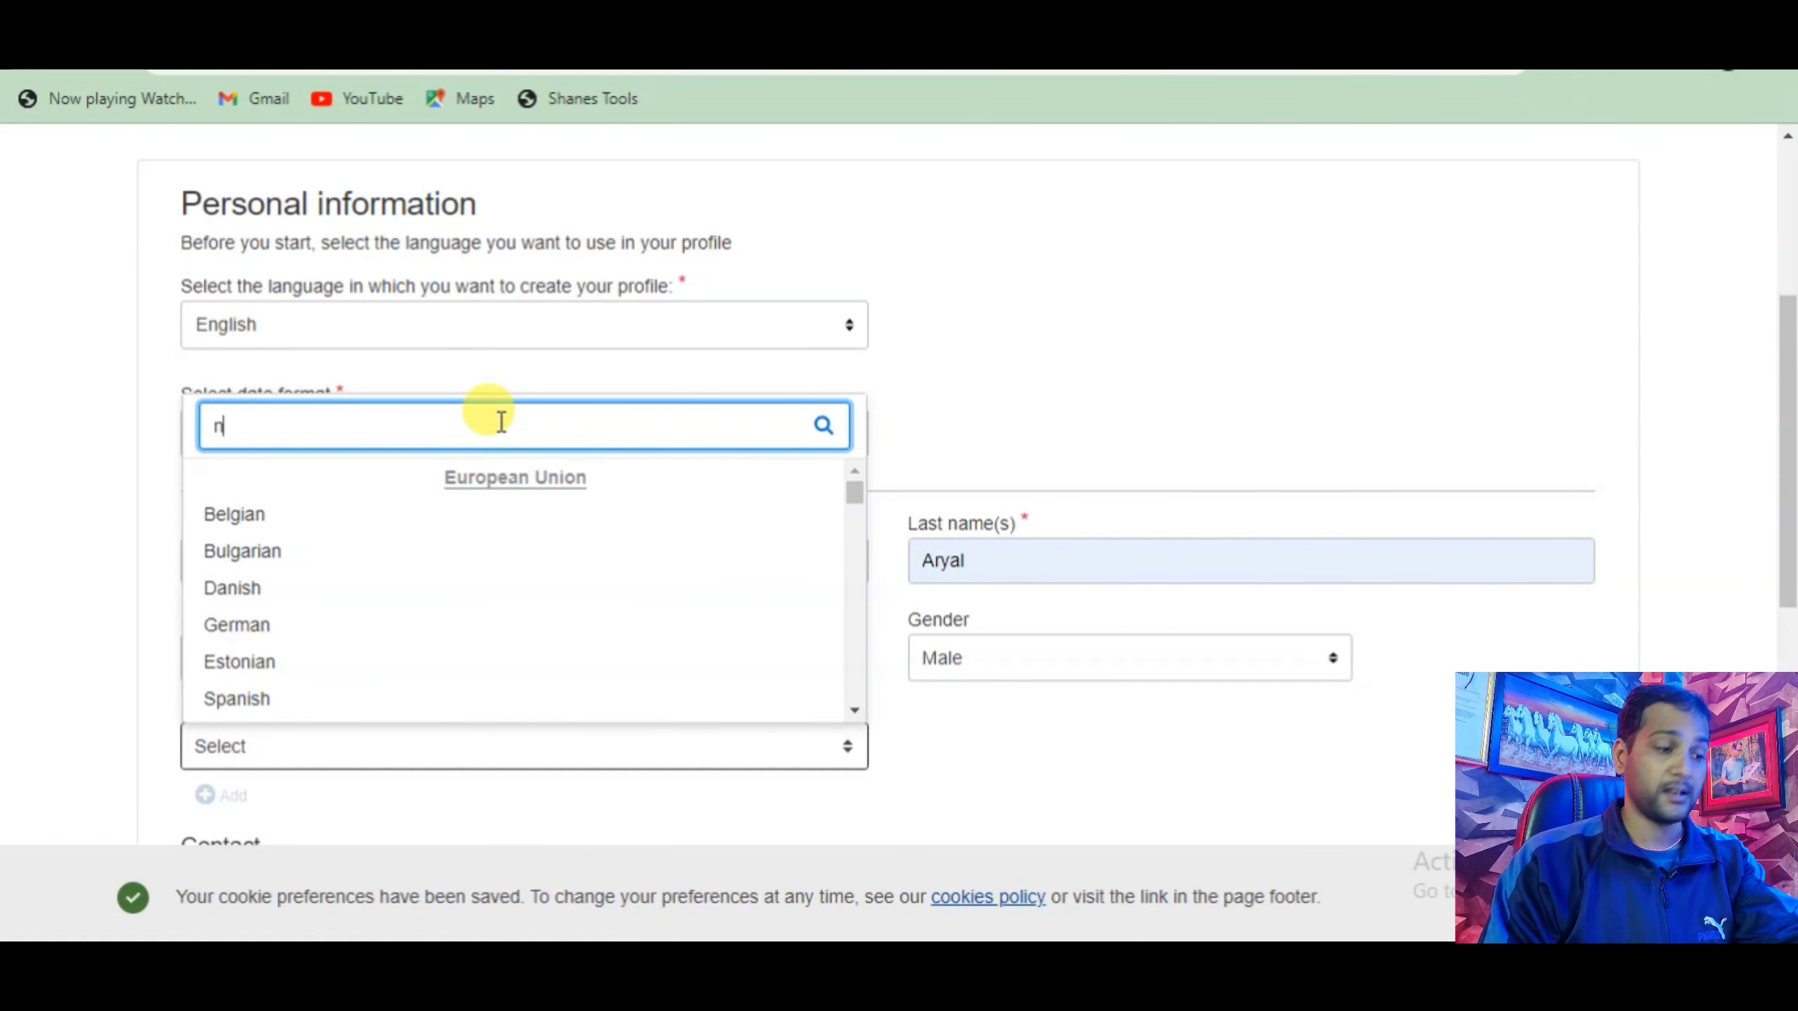
text(e)
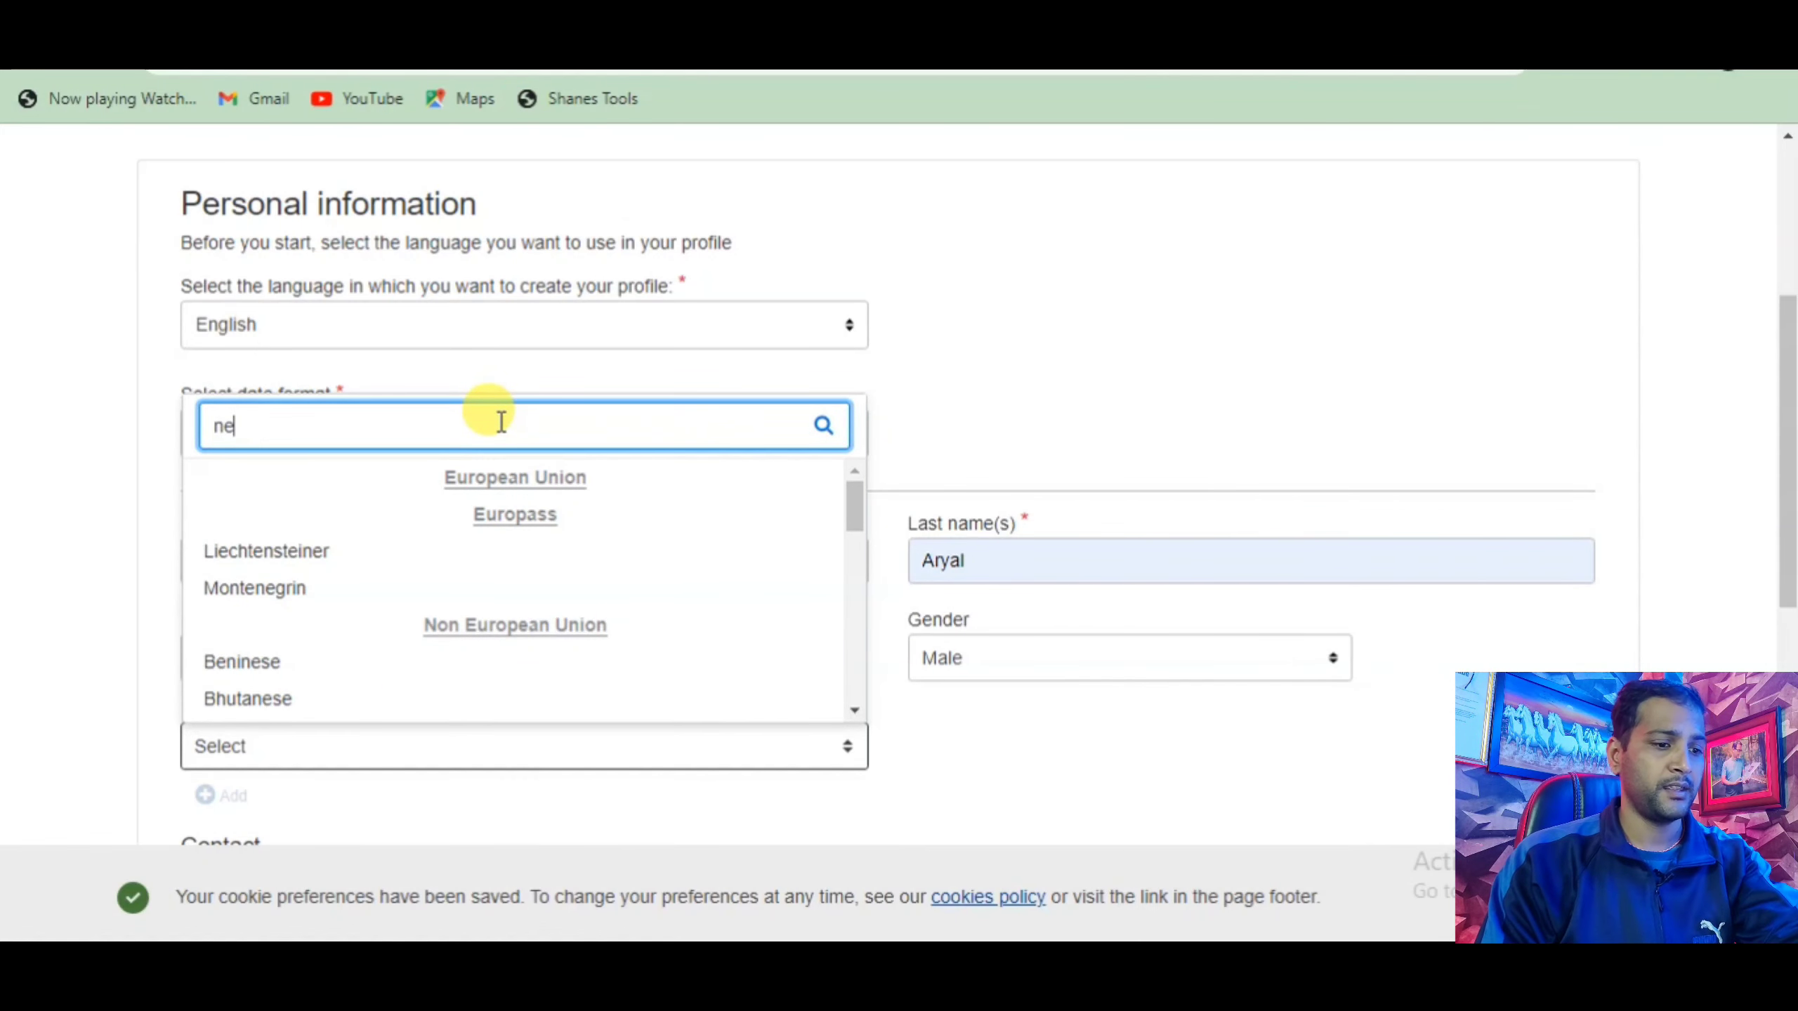
text(pa)
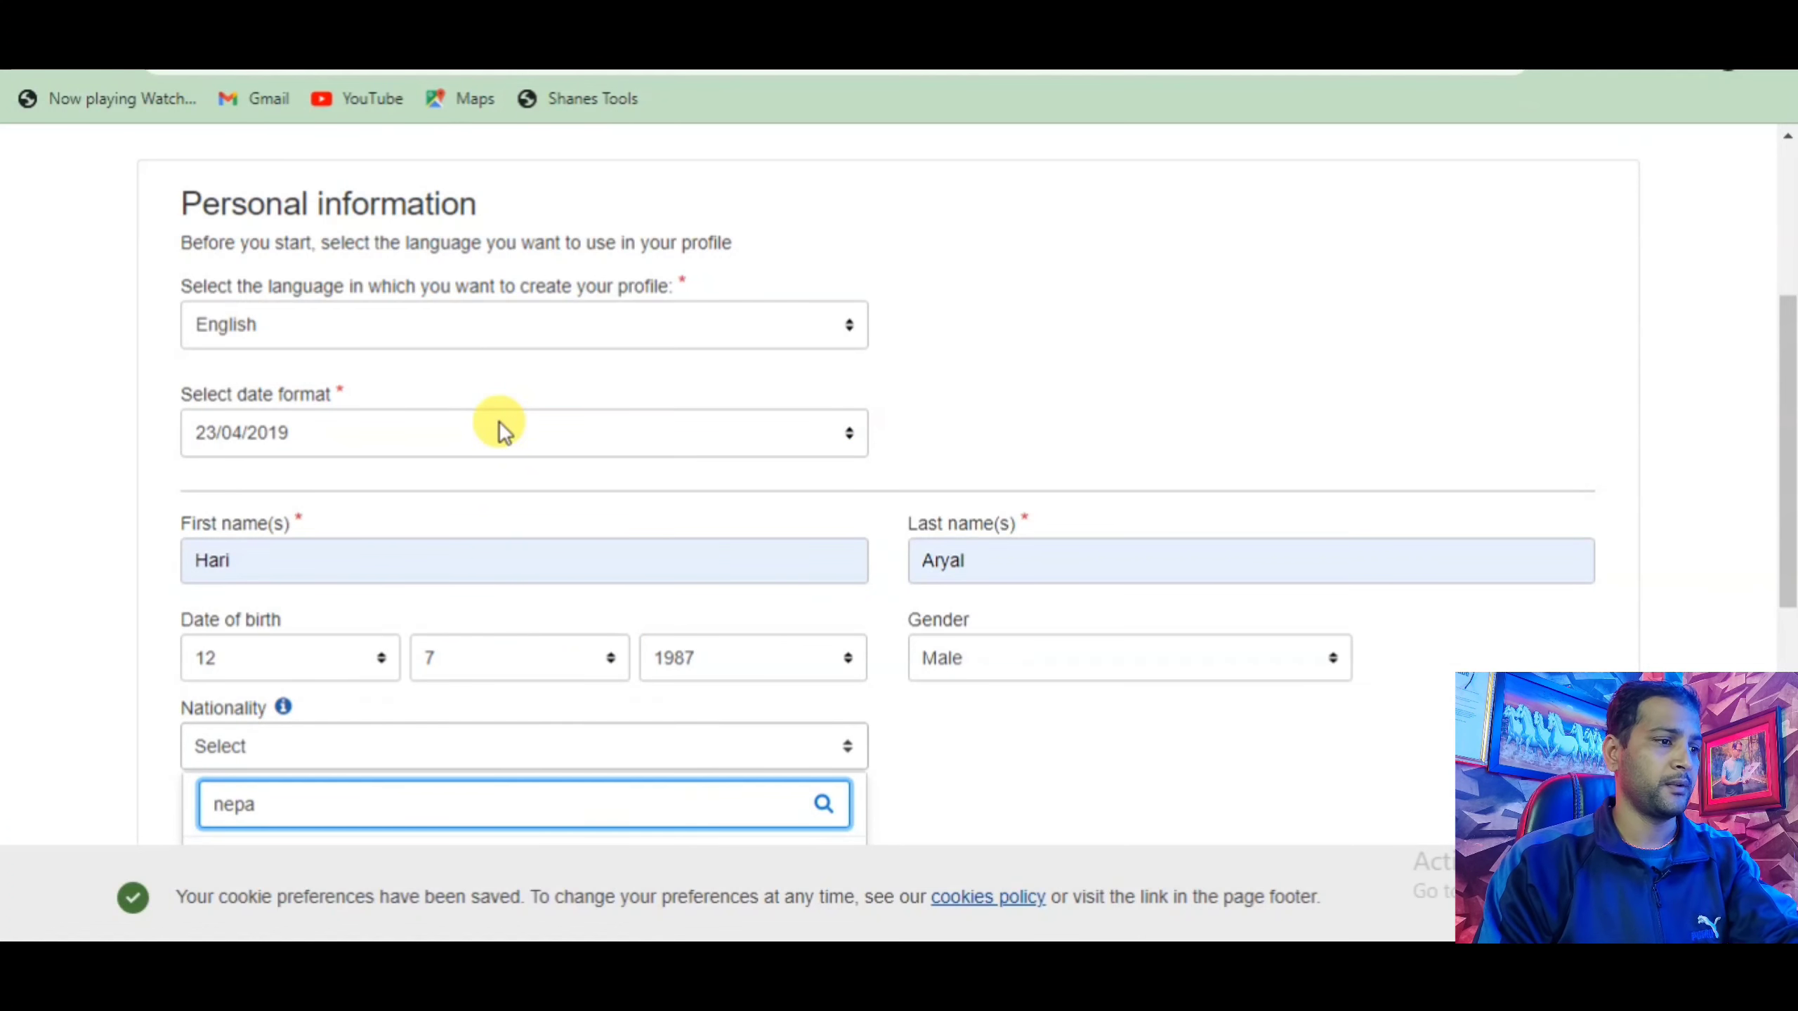
text(l)
key(Escape)
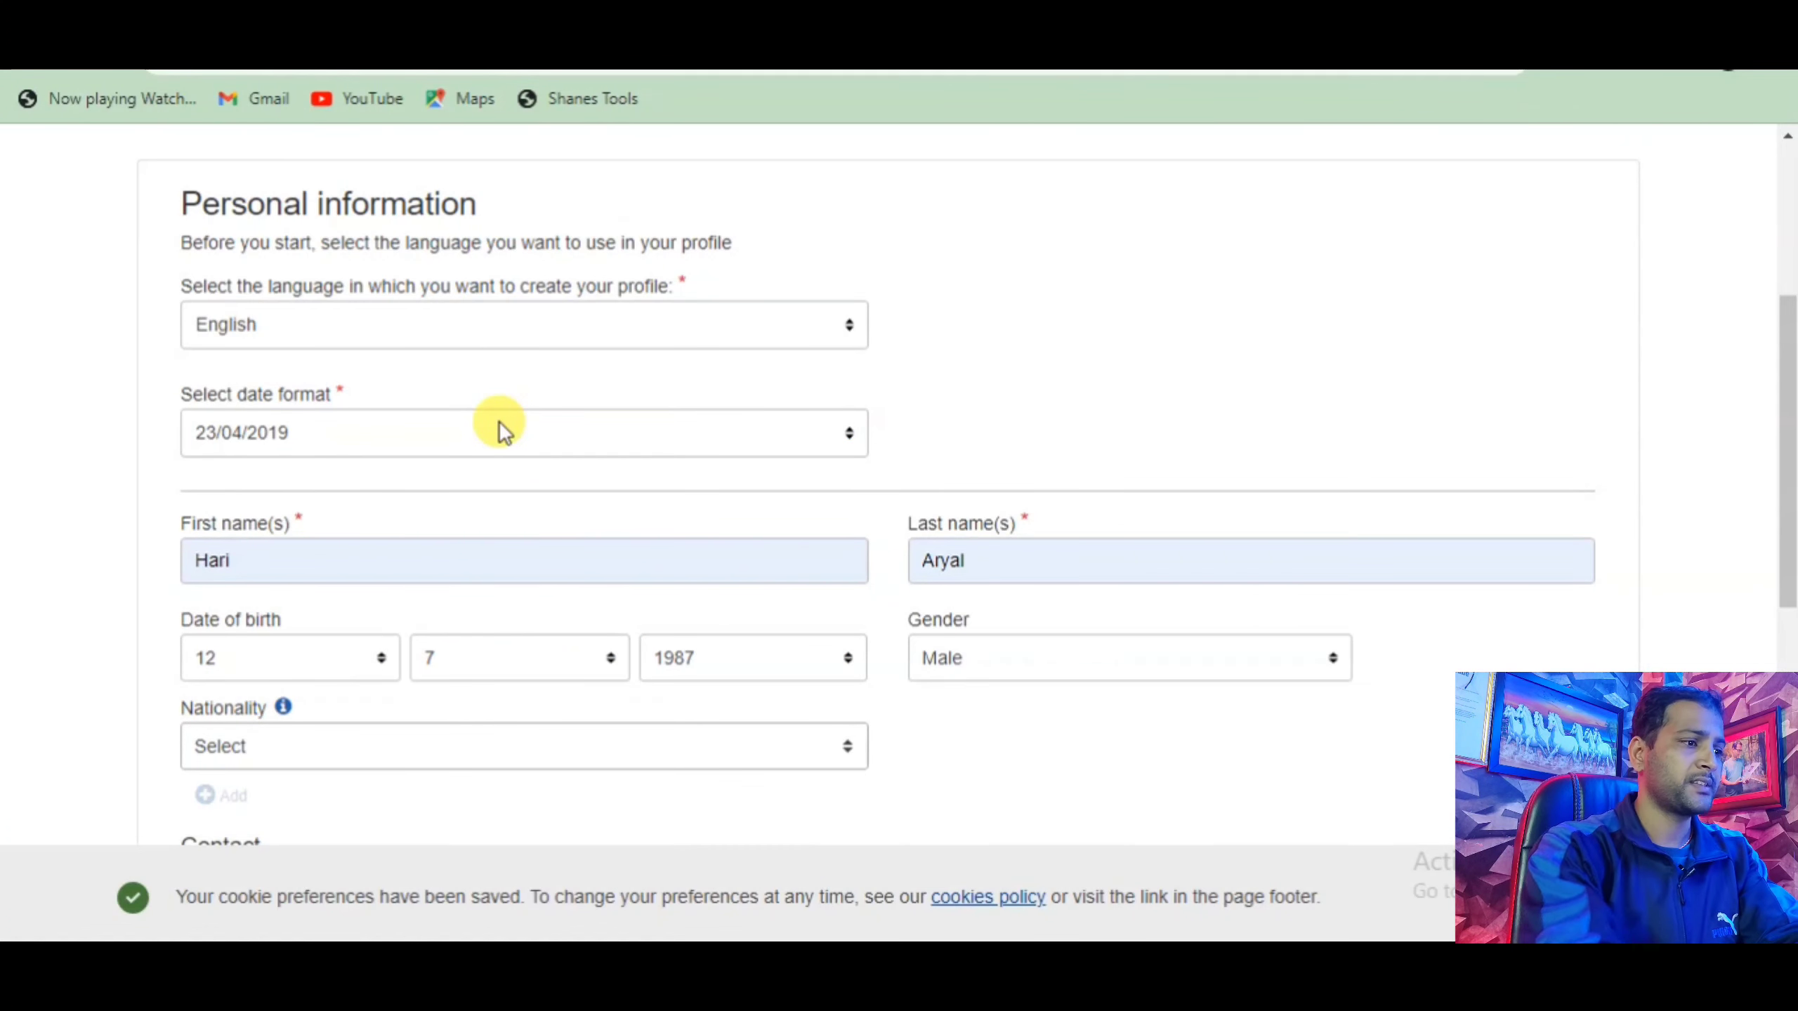
click(262, 734)
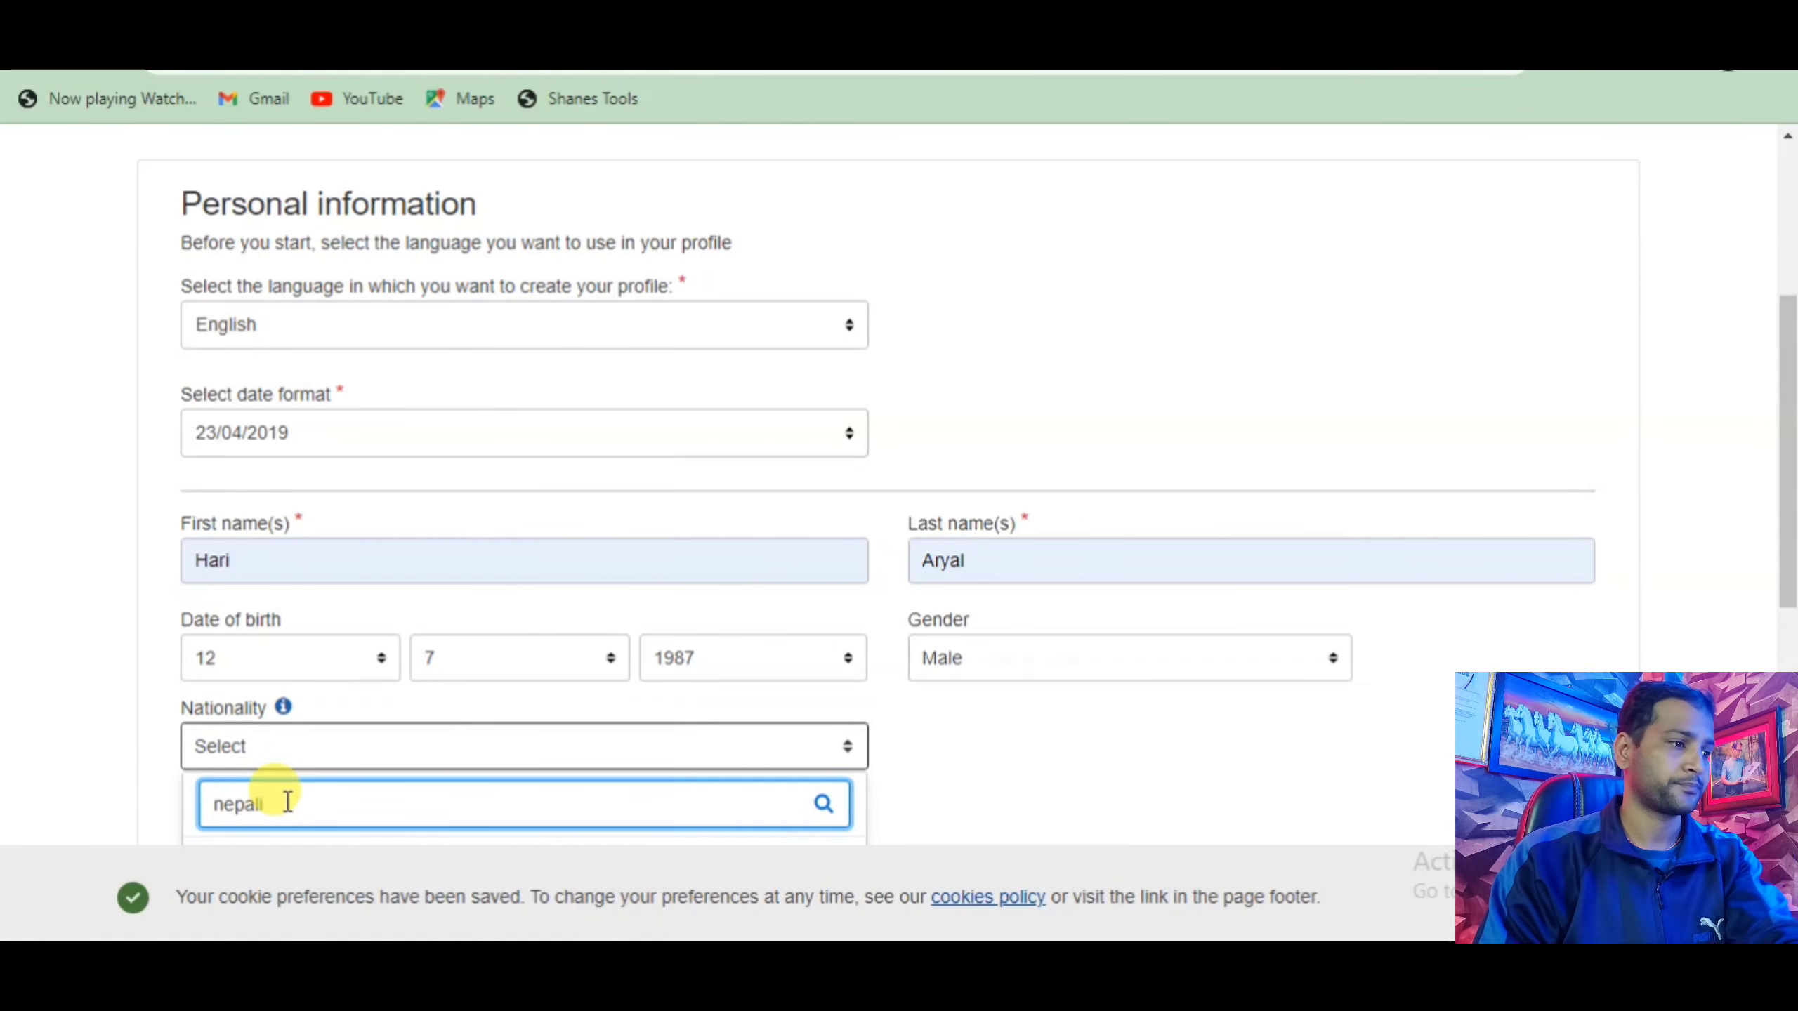
click(875, 759)
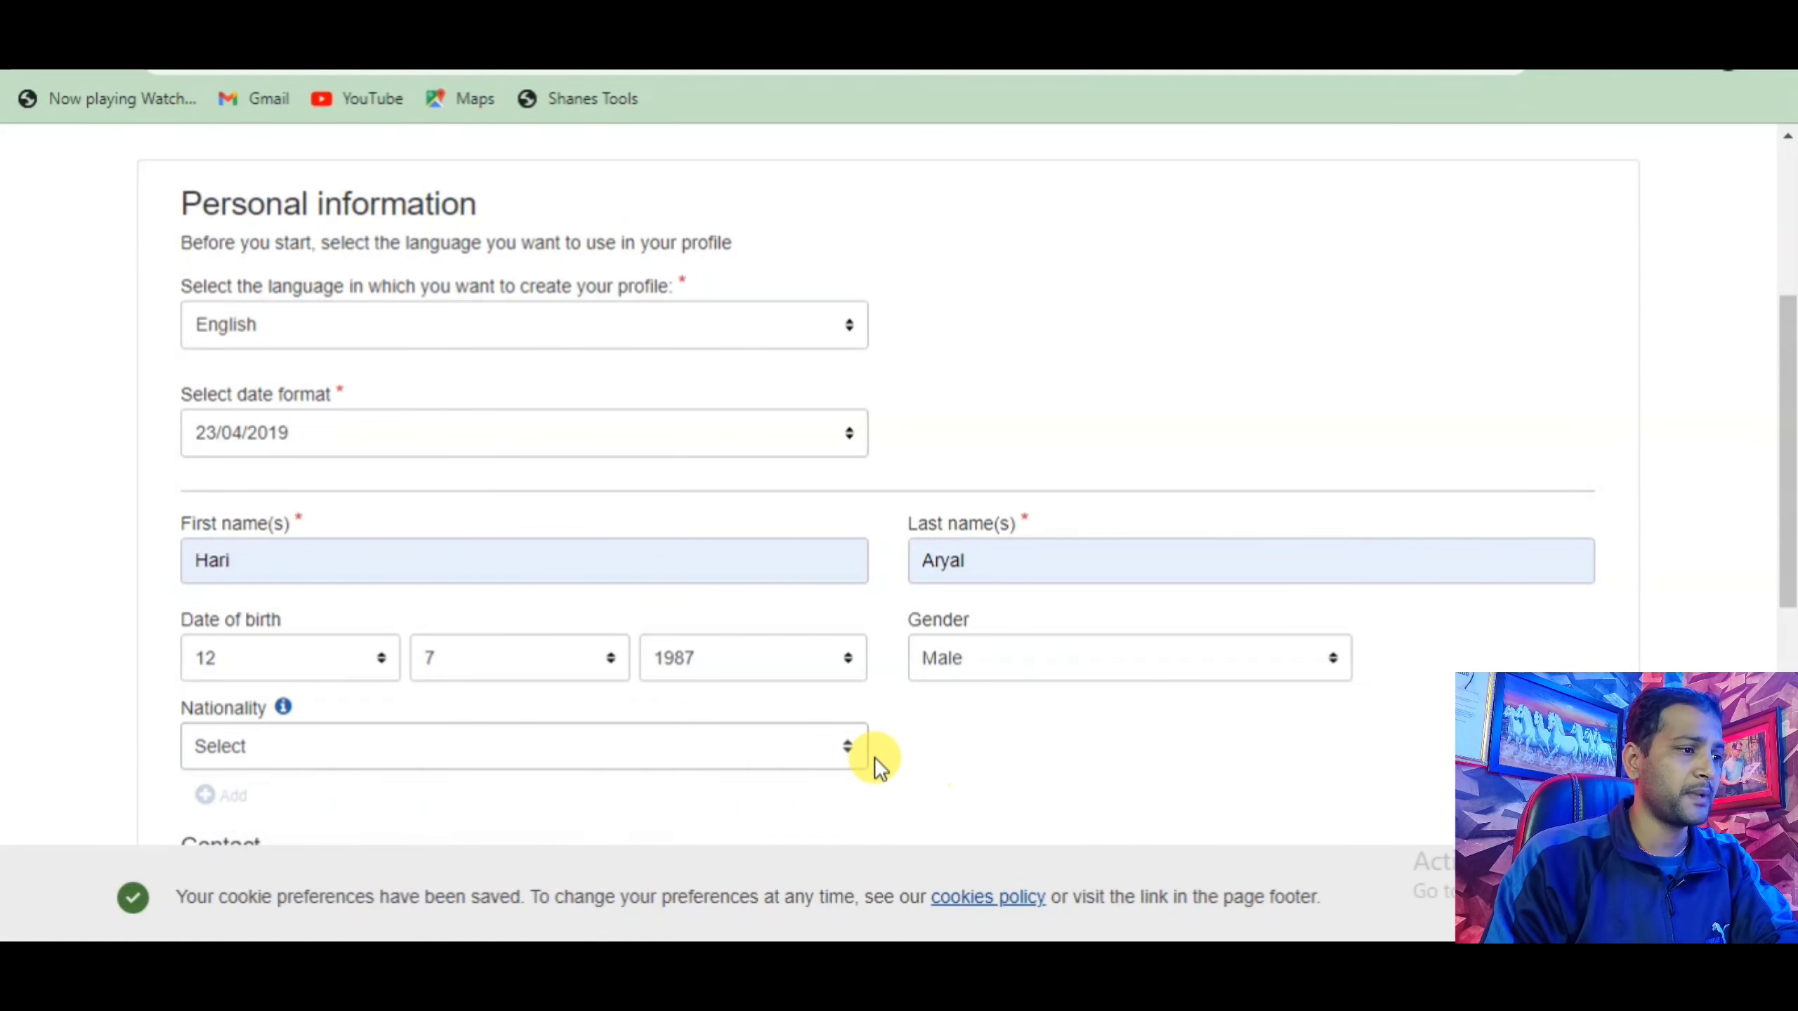
scroll(874, 757, down, 3)
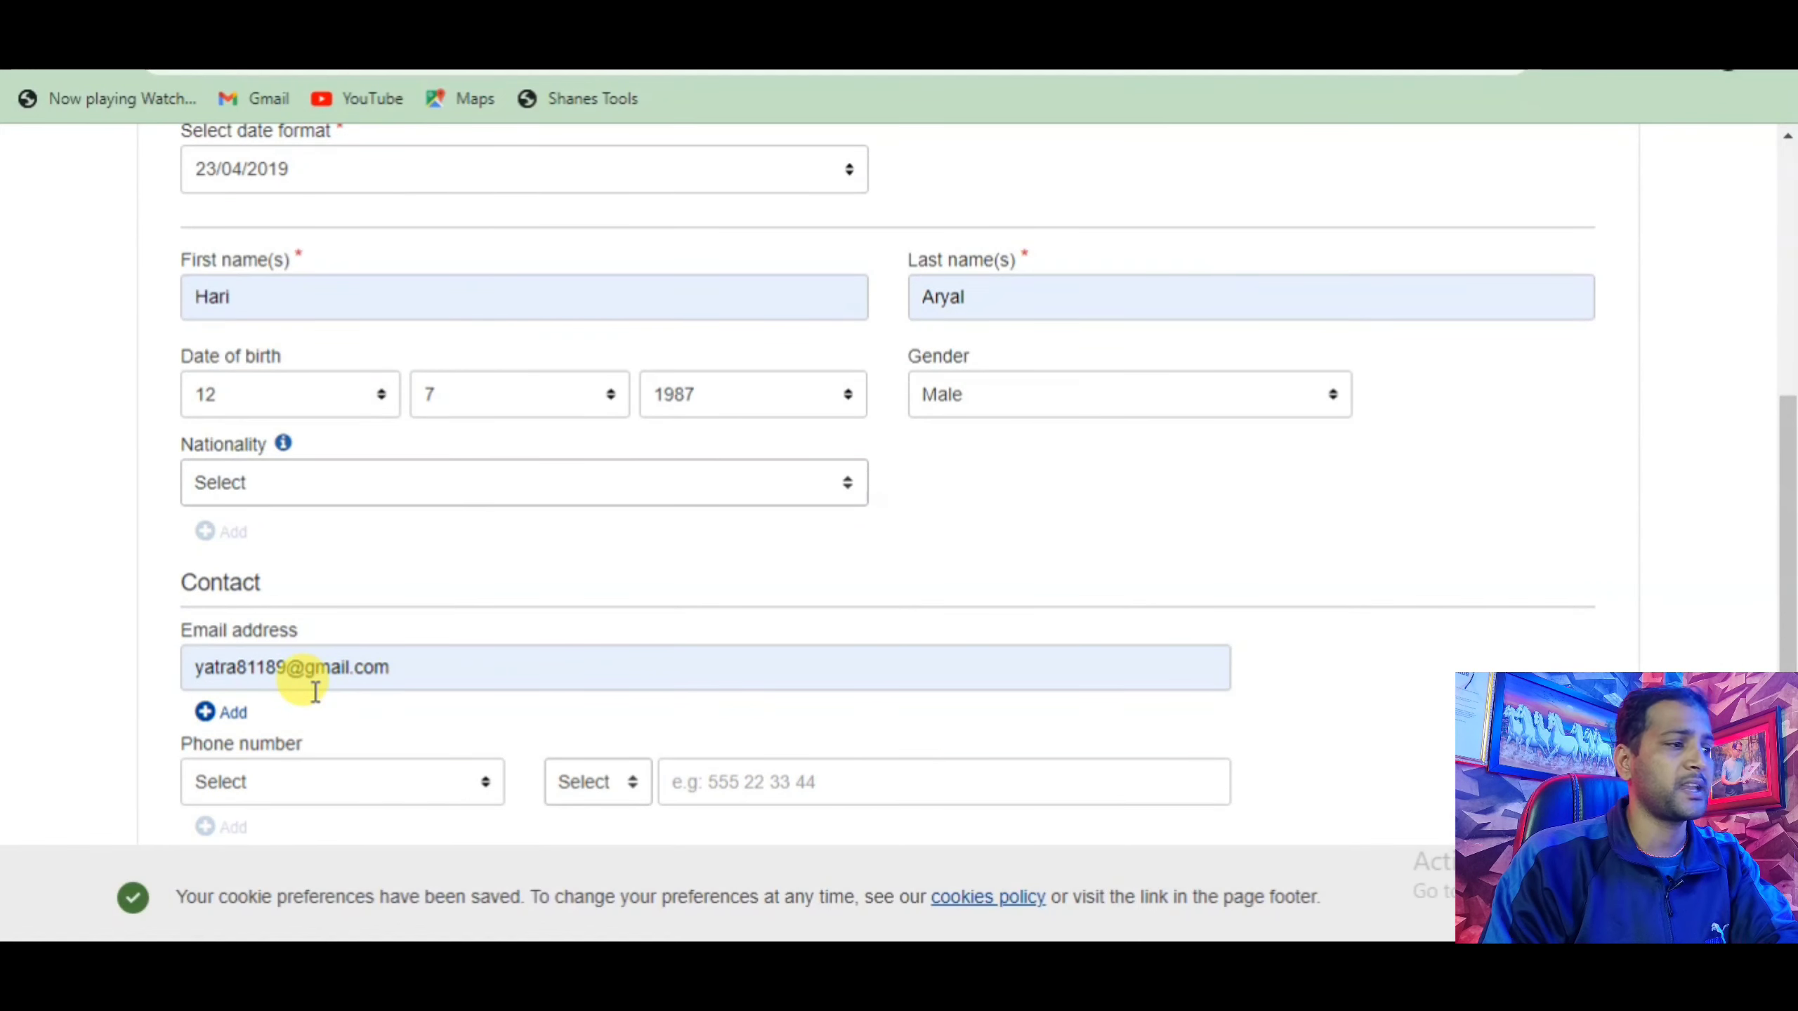
Enter the phone number and mark it as a Home number.
scroll(316, 685, down, 5)
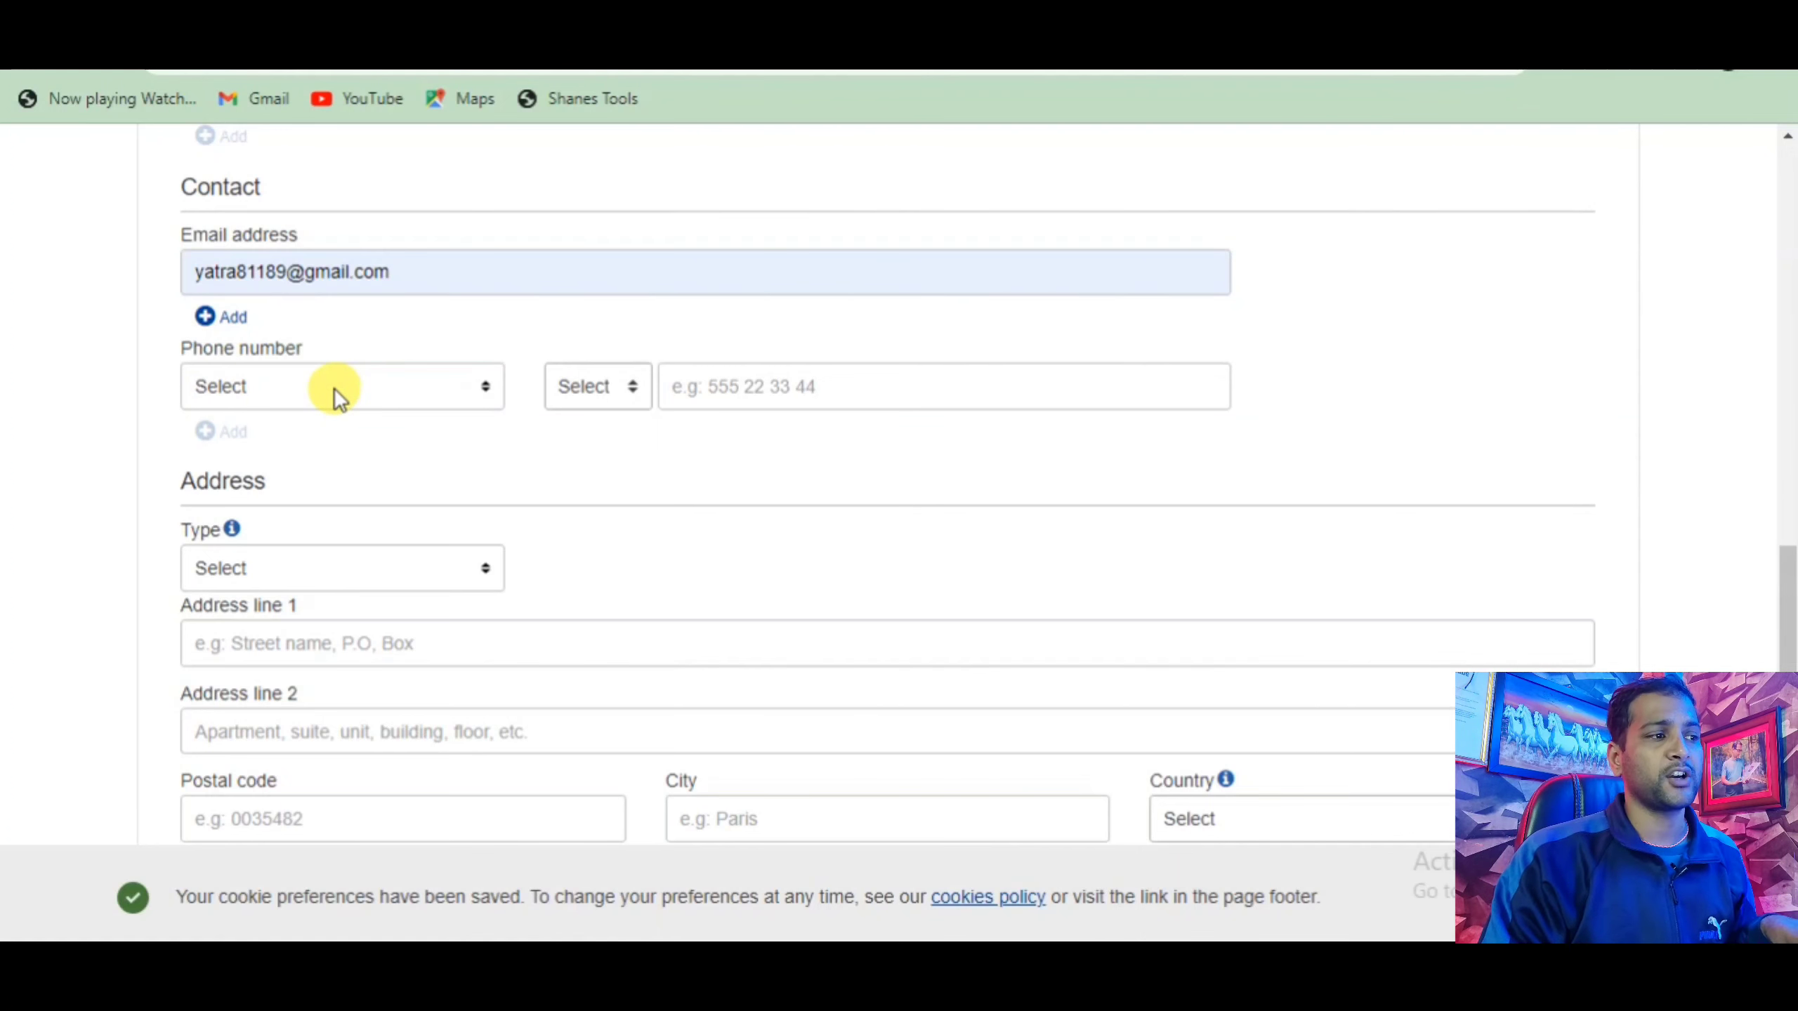
click(681, 386)
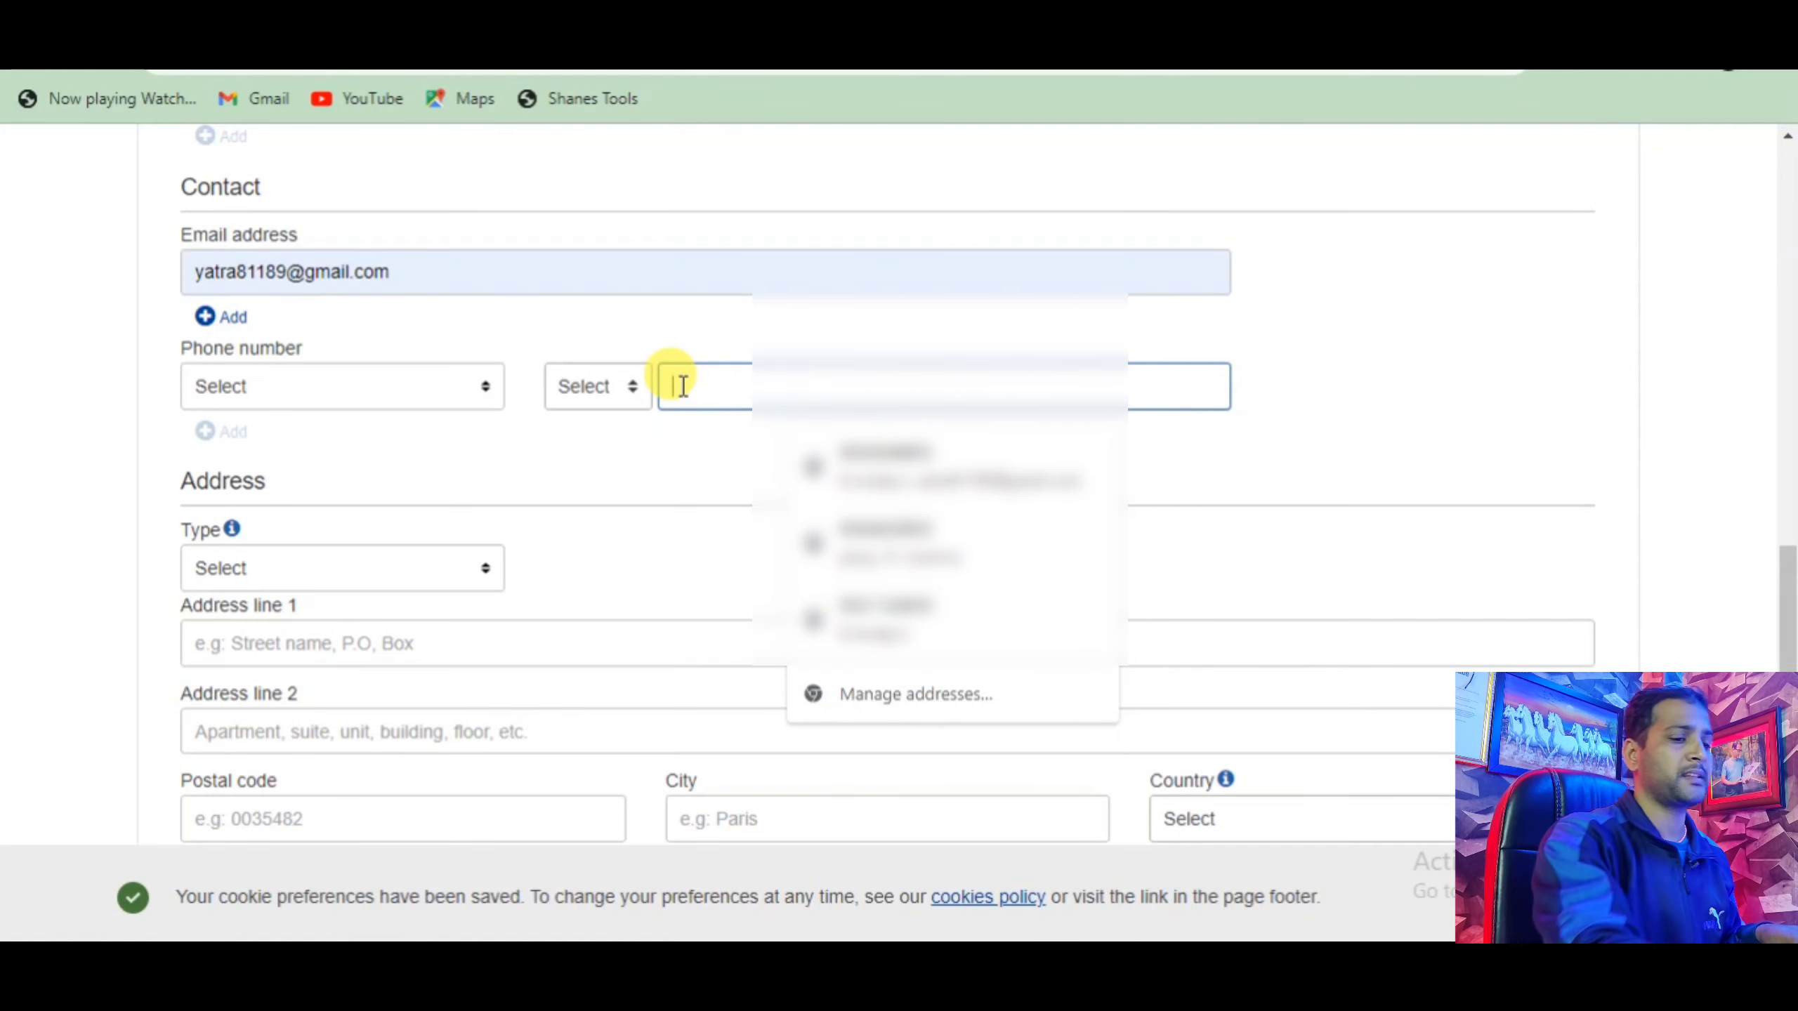
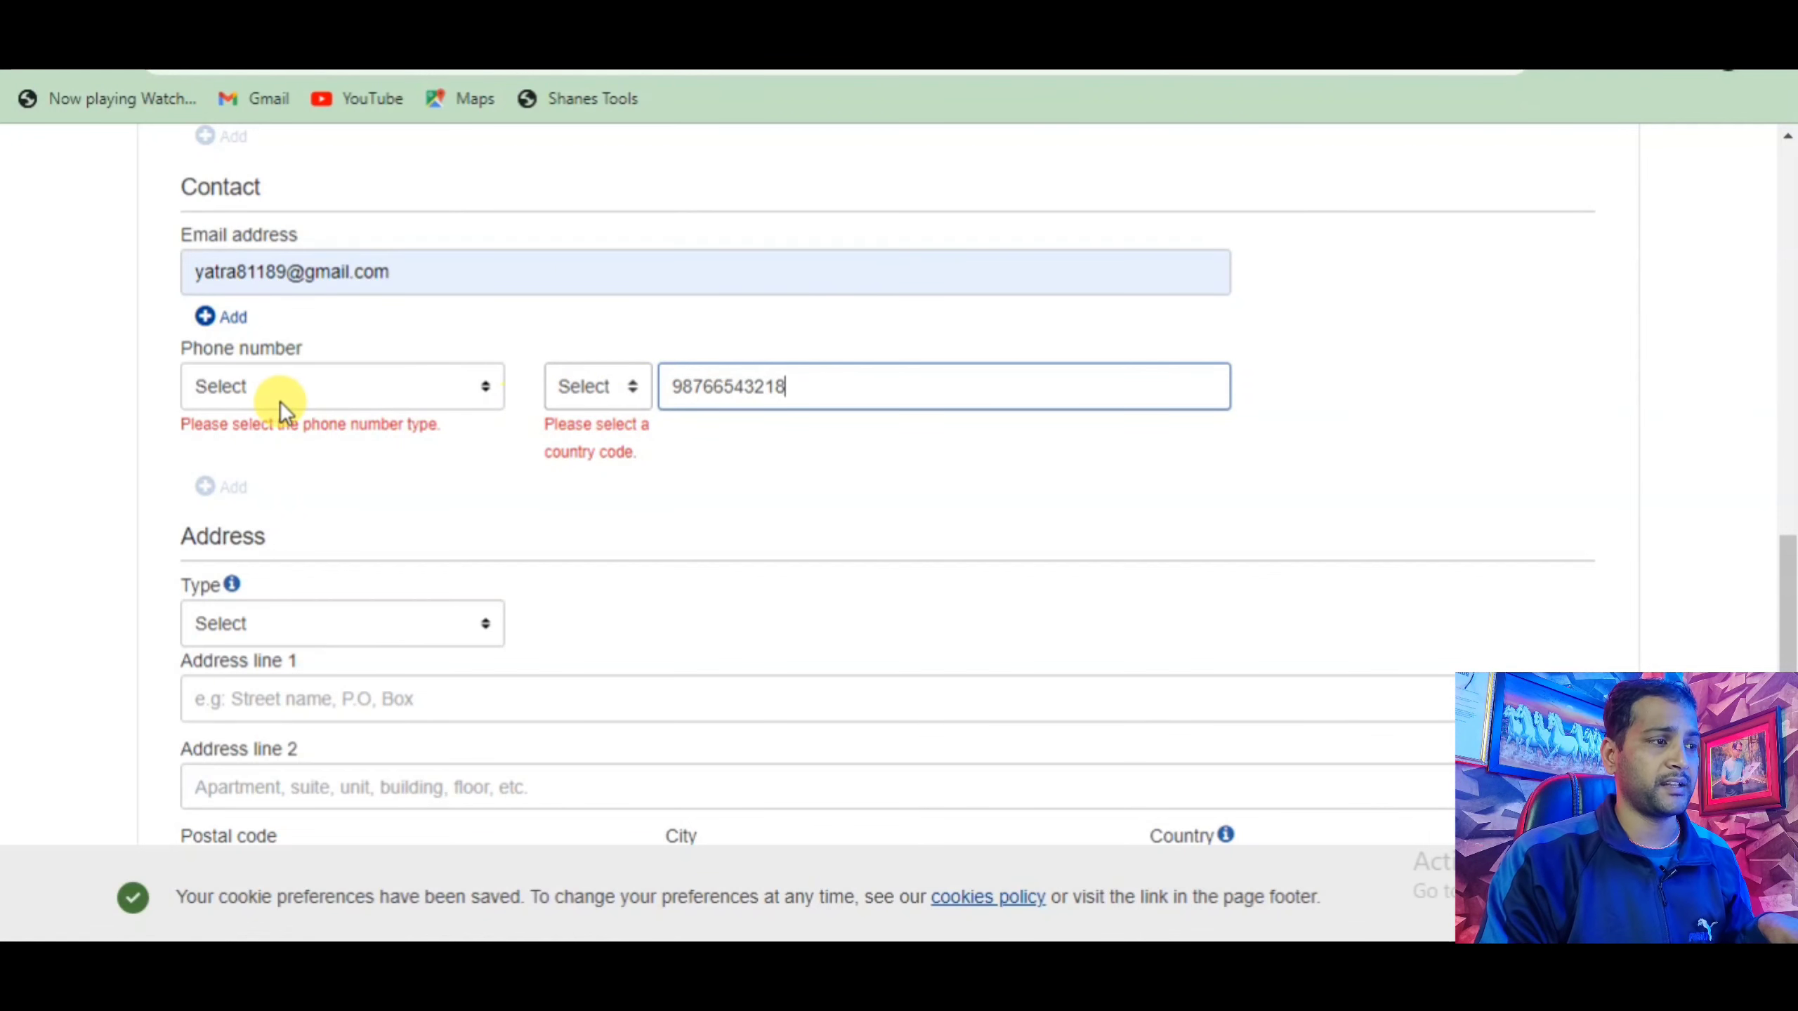
click(483, 383)
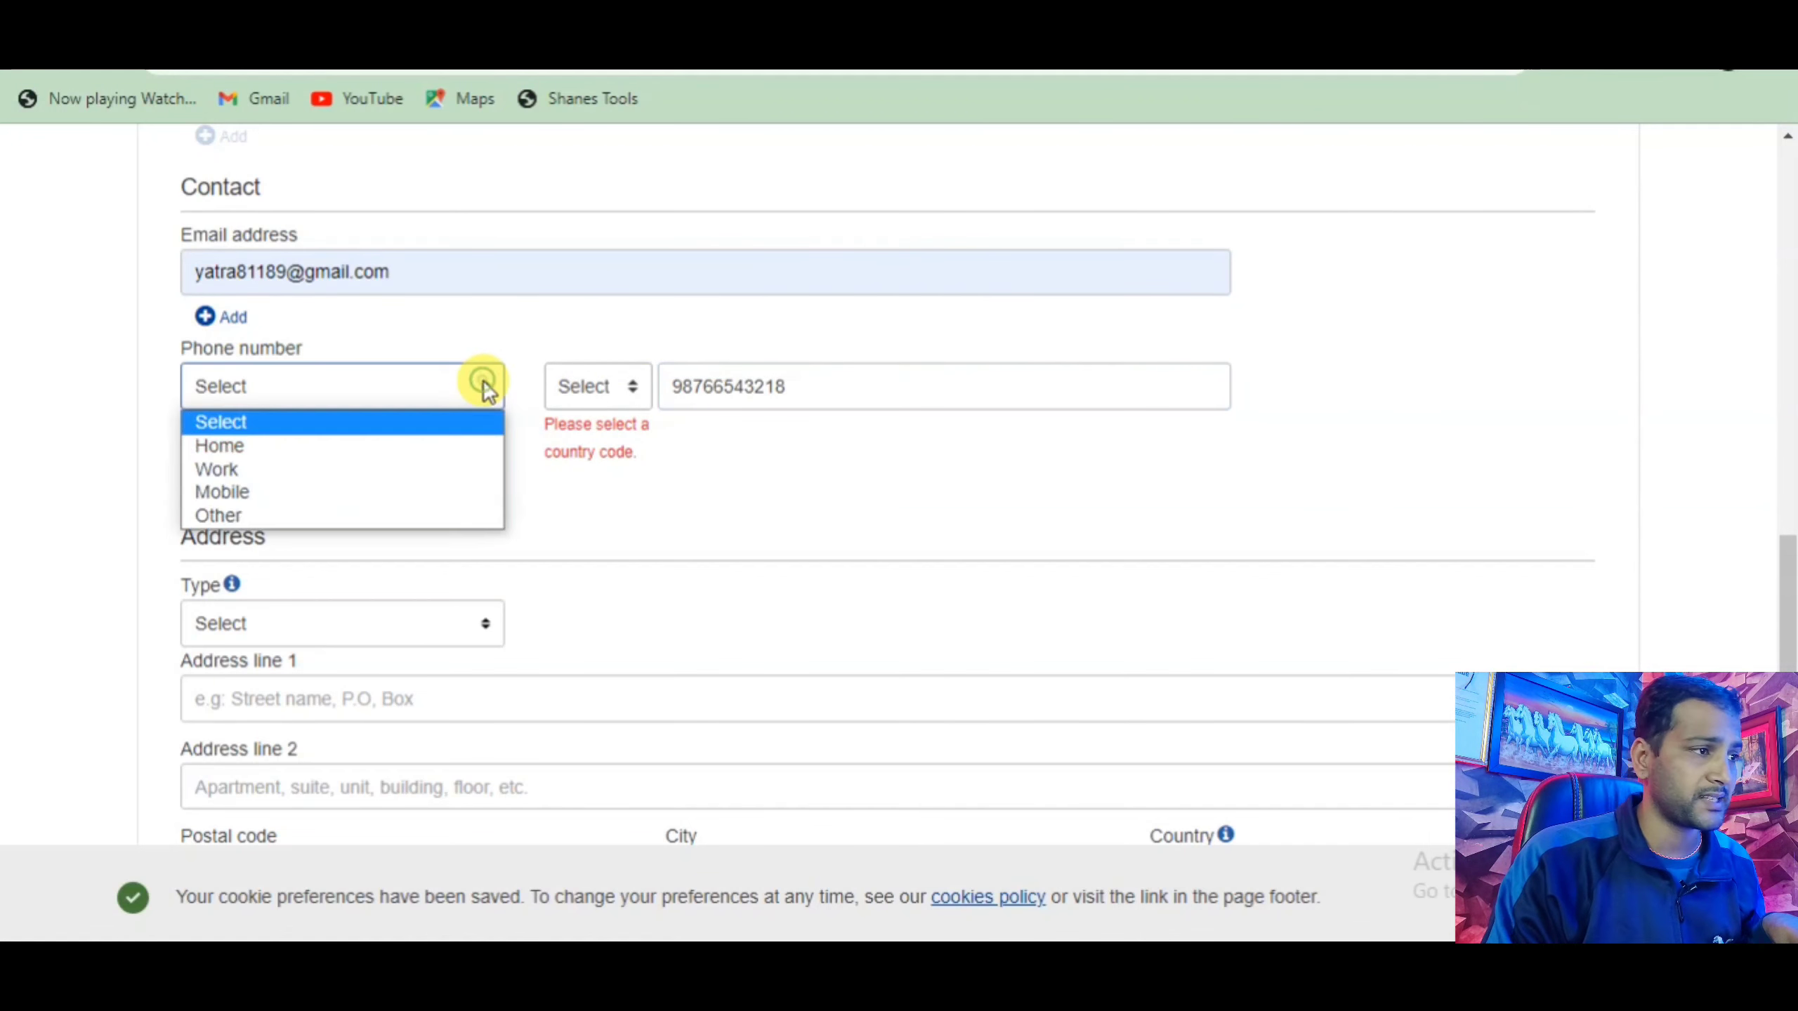
click(298, 445)
Set the phone country code to Nepal (+977).
click(631, 386)
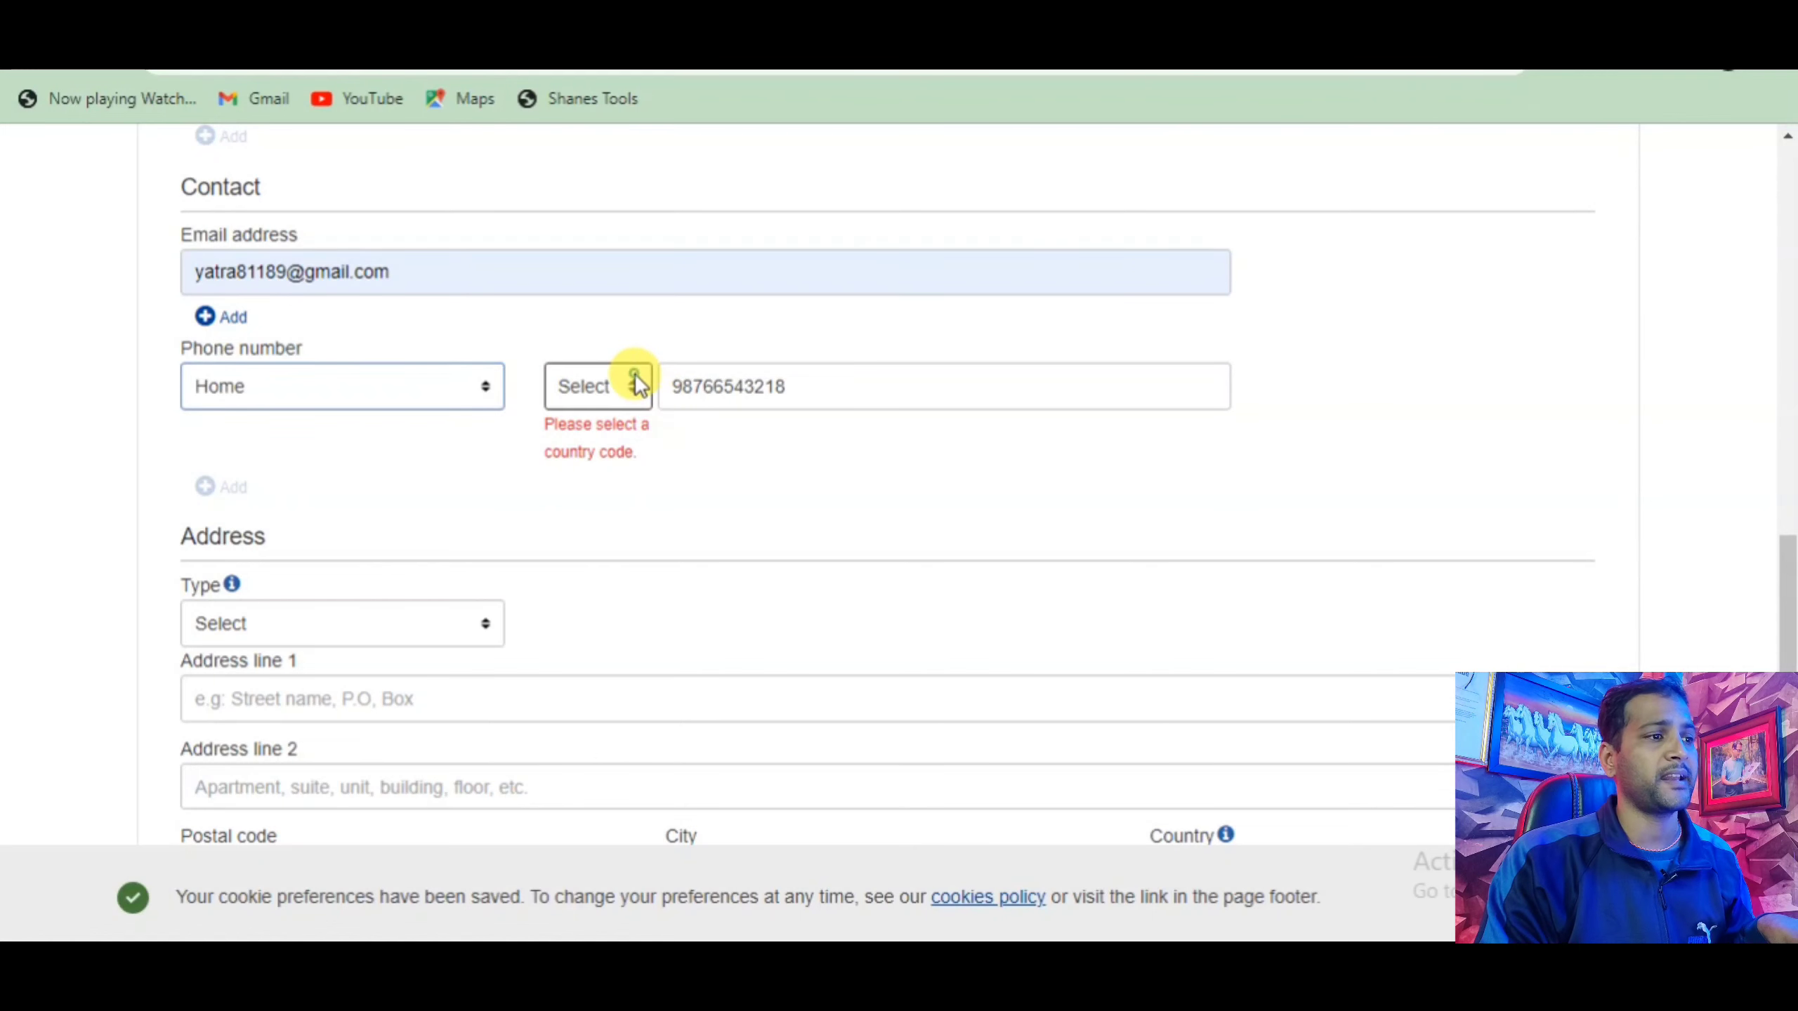
click(632, 385)
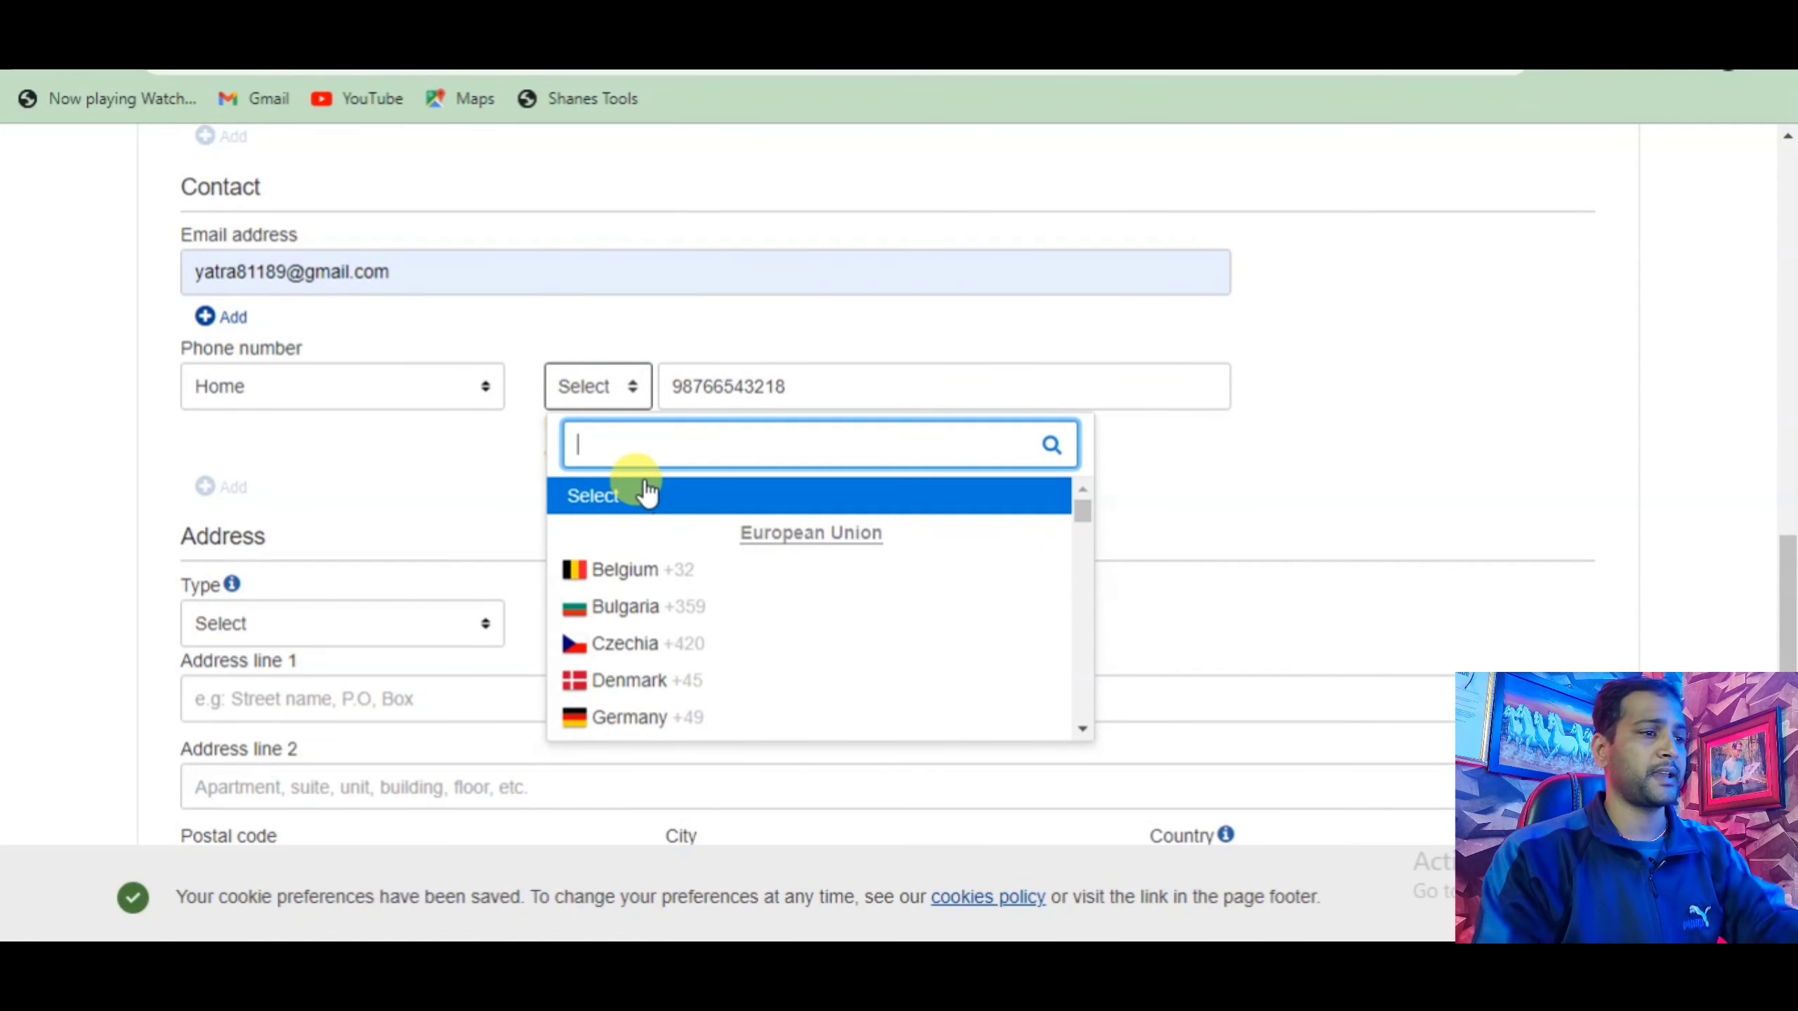
text(nepal)
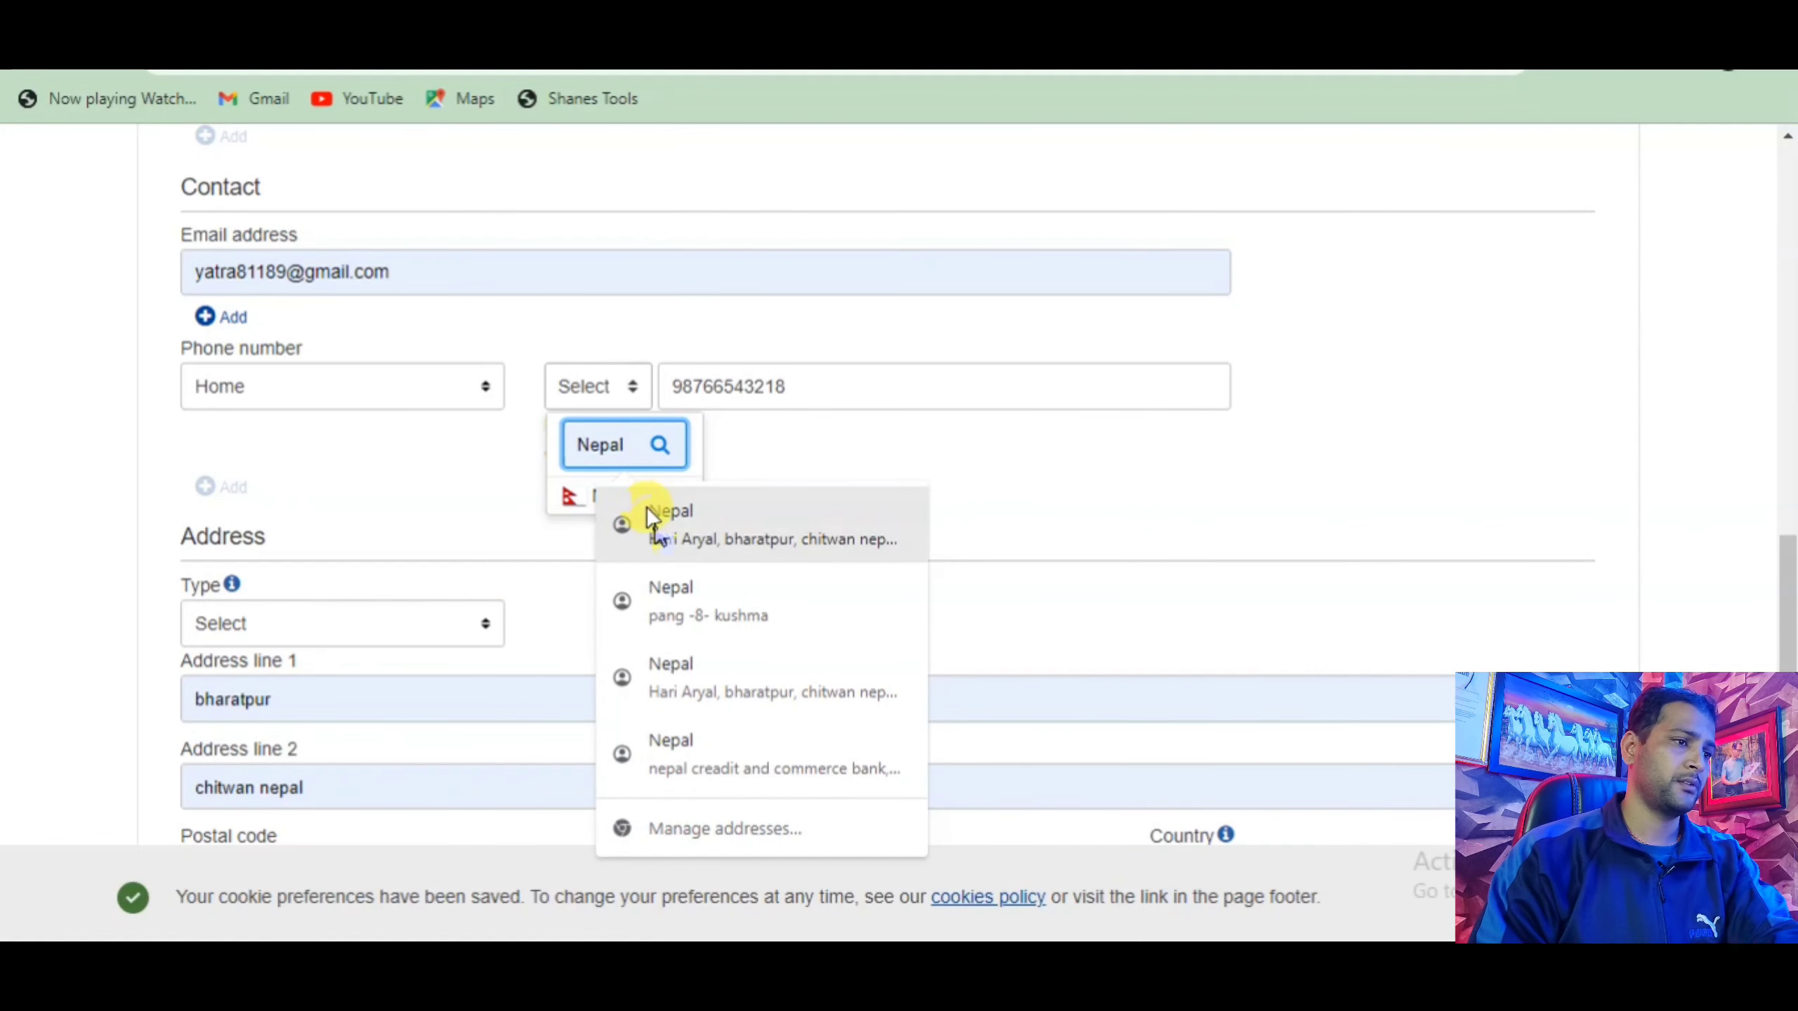
click(647, 510)
click(676, 496)
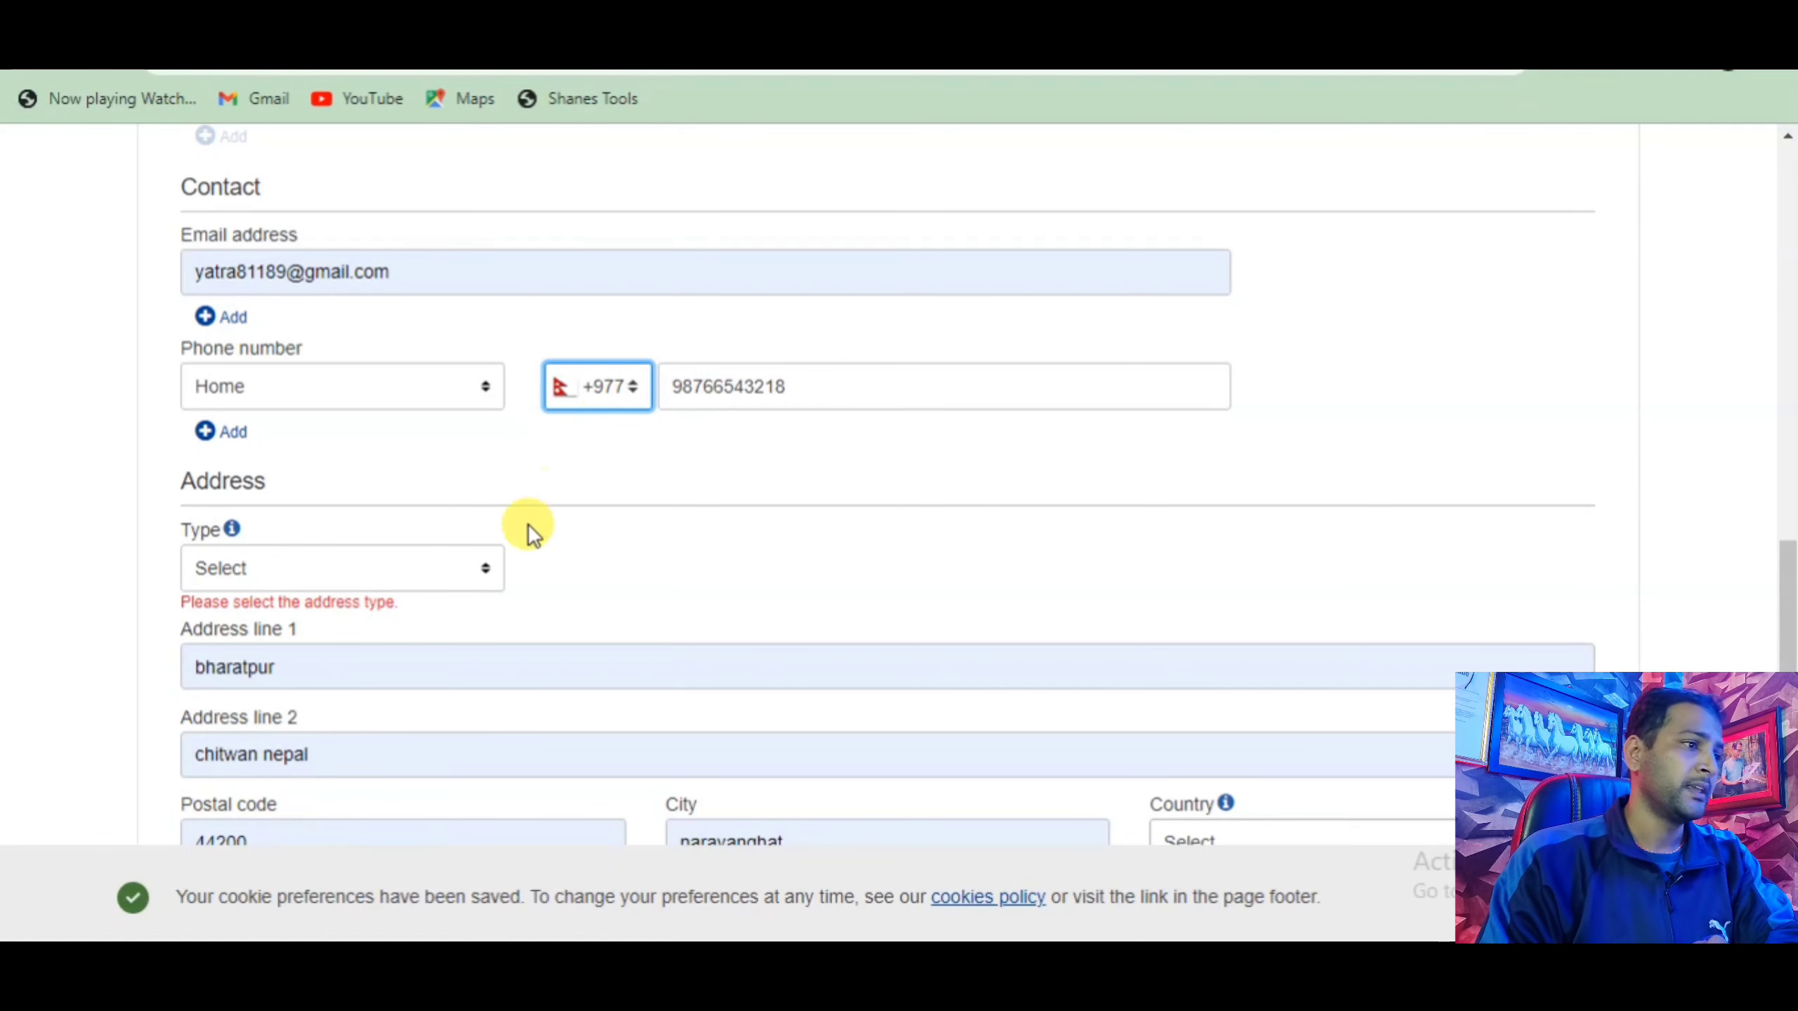
Set the address type to Home, then start a Google search in a new tab.
scroll(414, 563, down, 3)
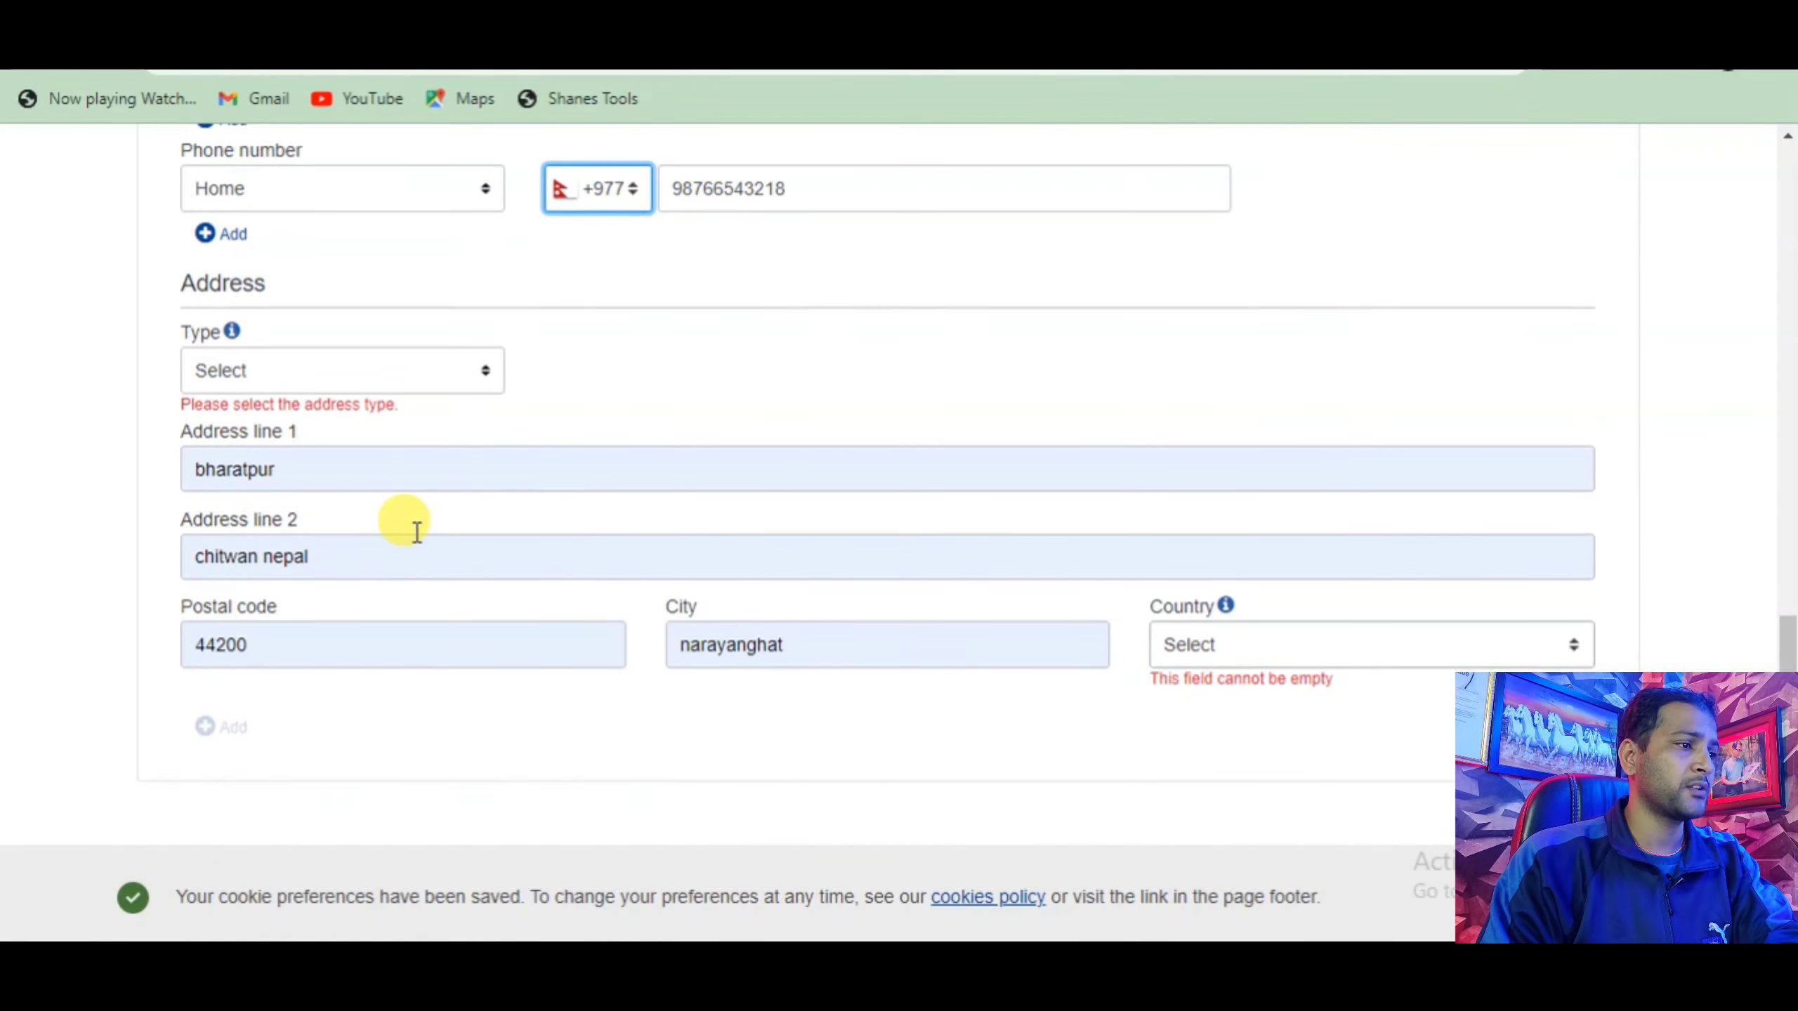
click(483, 378)
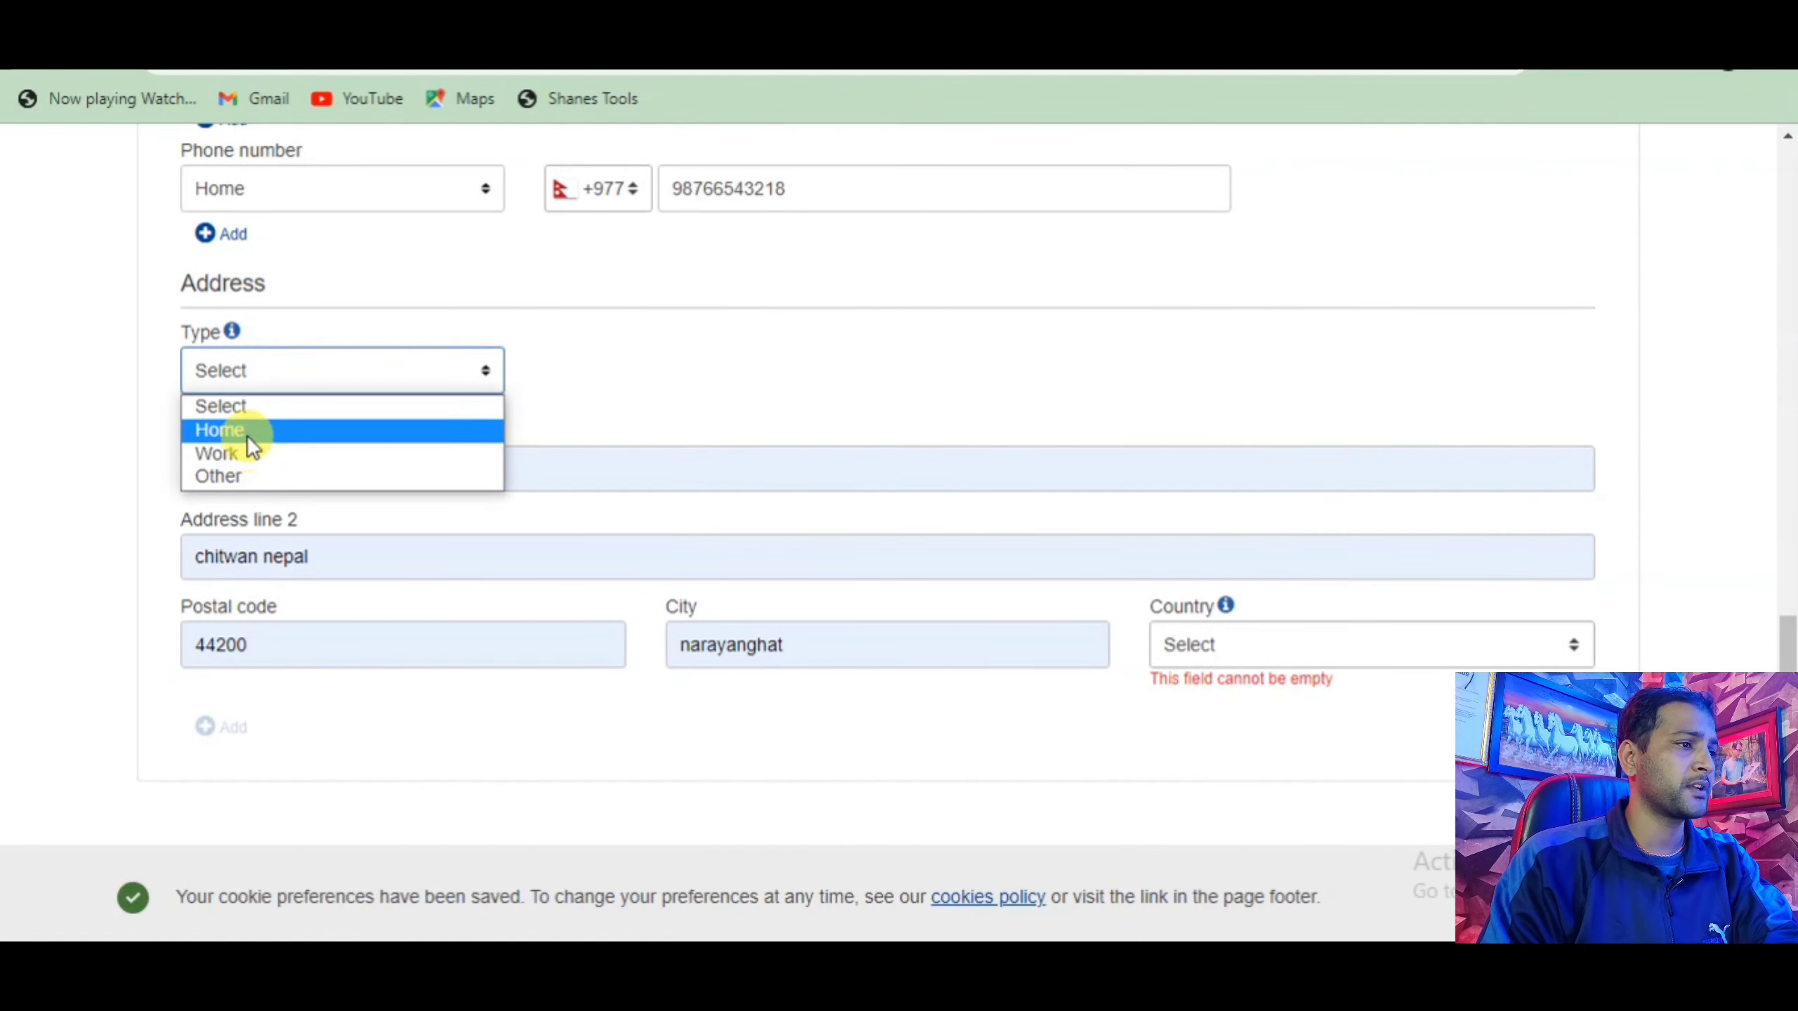
click(250, 416)
click(350, 387)
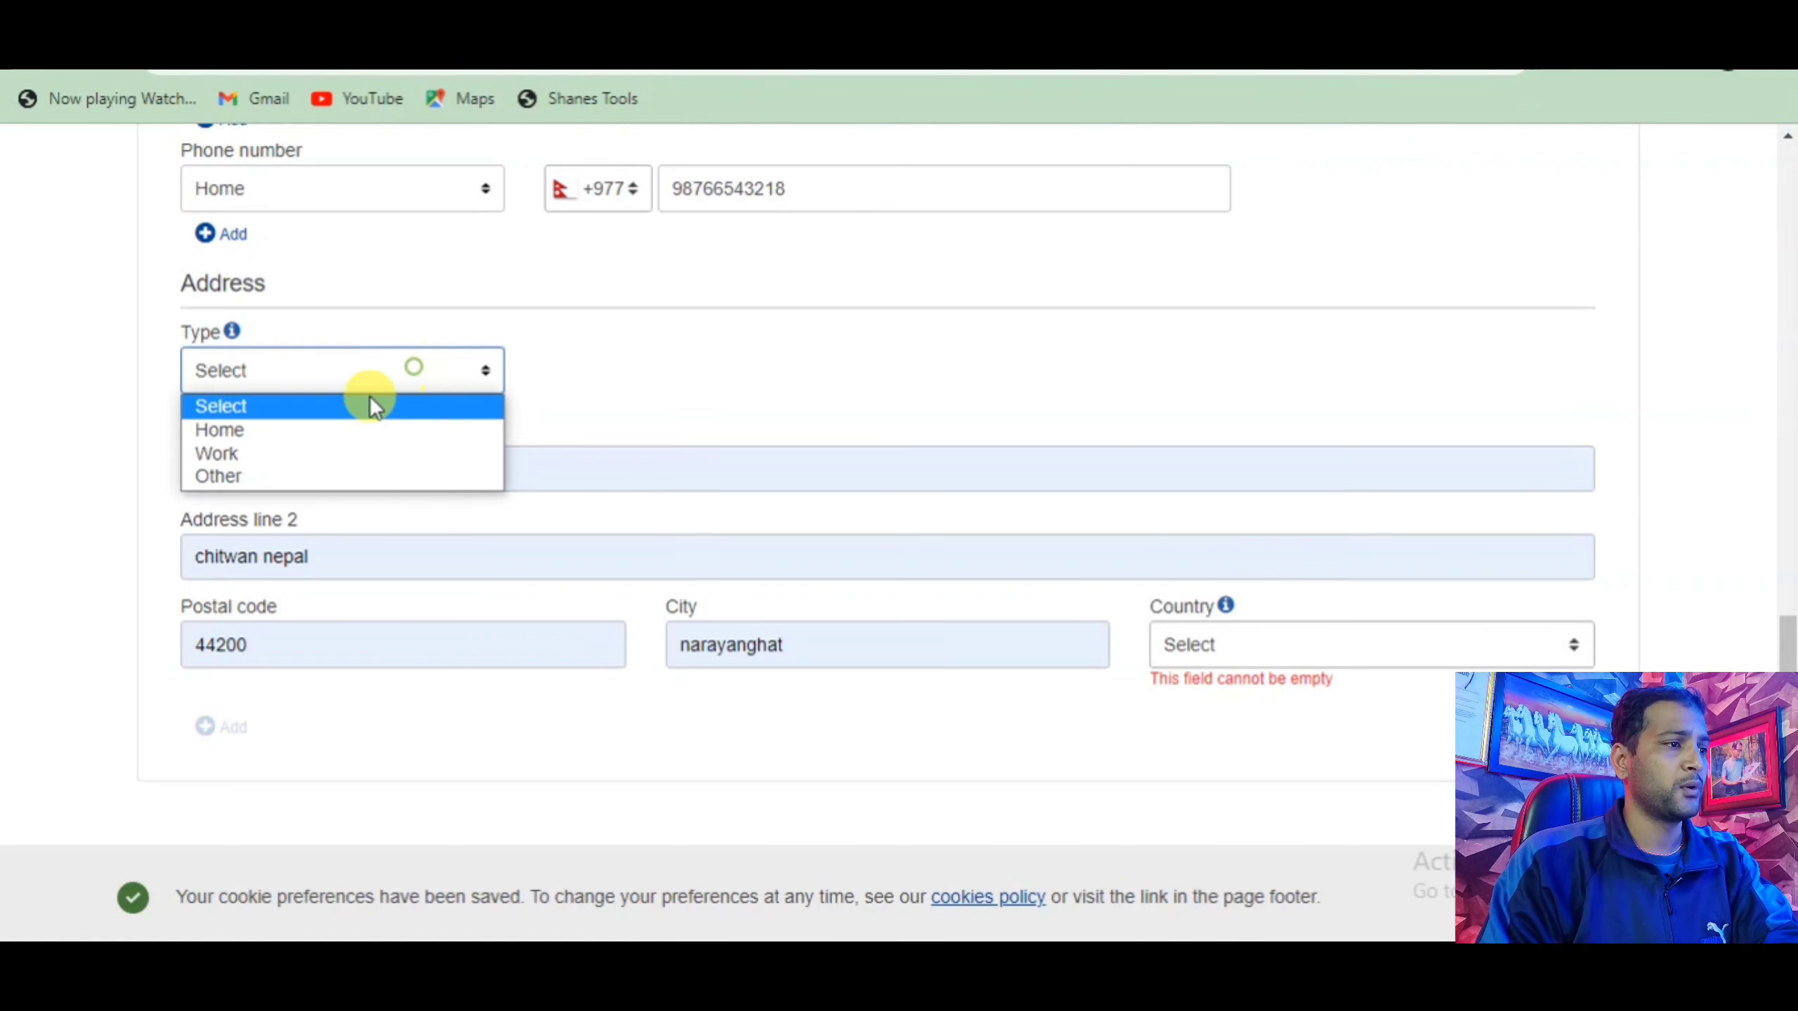
click(270, 432)
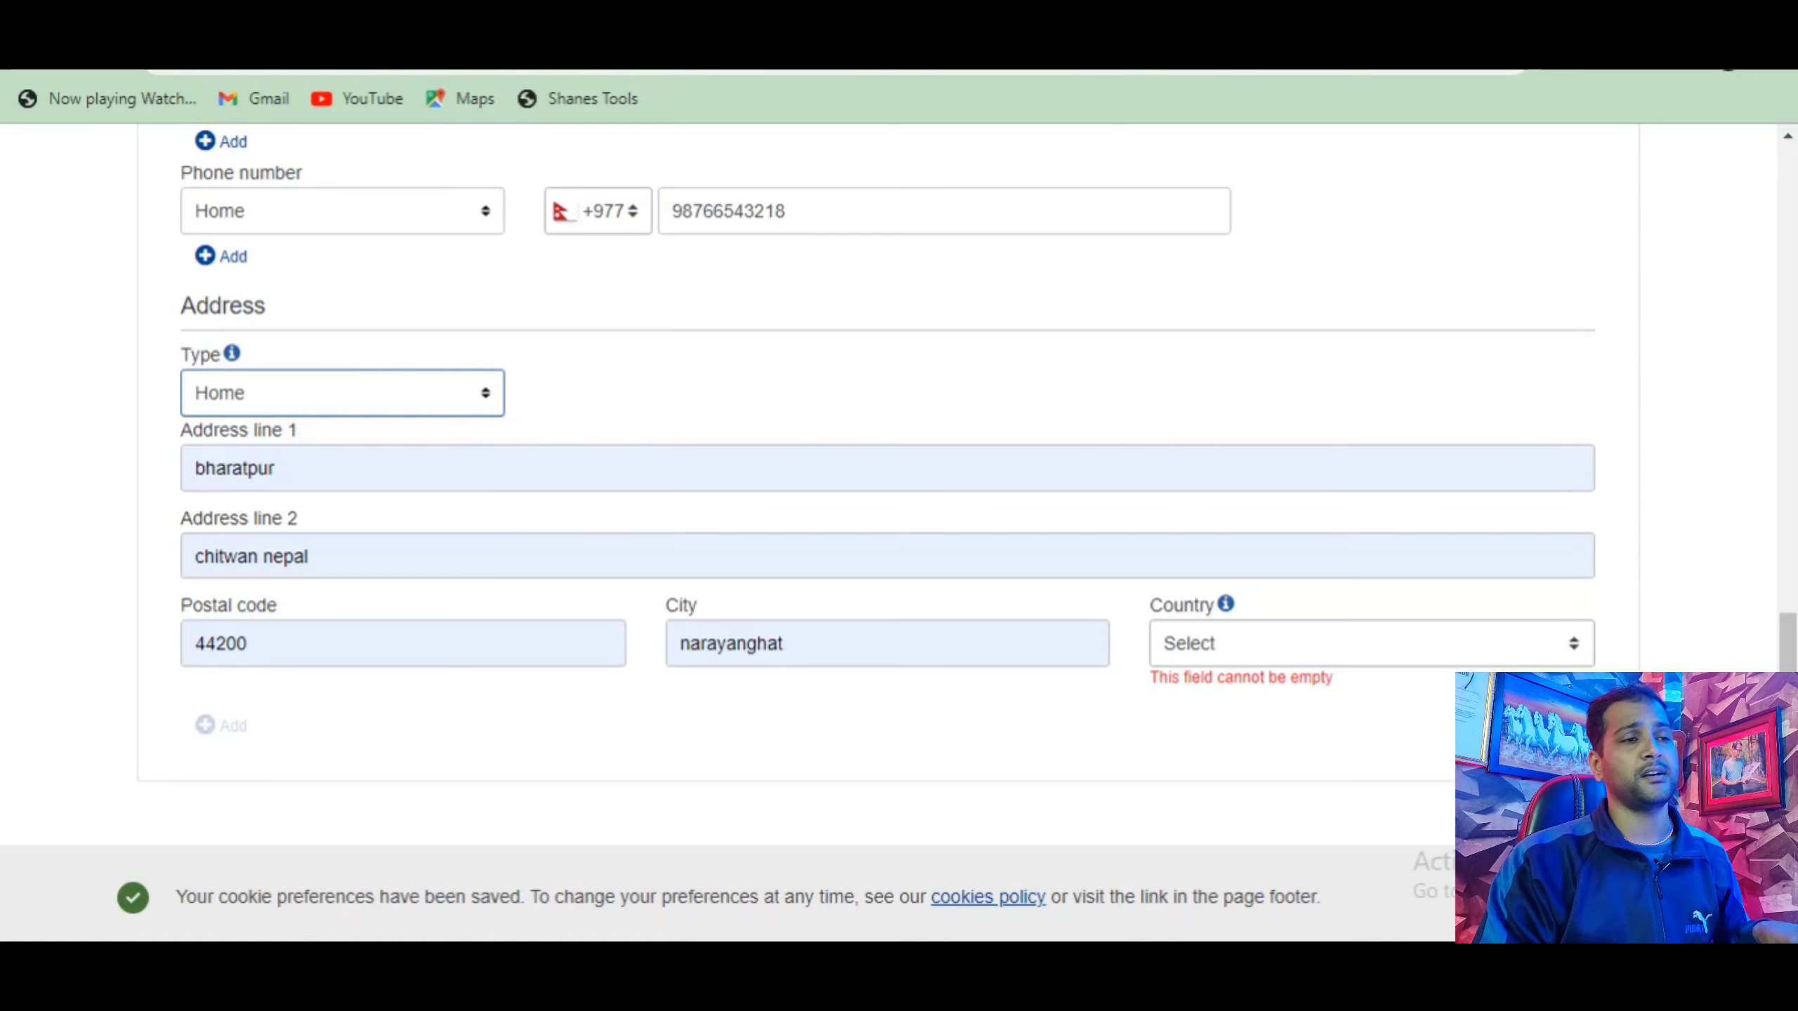
key(ctrl+t)
click(691, 525)
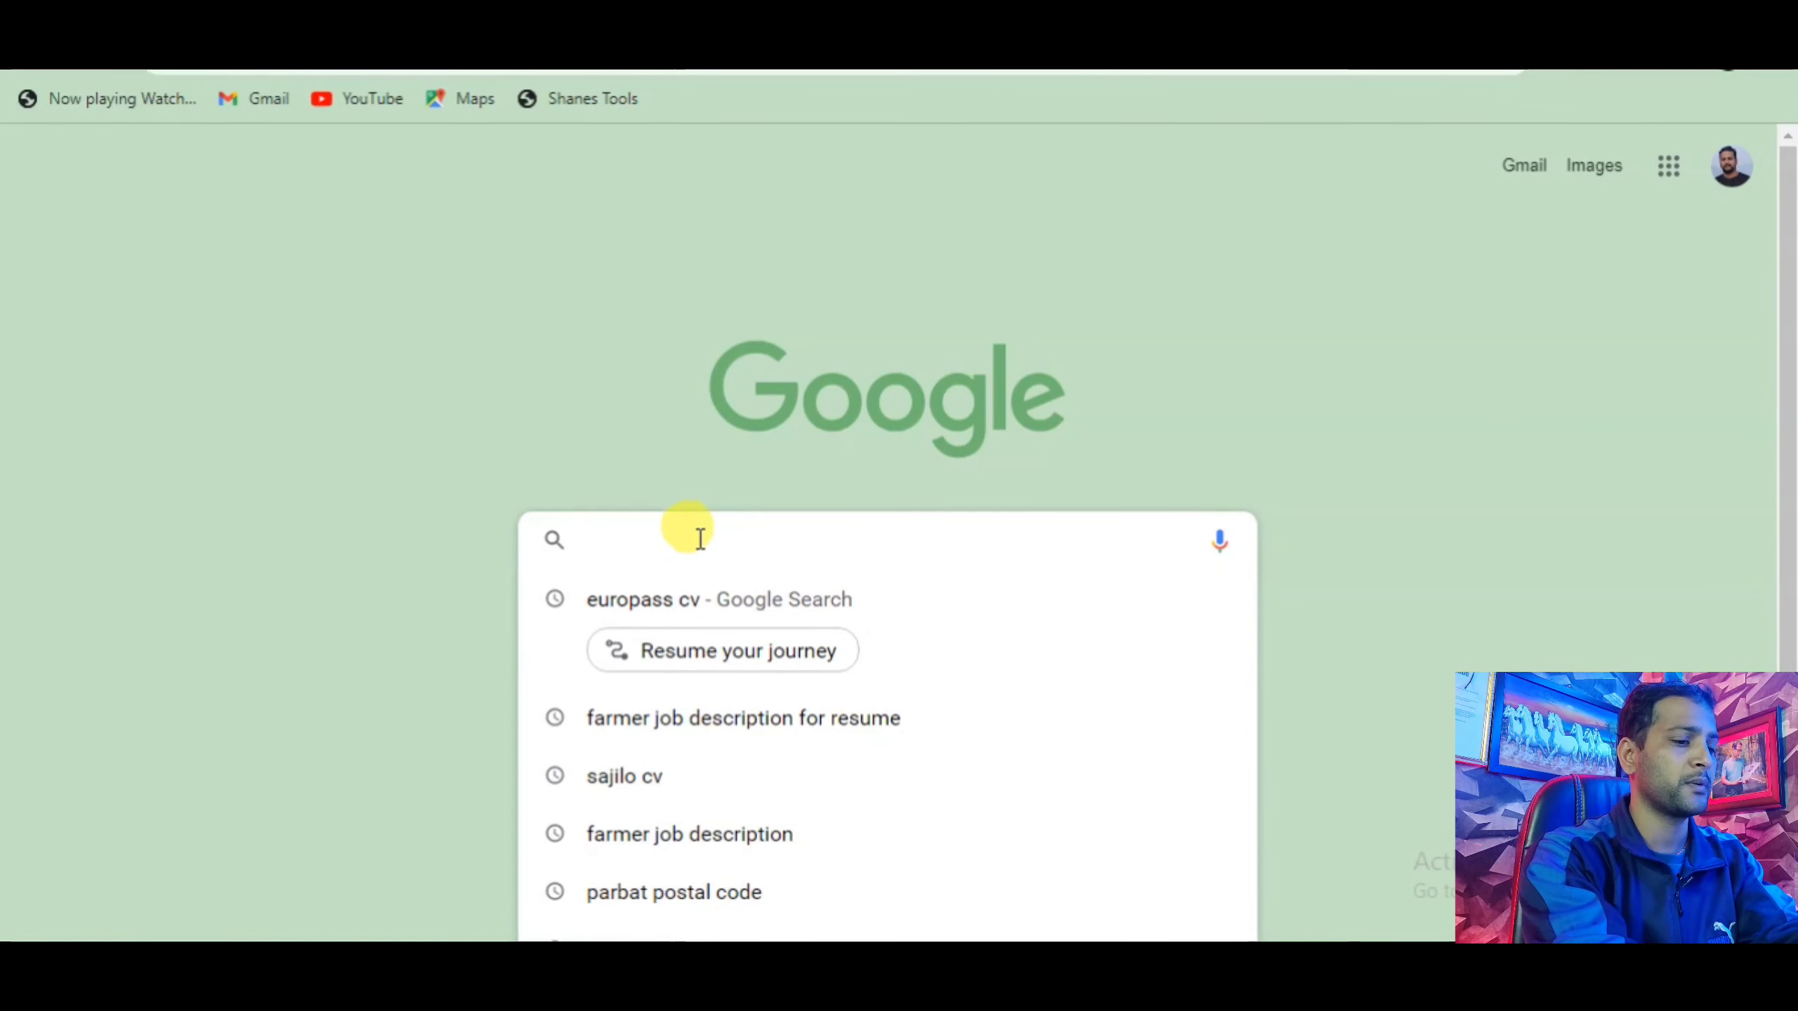
Look up the Chitwan postal code, copy 44200, and return to the CV form.
text(chit)
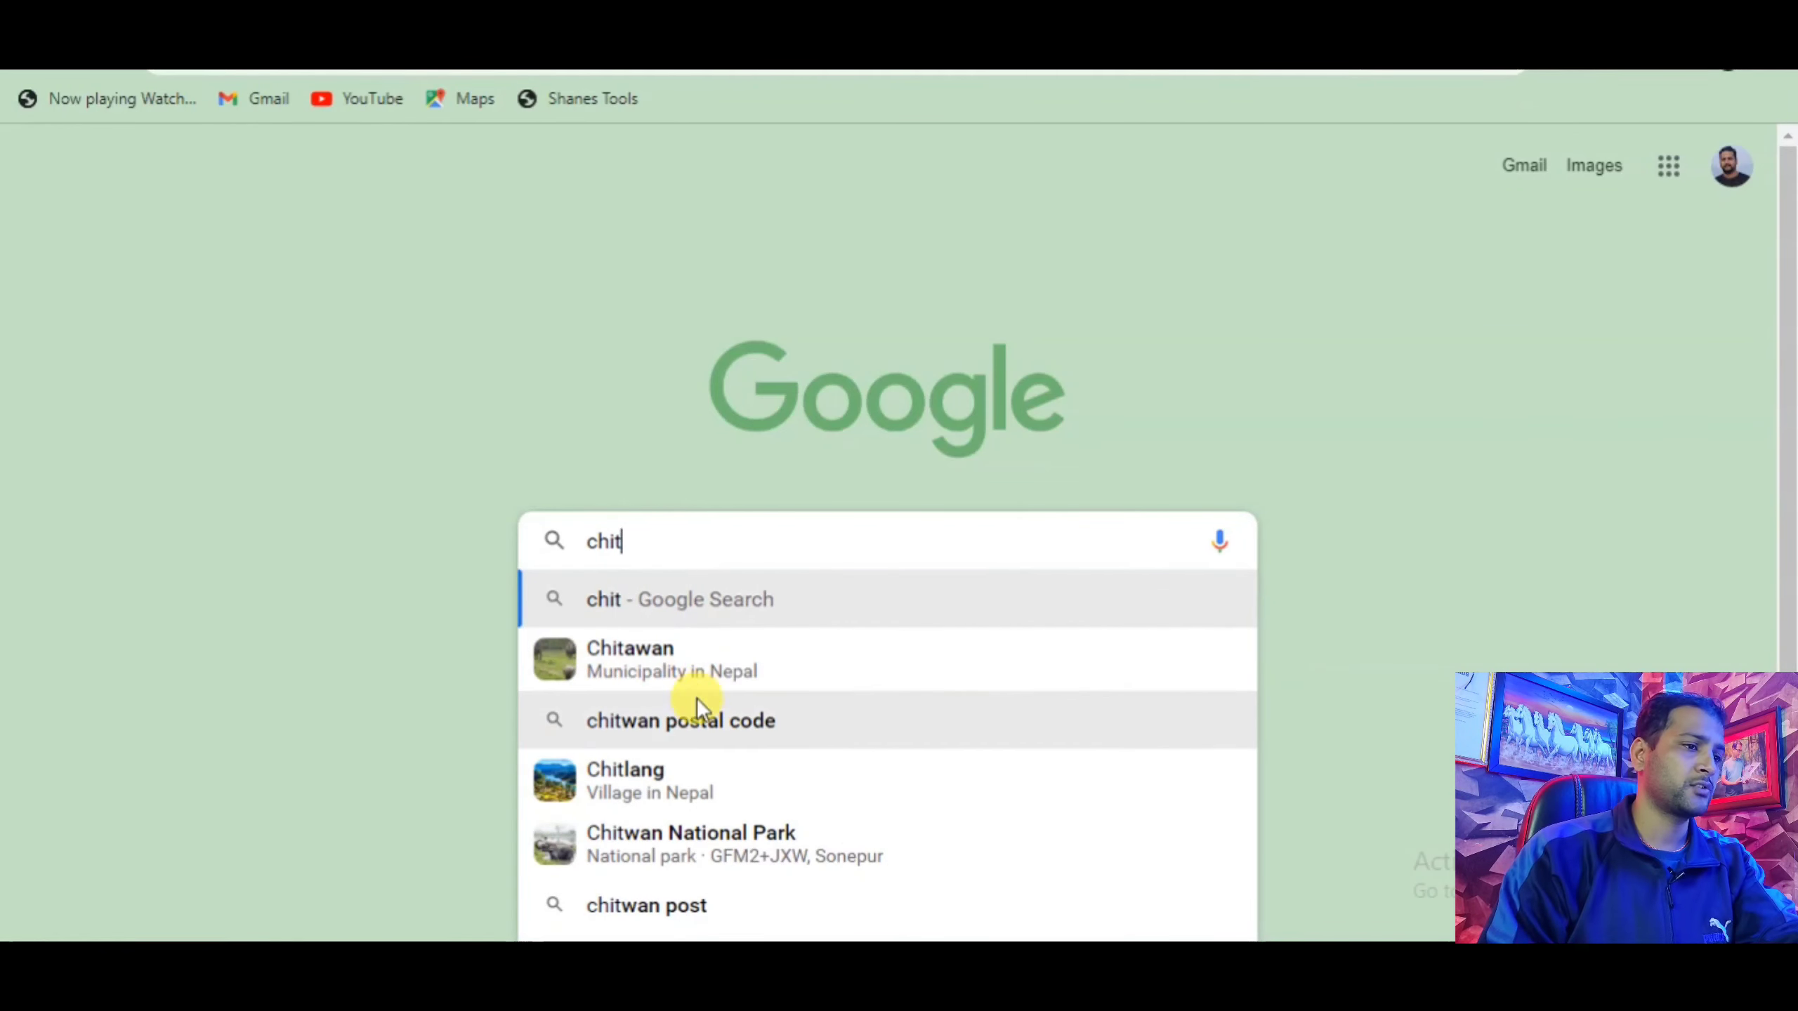
click(692, 717)
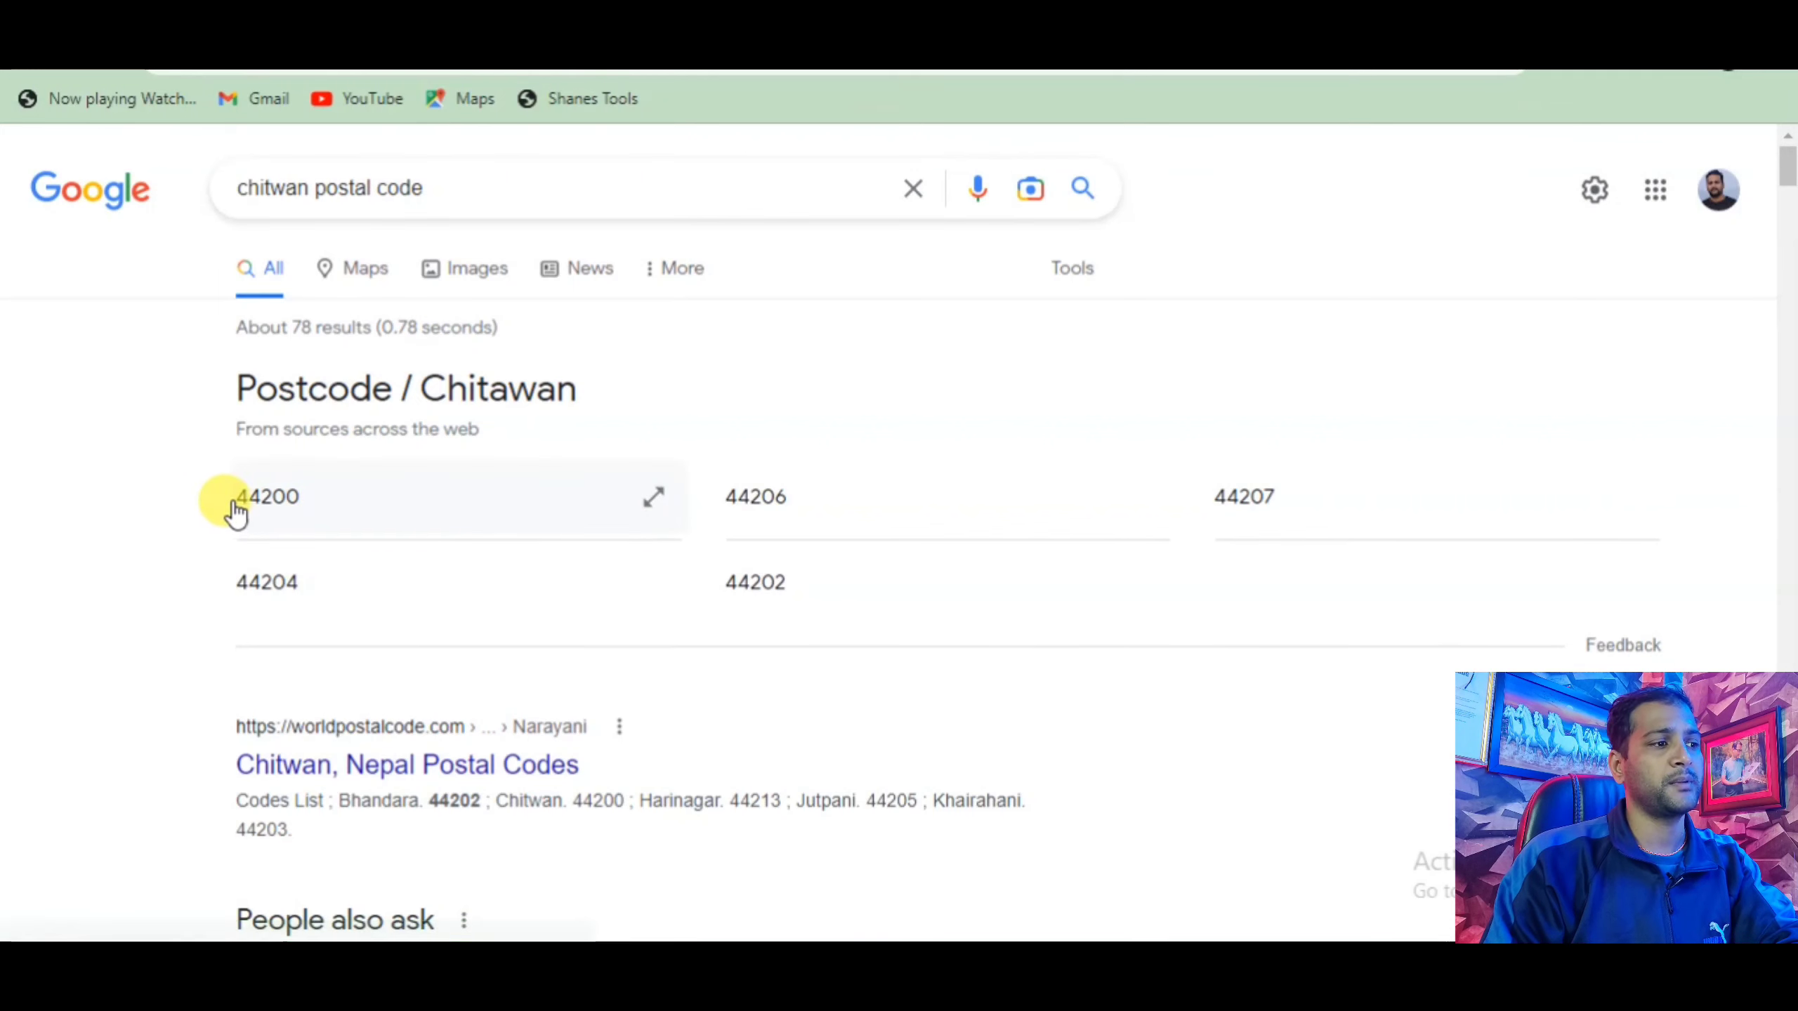
drag(236, 511, 301, 507)
right_click(299, 495)
click(335, 514)
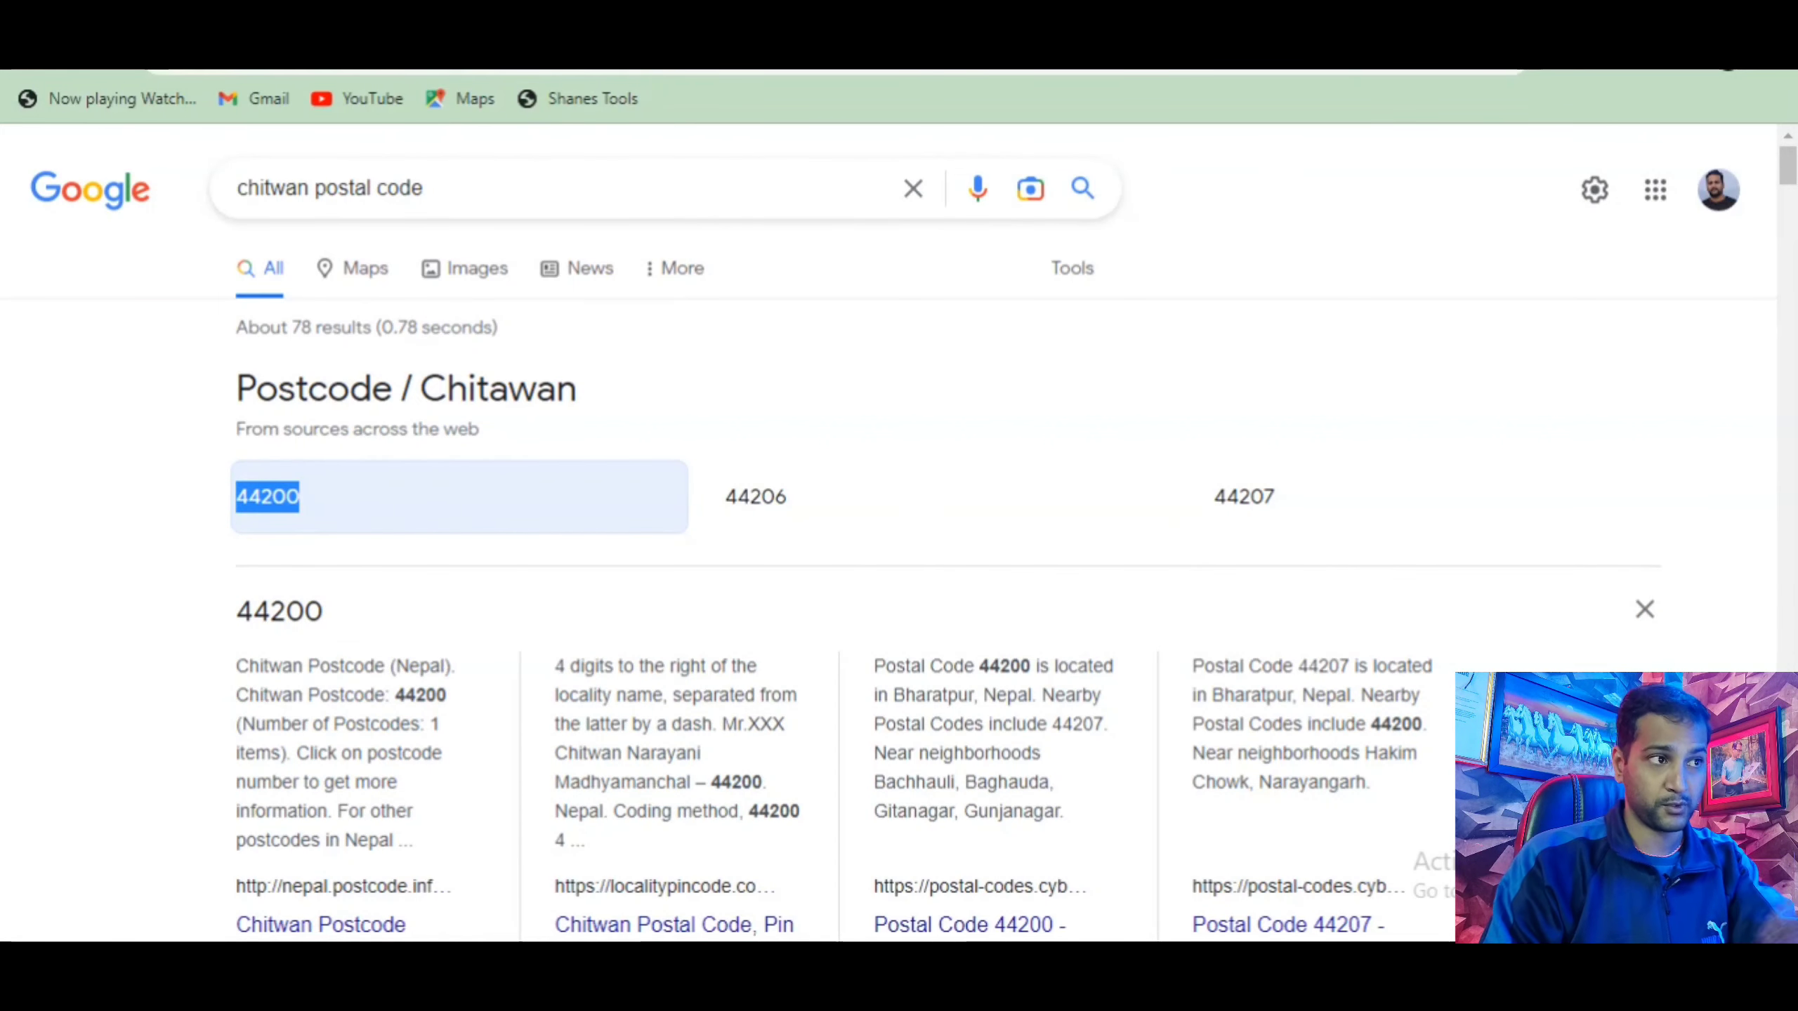
key(ctrl+Tab)
key(ctrl+Tab)
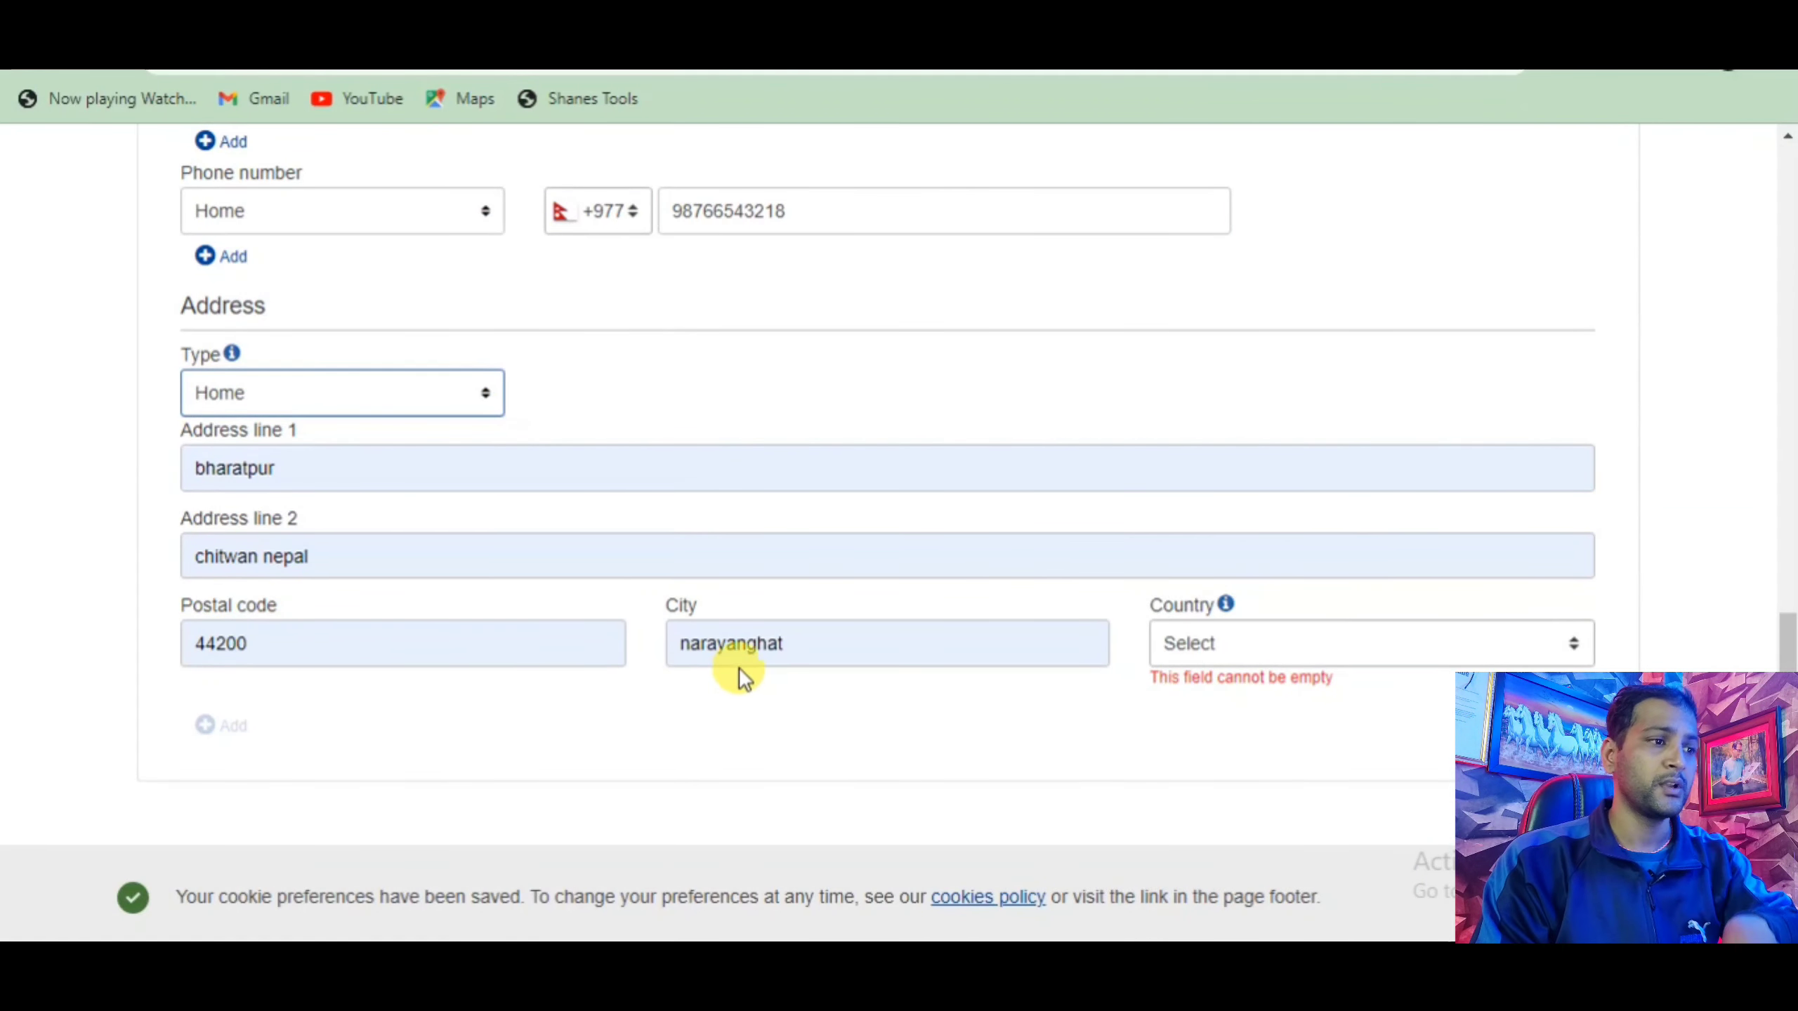
Set the address country to Nepal.
click(1223, 641)
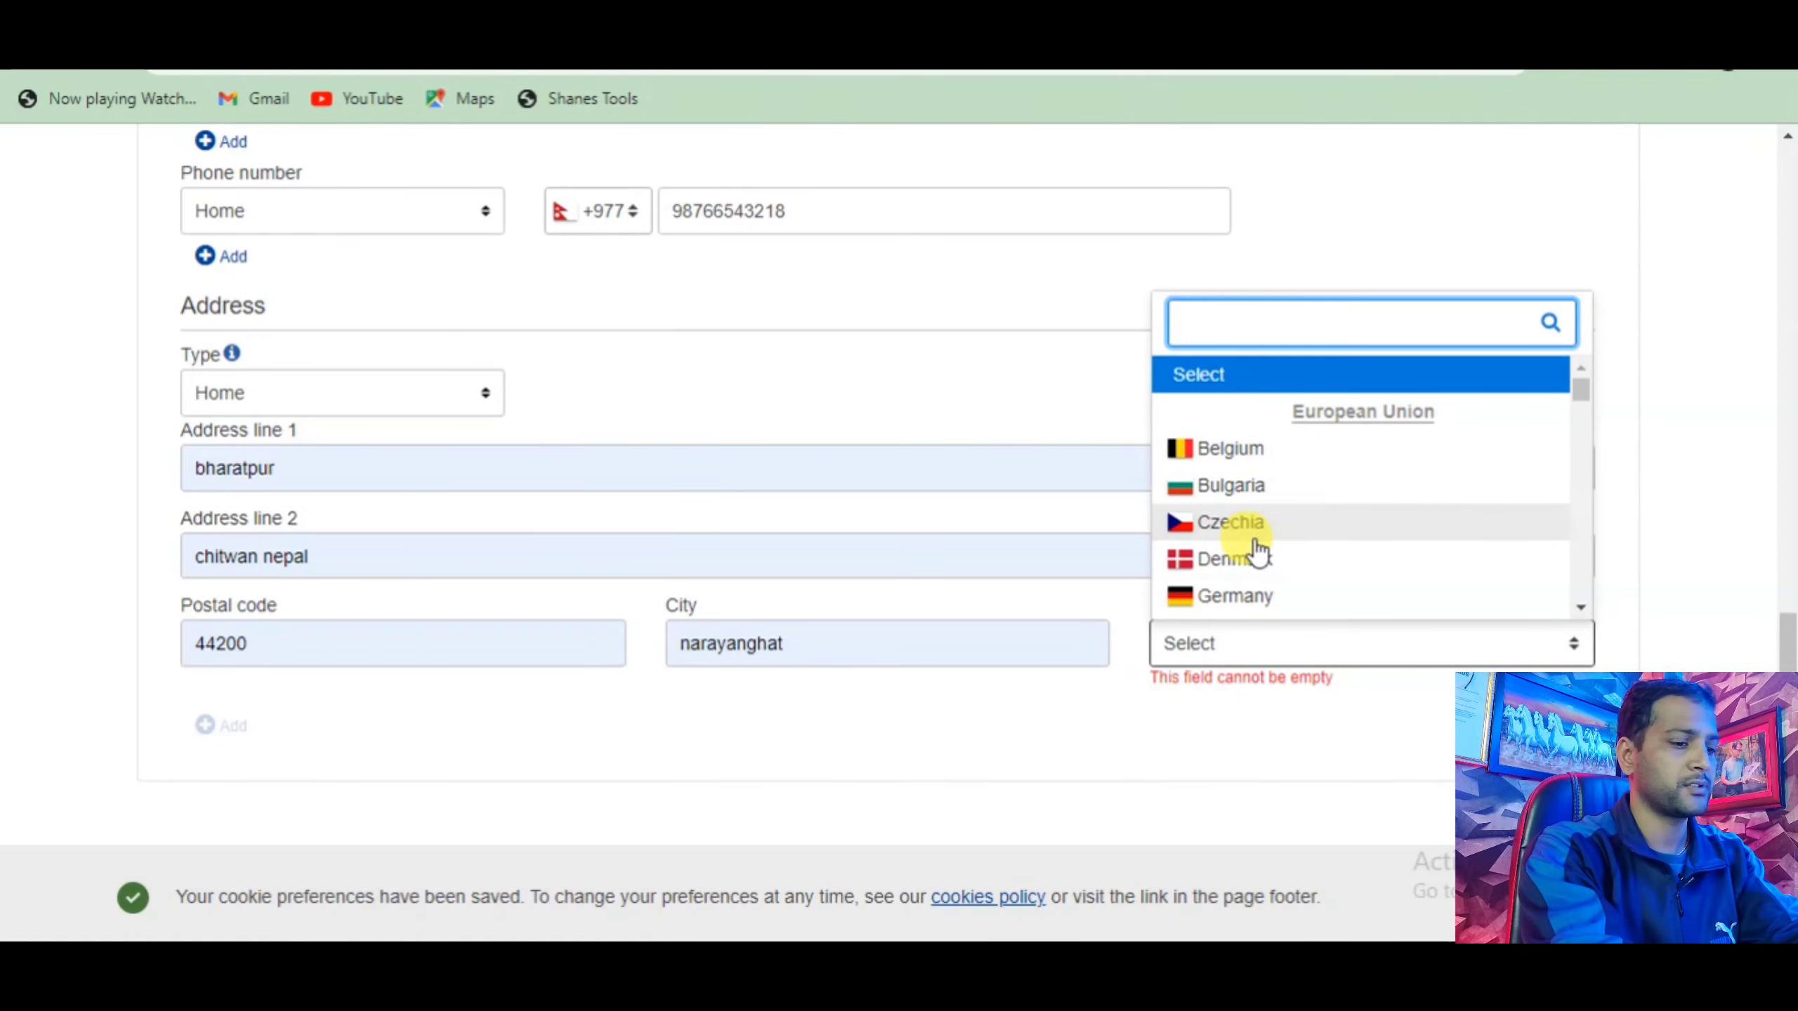
text(ne)
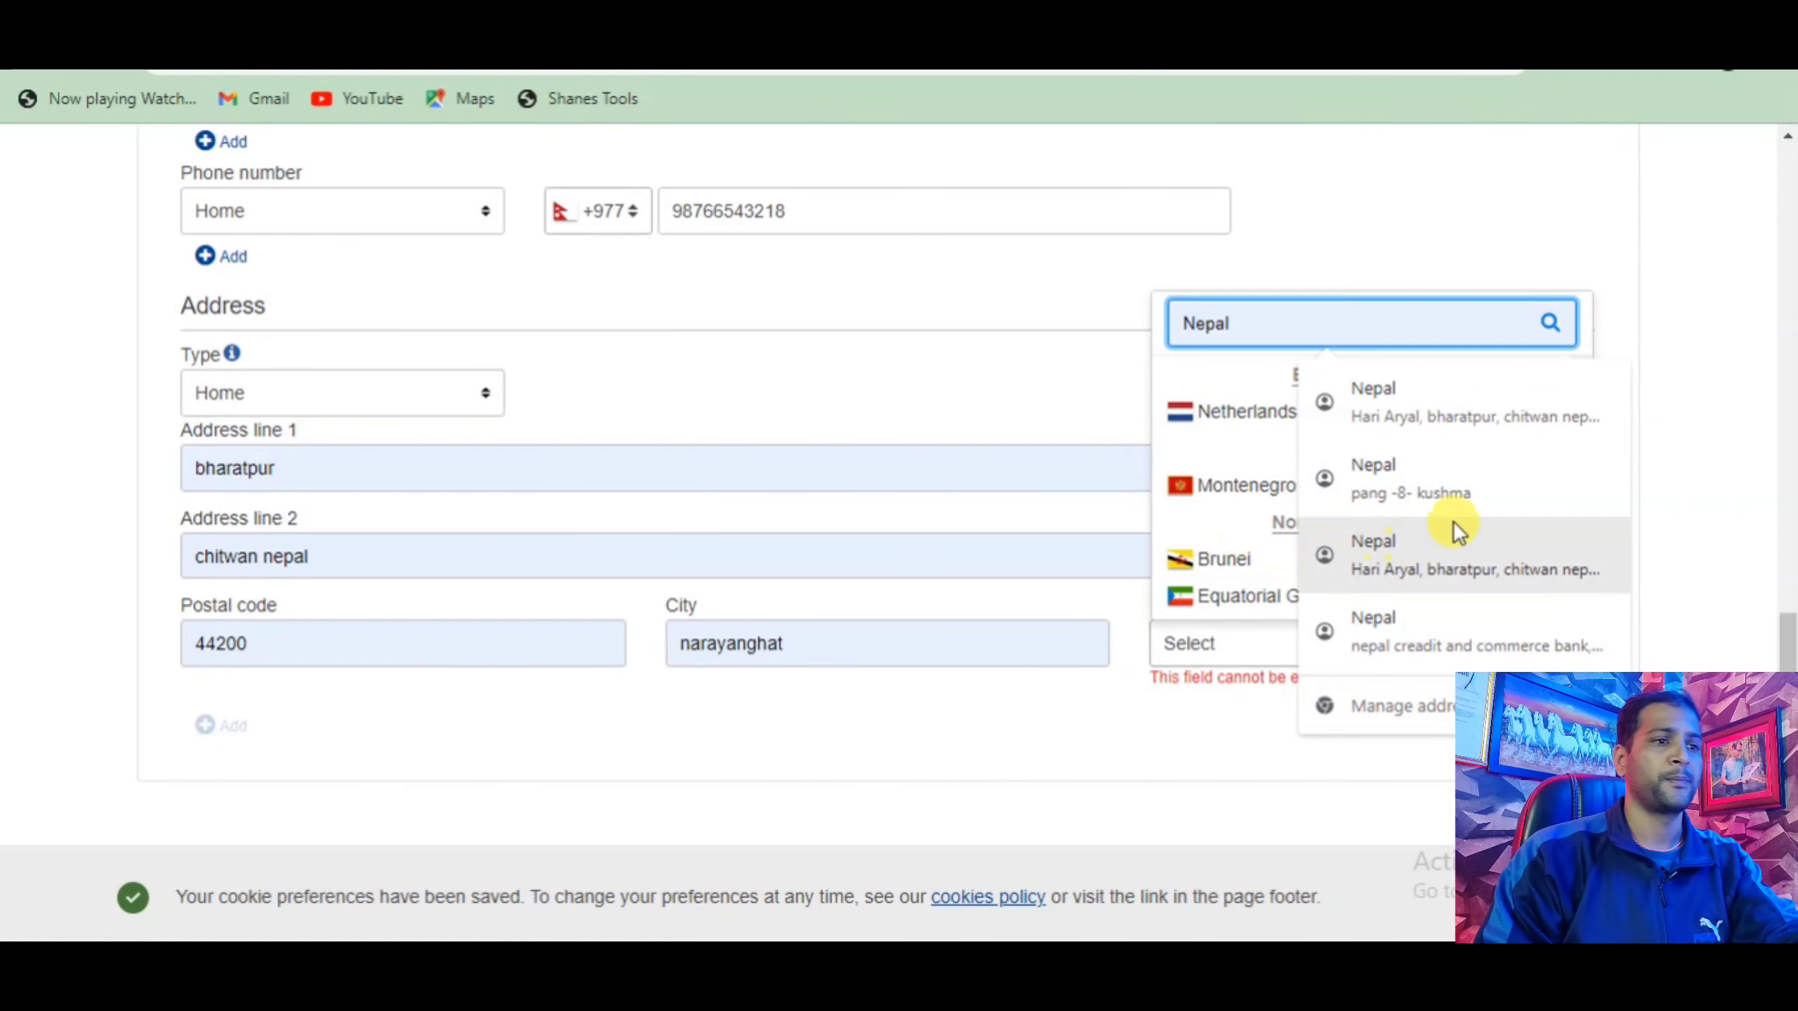
click(1362, 421)
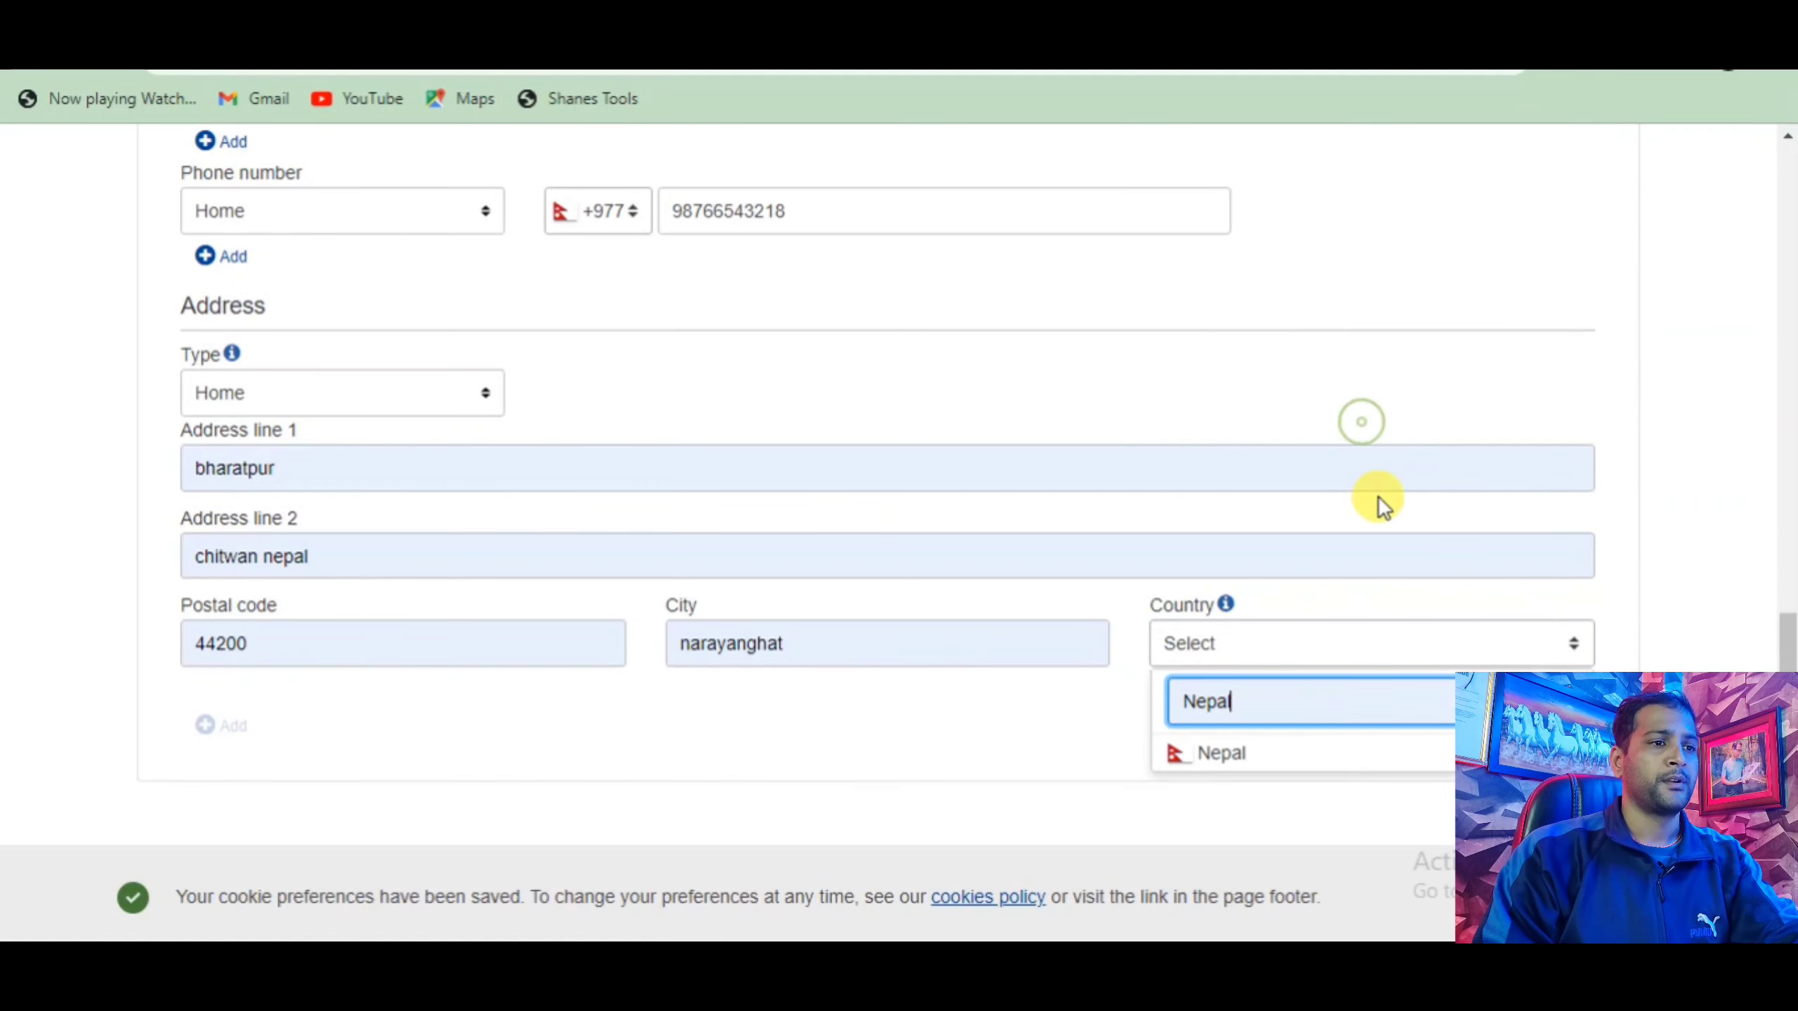
click(1316, 761)
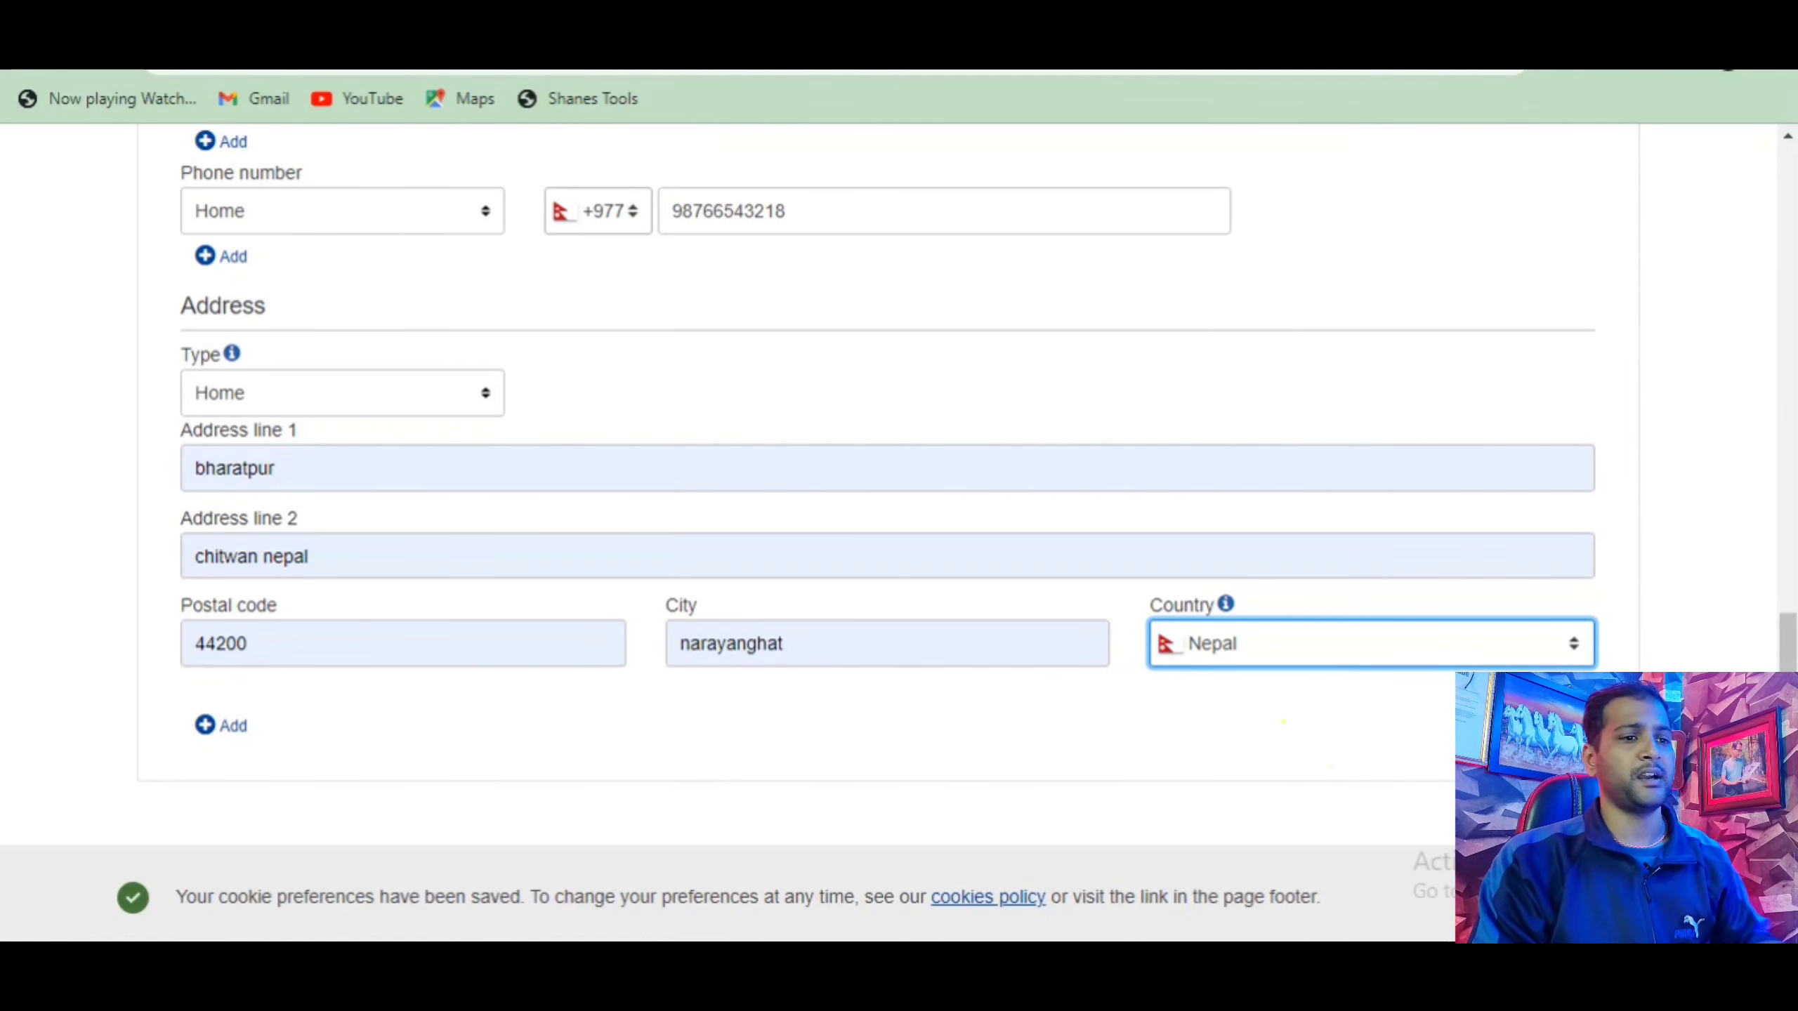
Dismiss the cookie notice, continue to Work experience, and decline saving the address.
click(1561, 898)
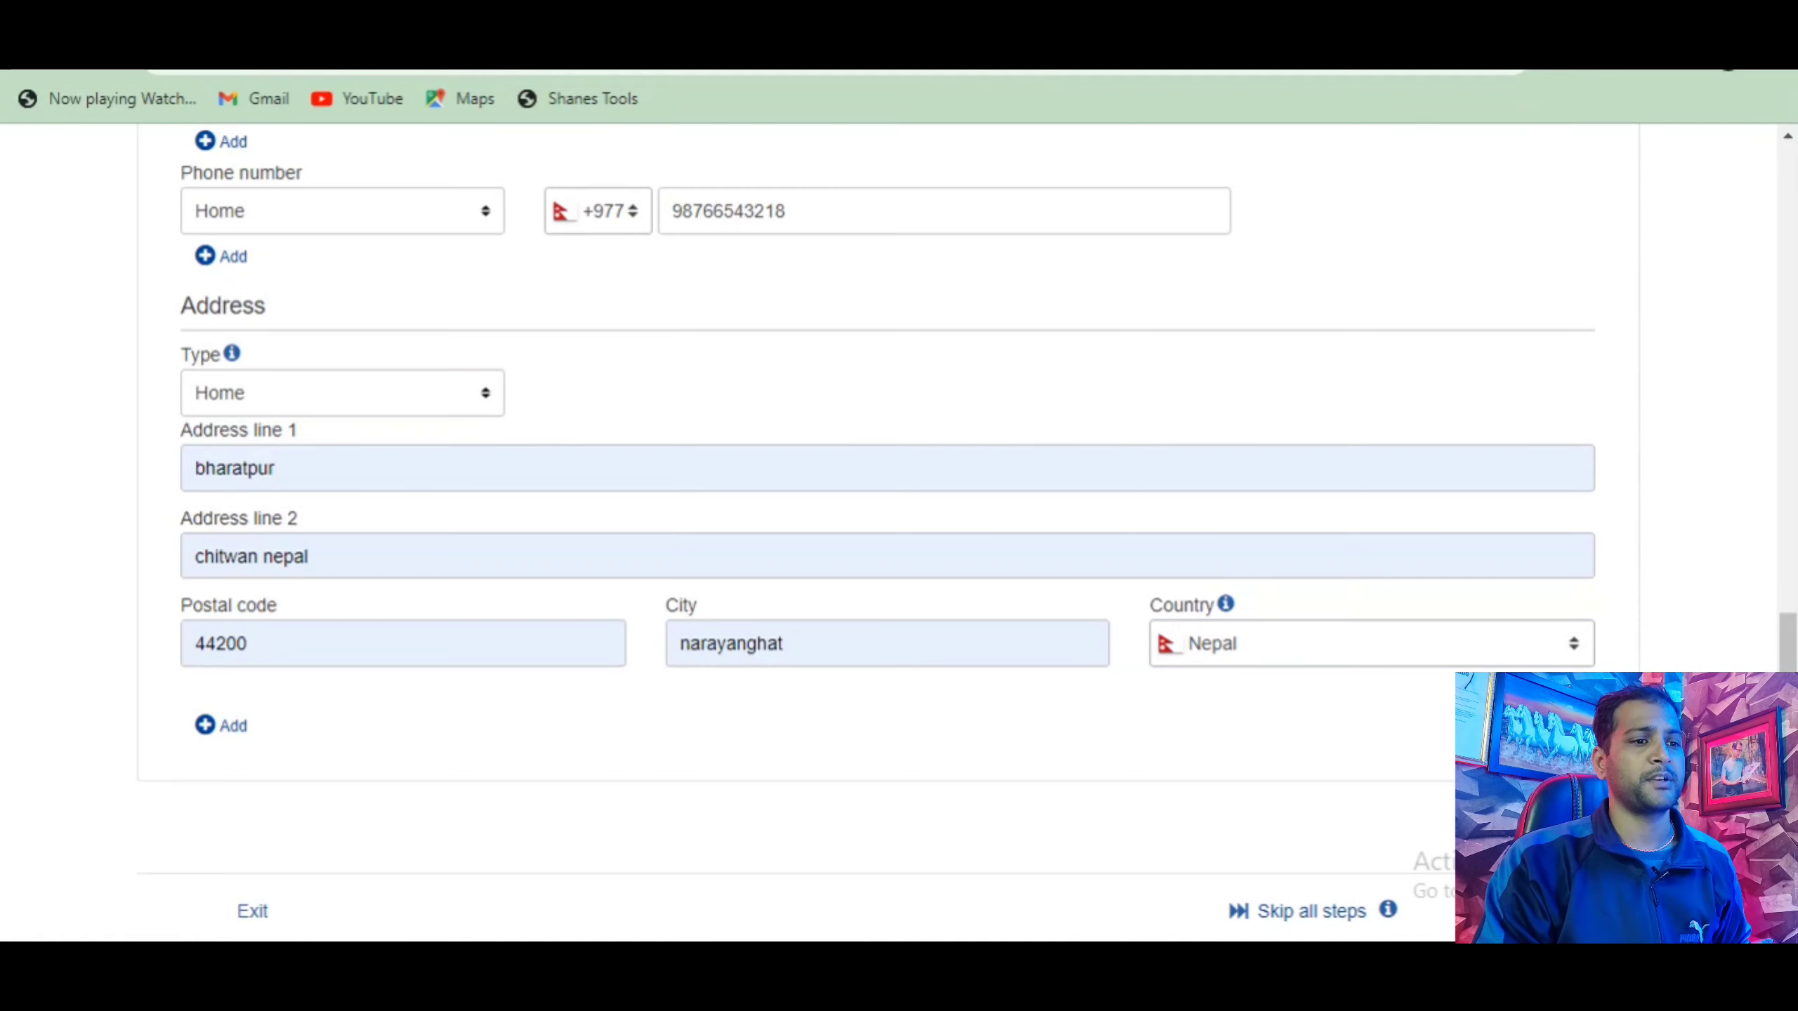
click(1507, 911)
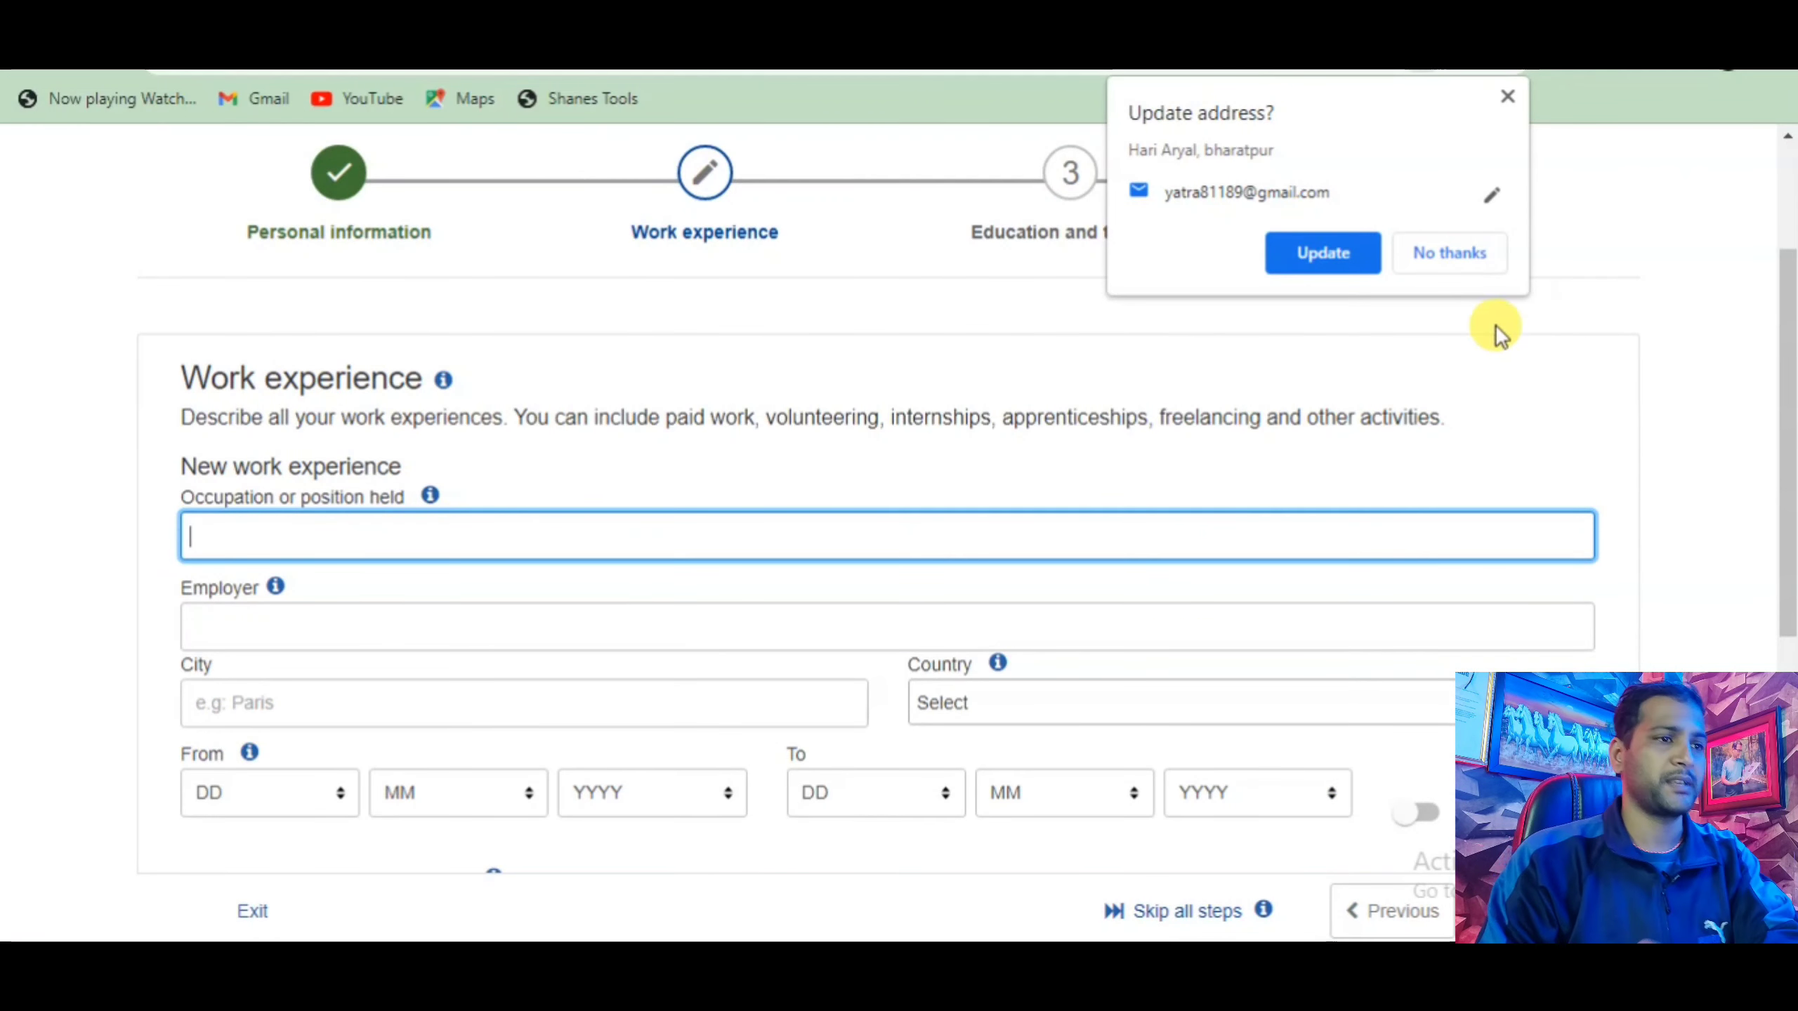
click(1450, 255)
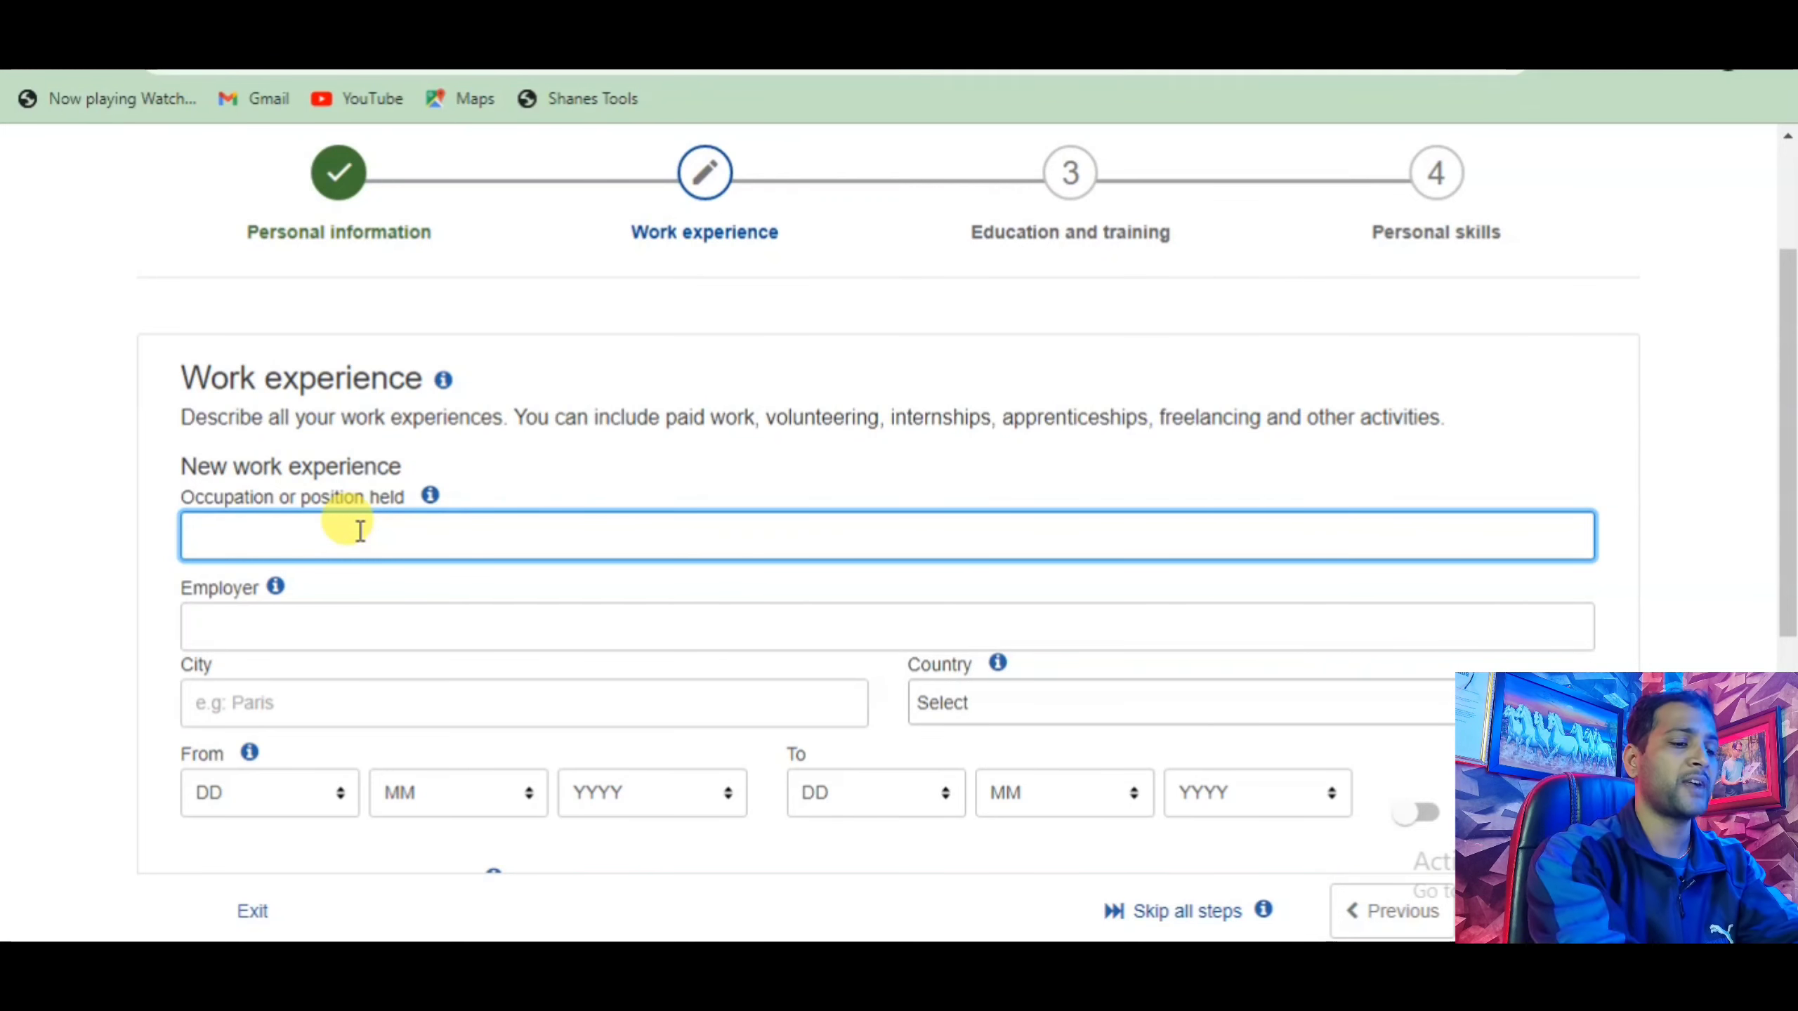
Enter occupation 'farmer' and city 'narayanghat' for the new work experience.
text(farmer)
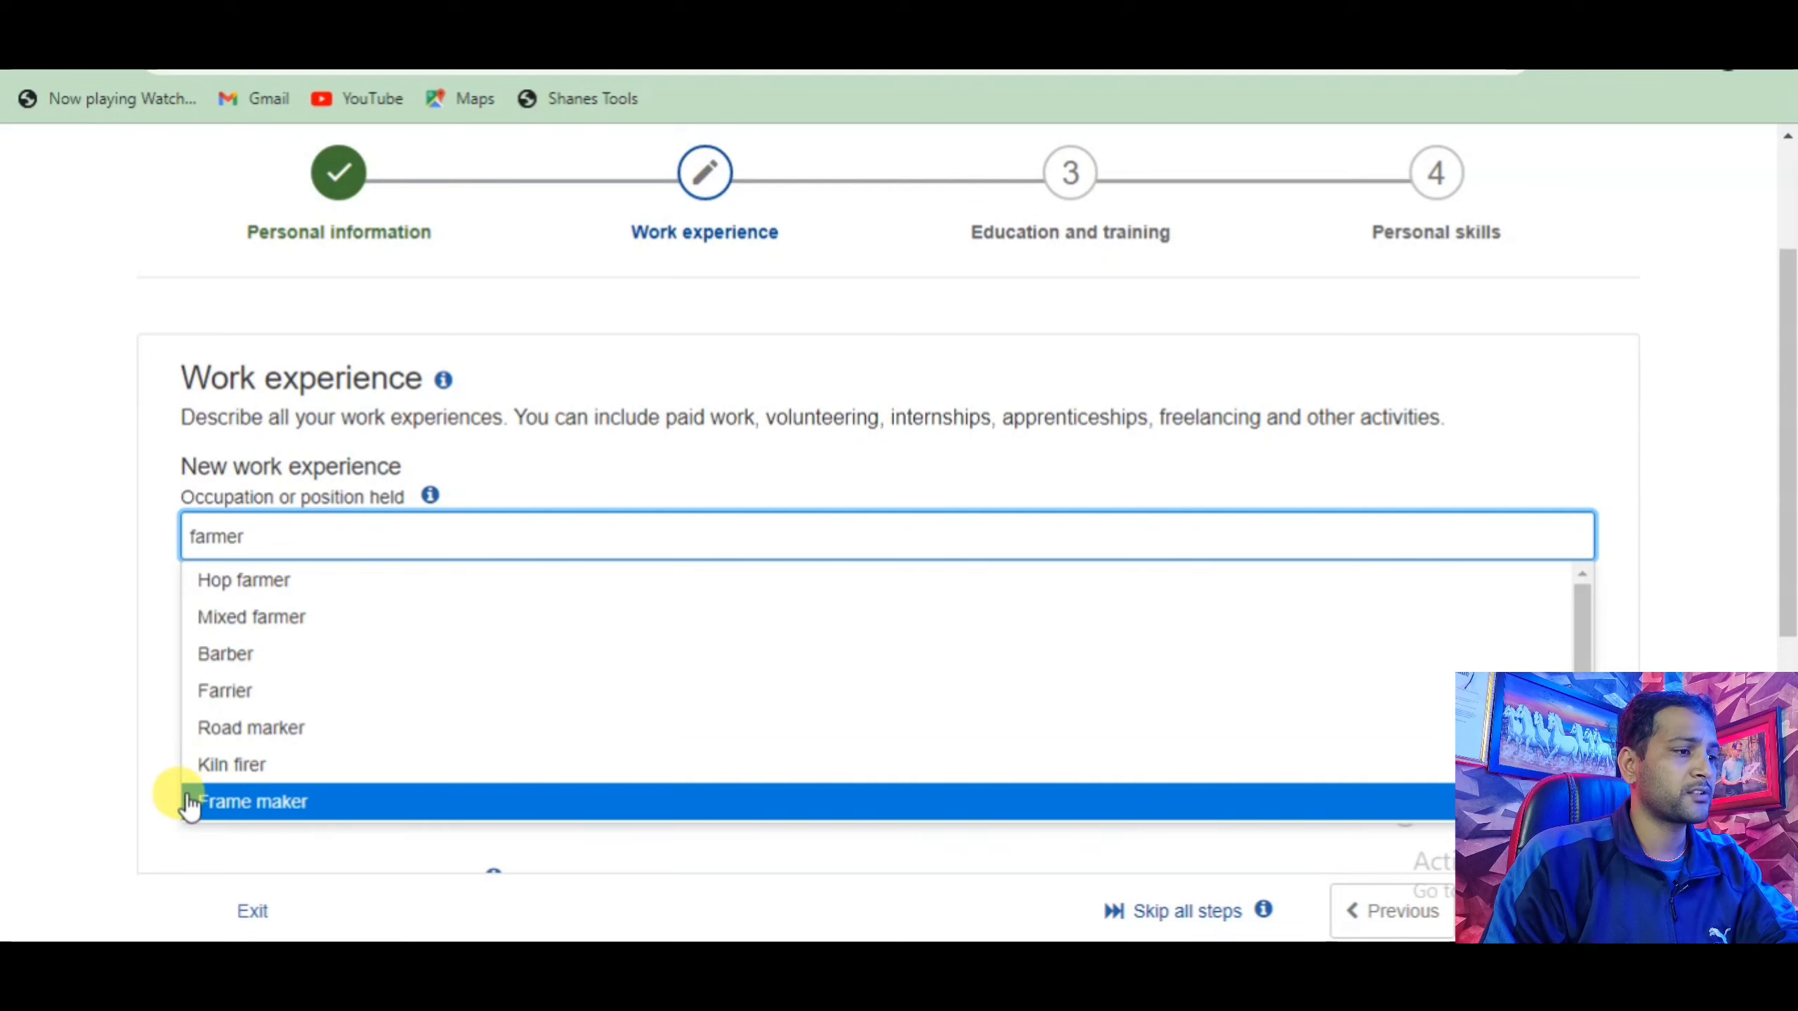
click(110, 737)
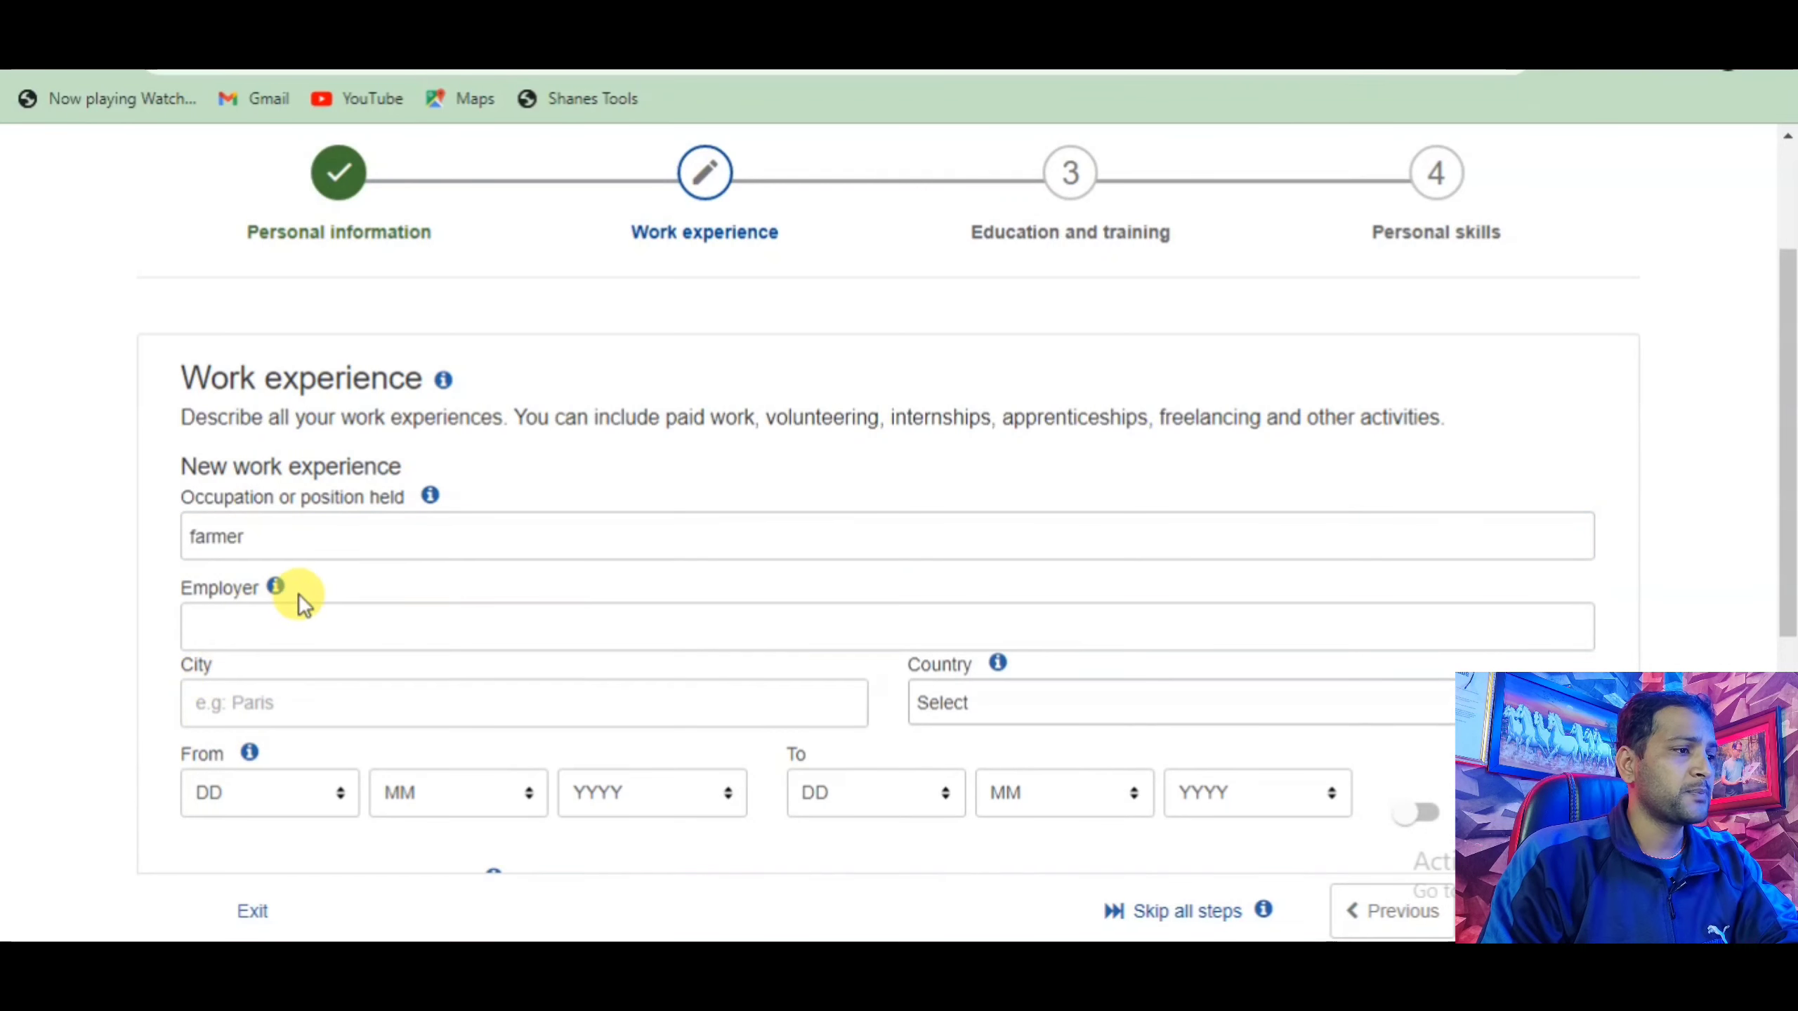
click(216, 623)
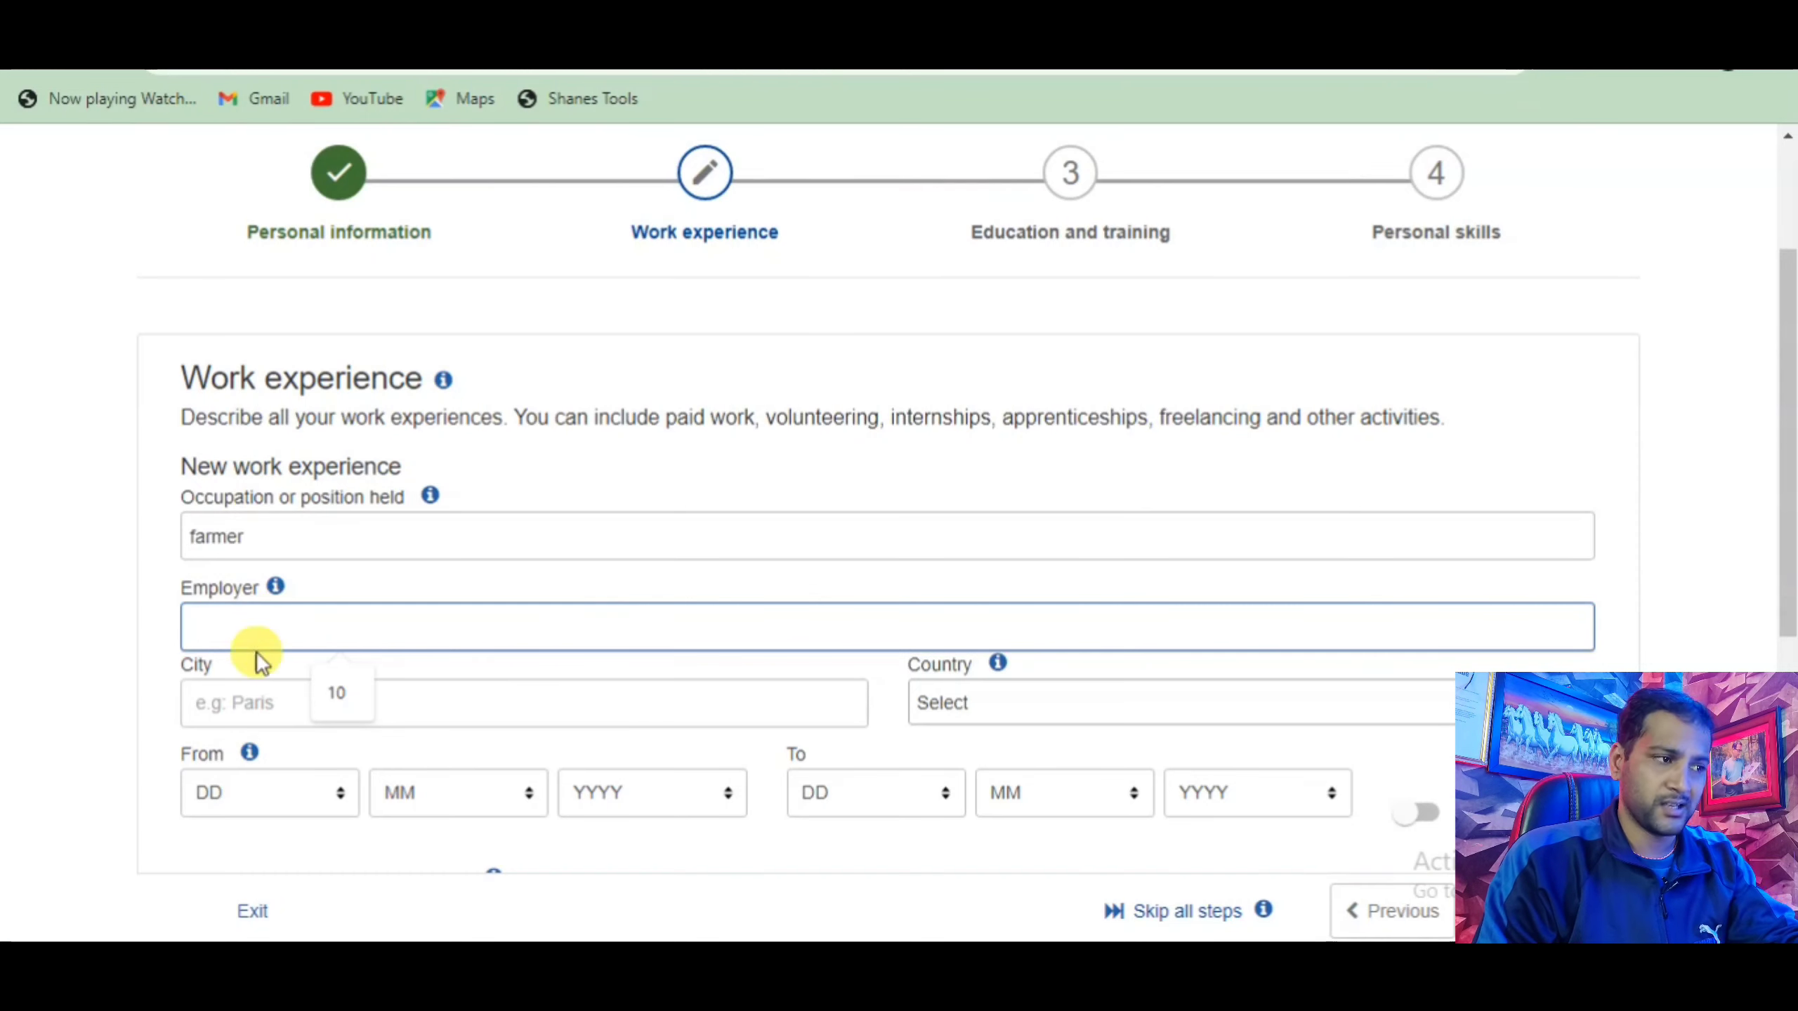
scroll(172, 659, down, 2)
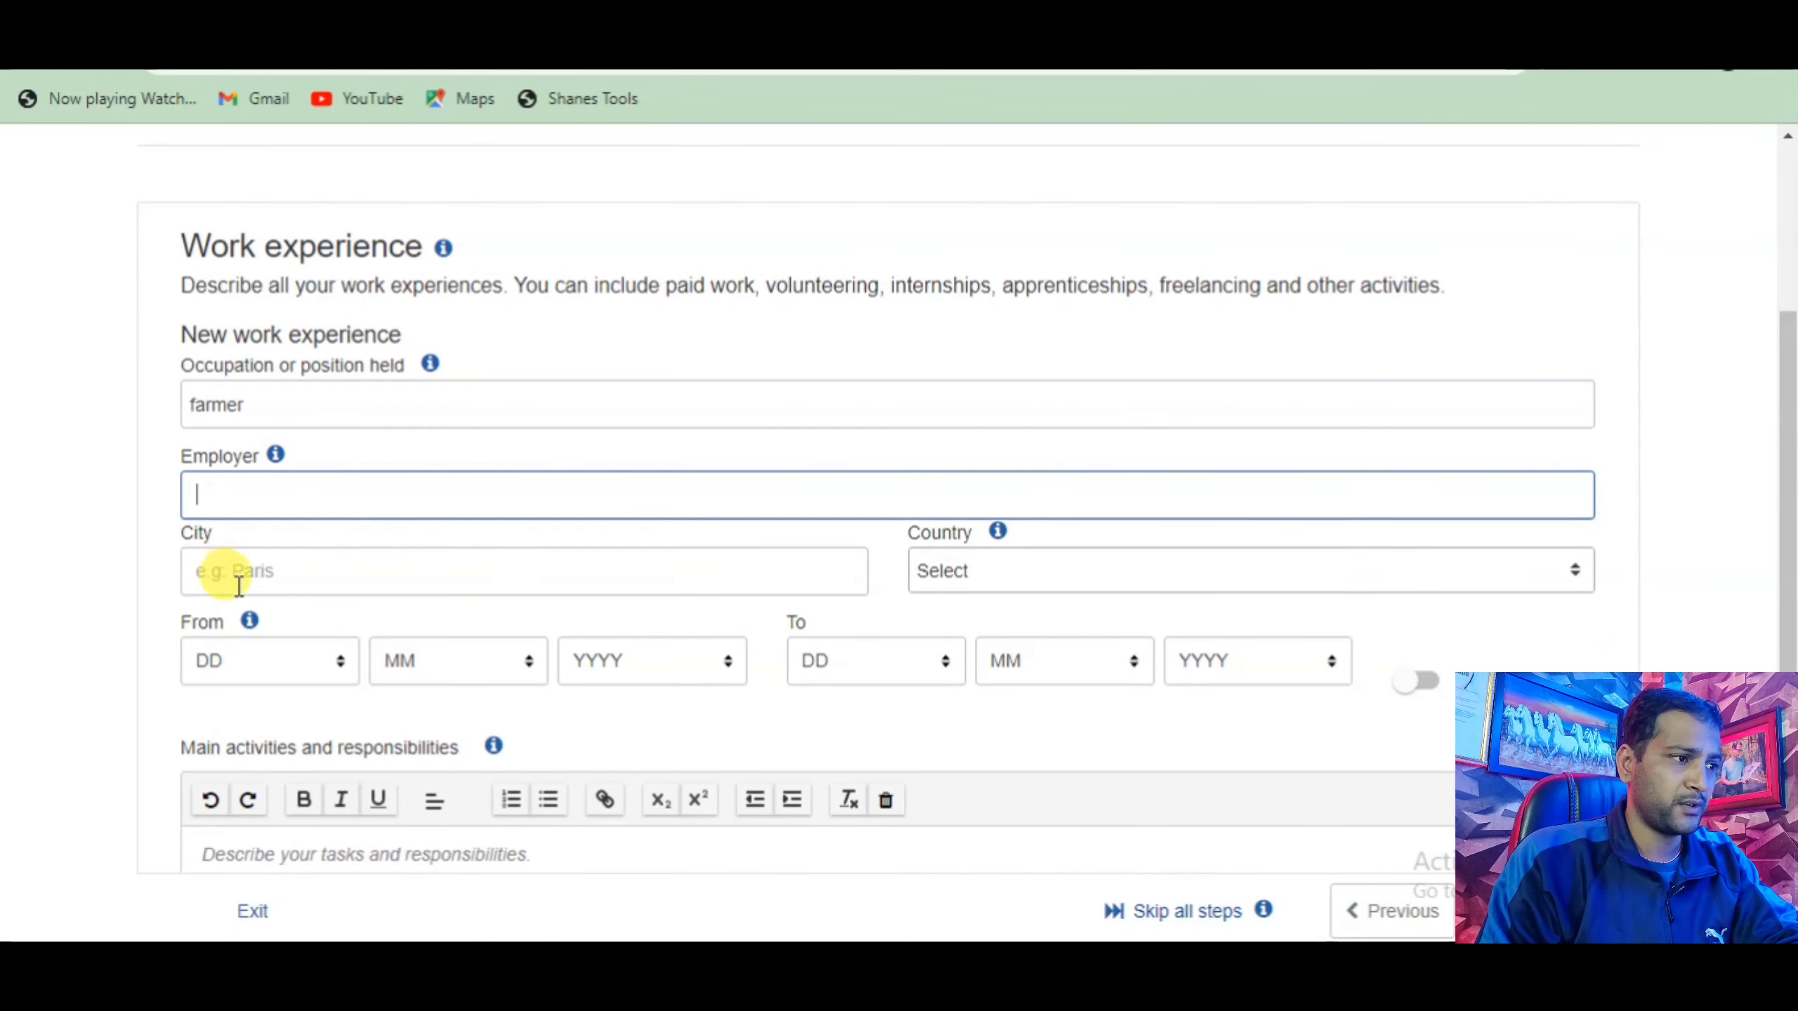
click(354, 567)
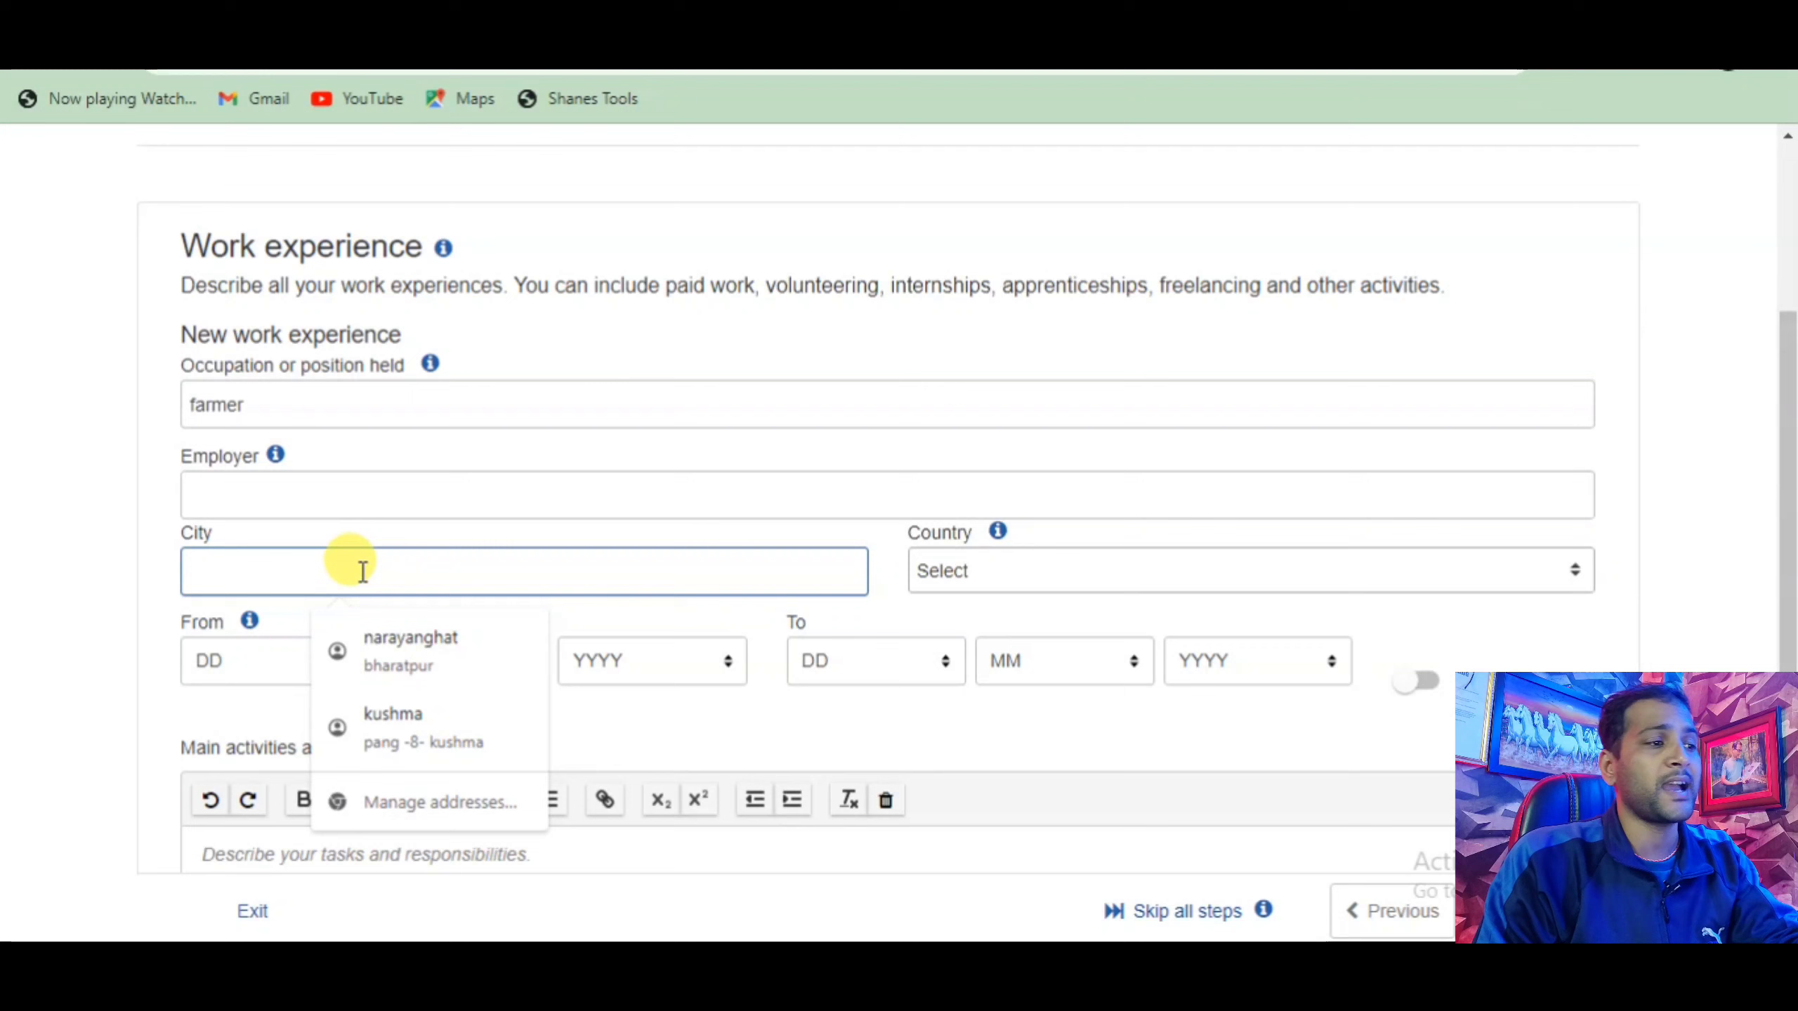
click(384, 641)
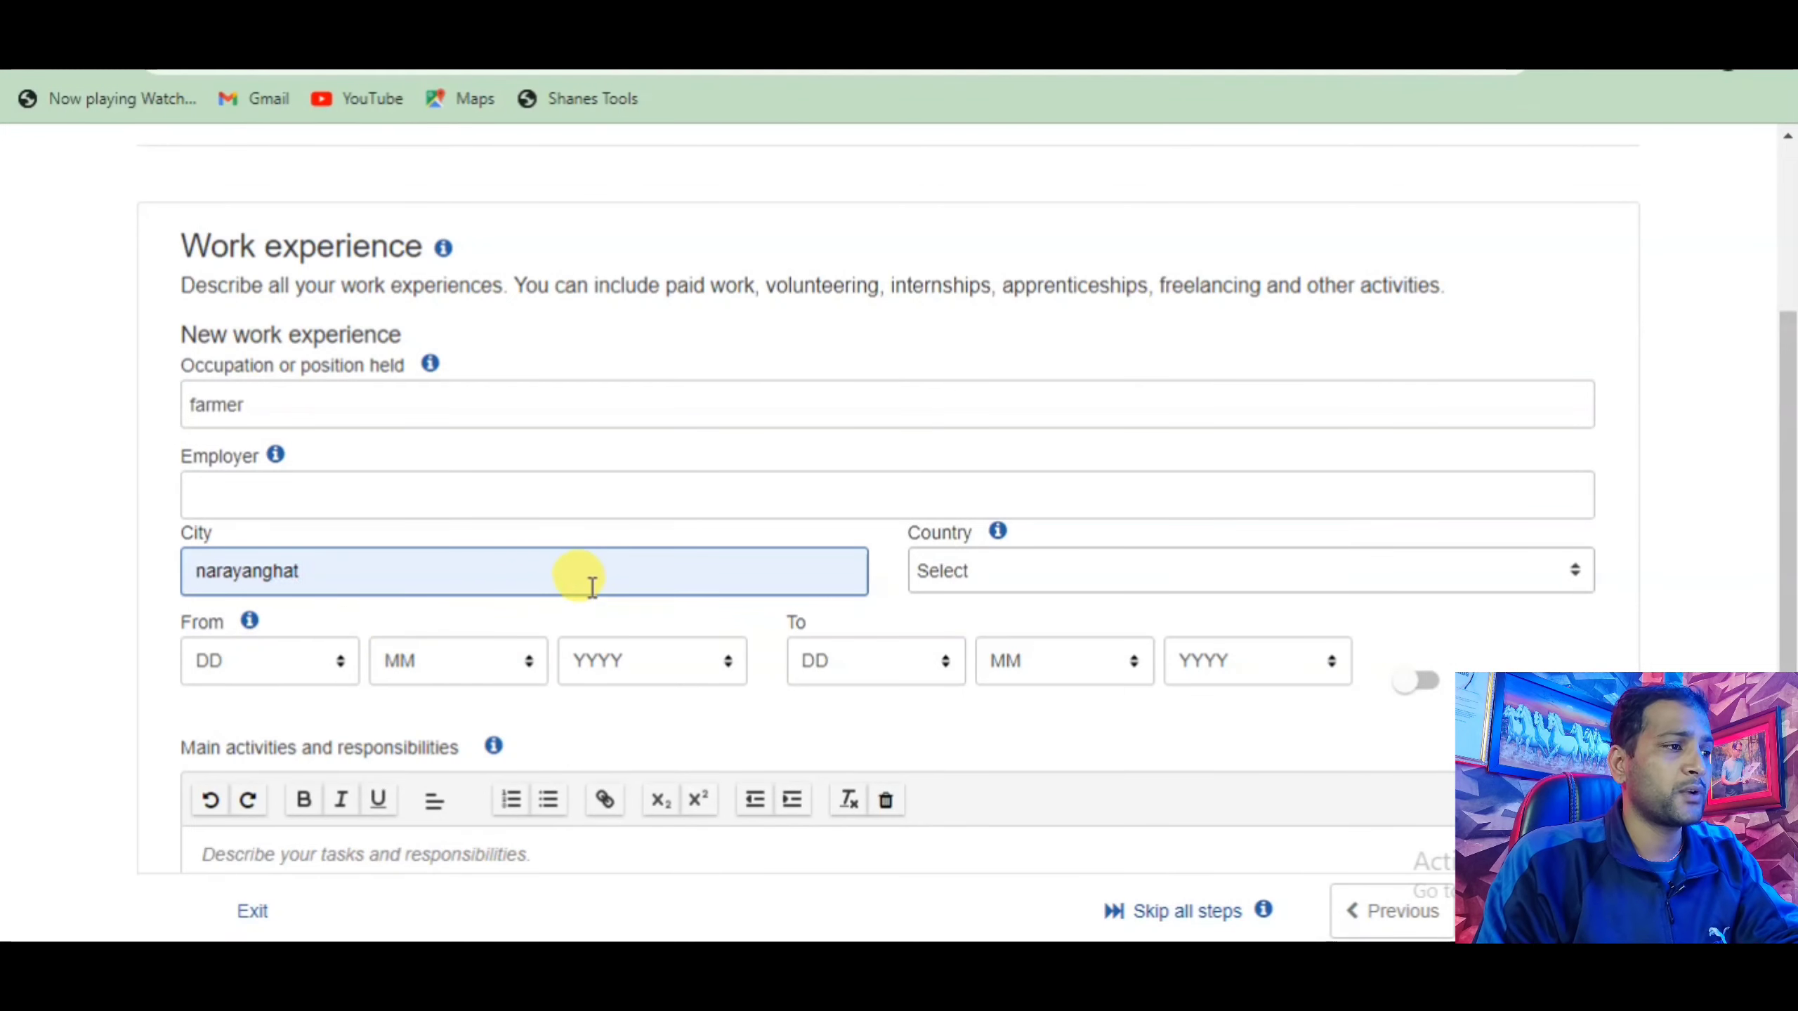
Search the work country list for Nepal.
click(1450, 551)
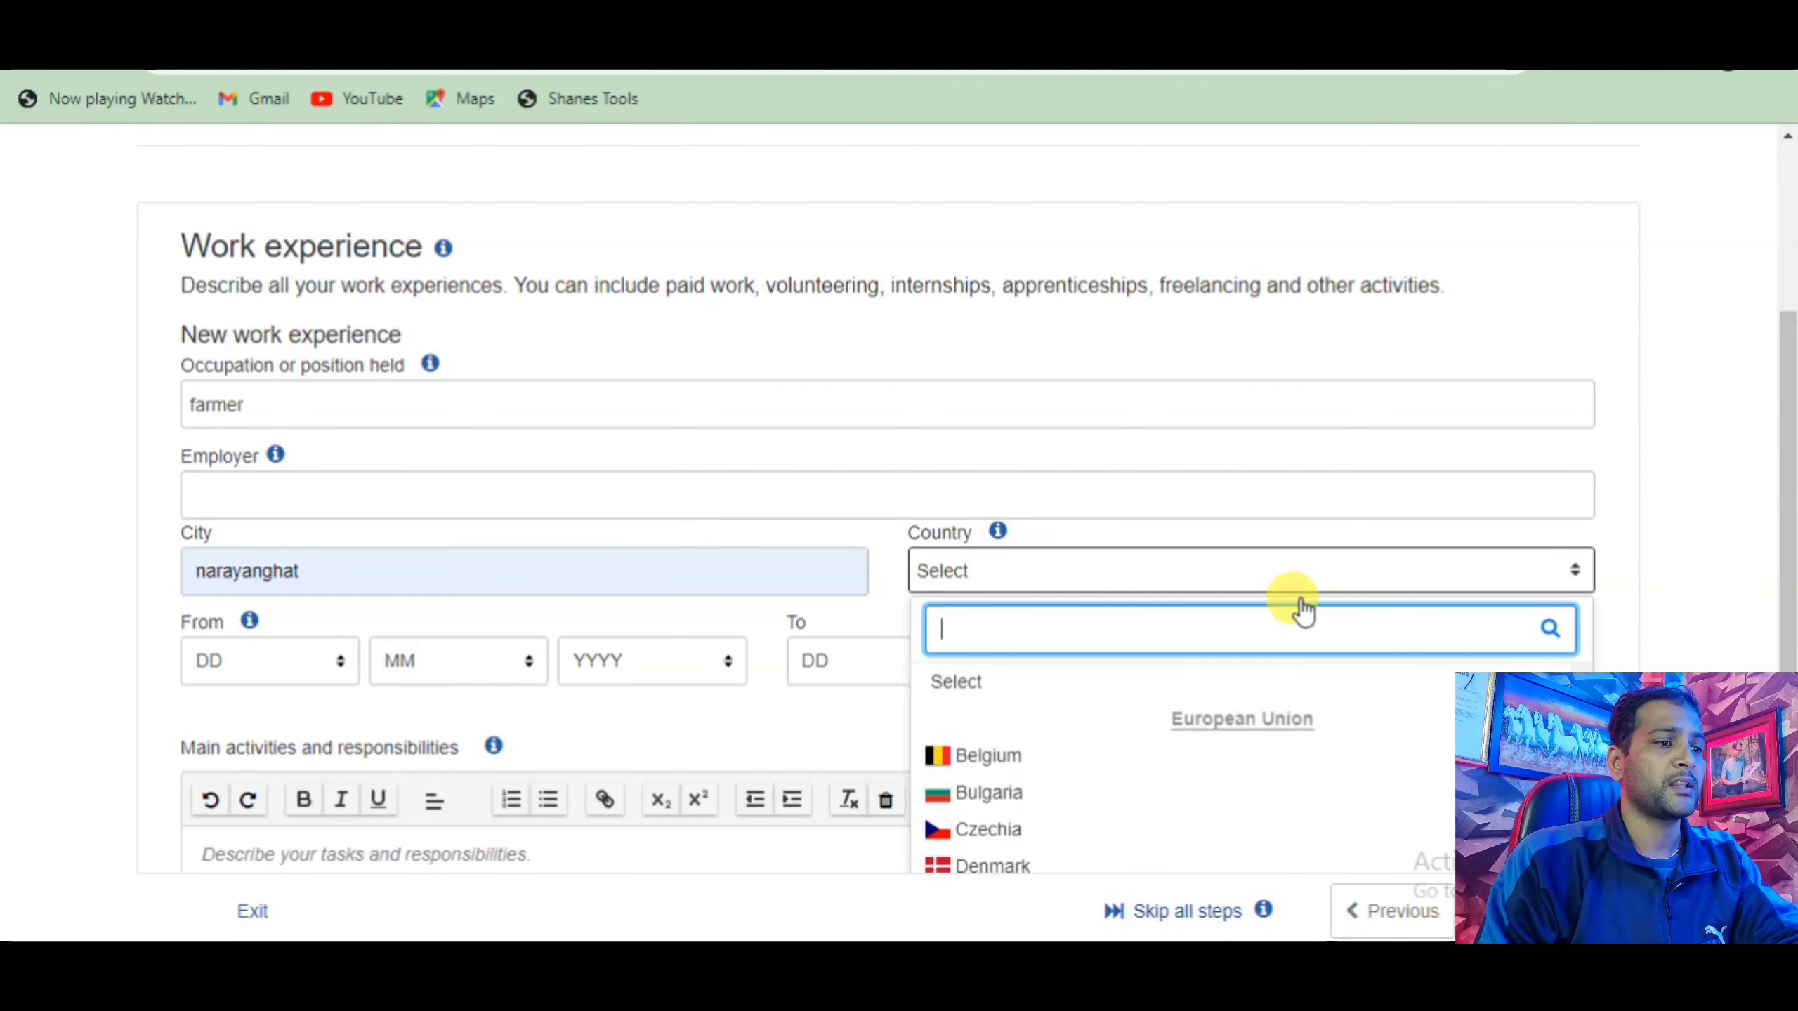
text(ne)
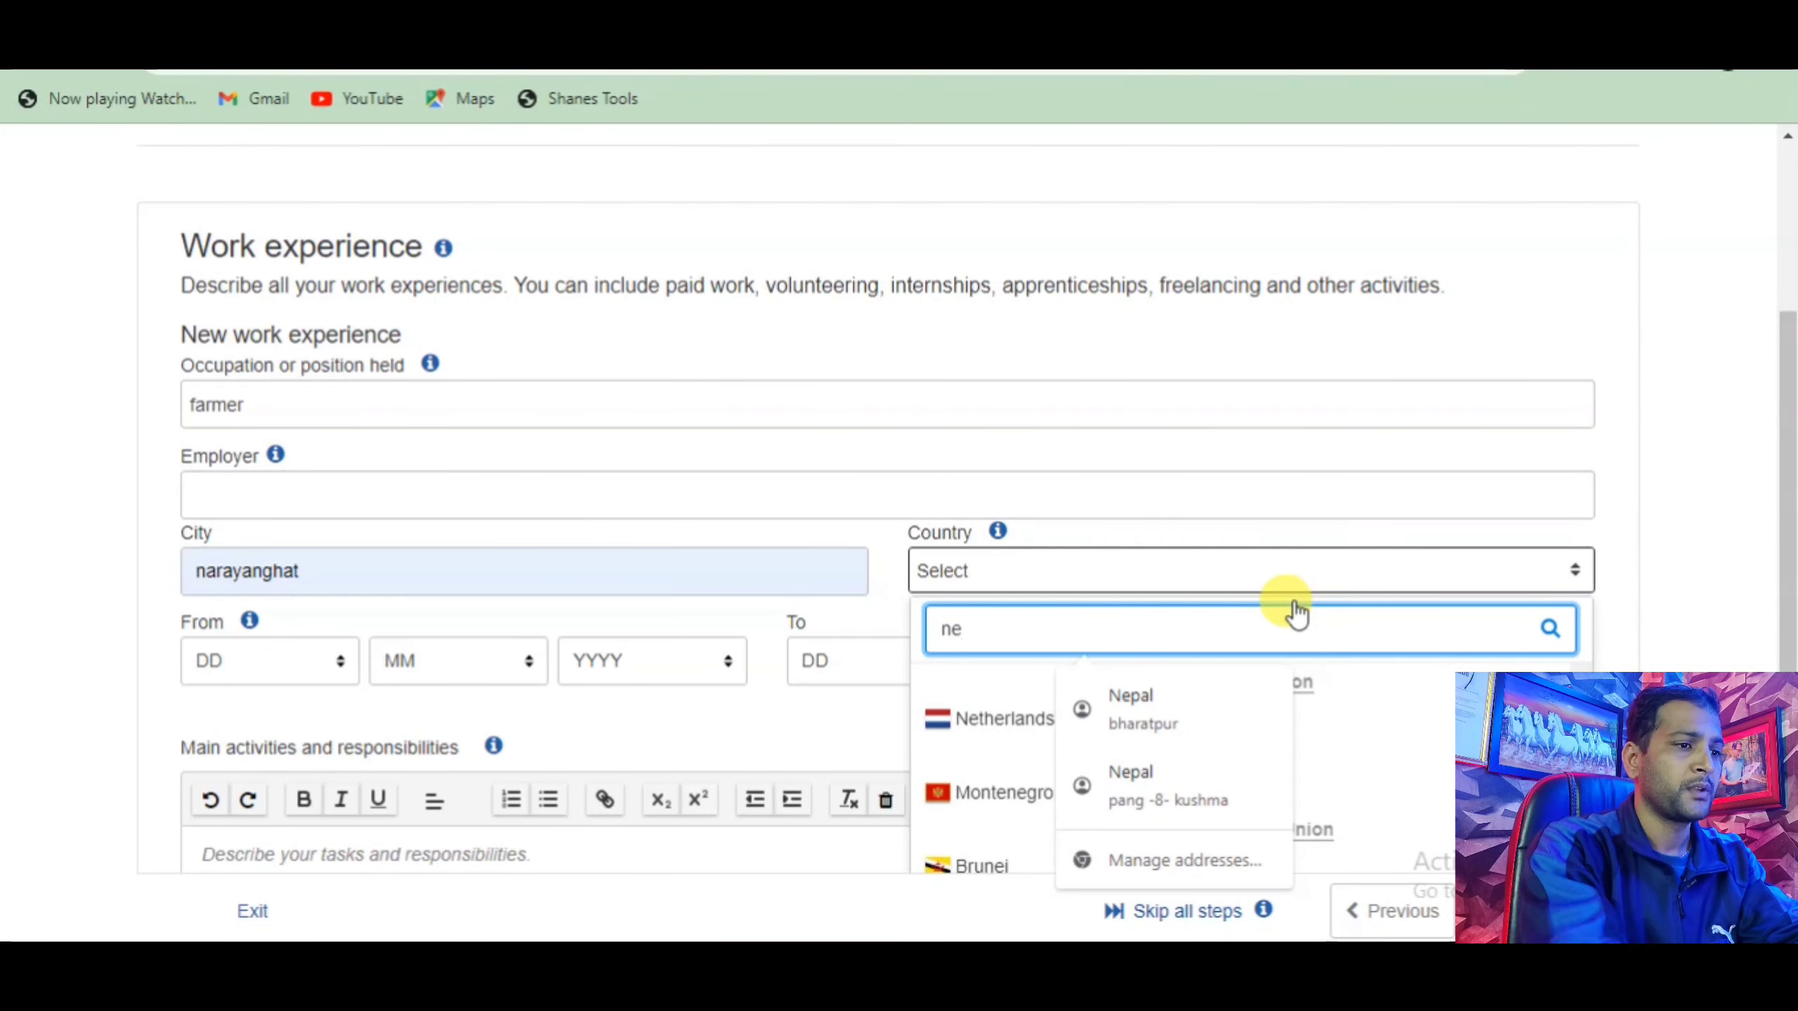
click(1189, 700)
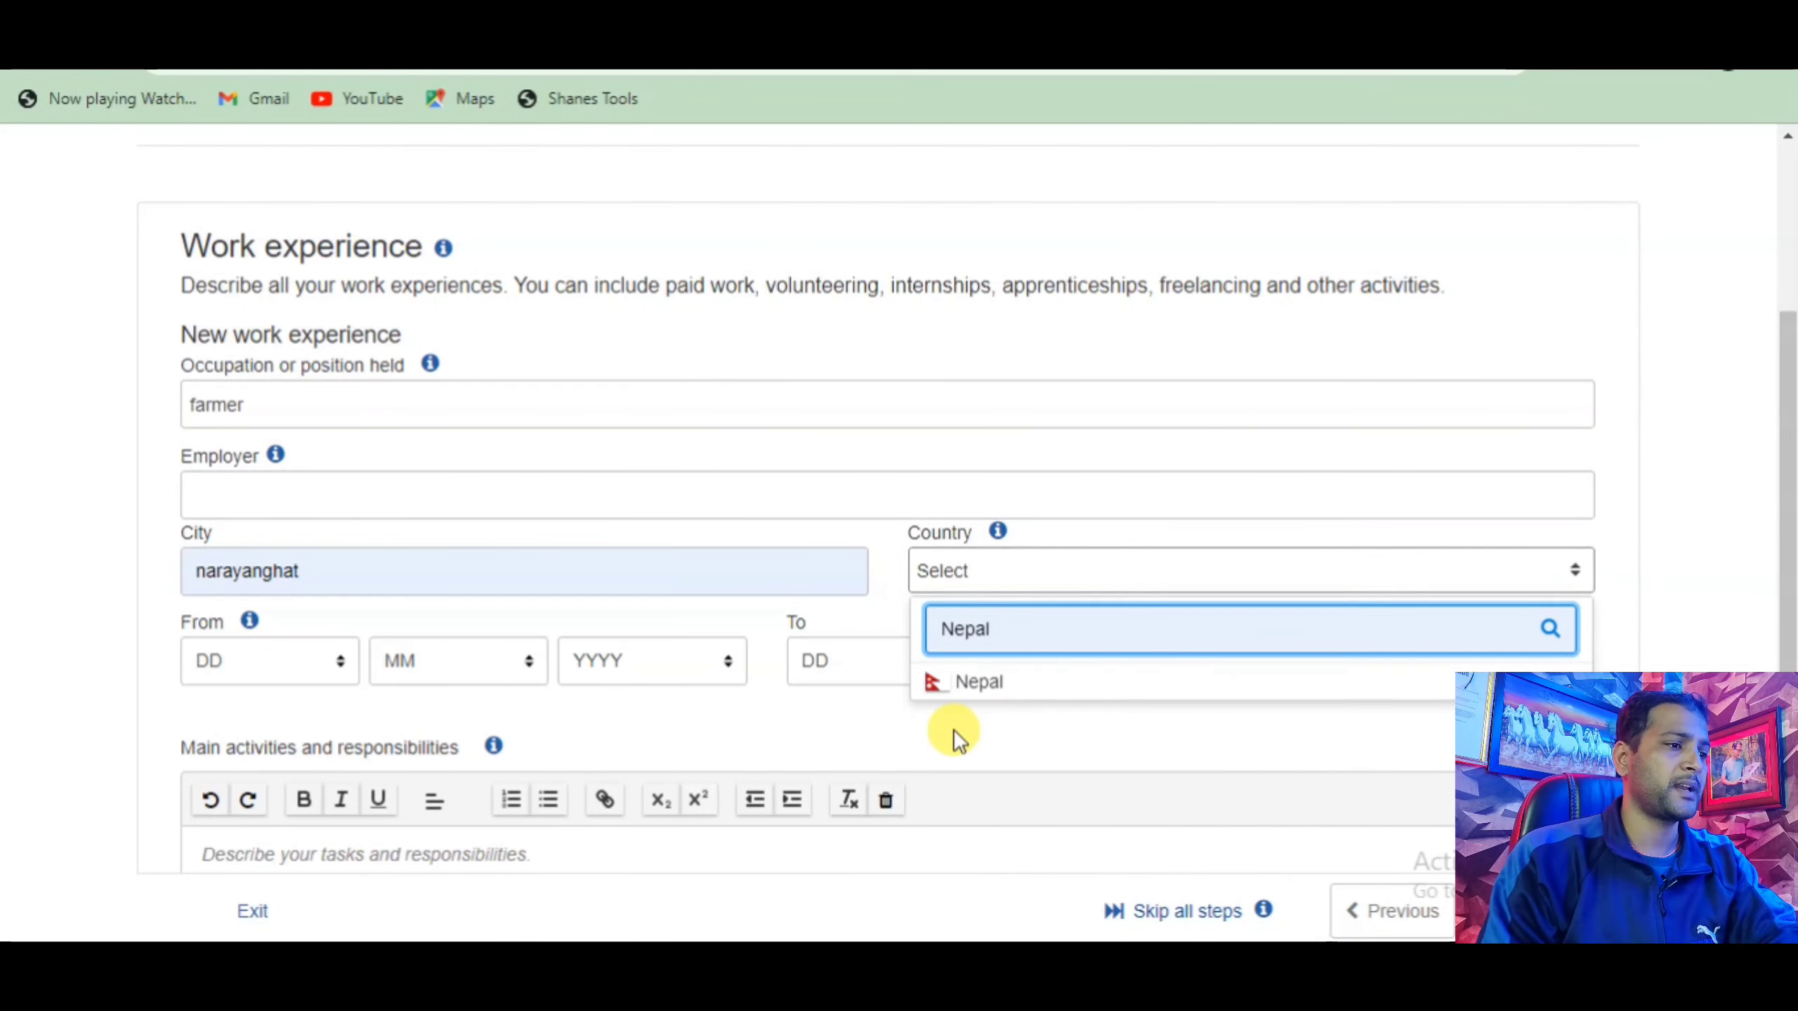
click(1038, 737)
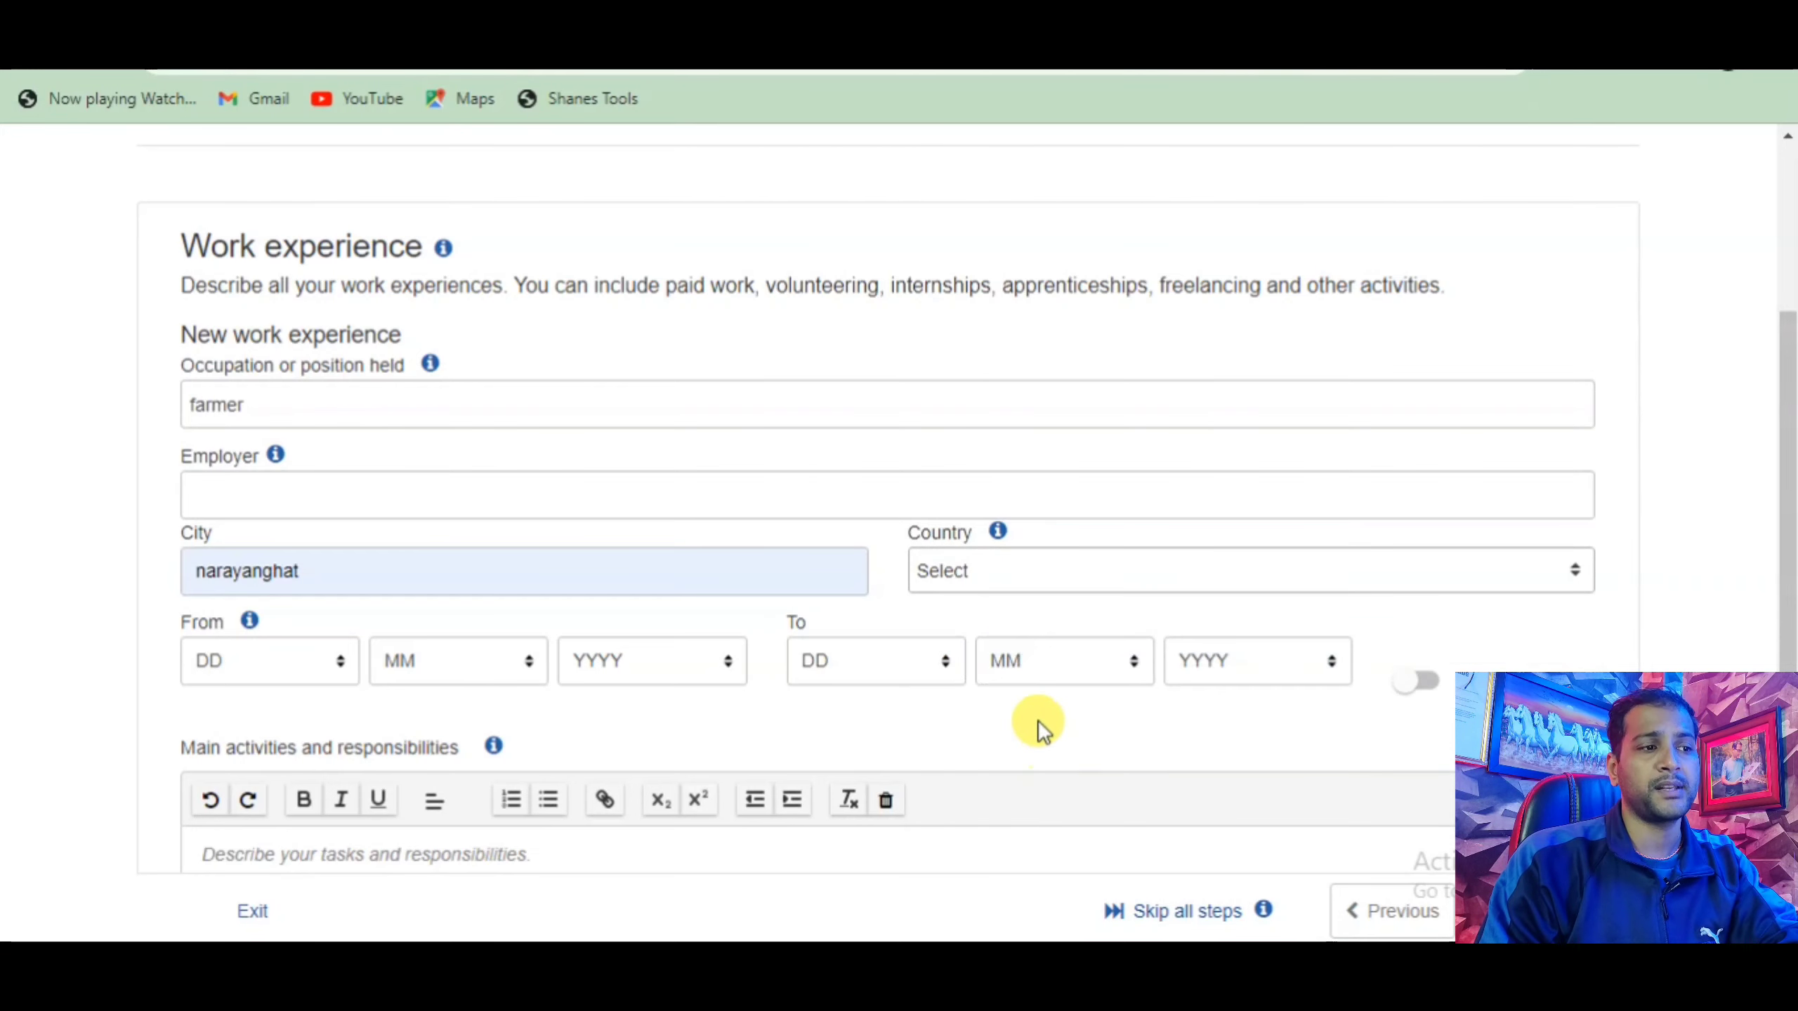
click(983, 572)
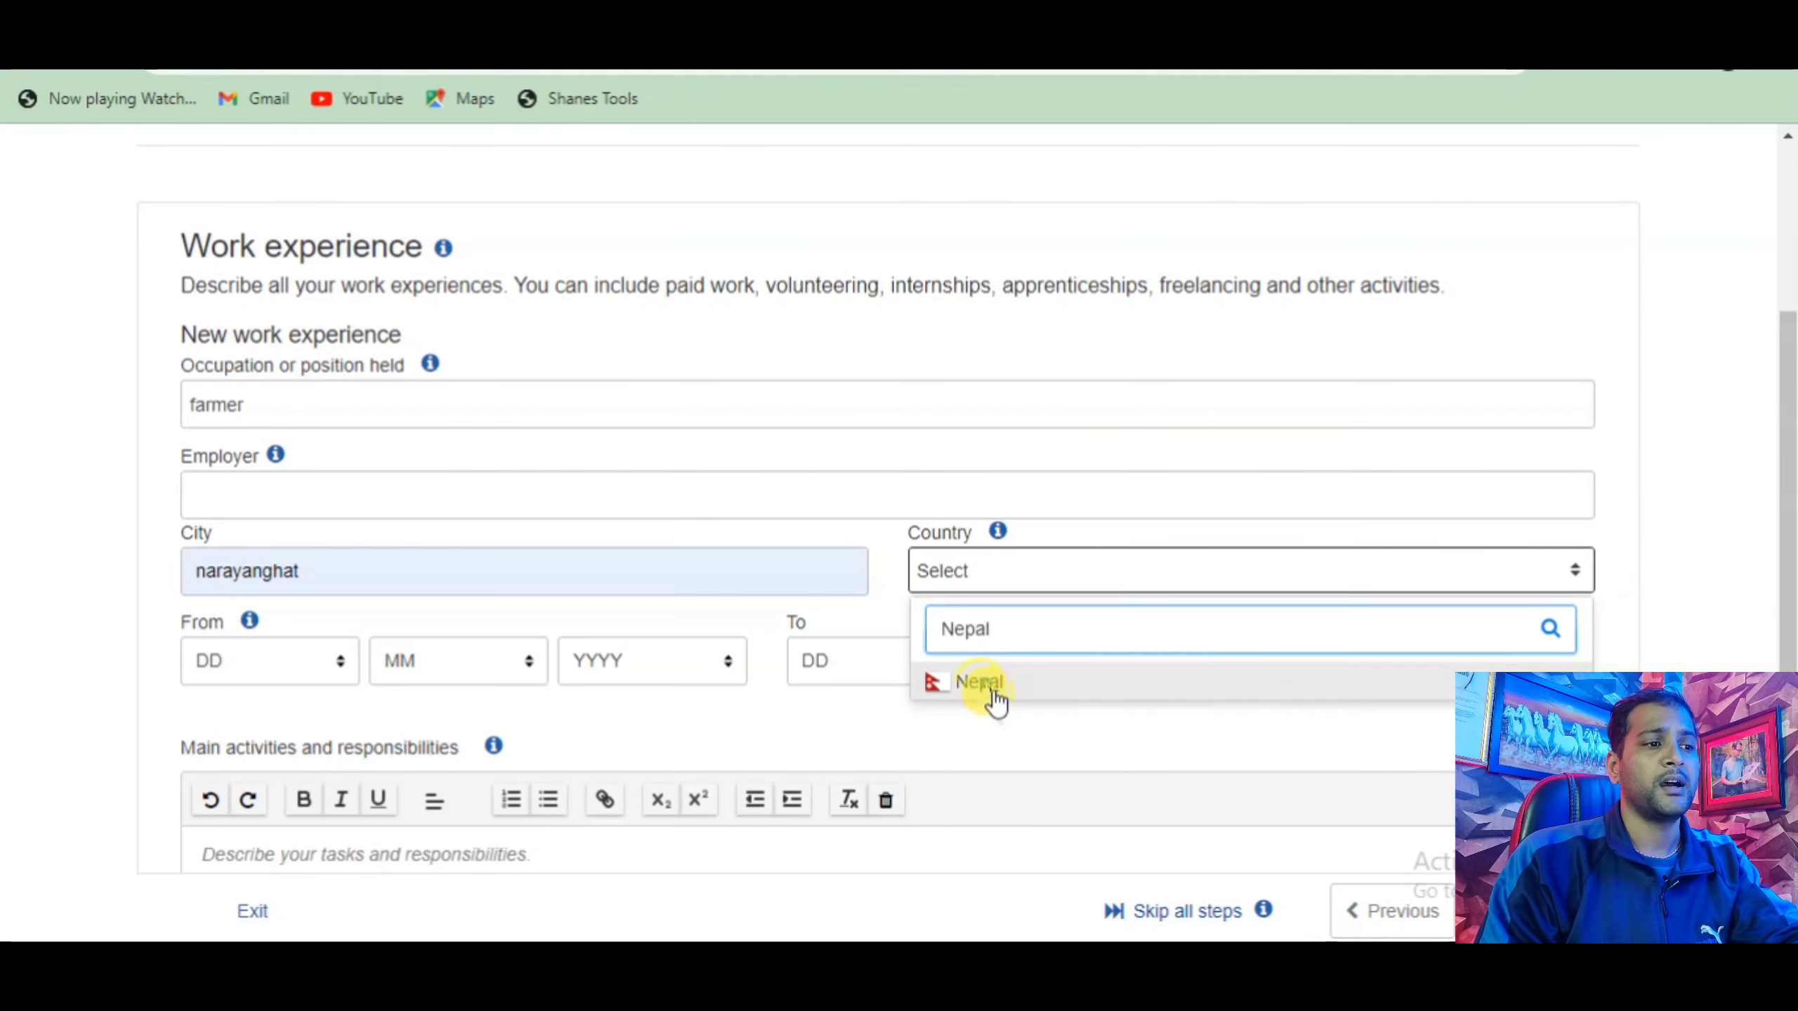
Set the work country to Nepal and the start date to 14/7/2020.
click(987, 682)
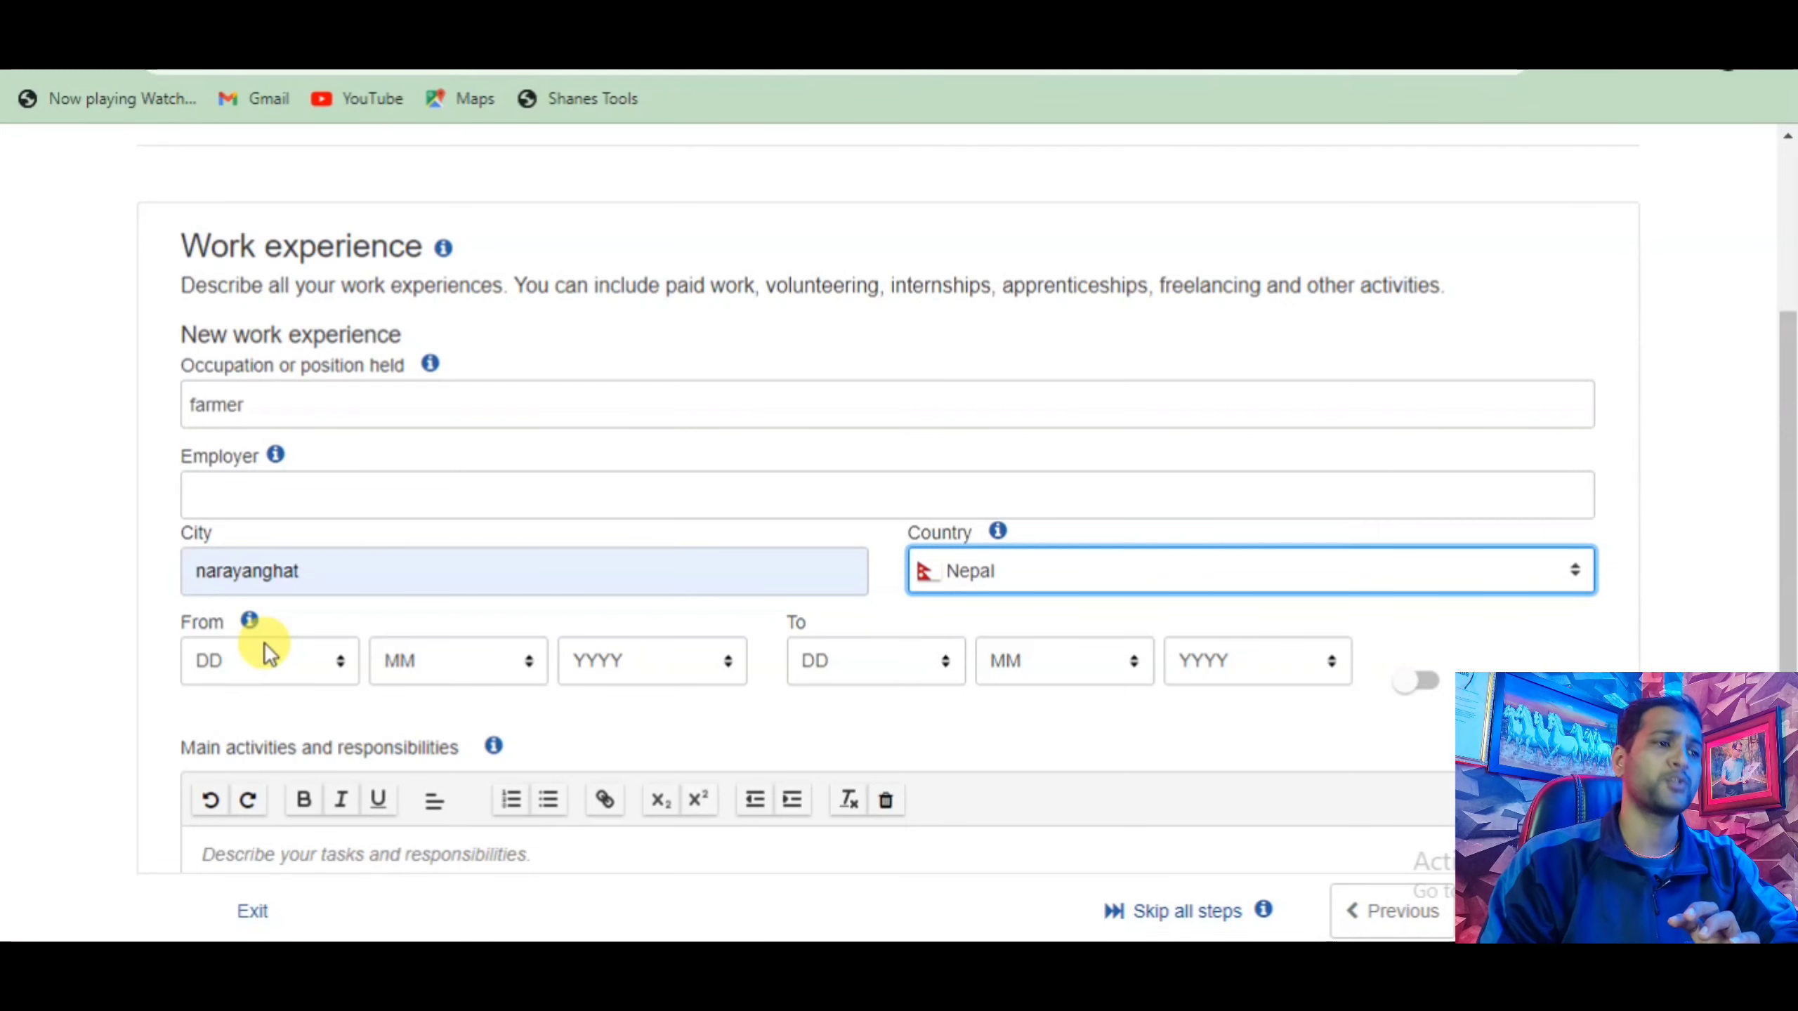
click(342, 655)
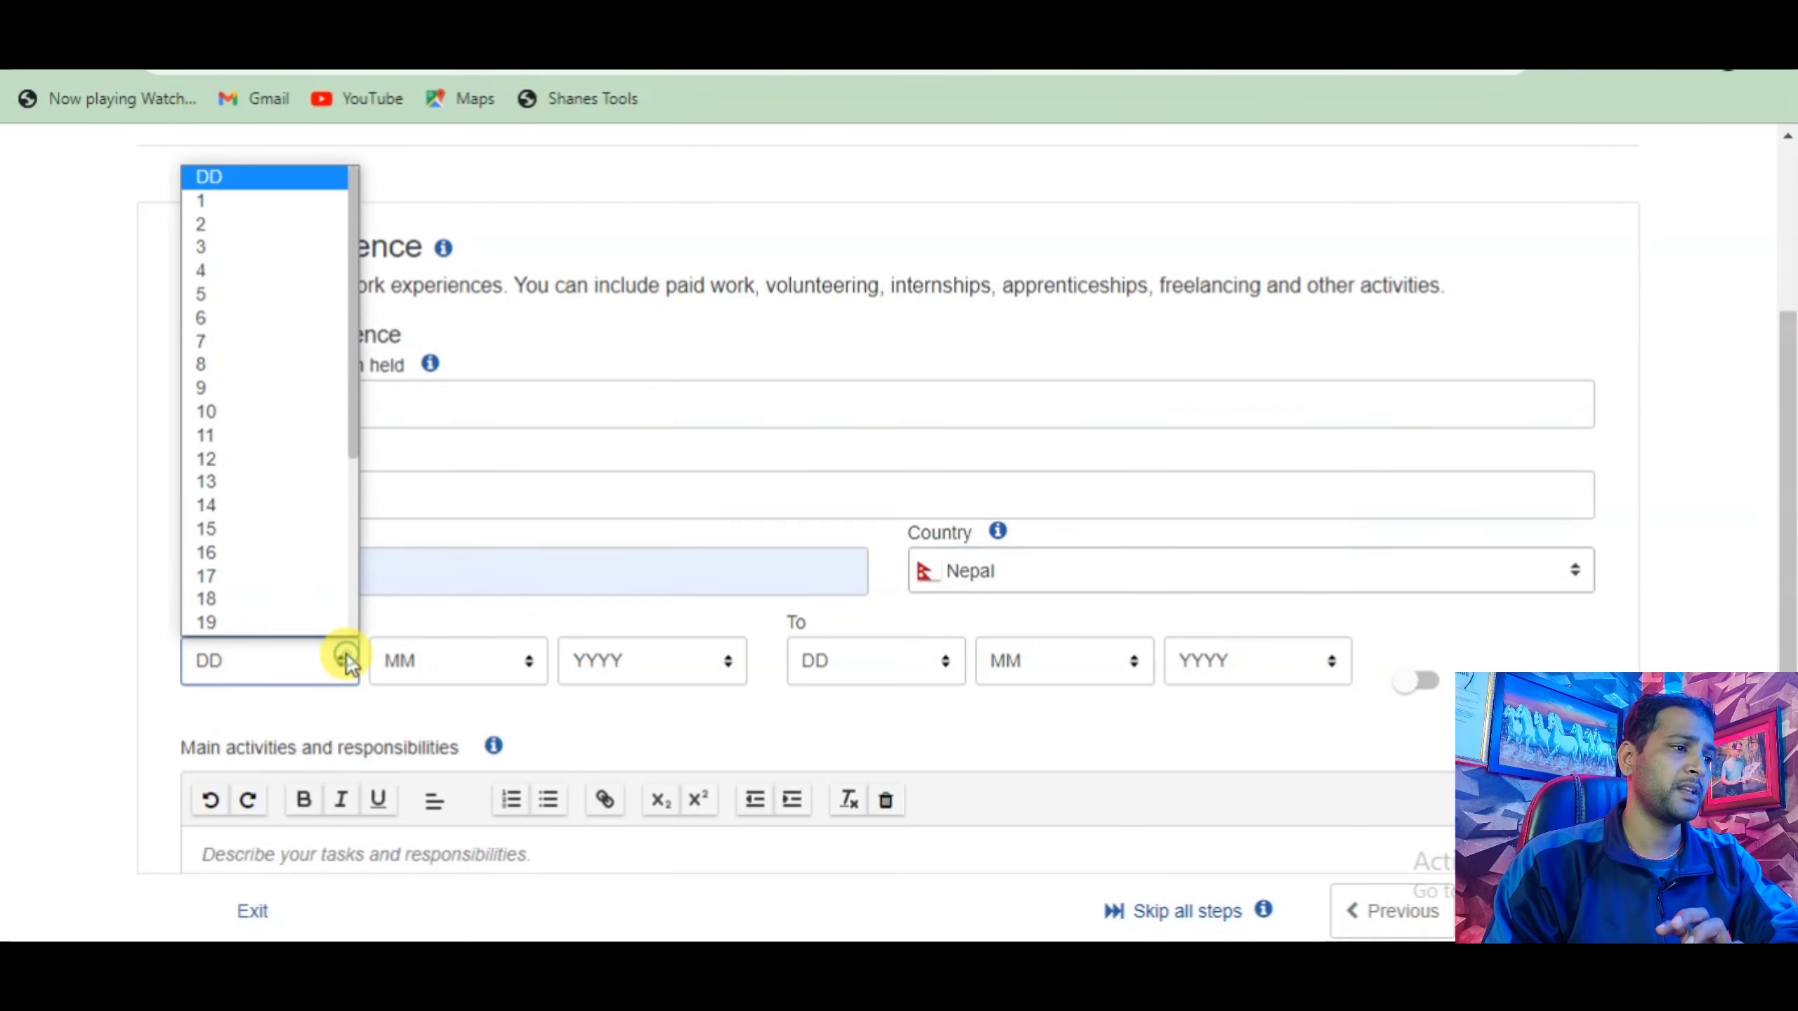
click(353, 527)
click(472, 646)
click(469, 499)
click(682, 665)
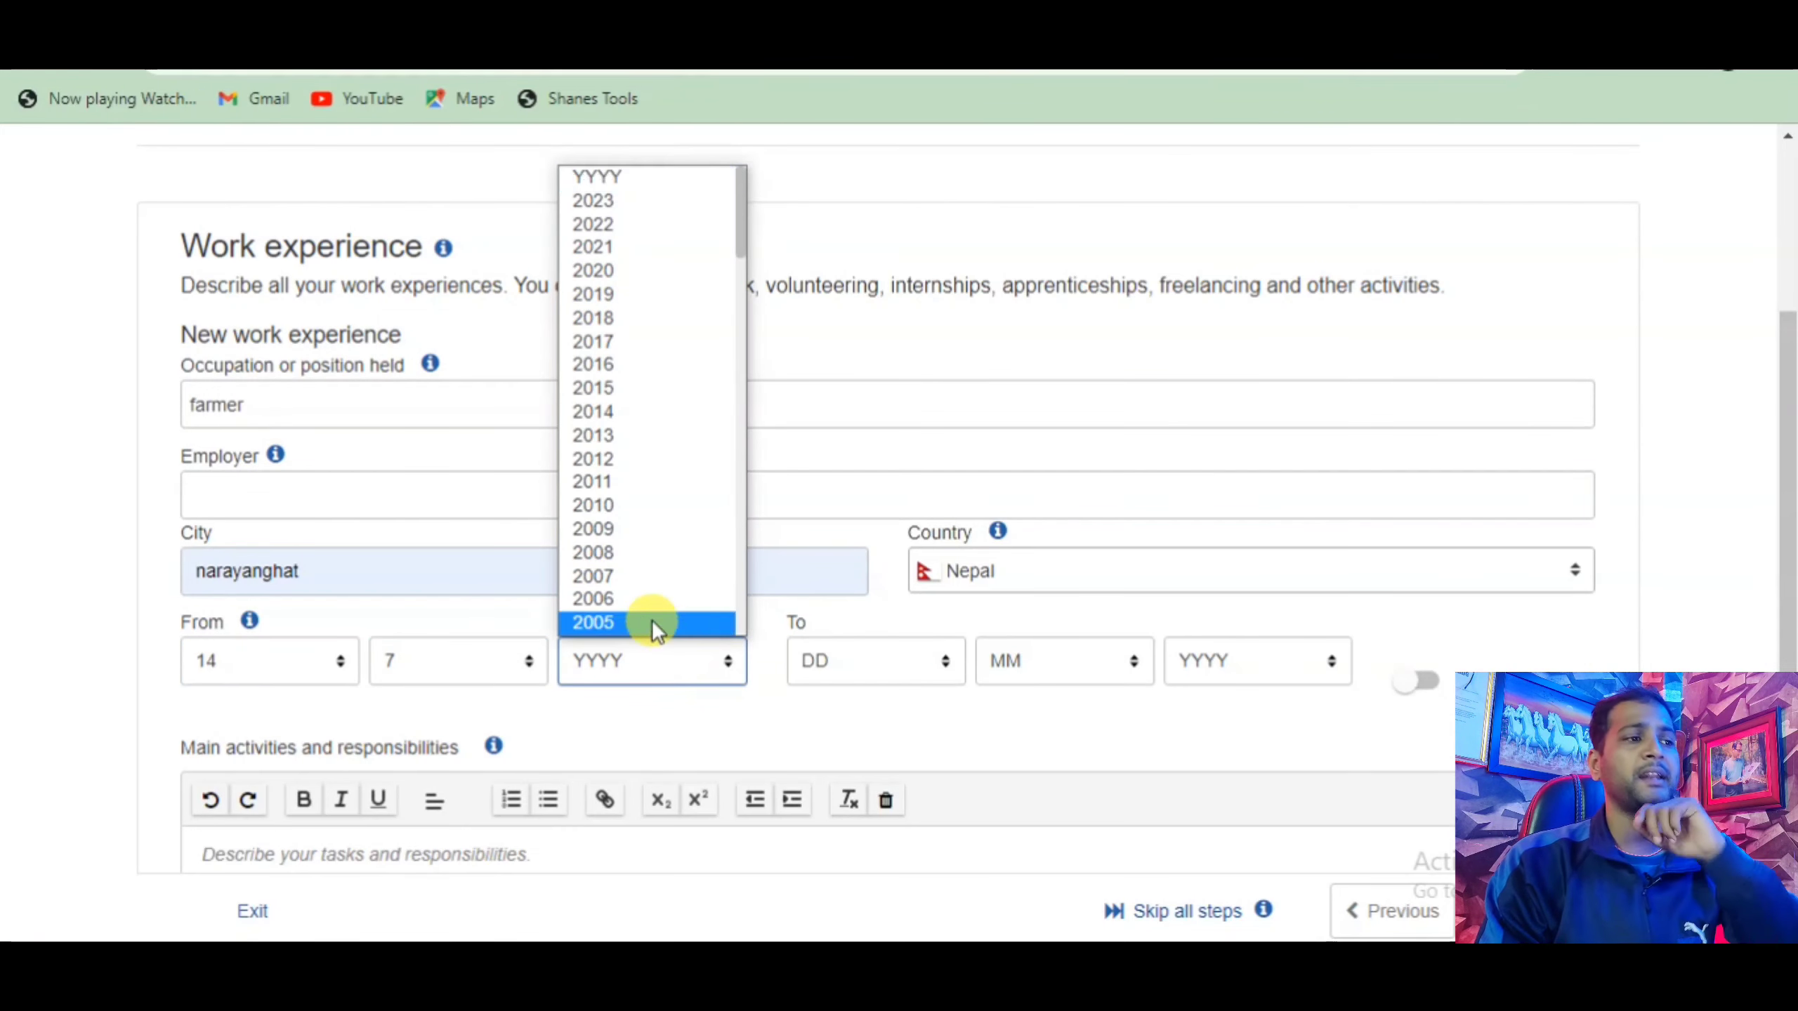
scroll(609, 568, down, 10)
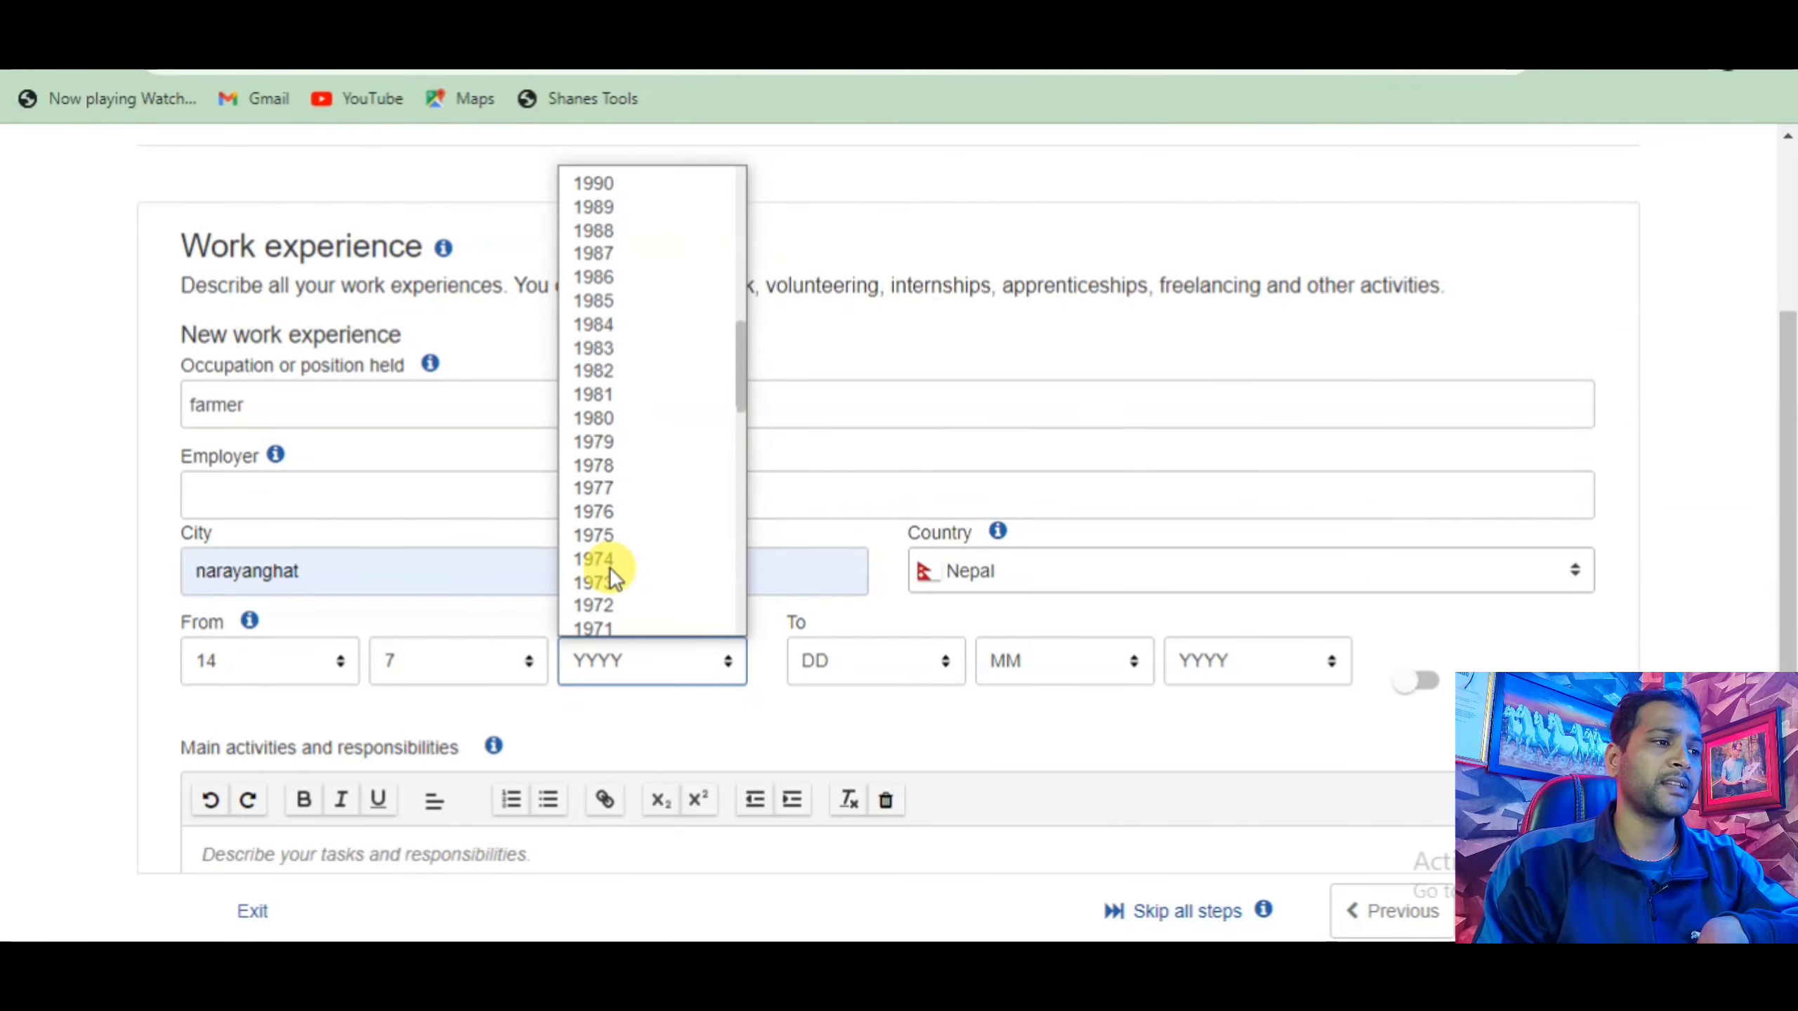
scroll(609, 568, up, 10)
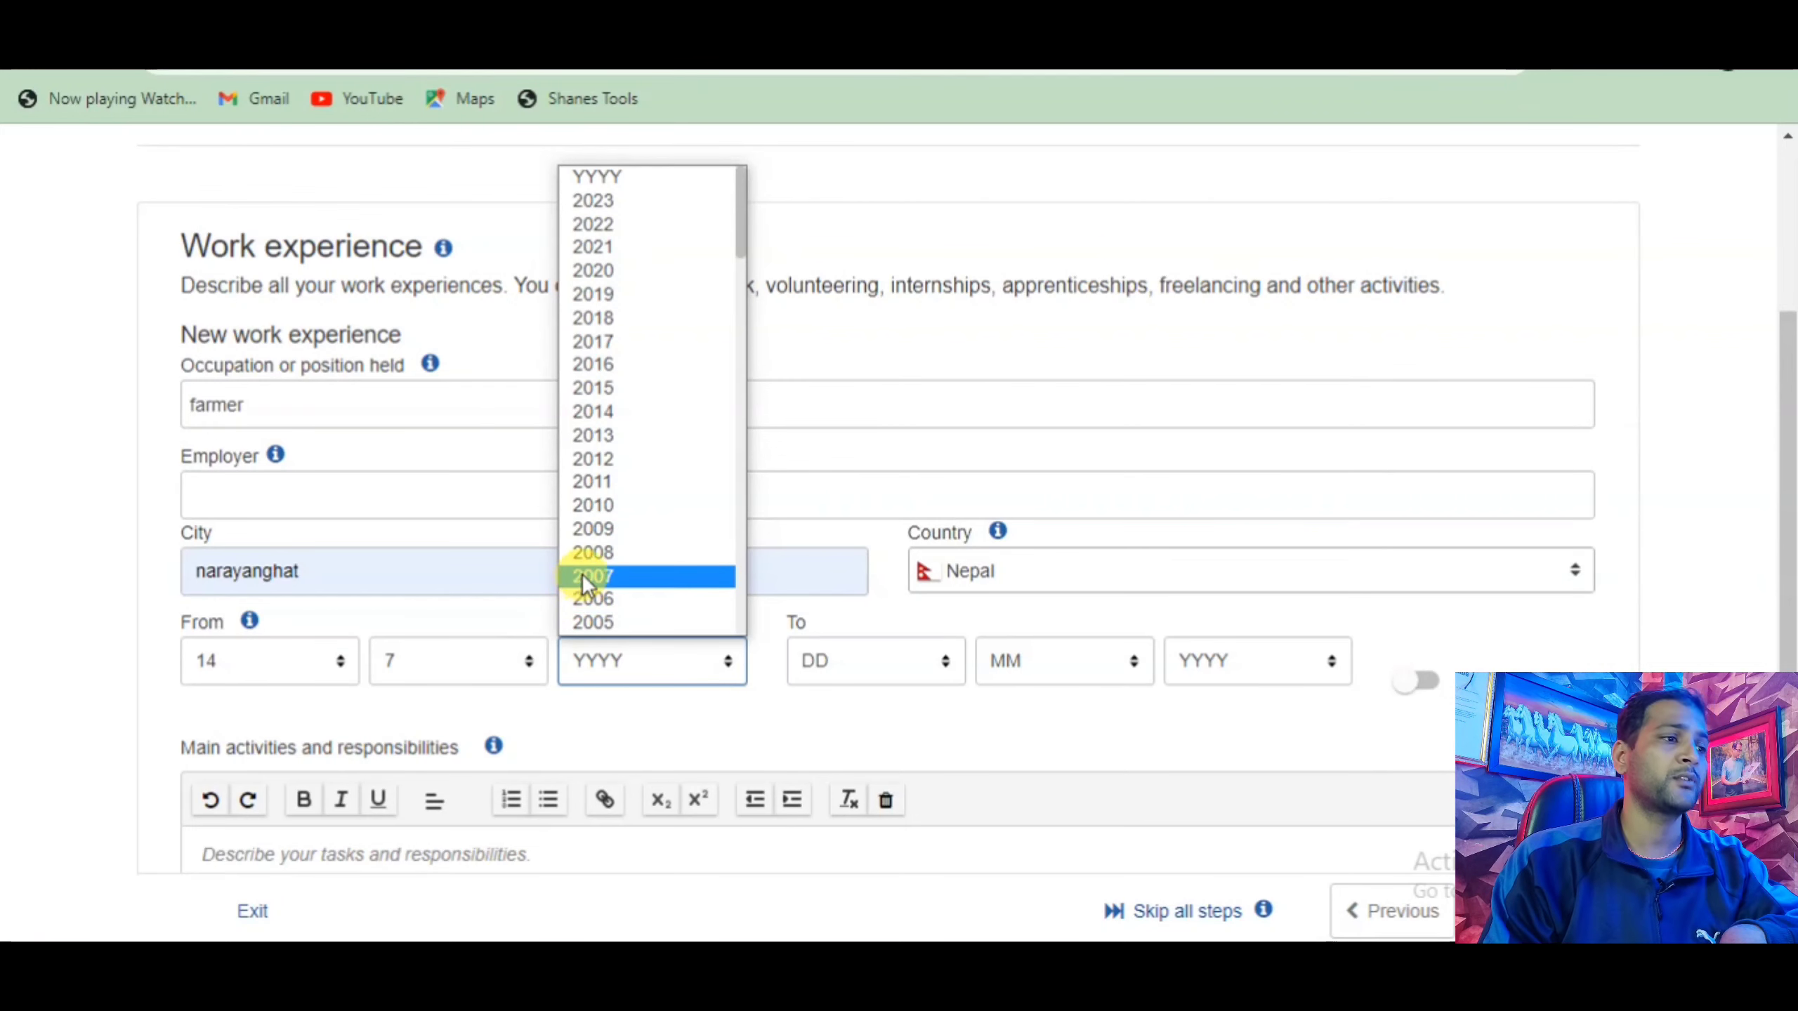
click(613, 266)
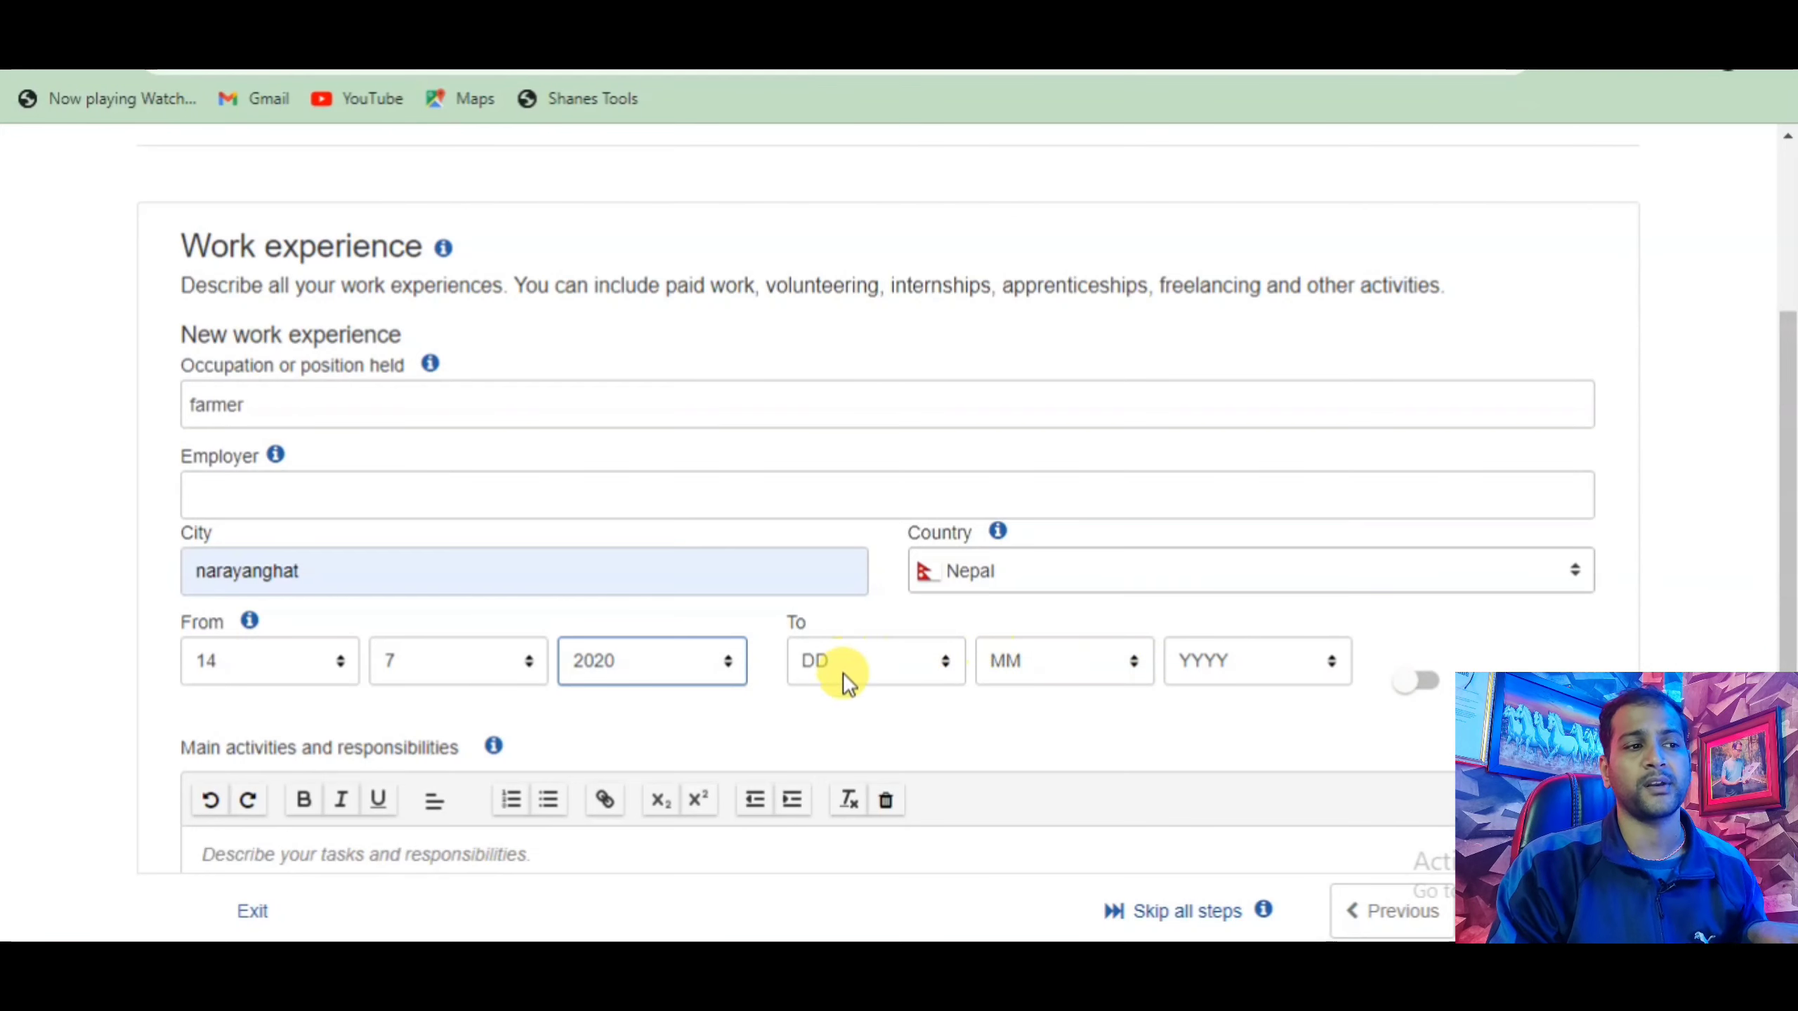
Mark the farmer job as ongoing so it has no end date.
click(1427, 685)
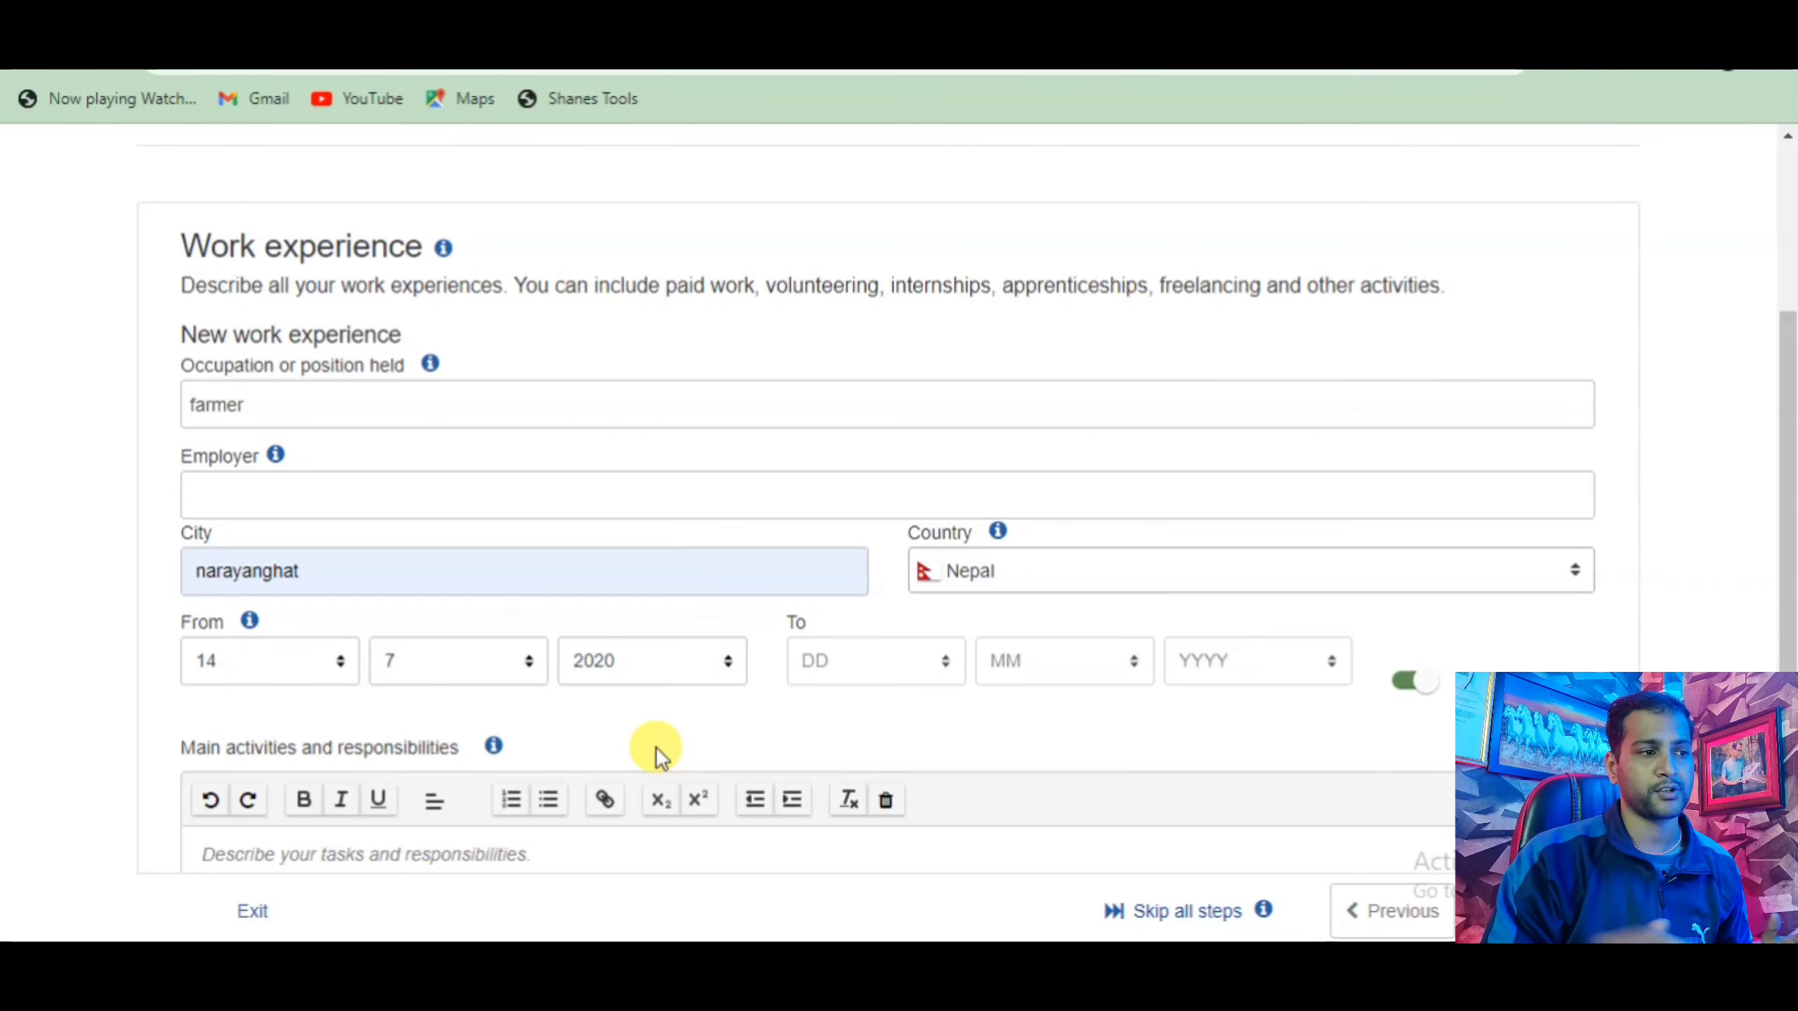
scroll(654, 746, down, 4)
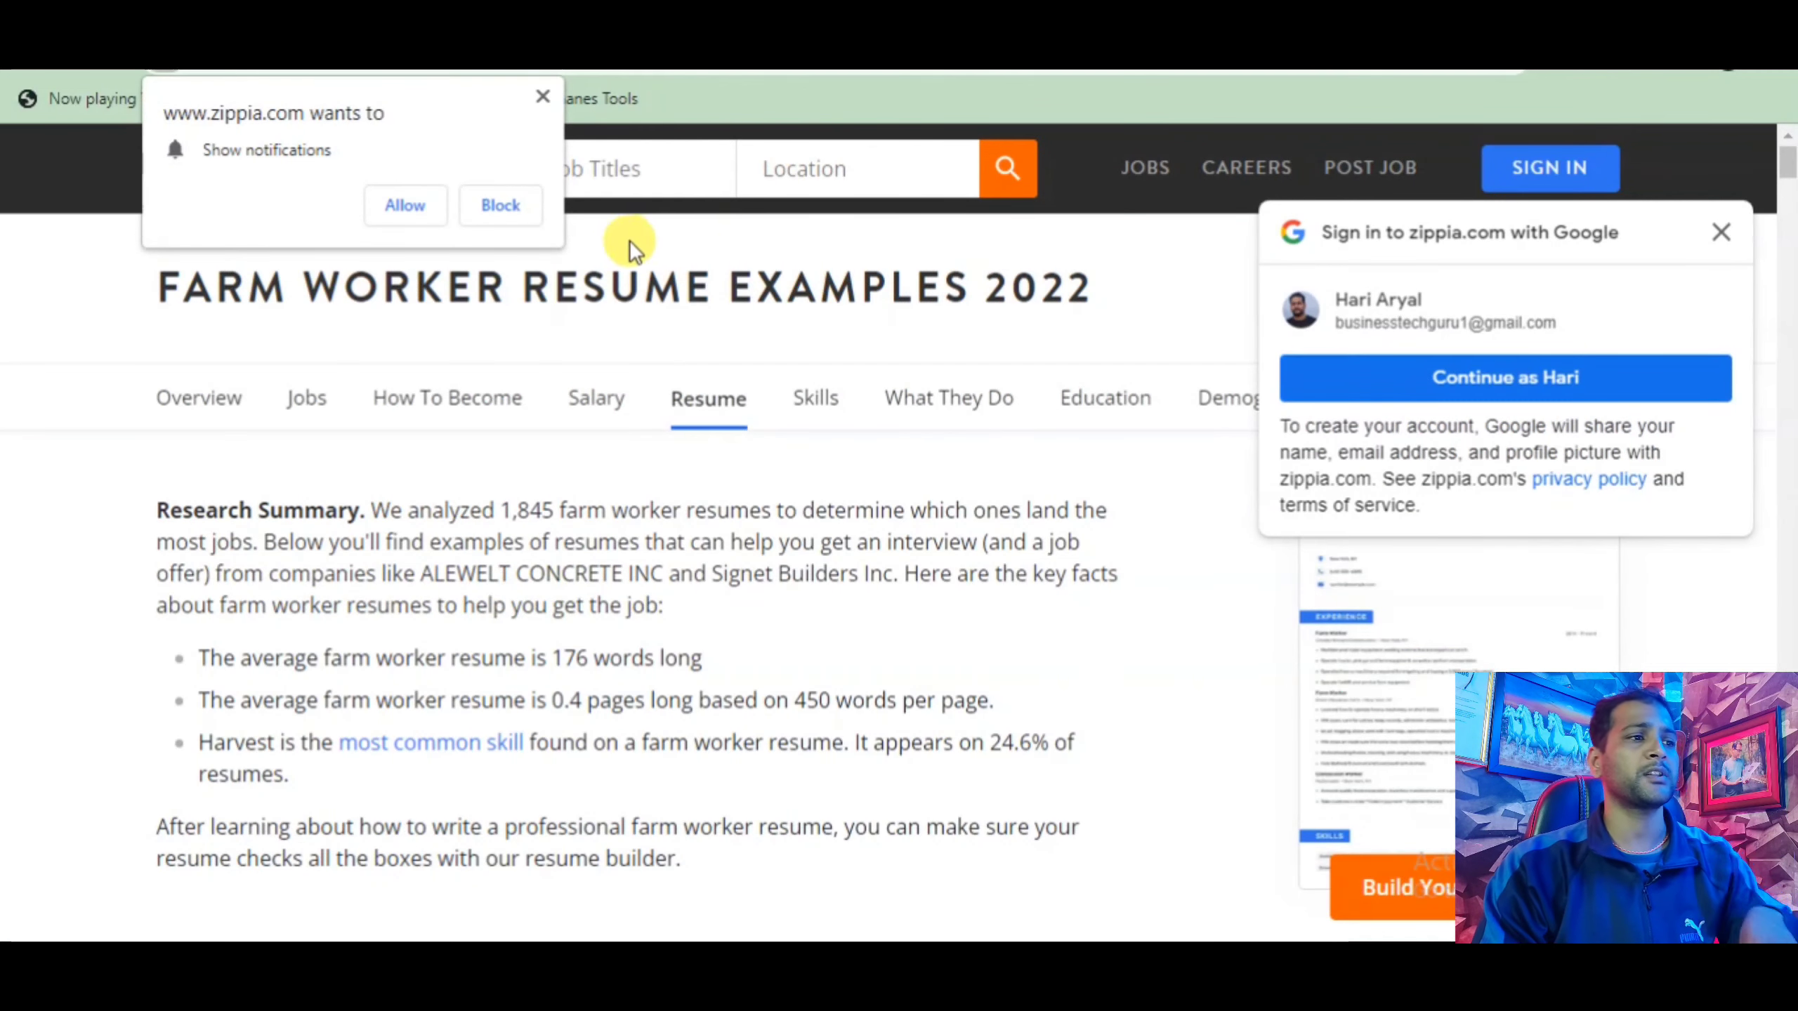
Dismiss Zippia's notification prompt and search Google Images for 'farmer job description for resume'.
click(538, 95)
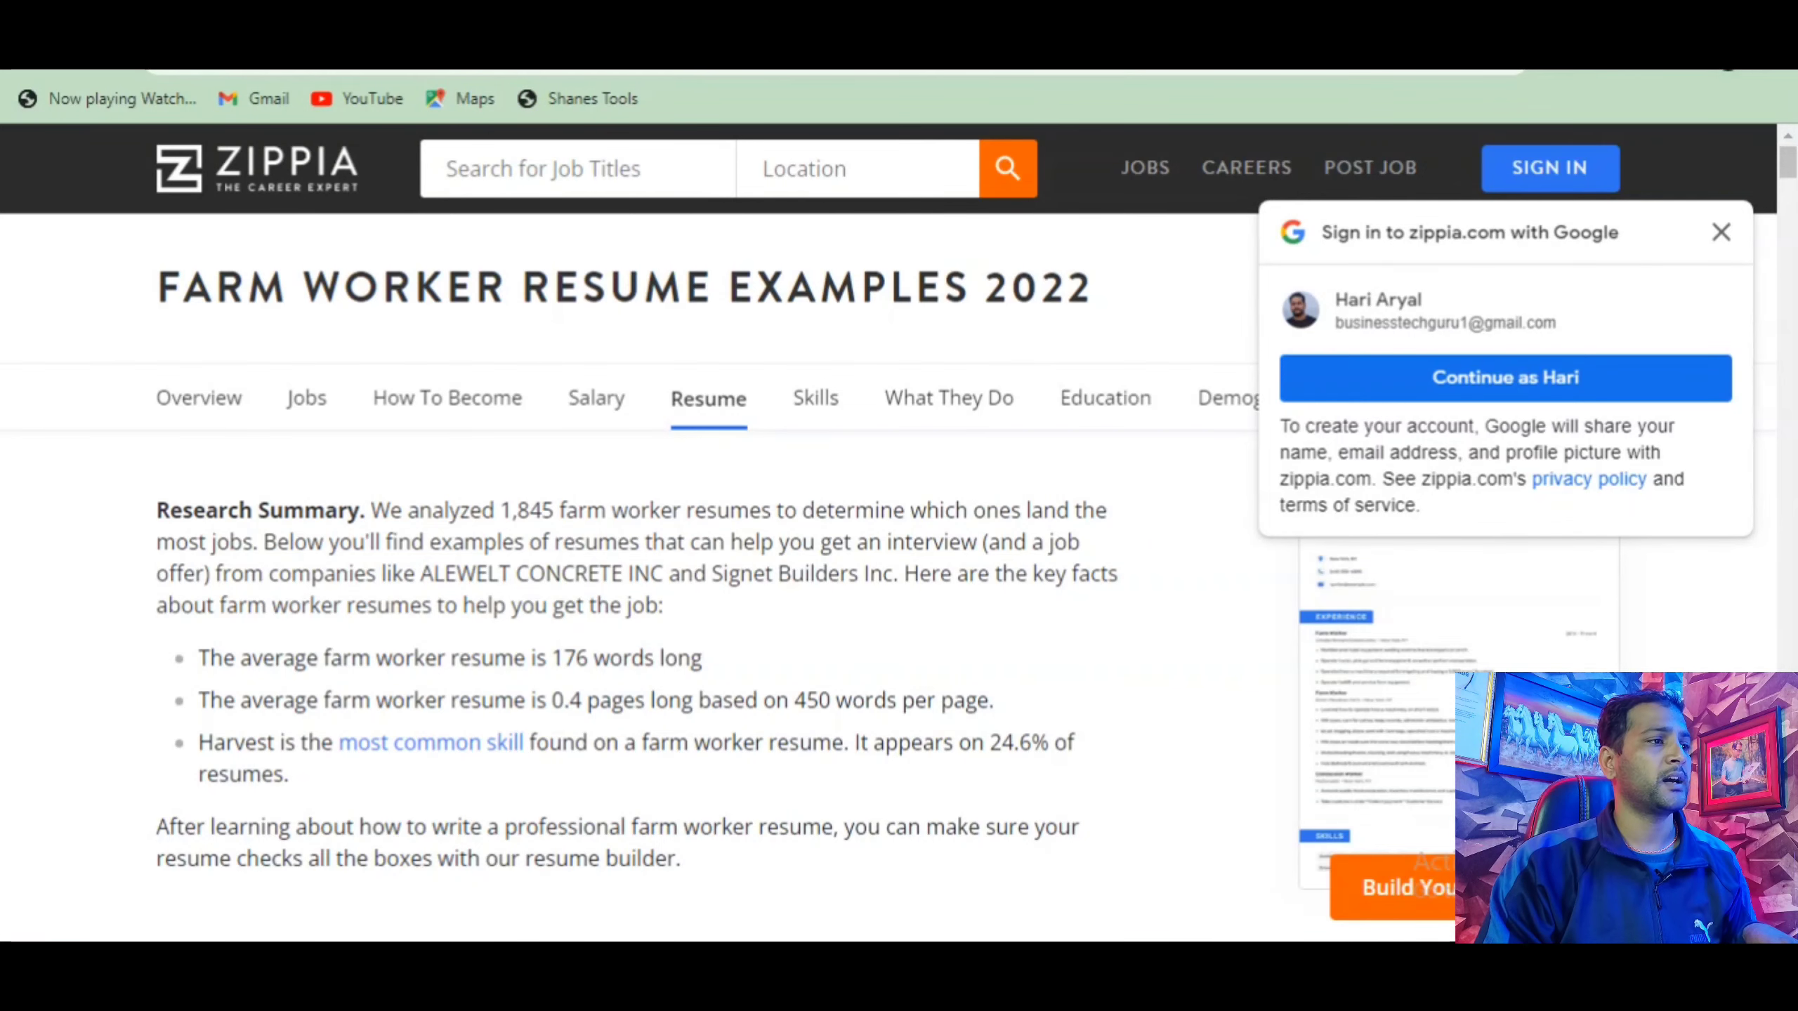
key(alt+Left)
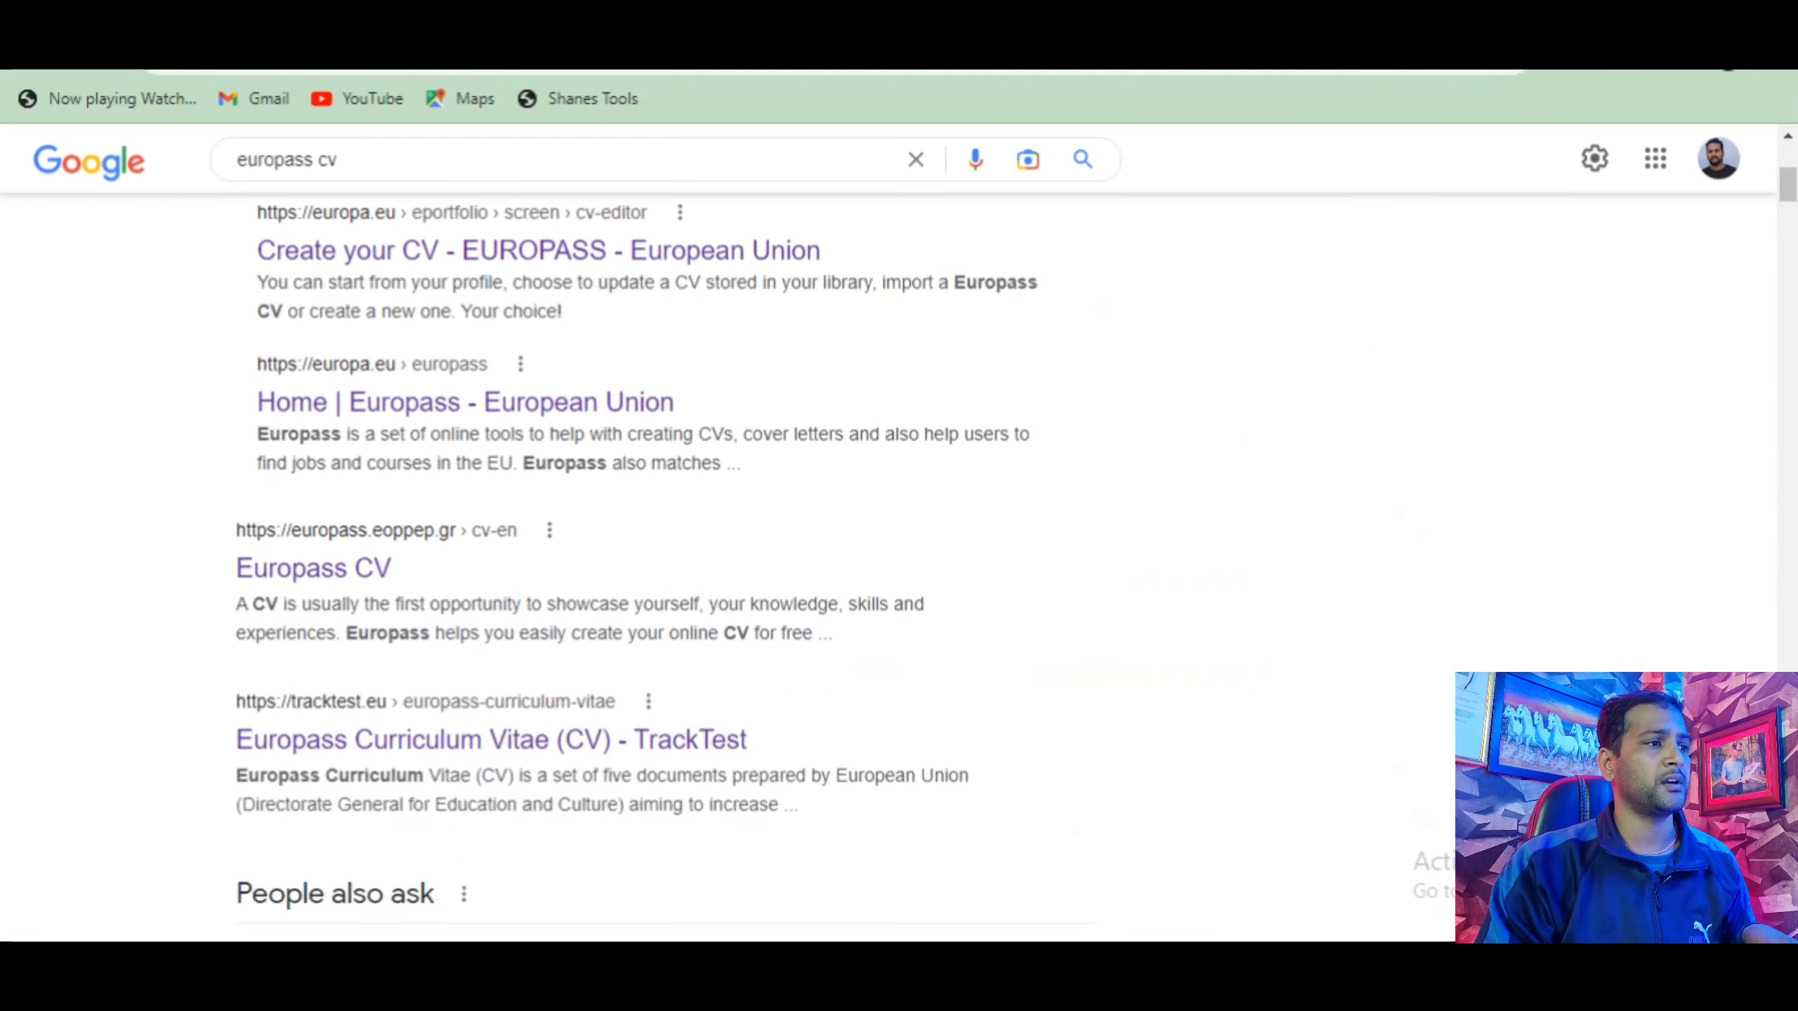
click(408, 162)
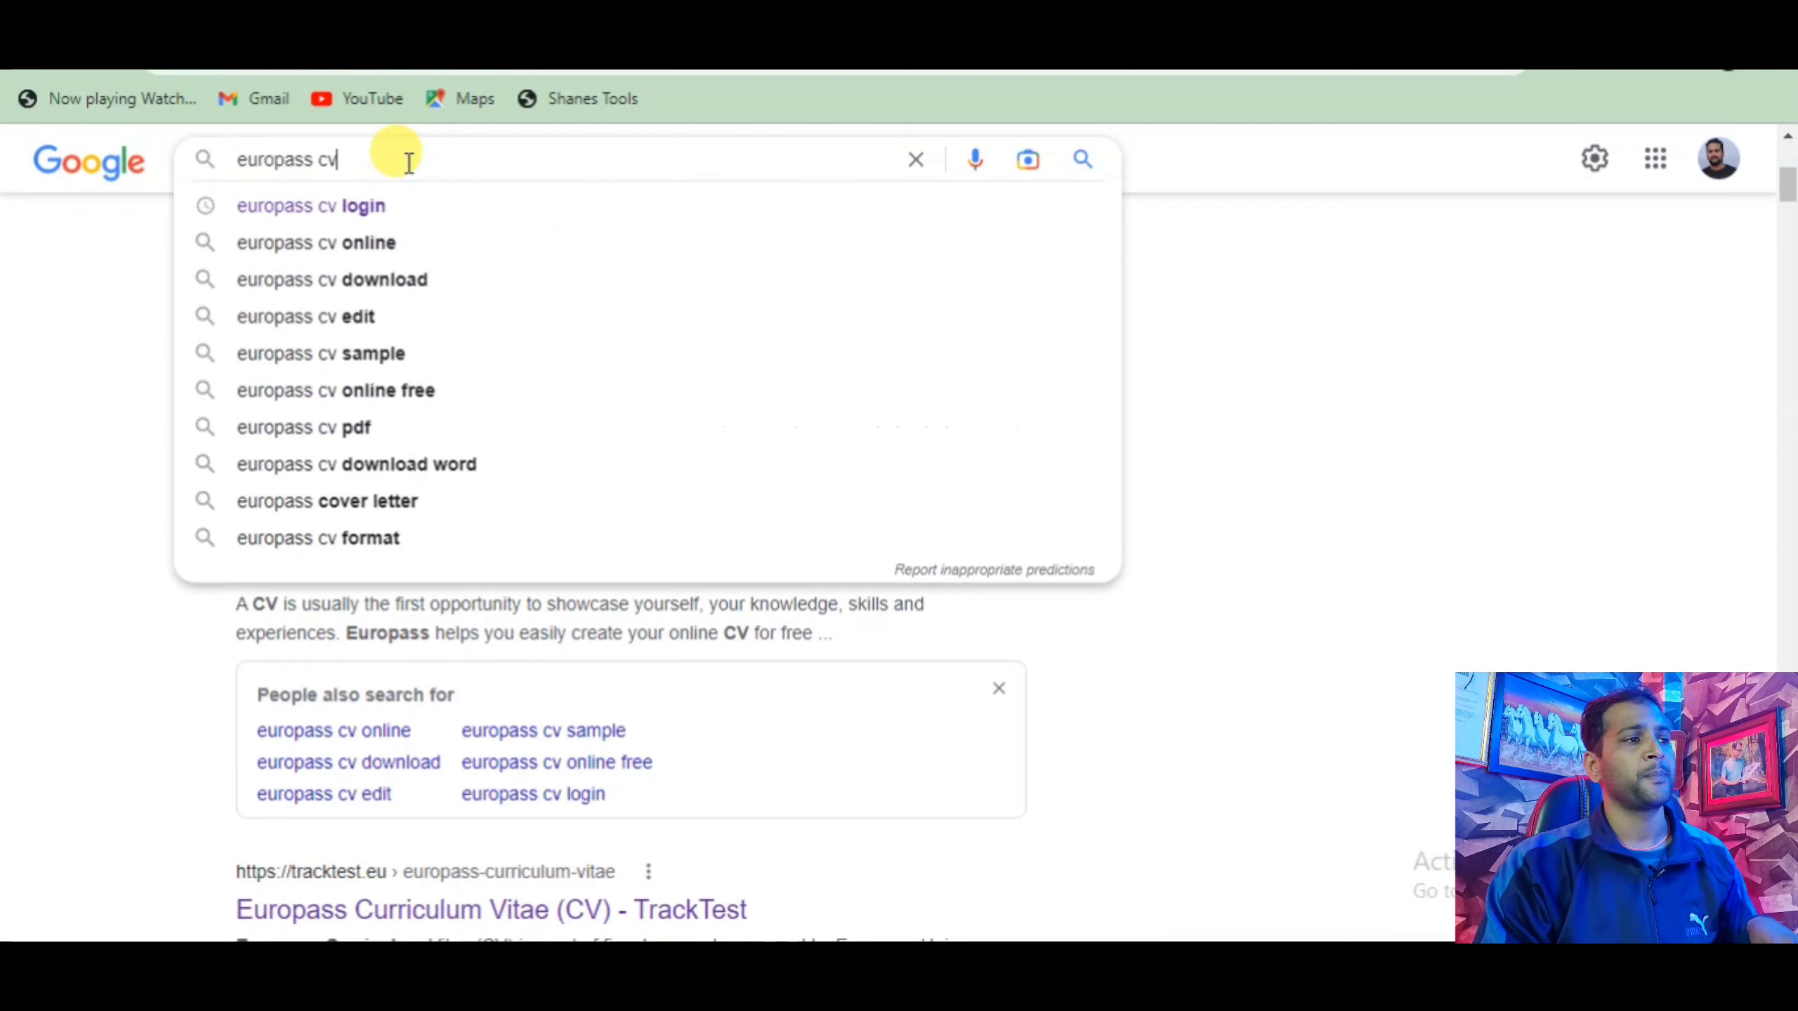
key(BackSpace)
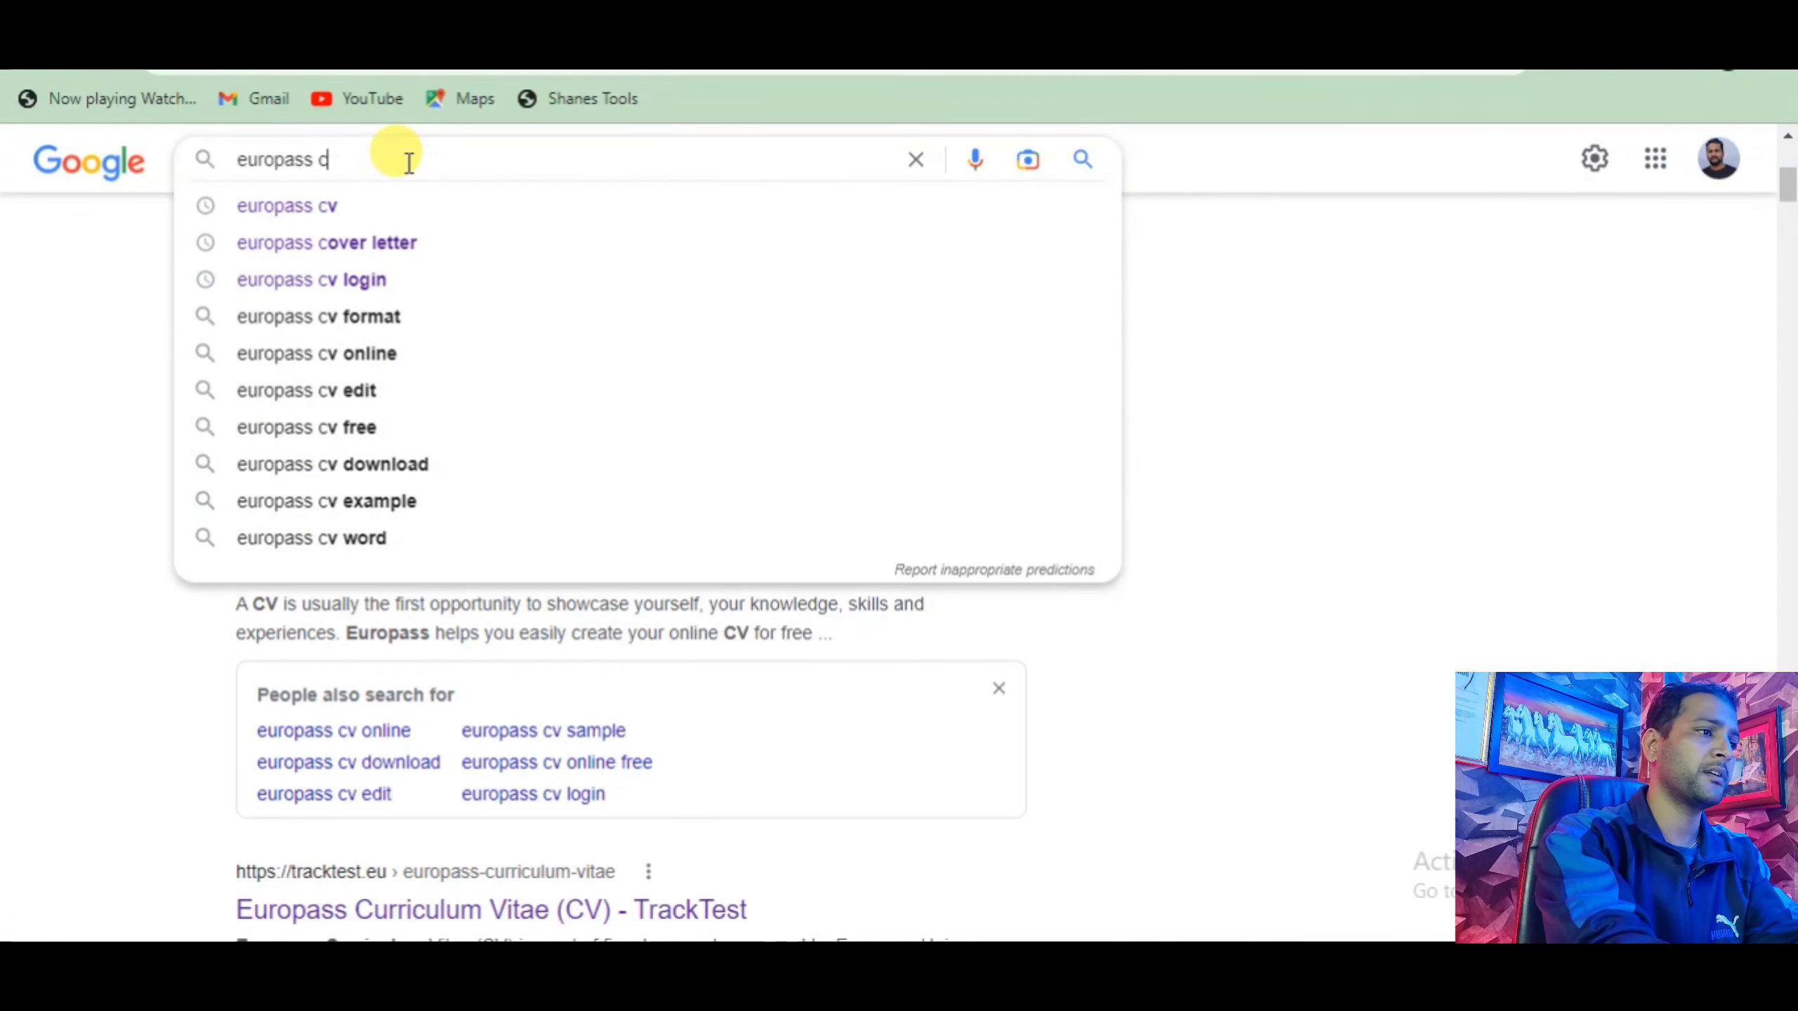
key(BackSpace)
key(BackSpace)
key(BackSpace)
key(BackSpace)
key(BackSpace)
key(BackSpace)
key(BackSpace)
key(BackSpace)
key(BackSpace)
key(BackSpace)
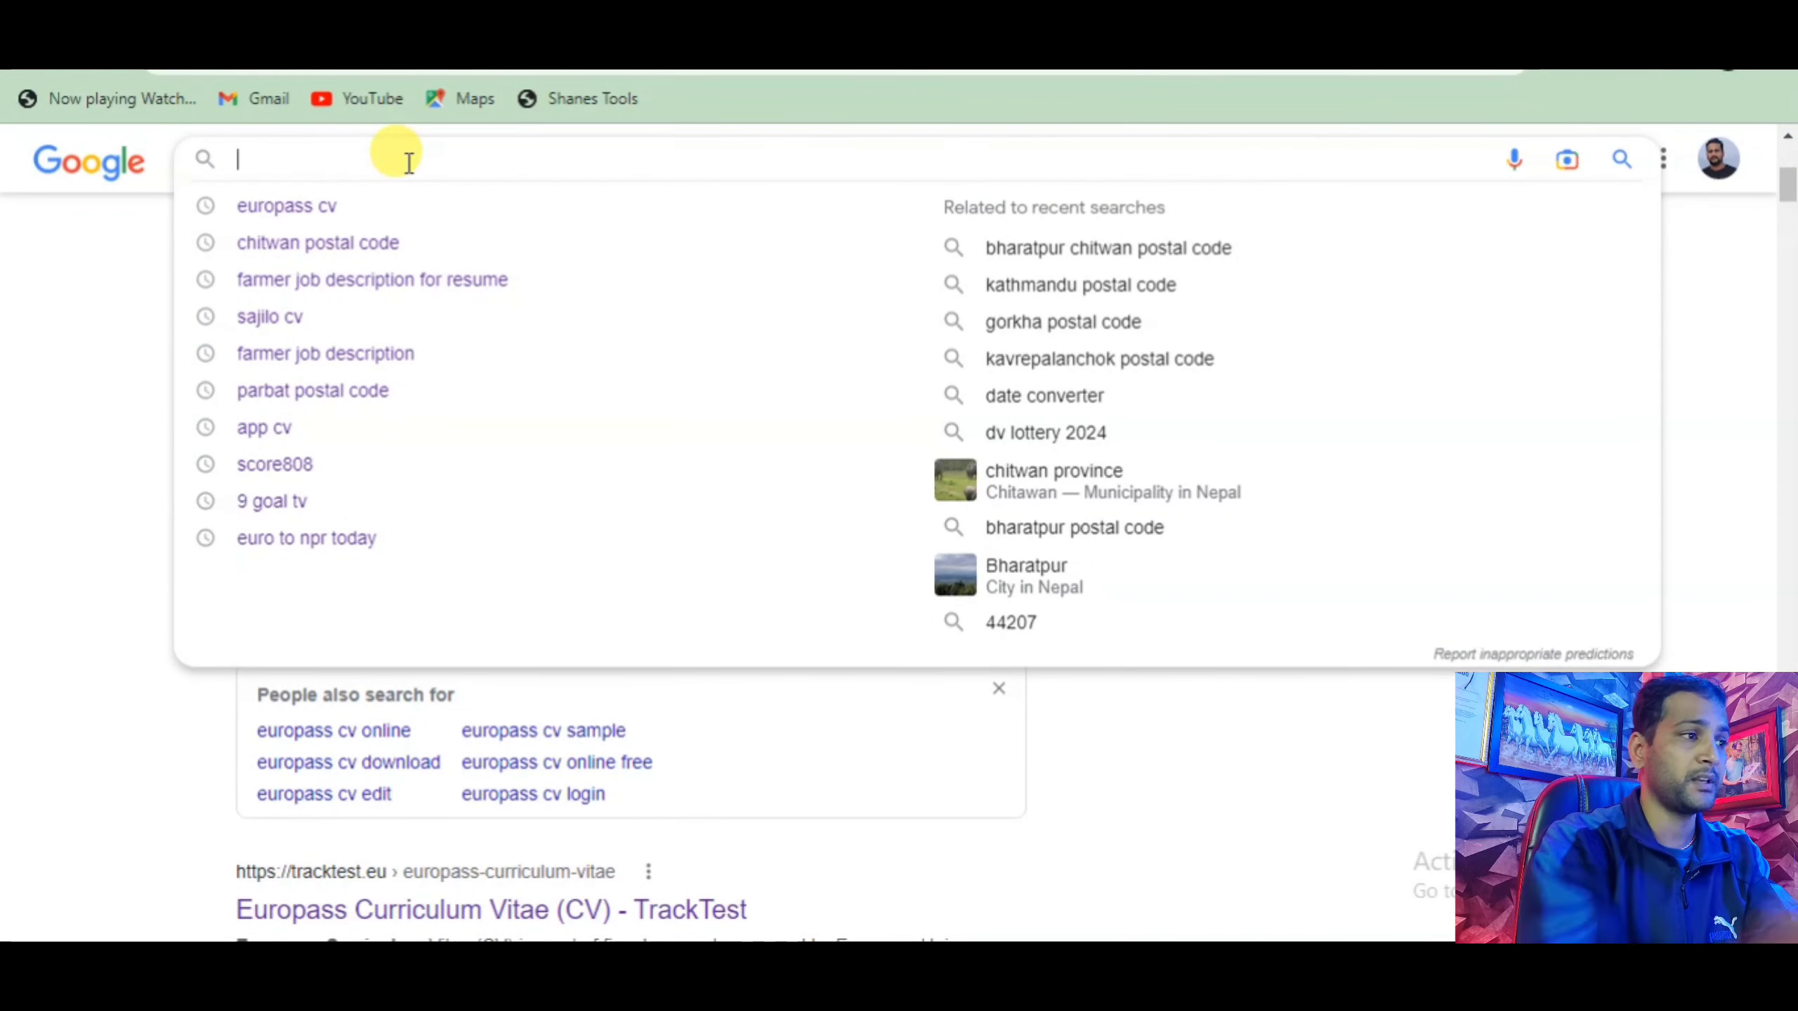
click(408, 283)
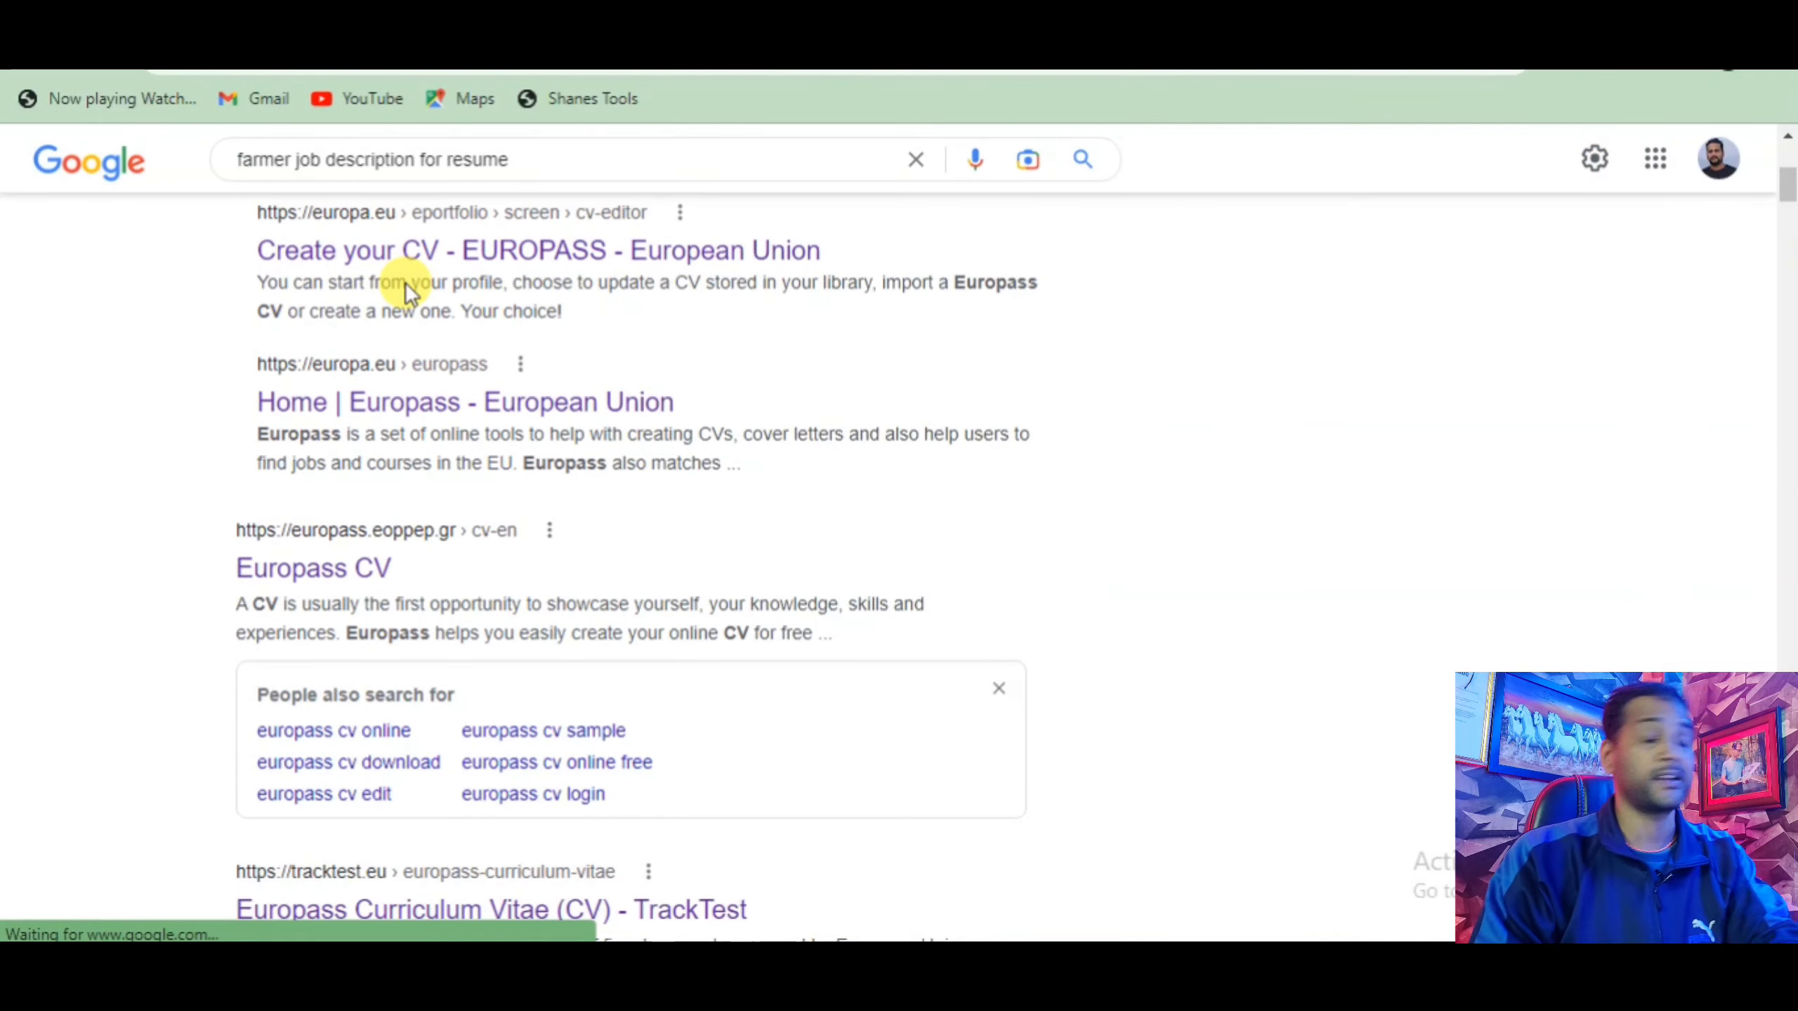
click(369, 270)
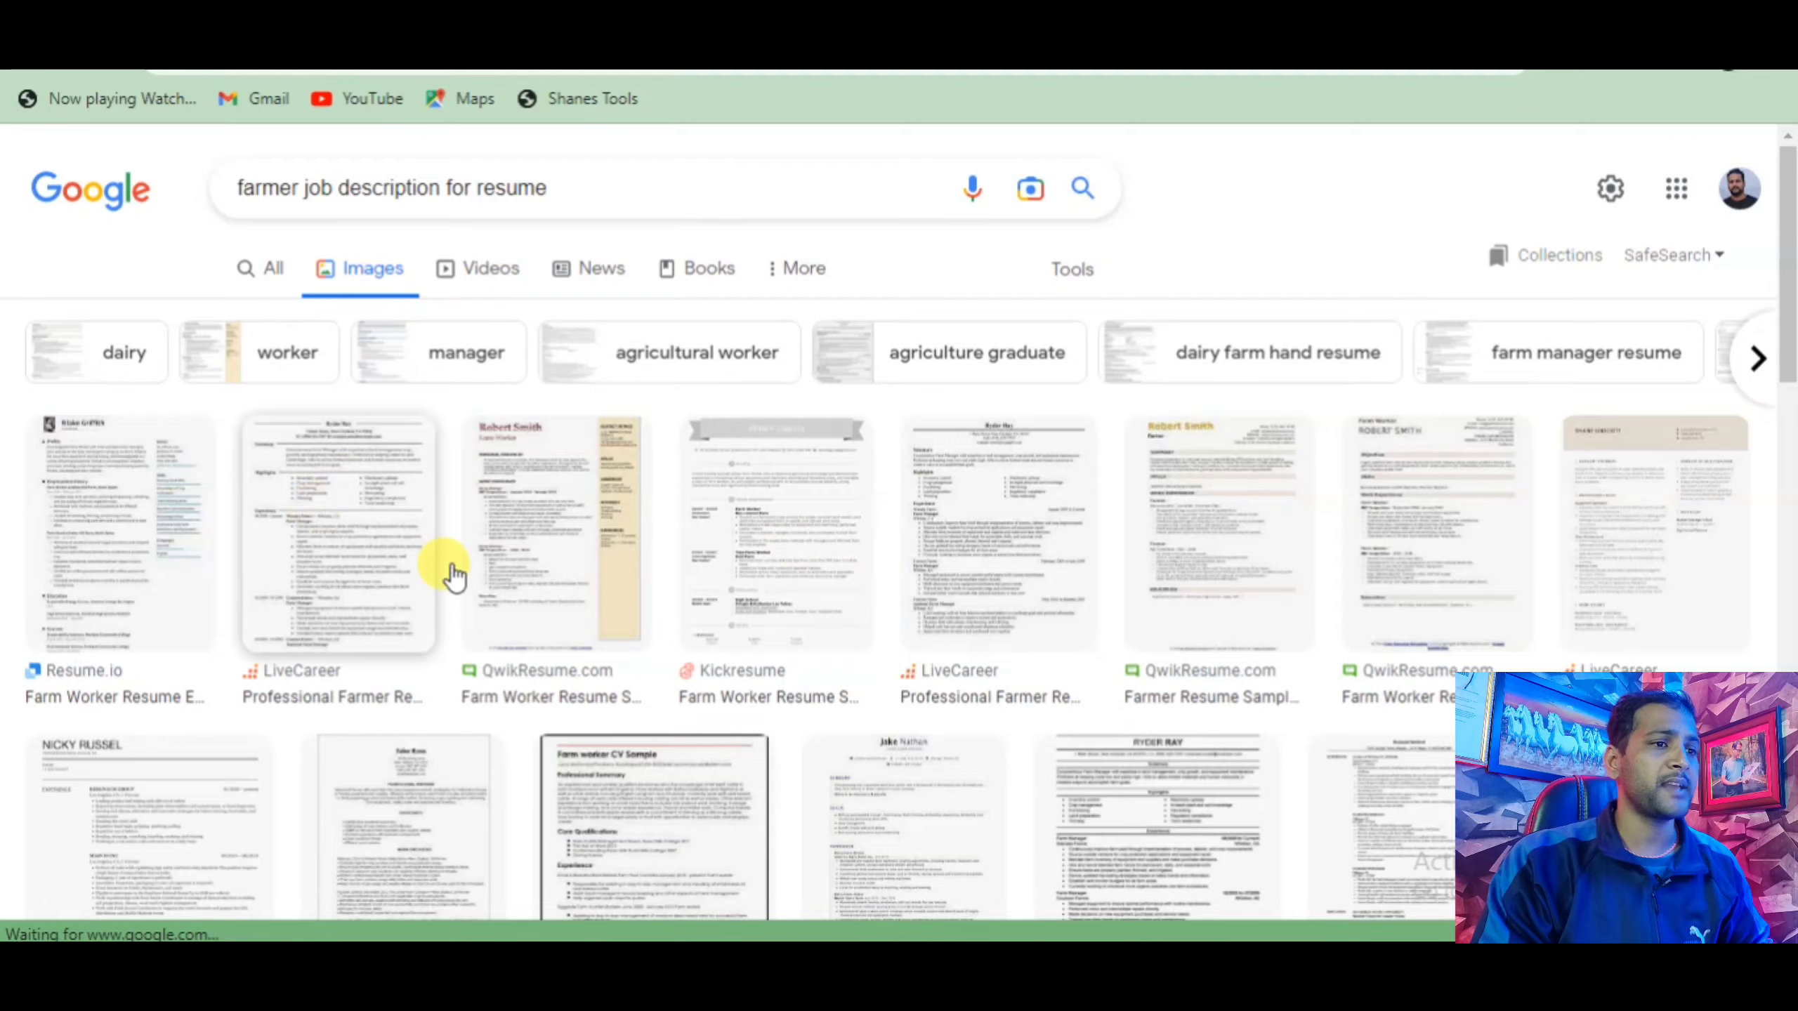
Browse the farmer resume image results and preview the Farm worker CV Sample.
scroll(430, 511, down, 8)
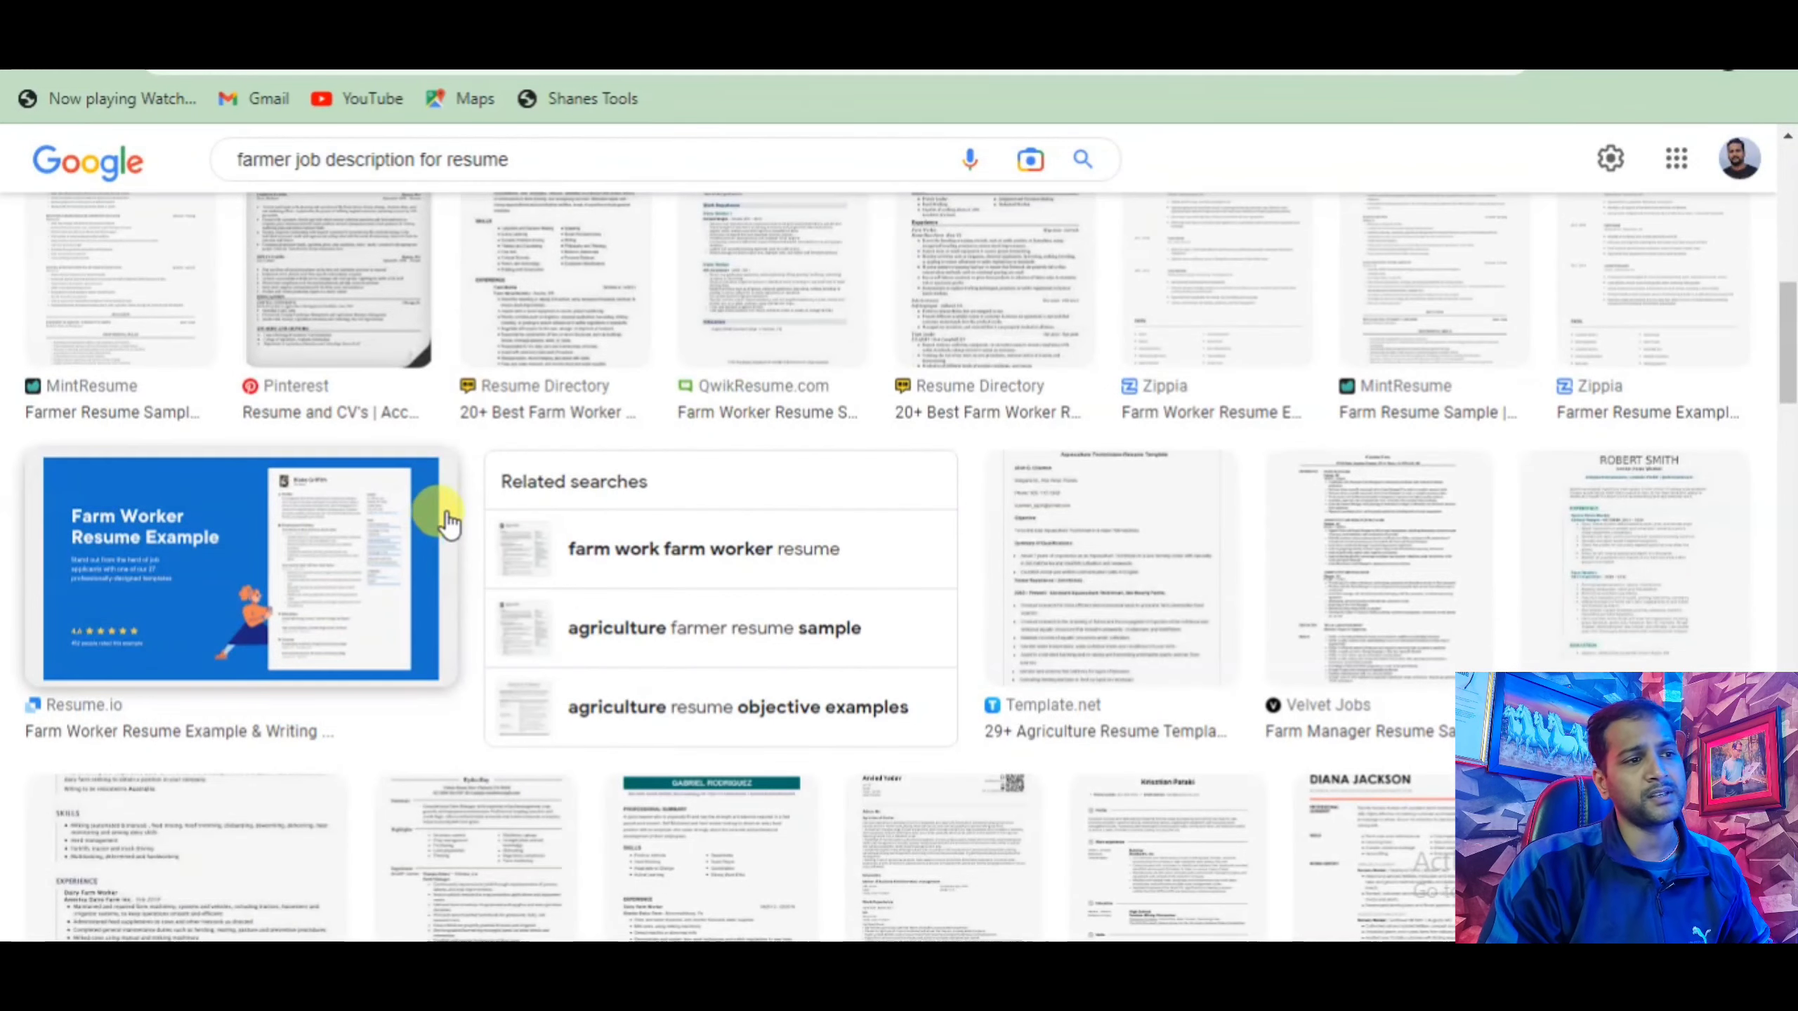
scroll(446, 523, down, 5)
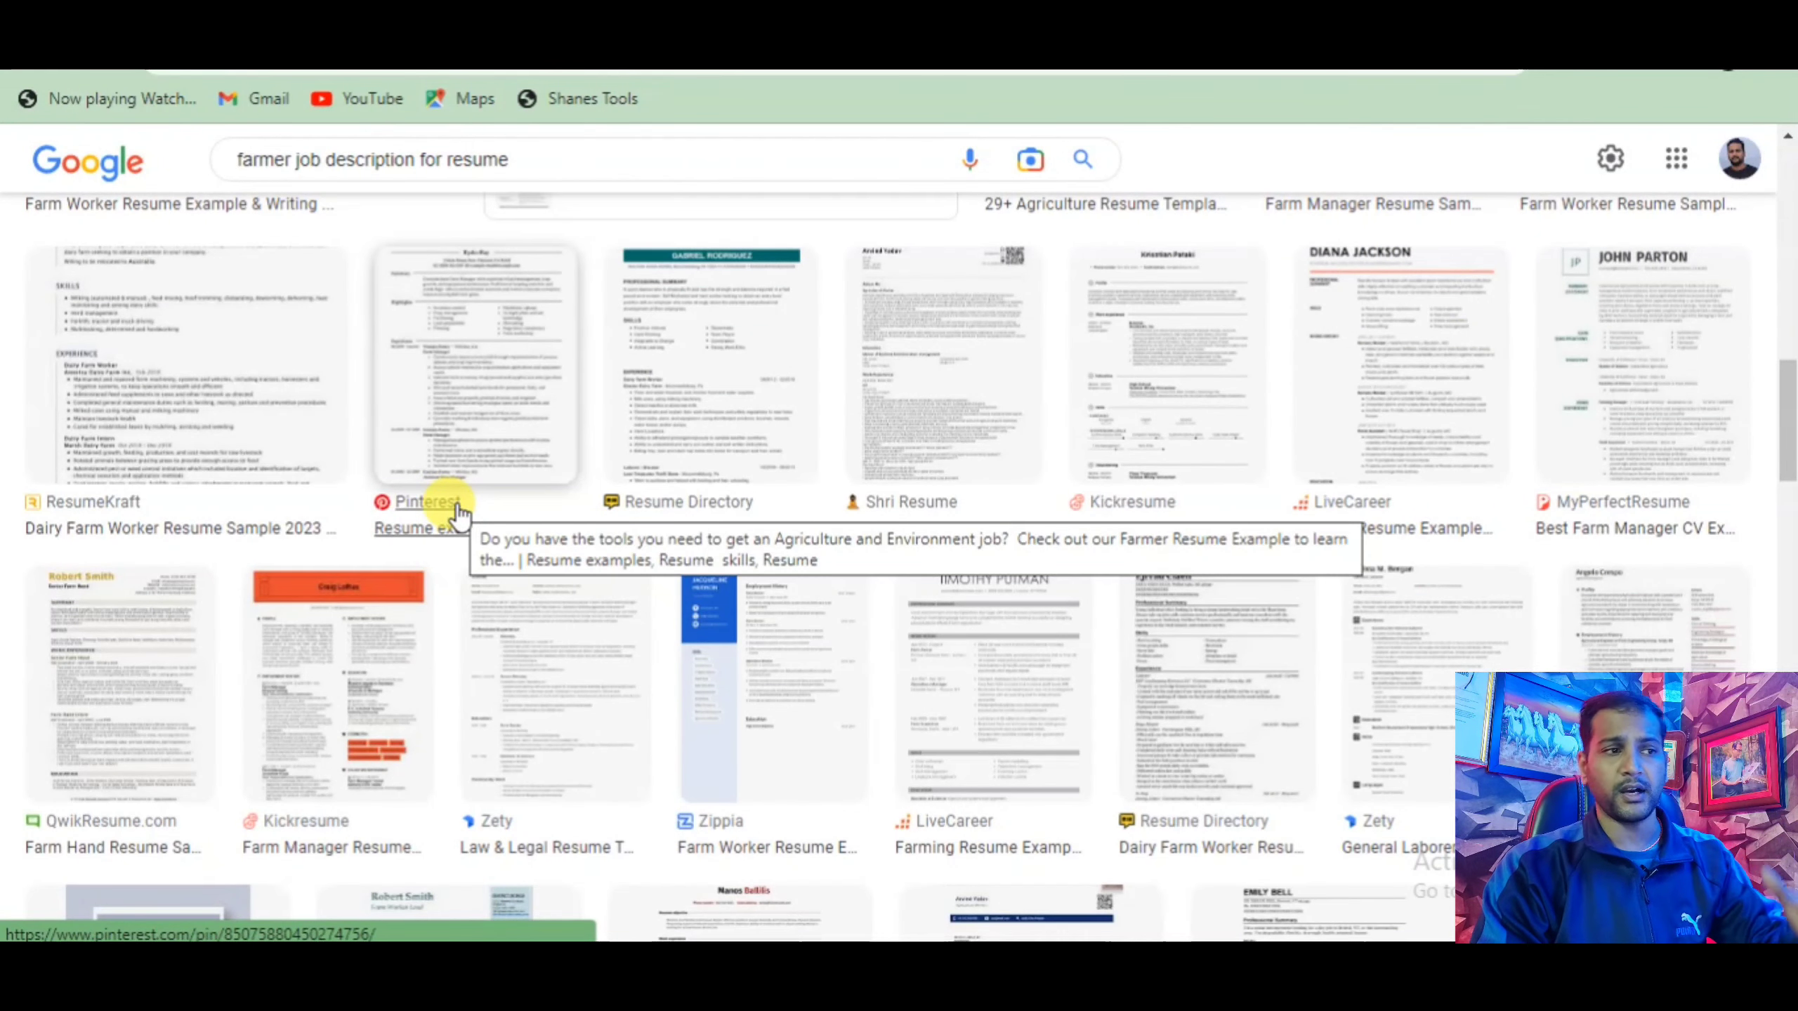
scroll(457, 512, up, 6)
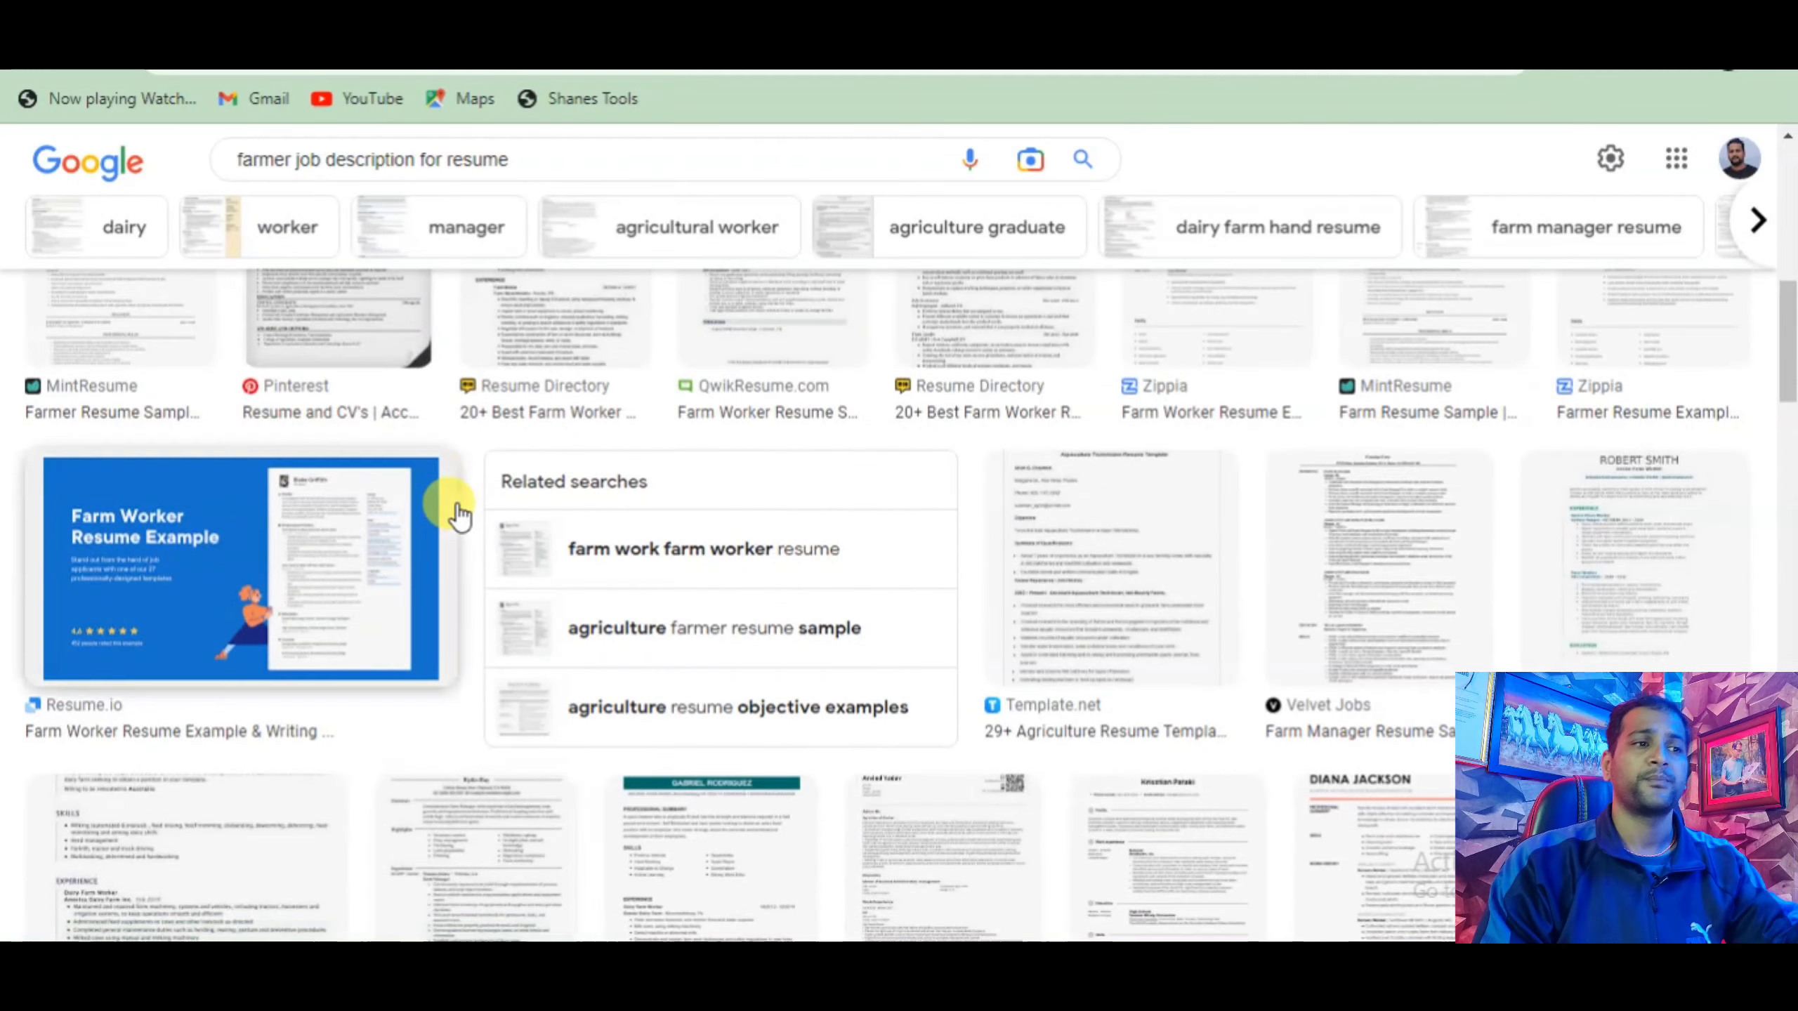
scroll(461, 514, up, 6)
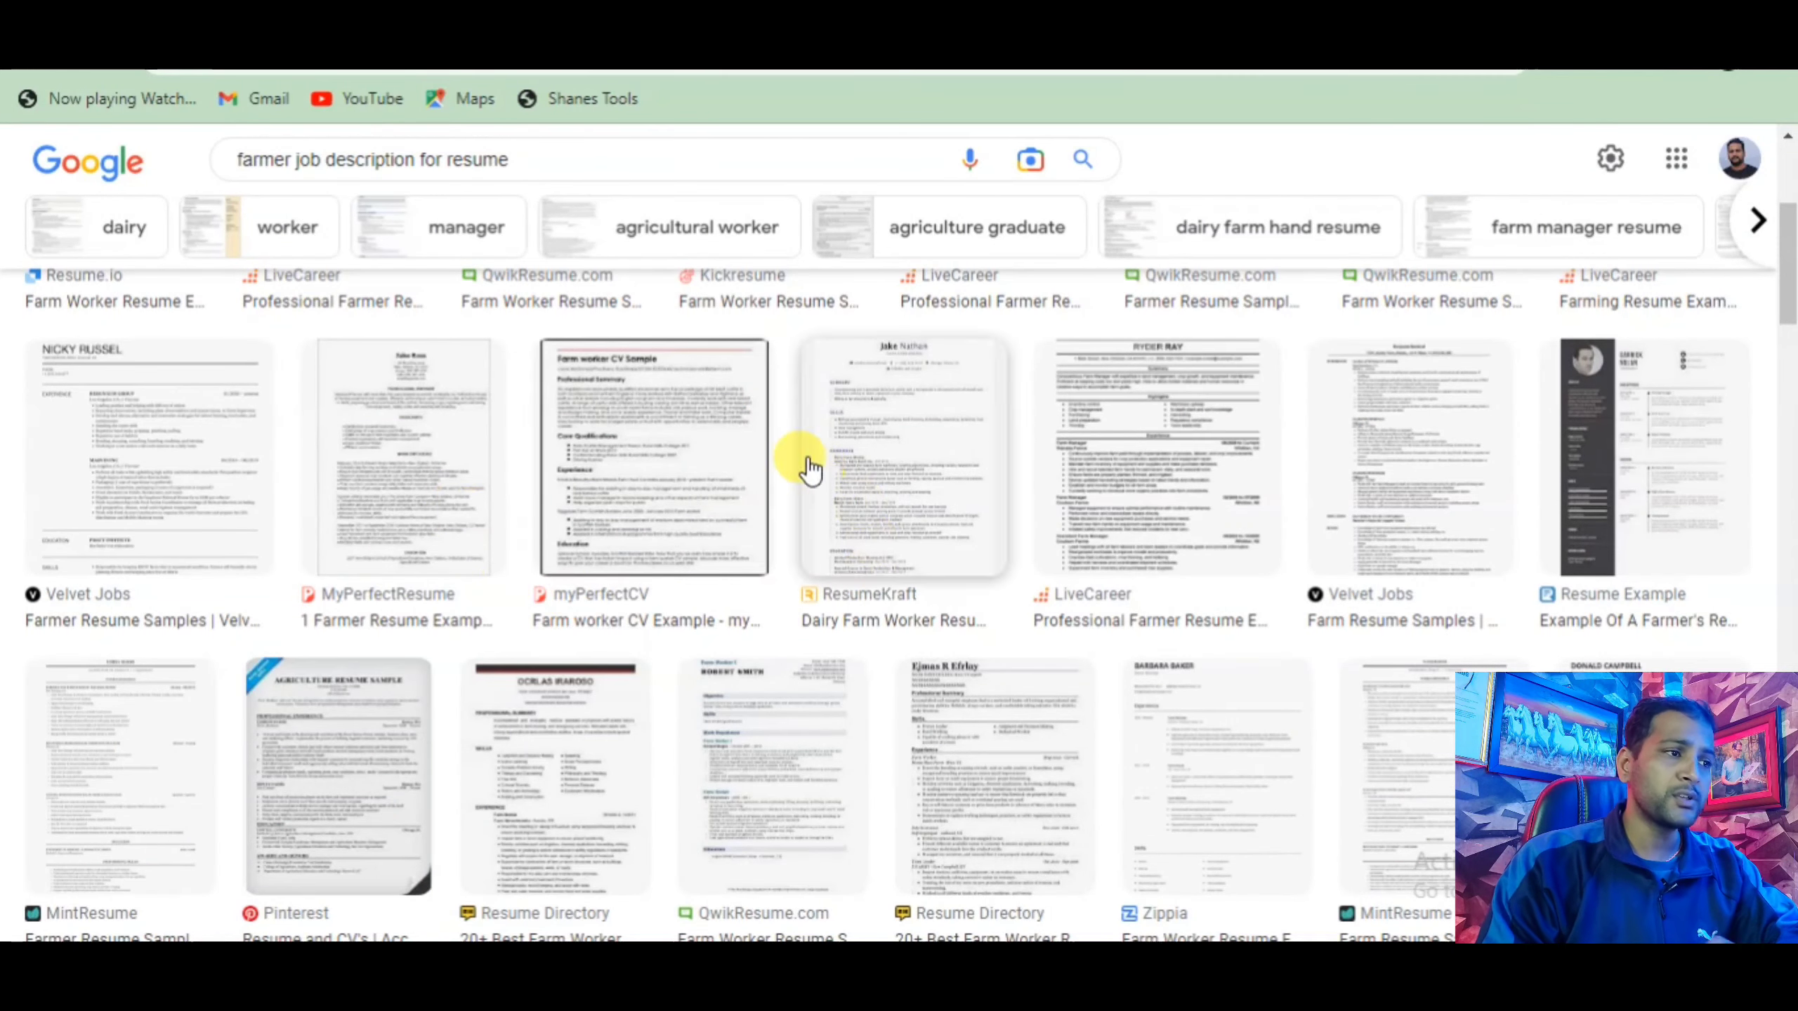
click(661, 474)
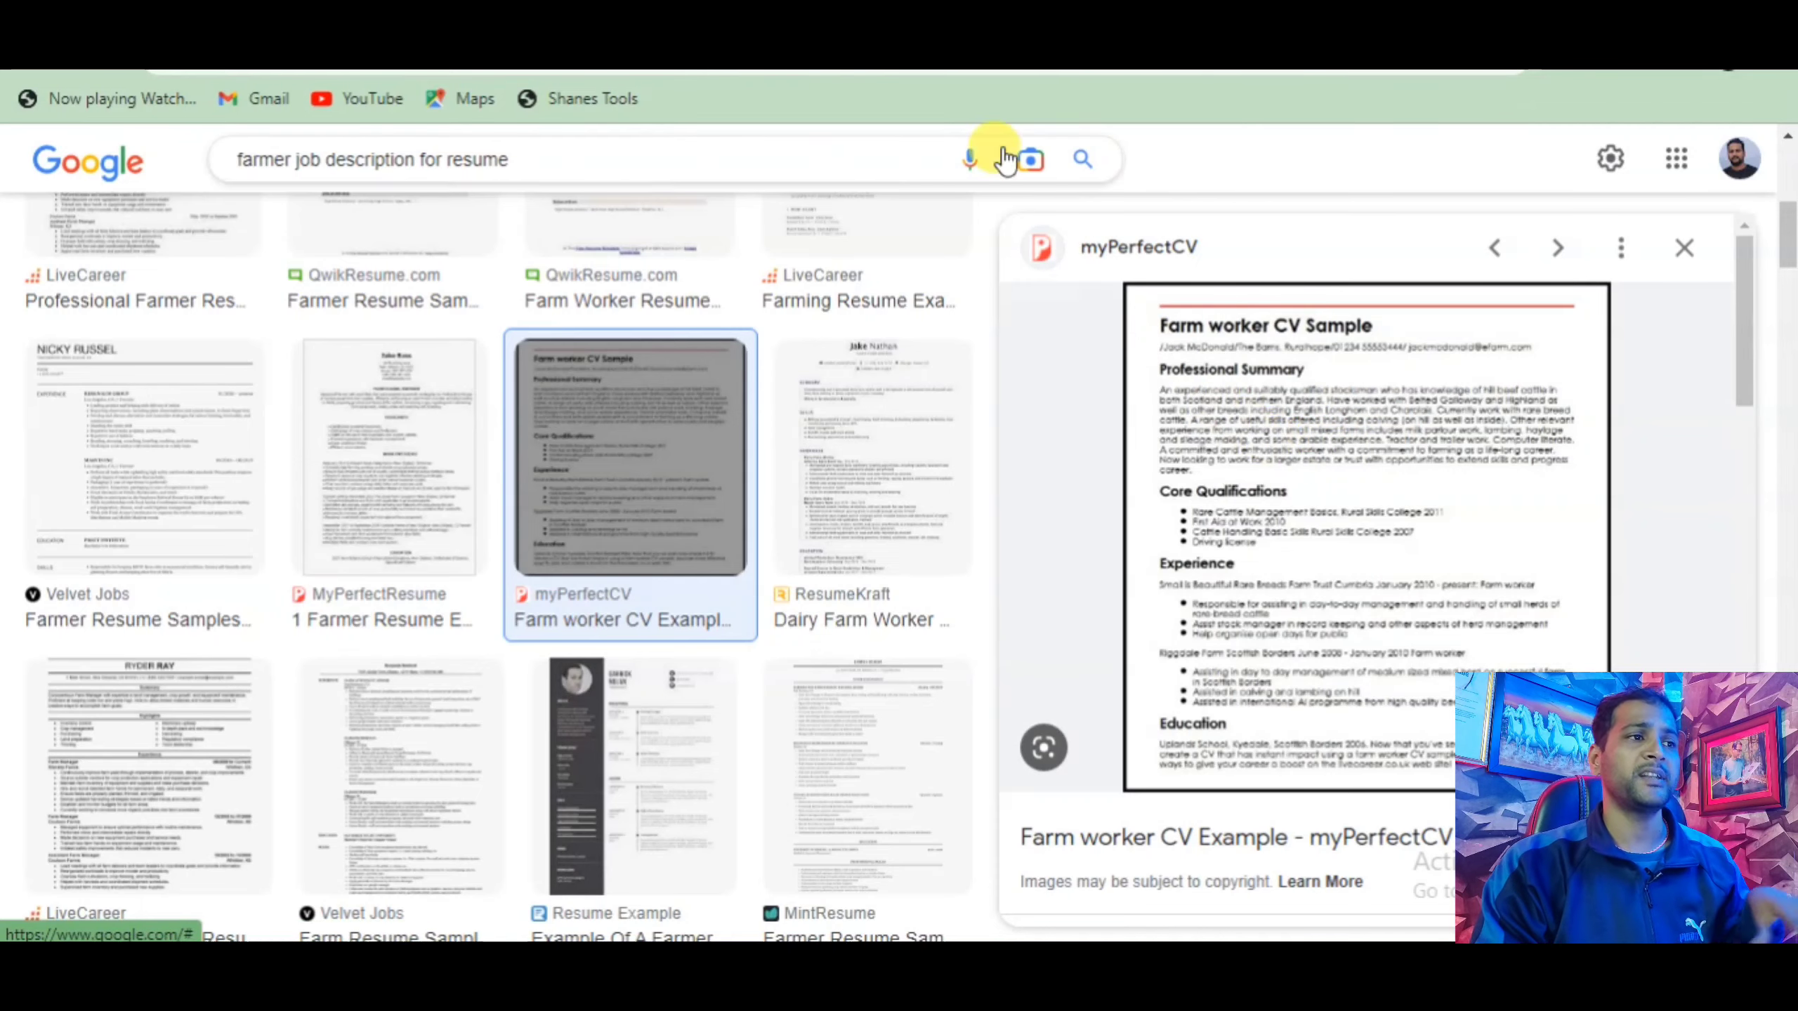
Compare the Velvet Jobs farmer resume with the Farm worker CV Sample, then return to the CV form.
click(694, 21)
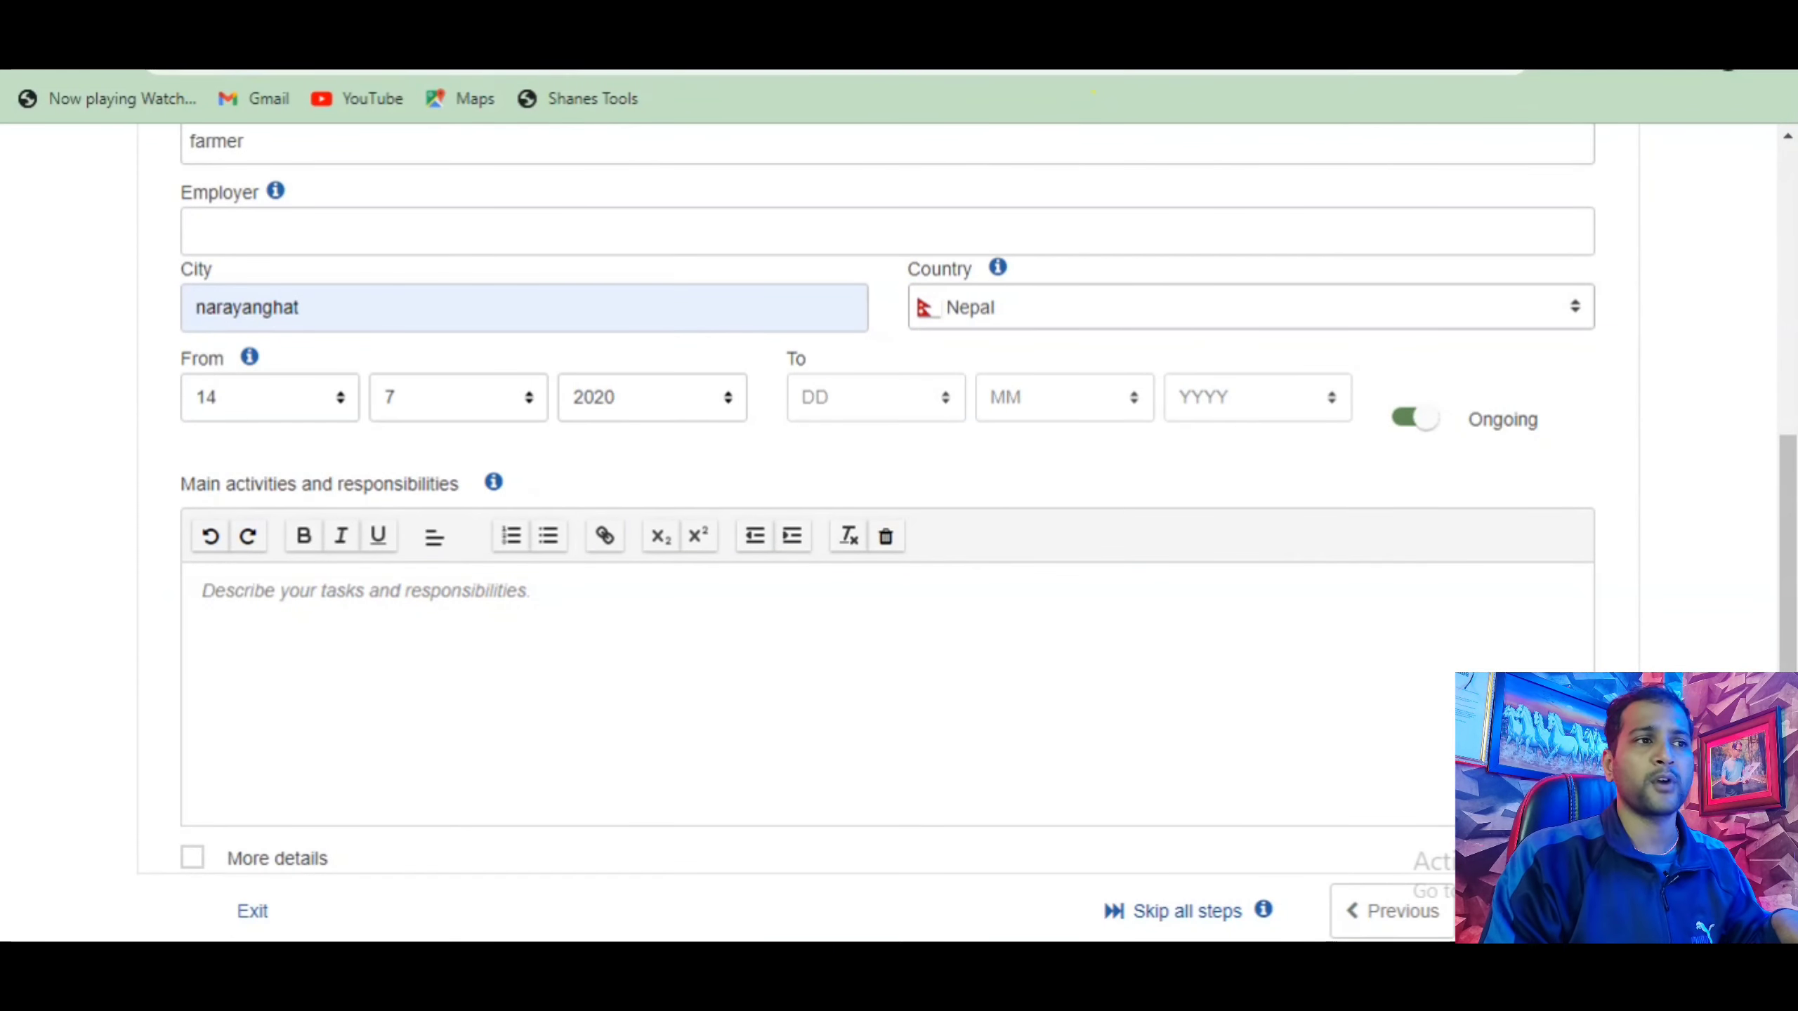
click(1114, 22)
click(806, 25)
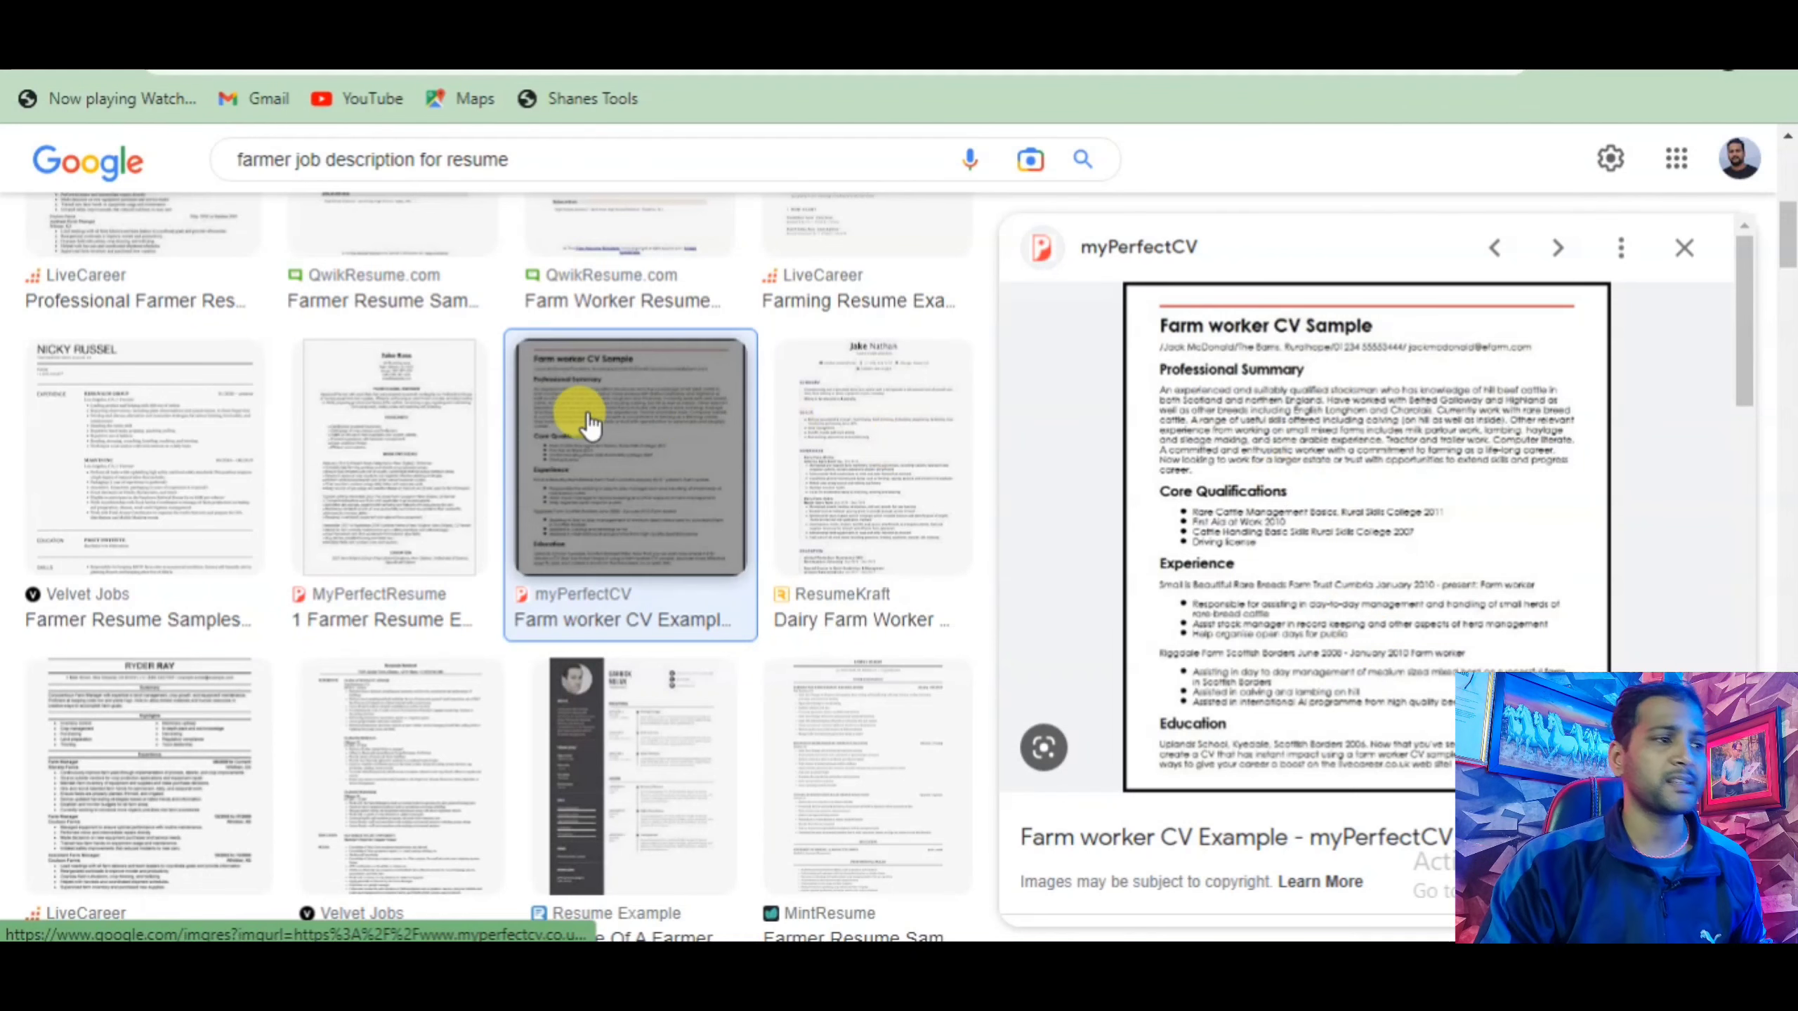
click(288, 429)
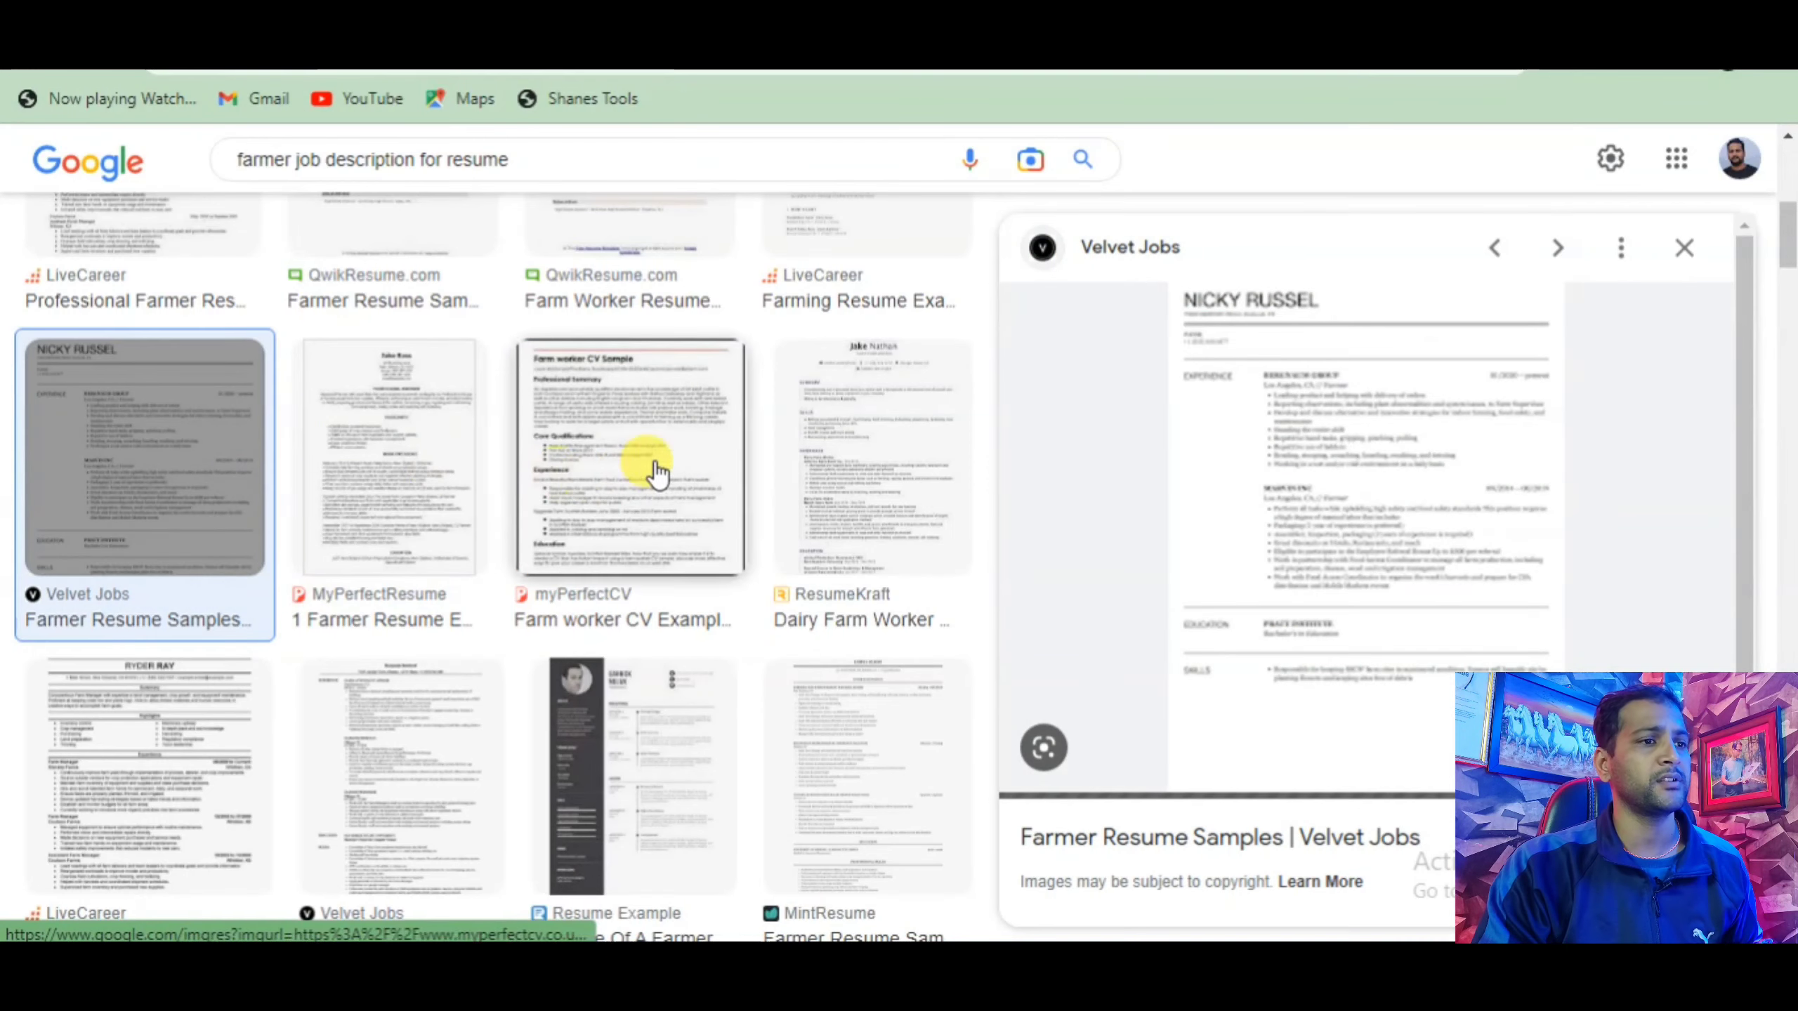
click(594, 512)
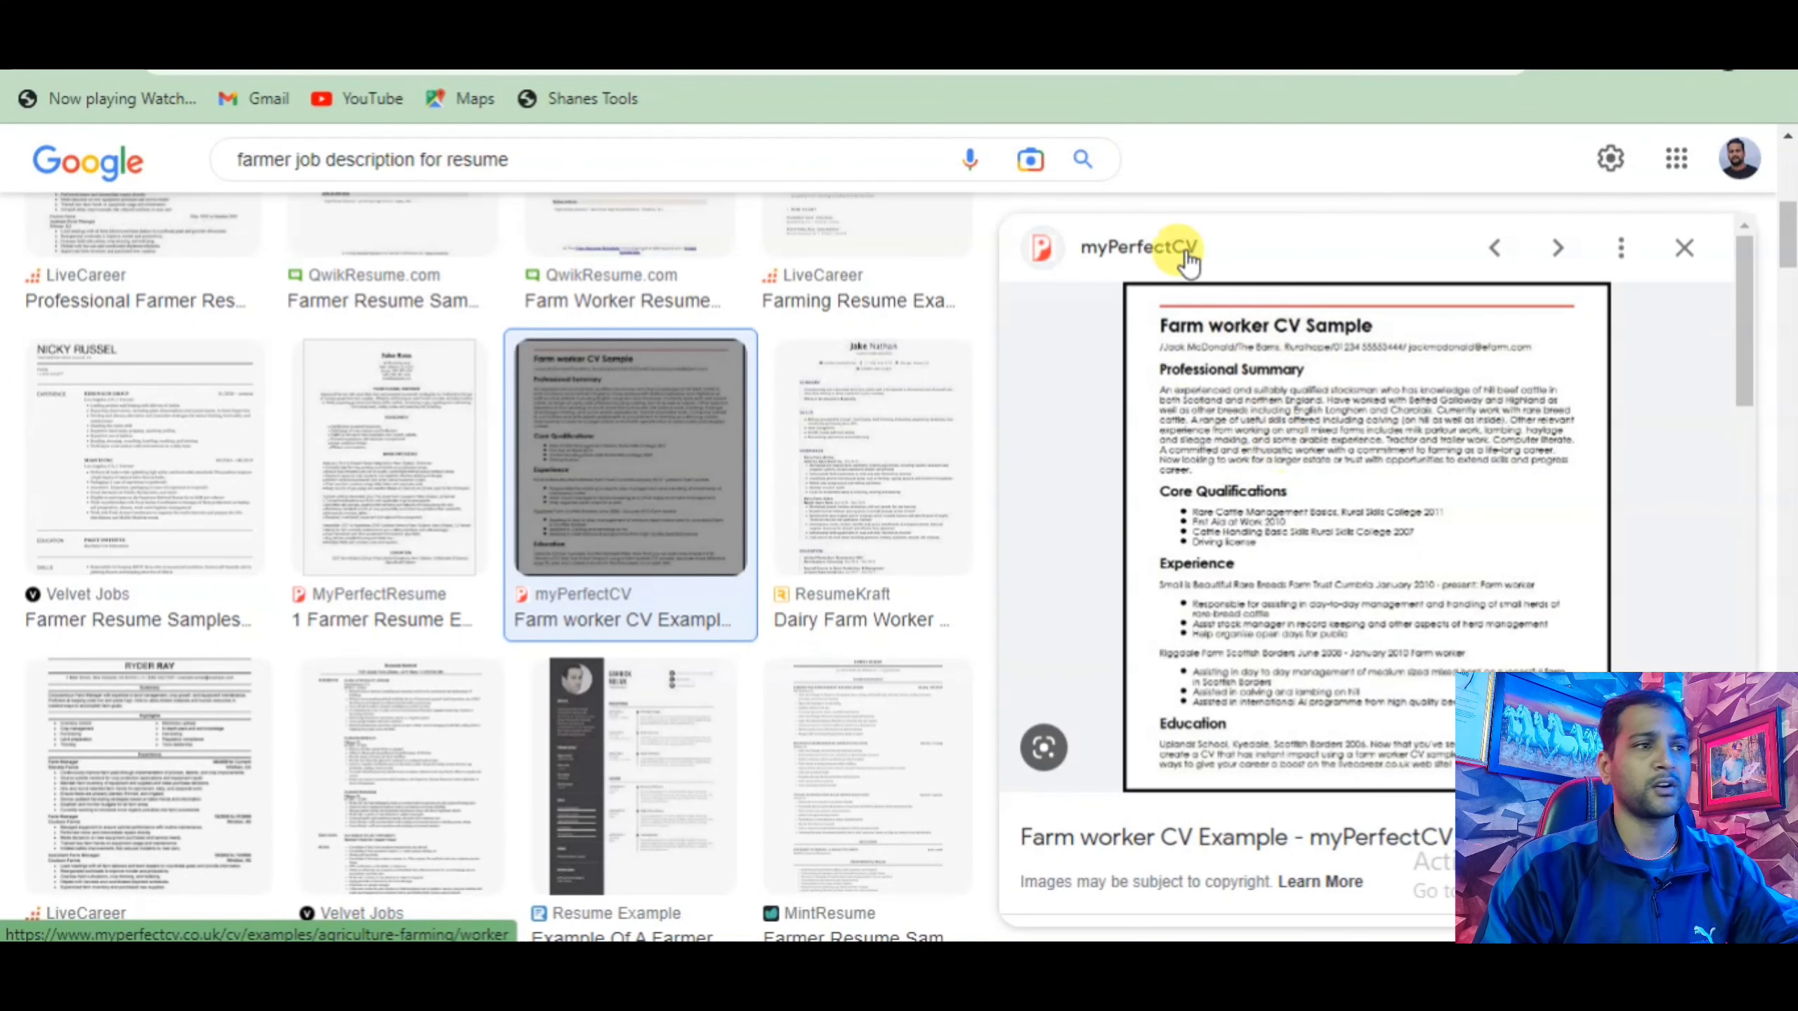
click(496, 15)
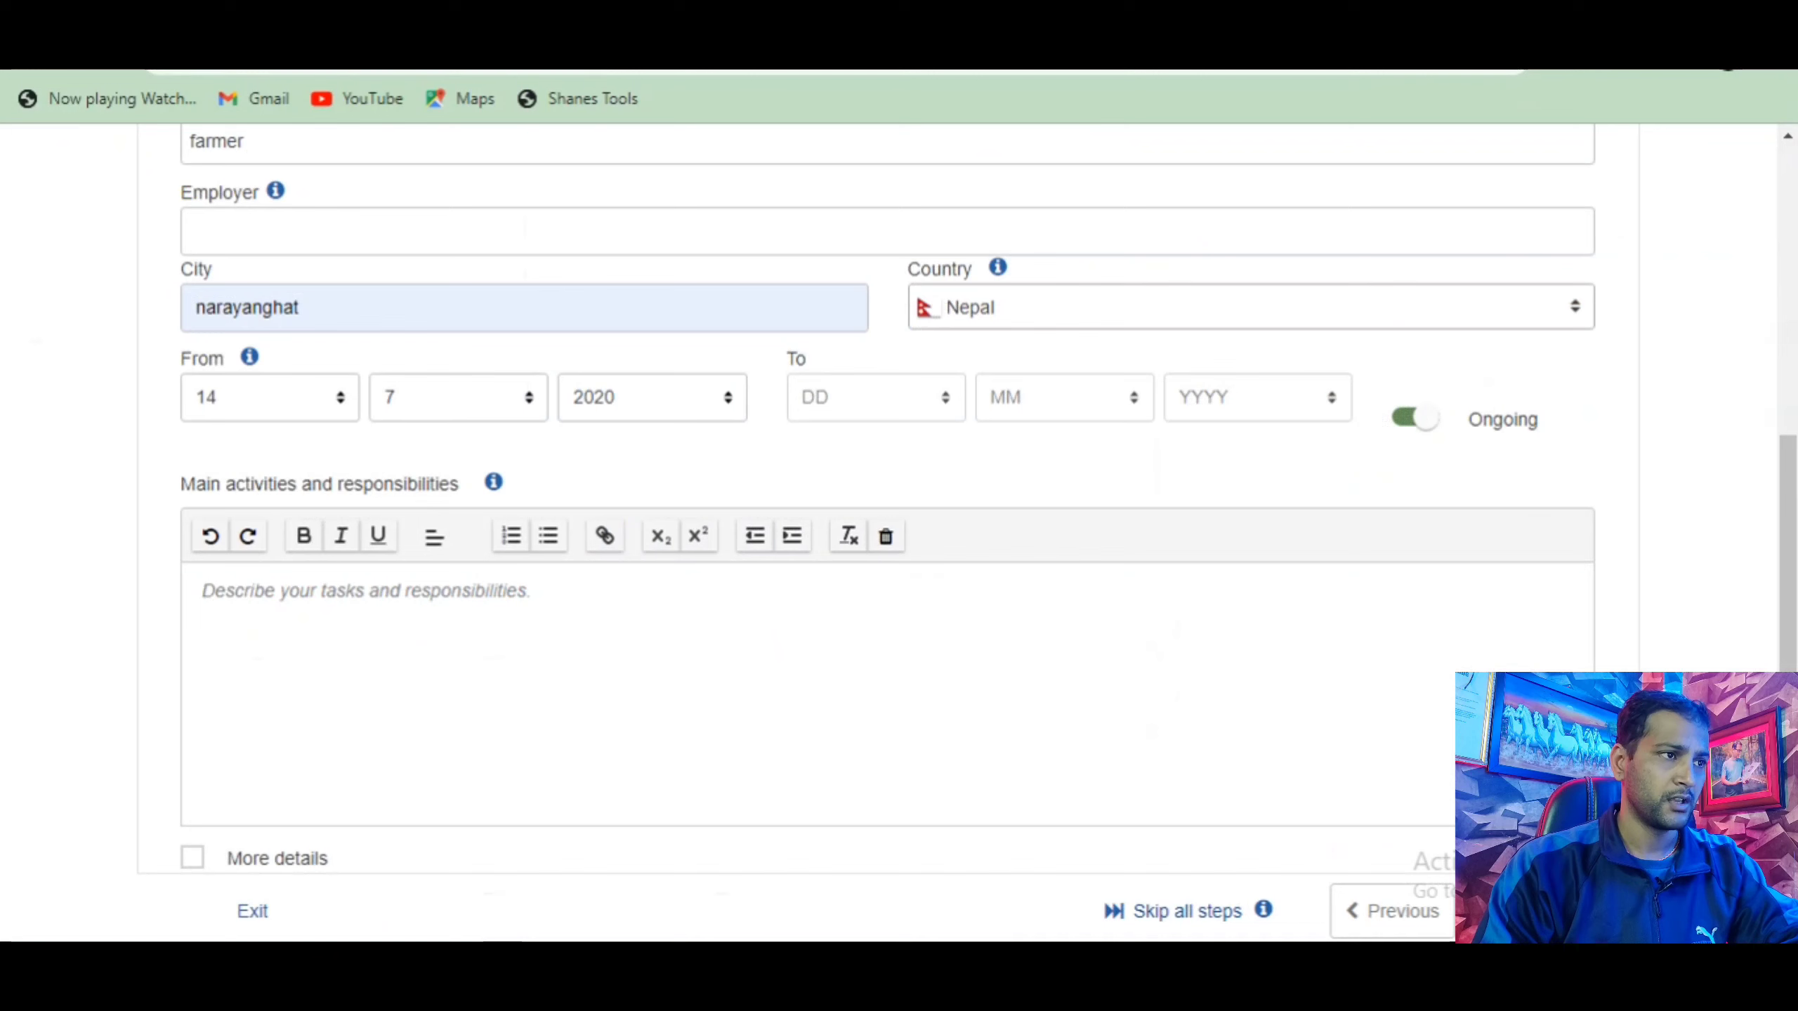
Enter three lines of filler text as the farmer job's main activities and responsibilities.
click(453, 645)
text(hgcnhb,jn,jn.,knm.bm,)
key(Return)
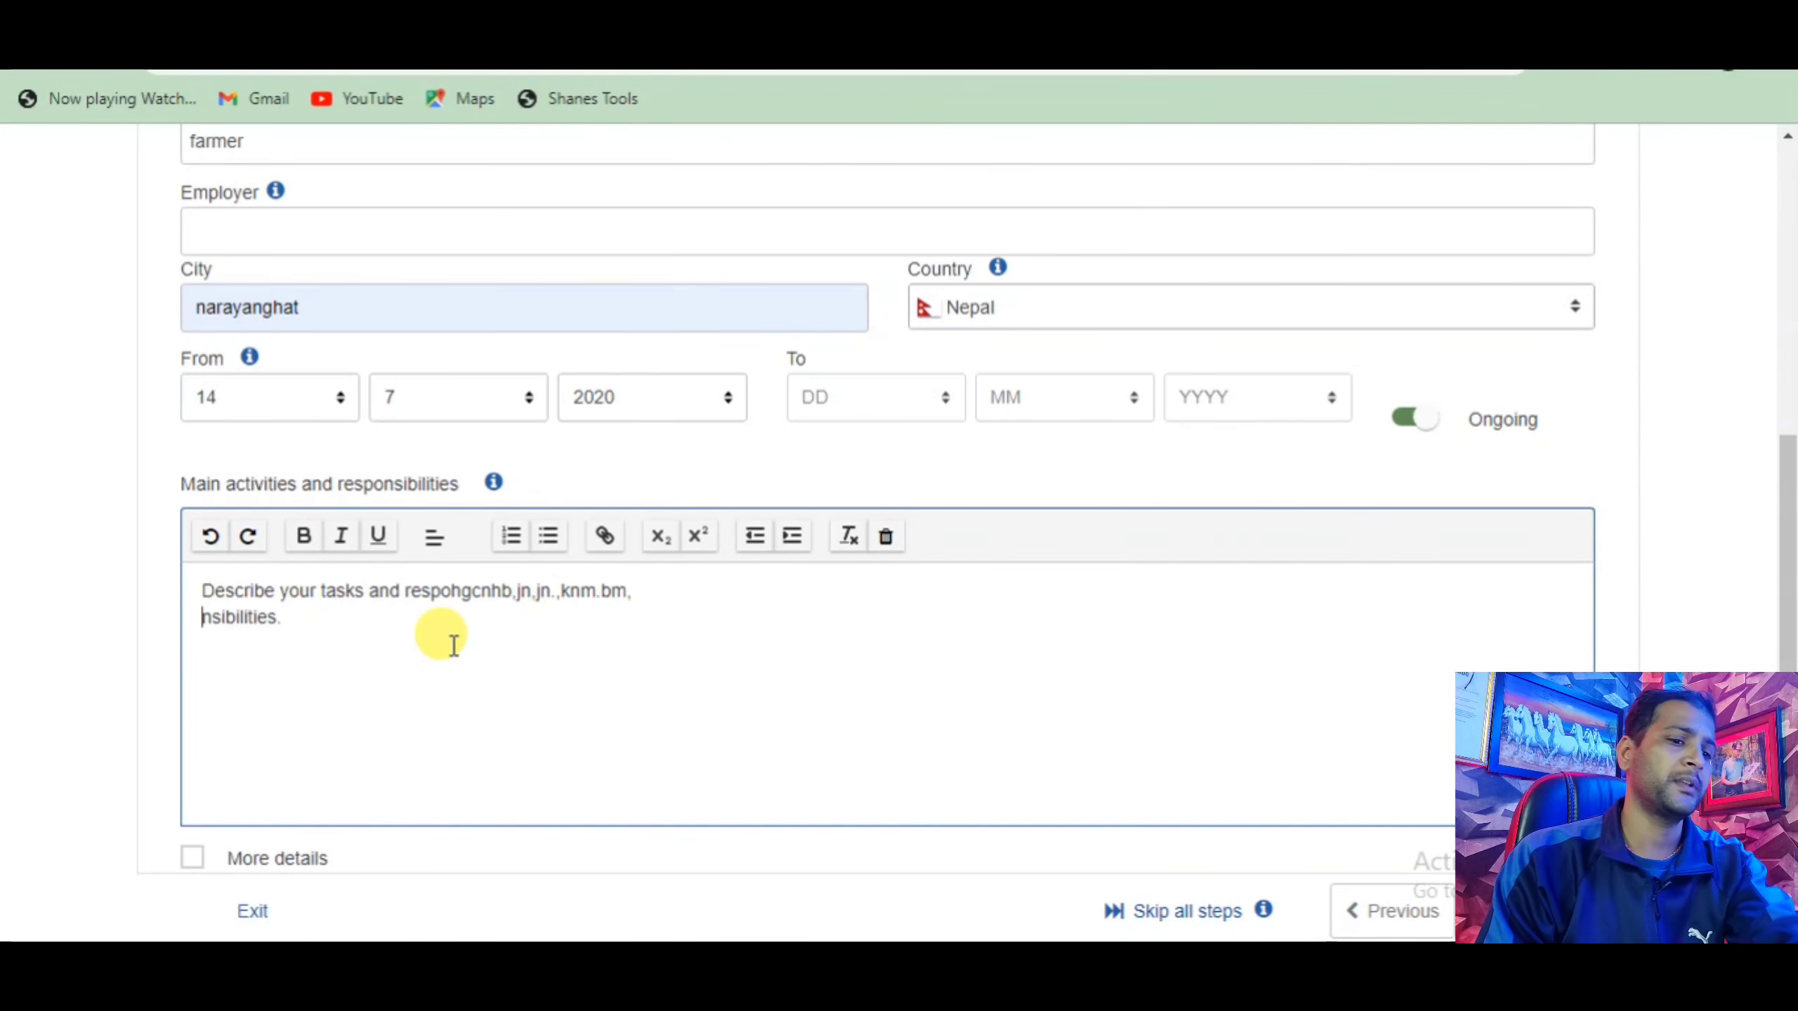
text(hmnbh,jn,km.)
key(Return)
text(gjmhbkjk,j)
key(Return)
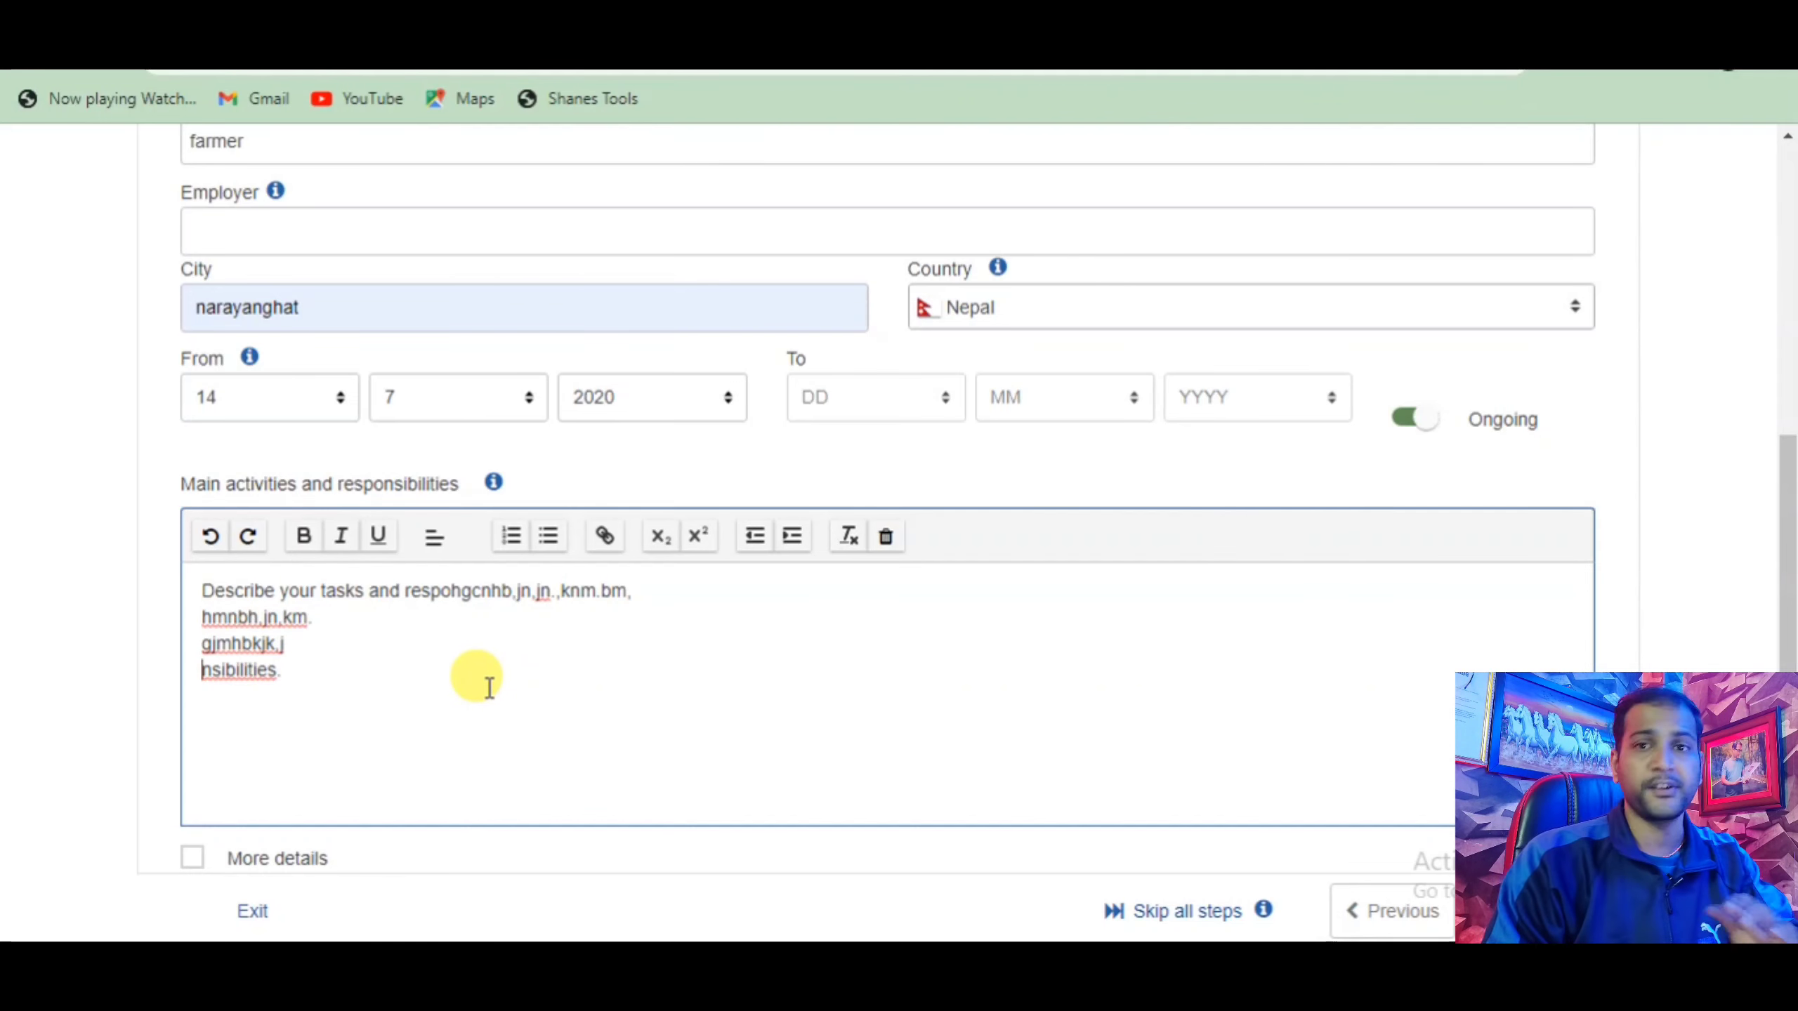
Finish the farmer work experience entry and advance to Education and training.
scroll(488, 687, down, 3)
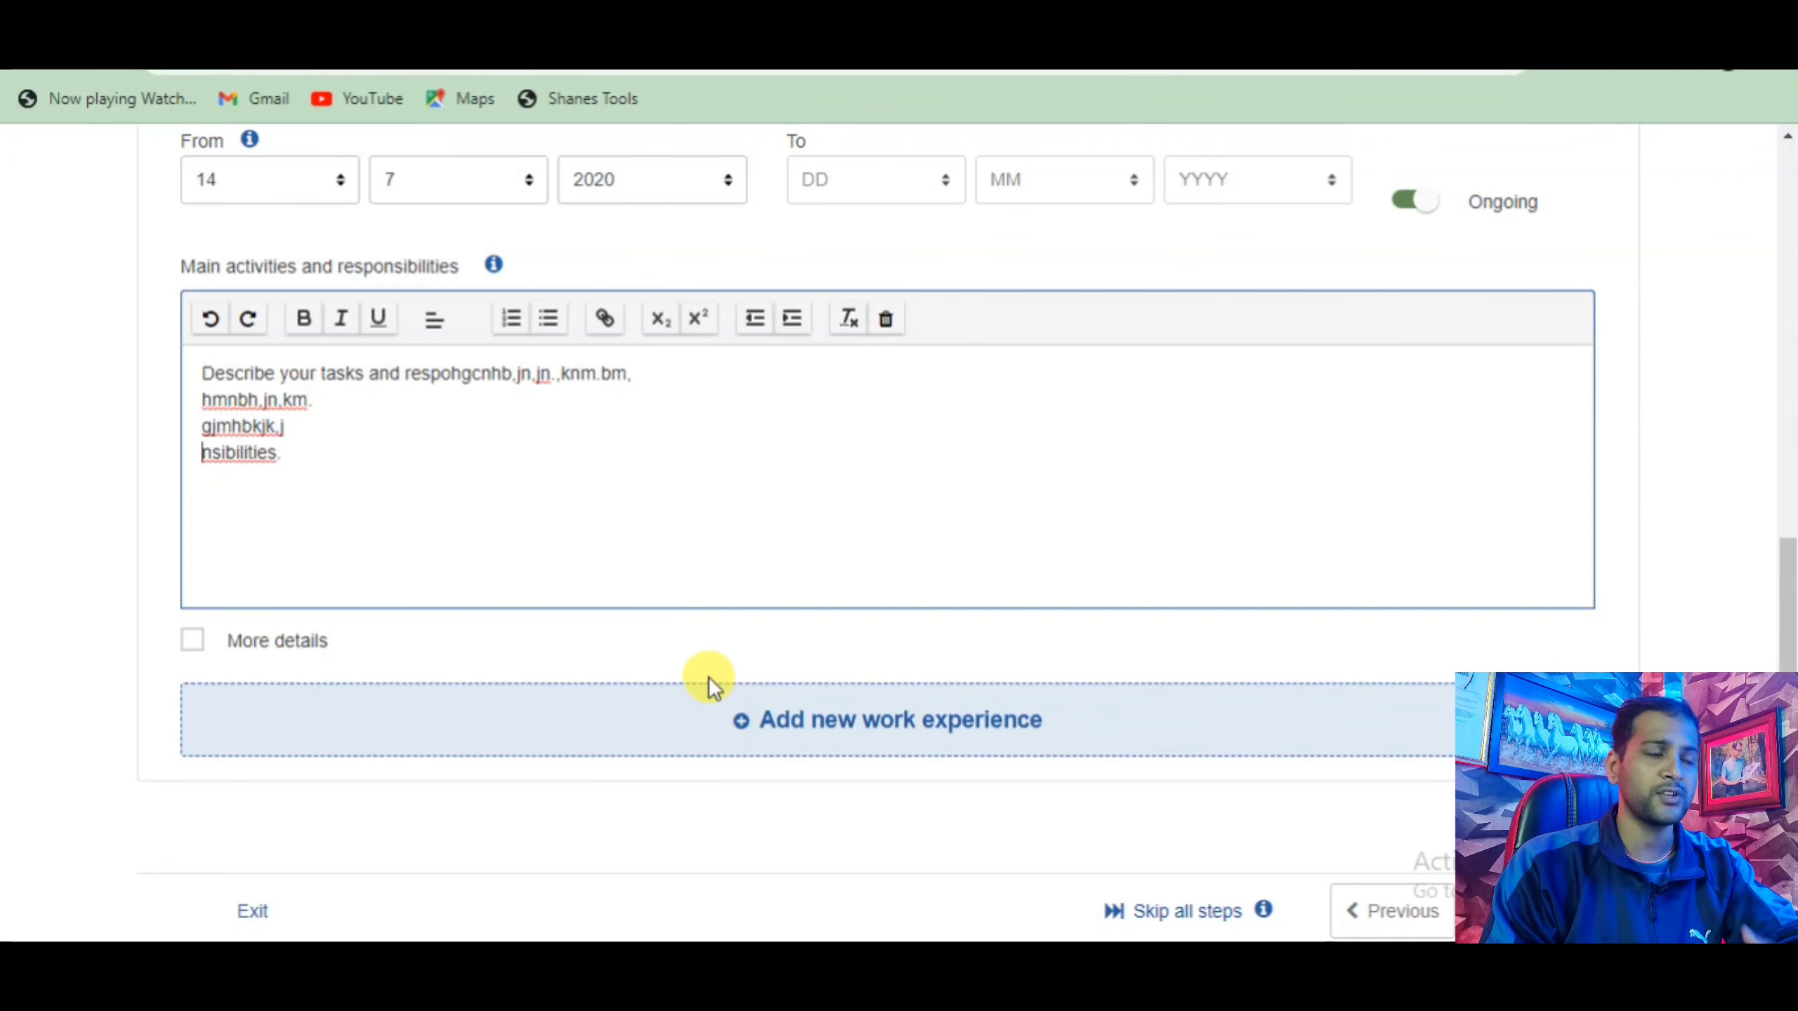
click(712, 705)
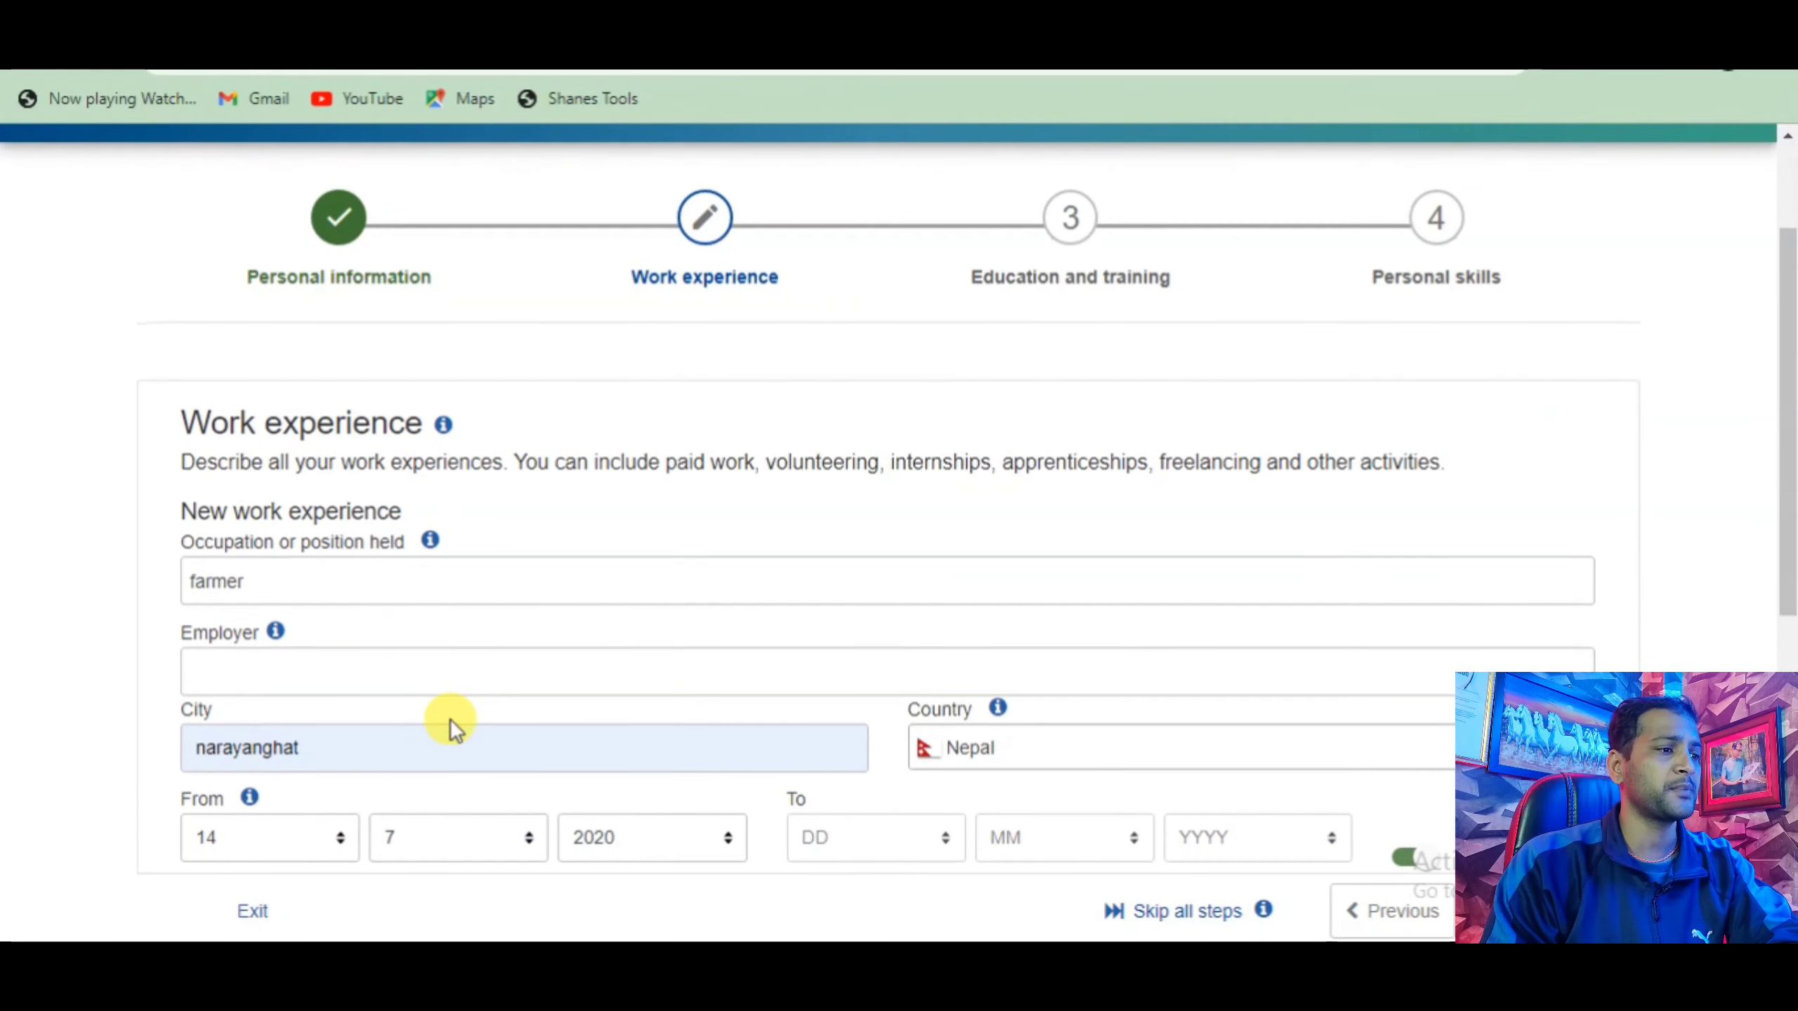
scroll(467, 719, down, 8)
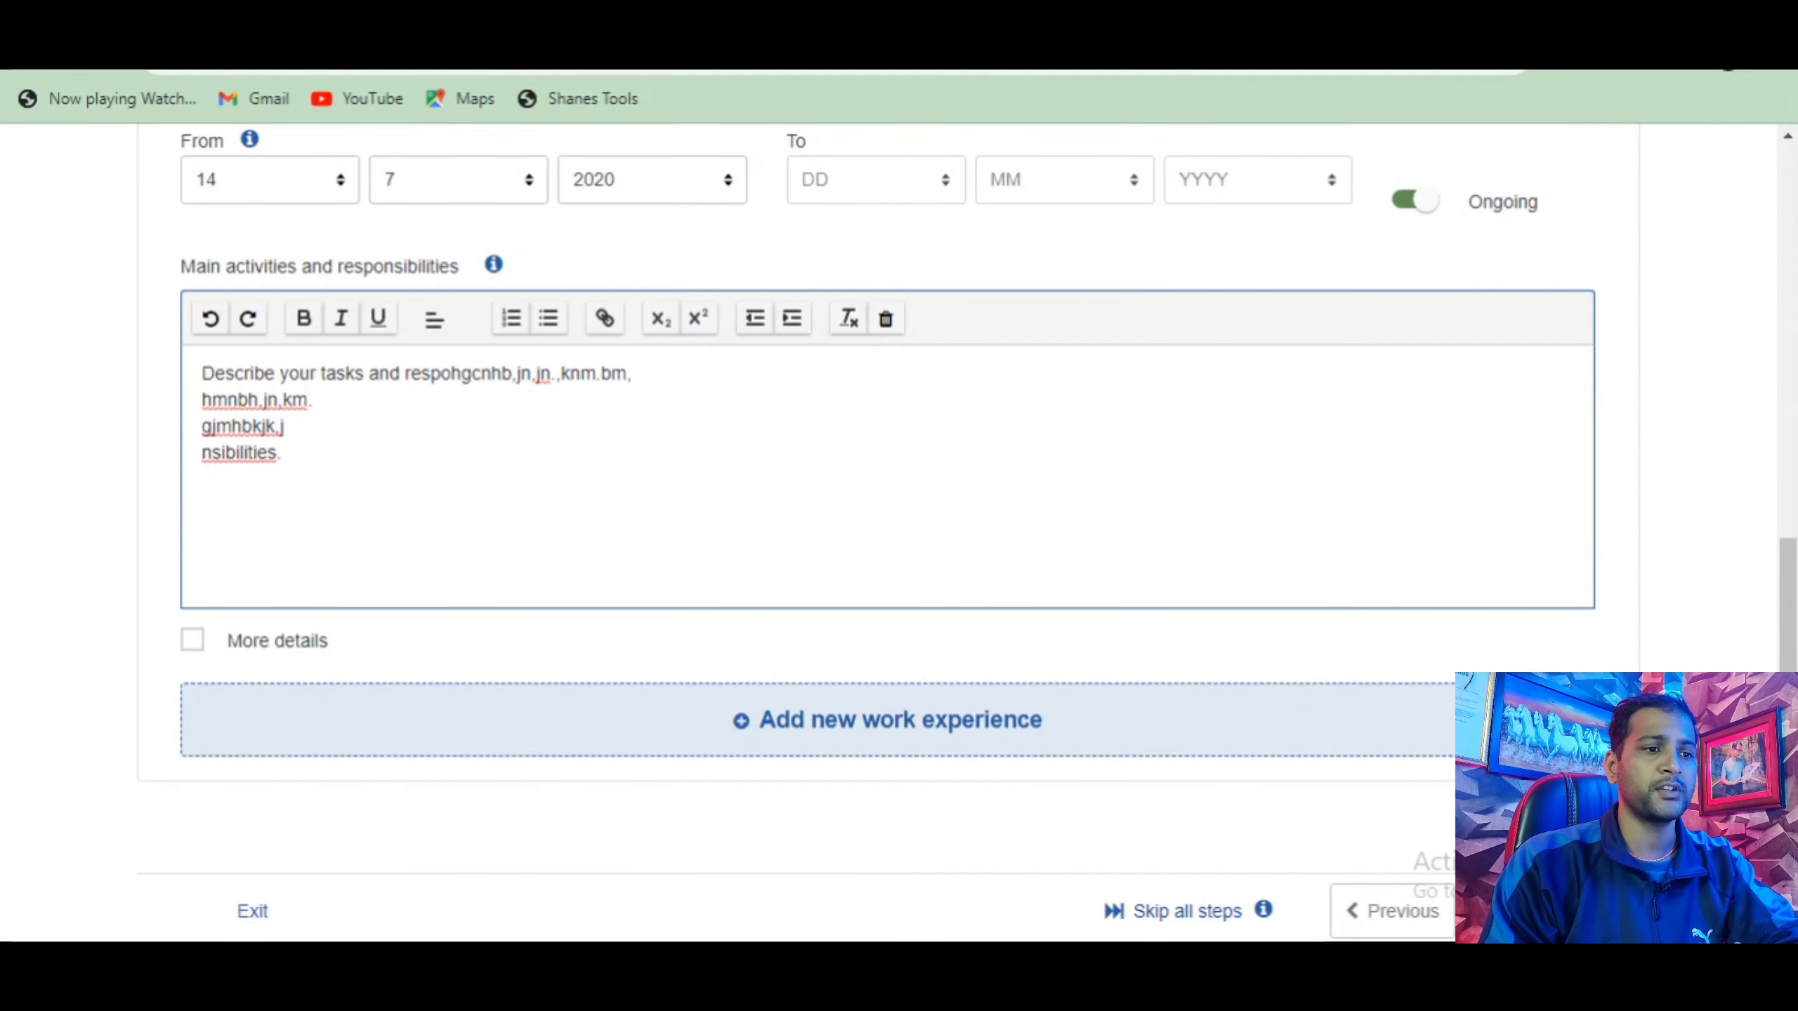
click(1532, 911)
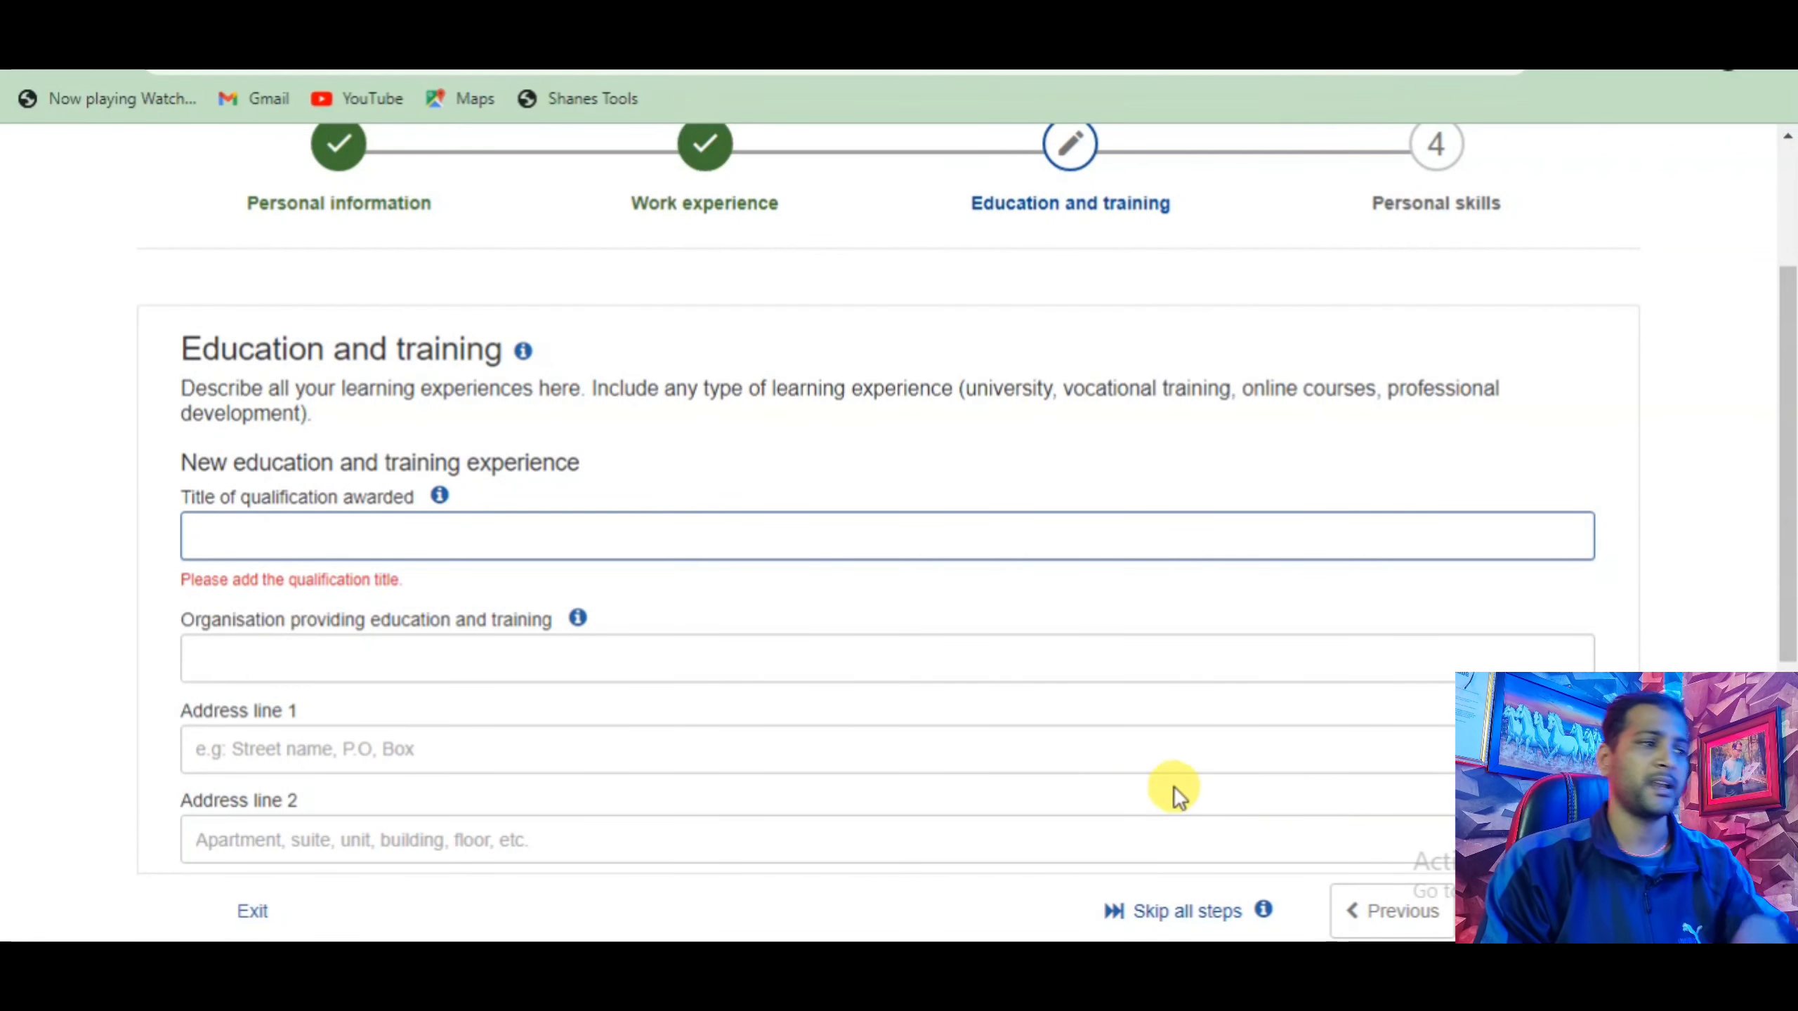
Scroll through the Education and training form, leaving every field blank.
scroll(446, 568, down, 2)
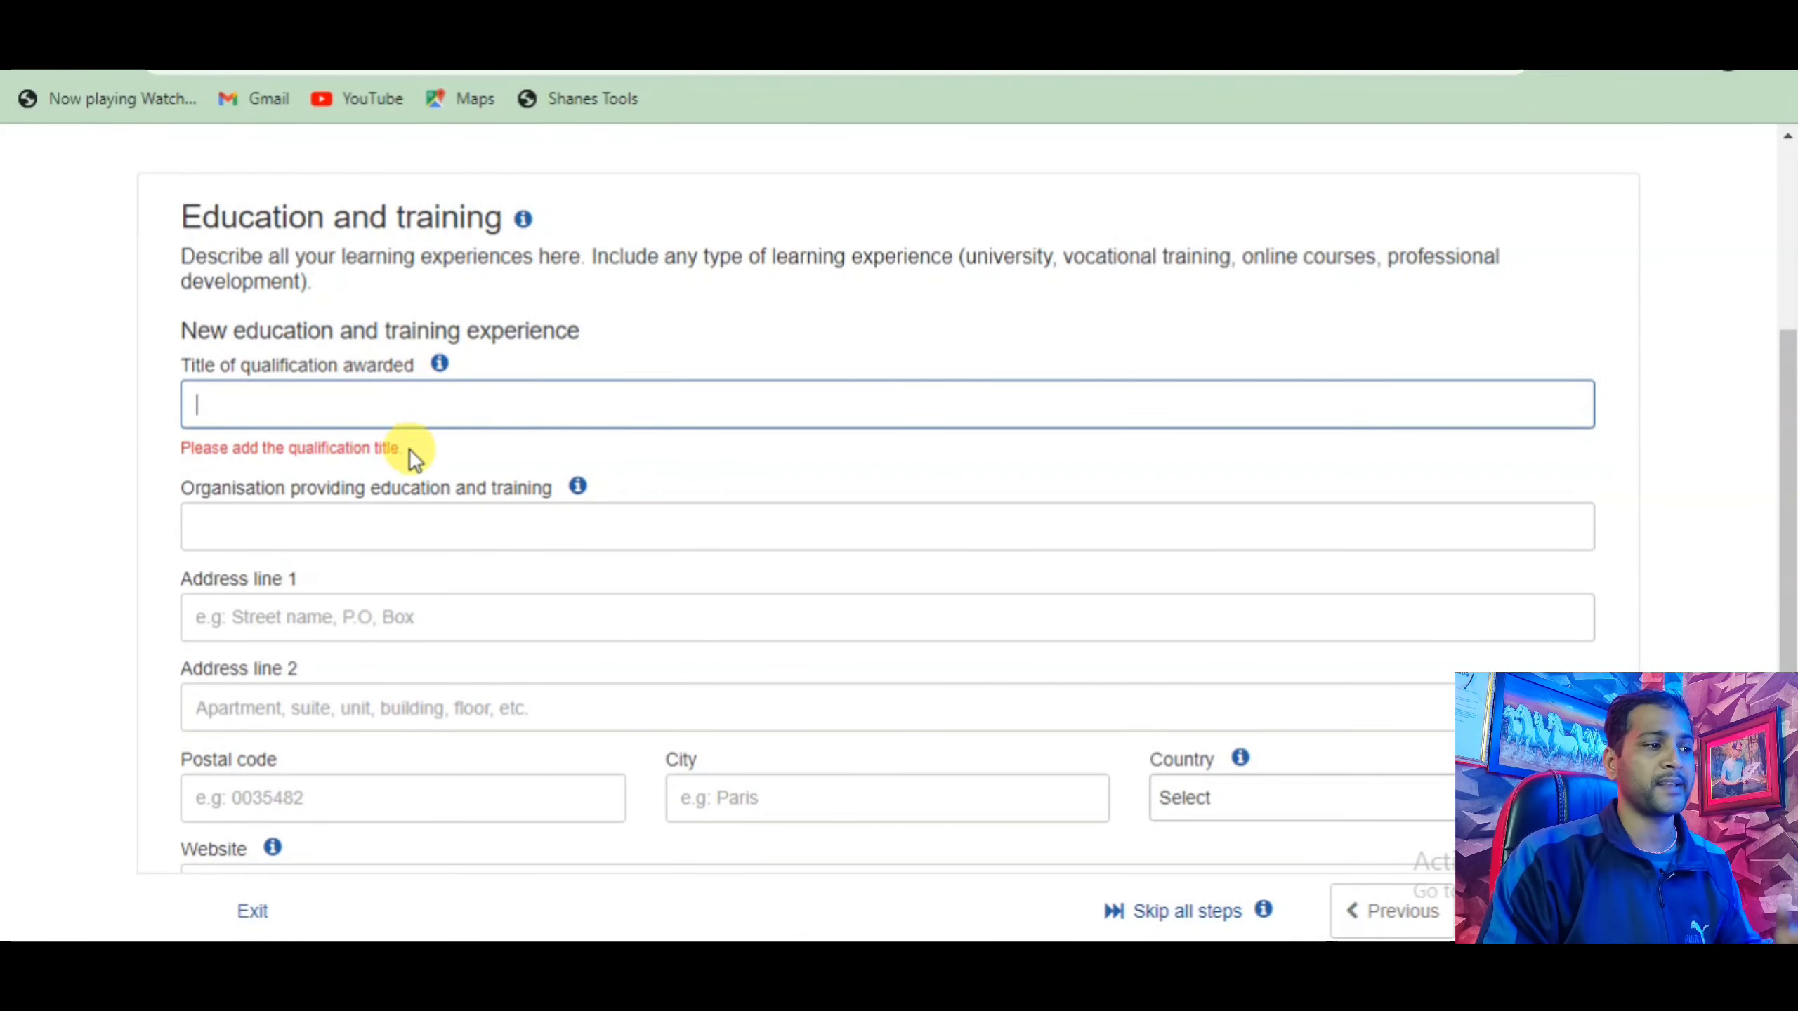
scroll(356, 695, down, 5)
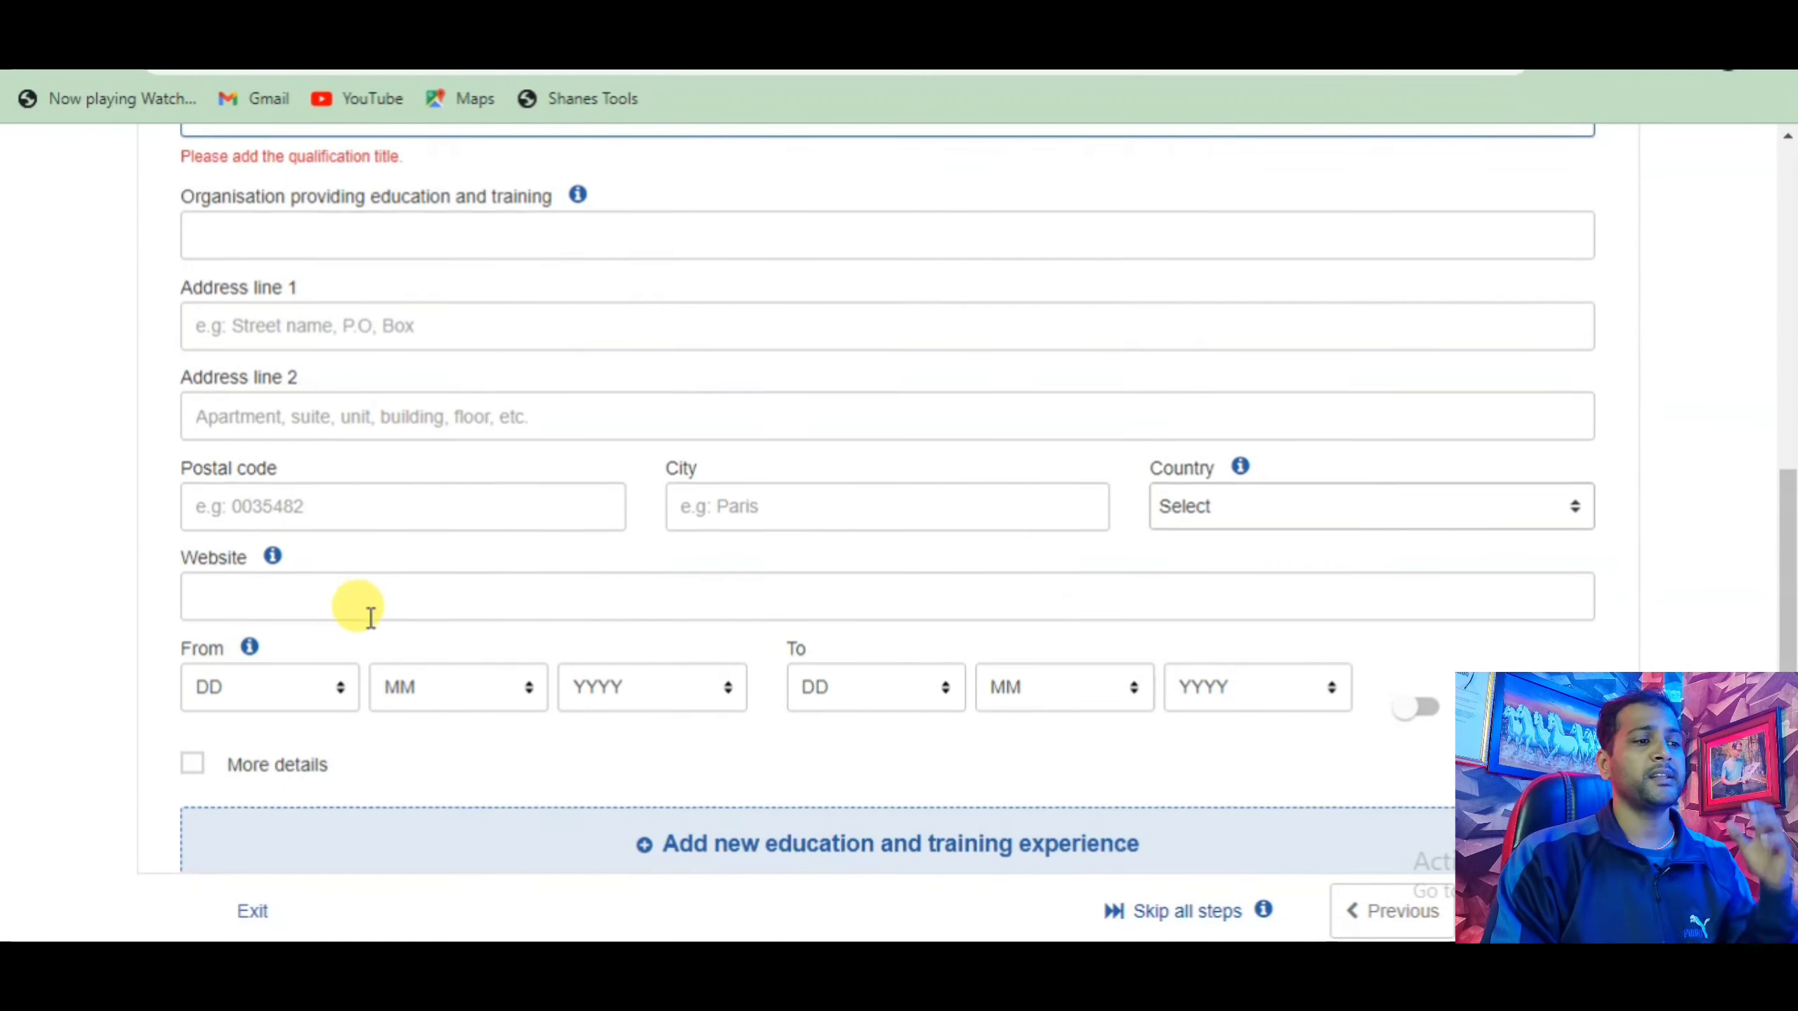
scroll(510, 697, up, 5)
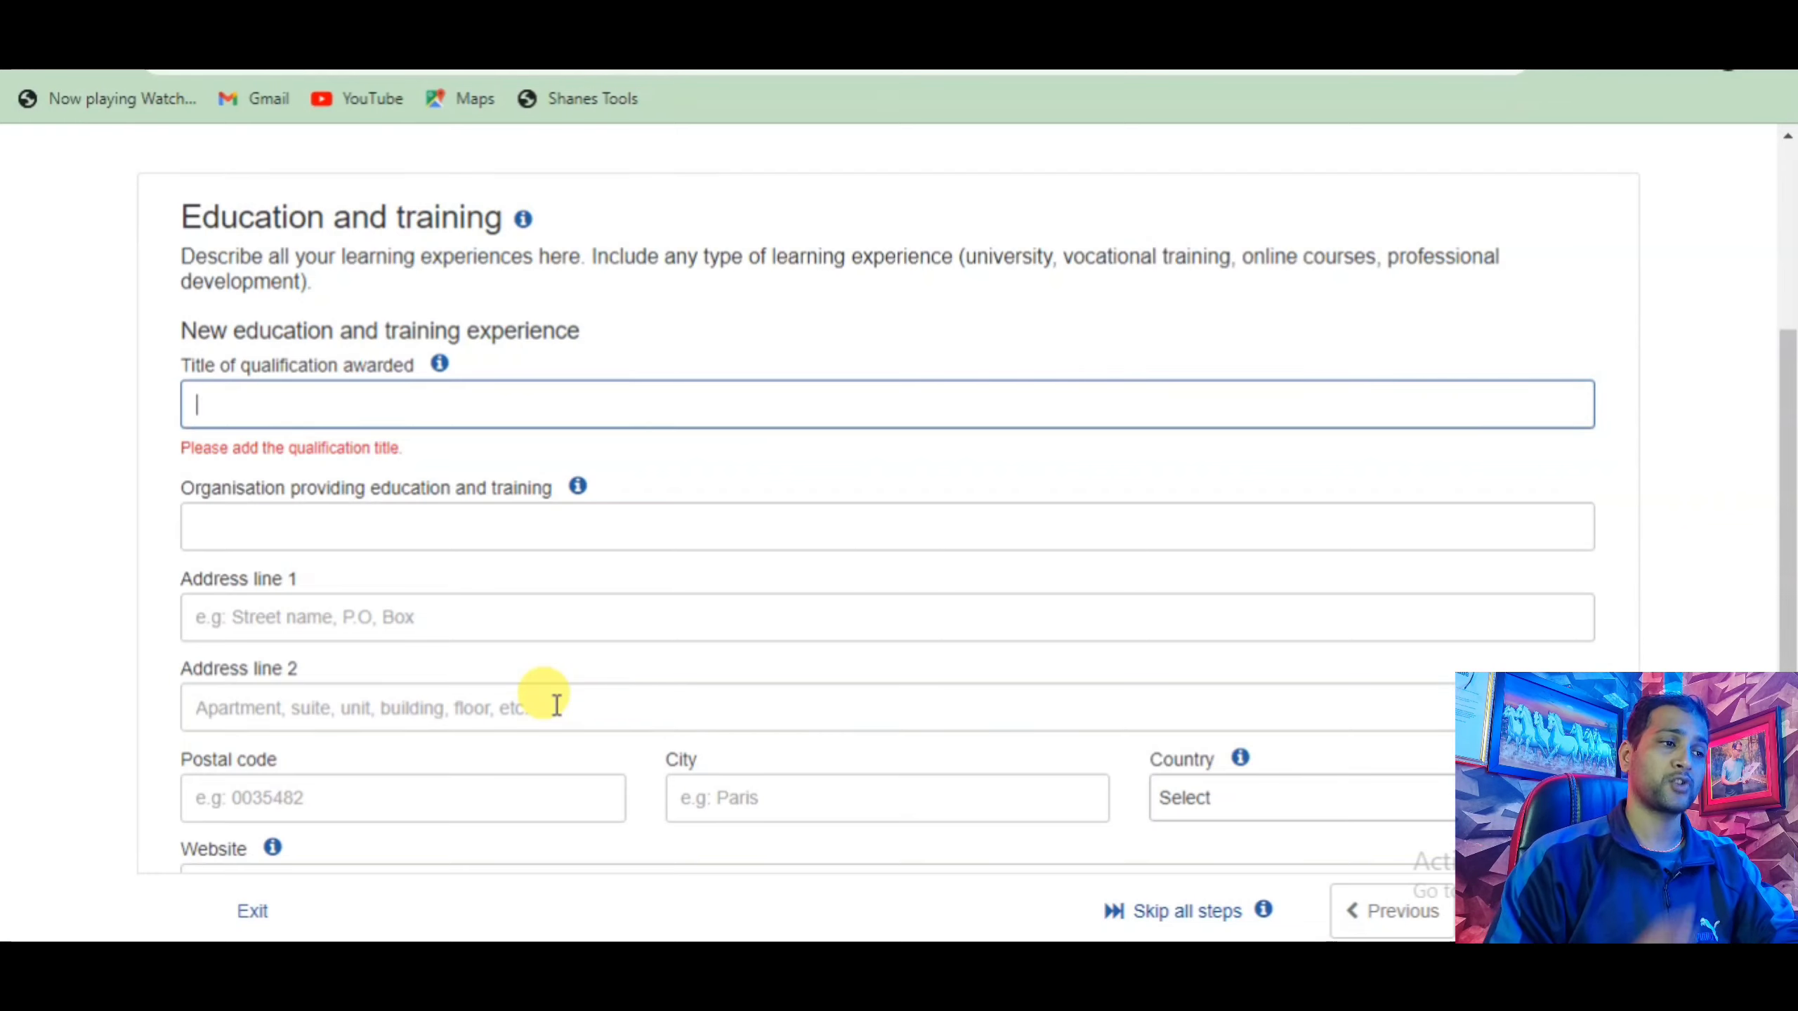
scroll(555, 698, down, 3)
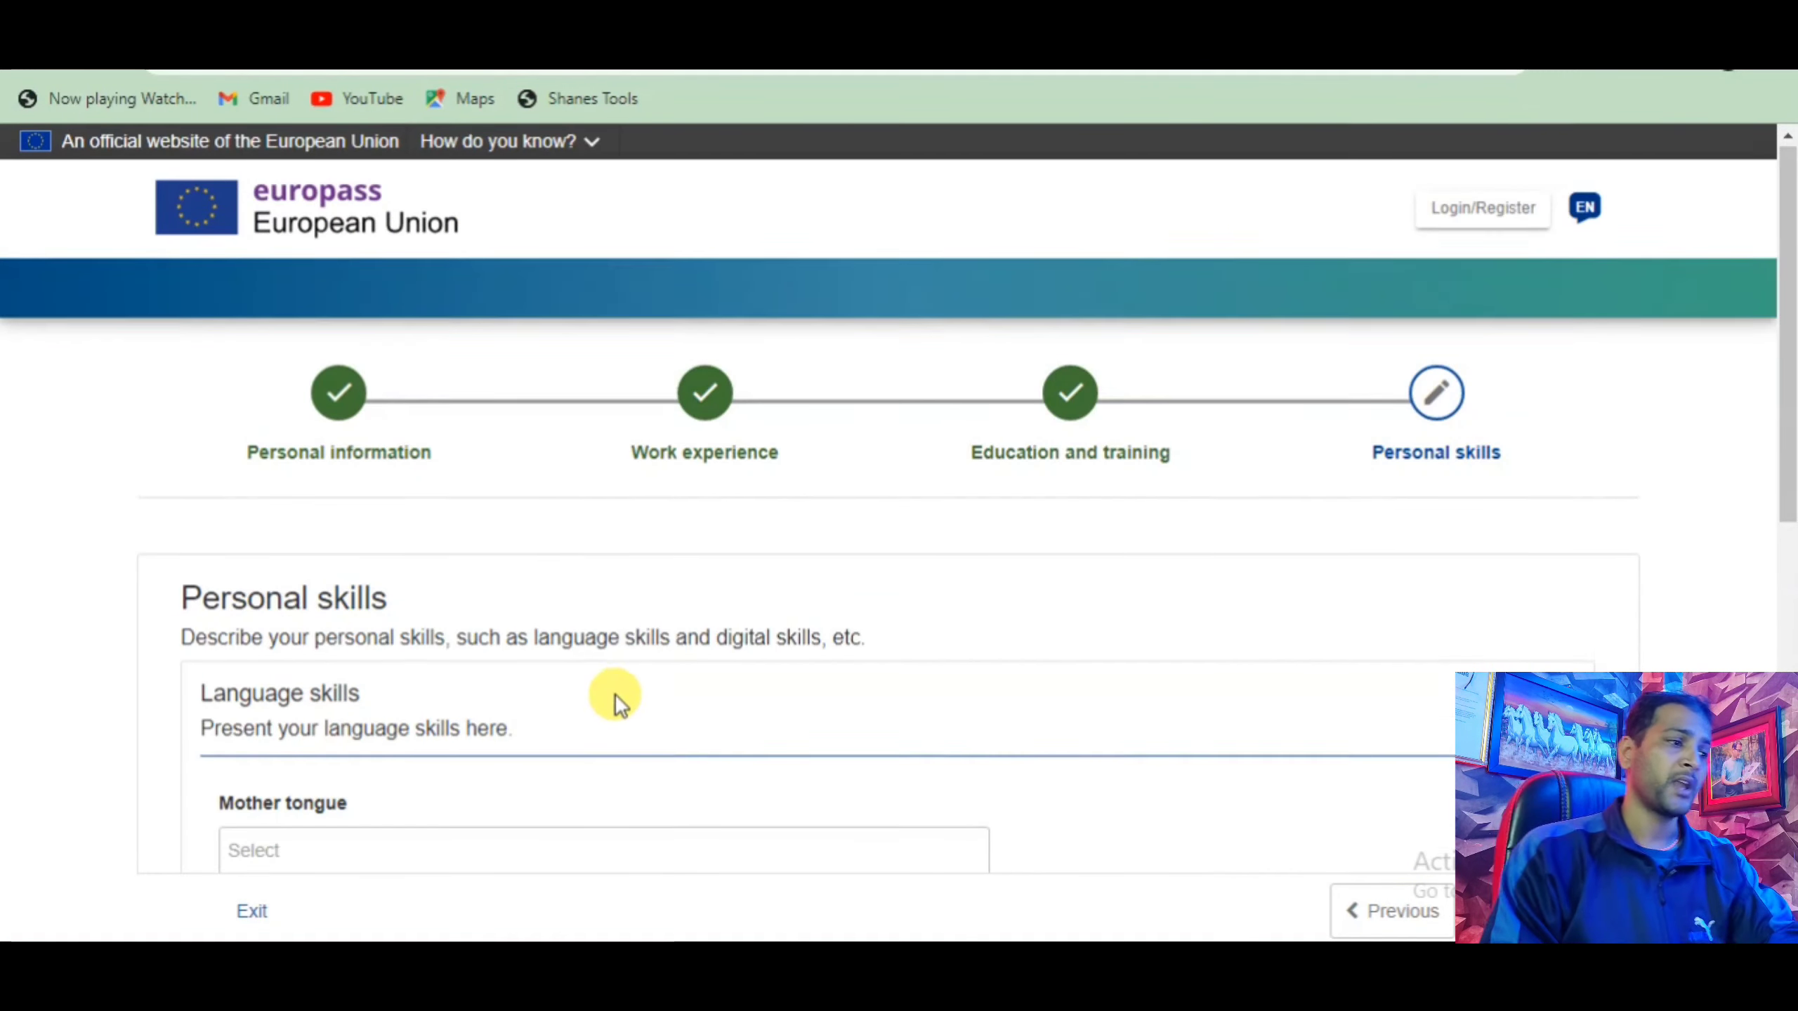
Enter nepali as the mother tongue.
scroll(610, 694, down, 3)
click(249, 588)
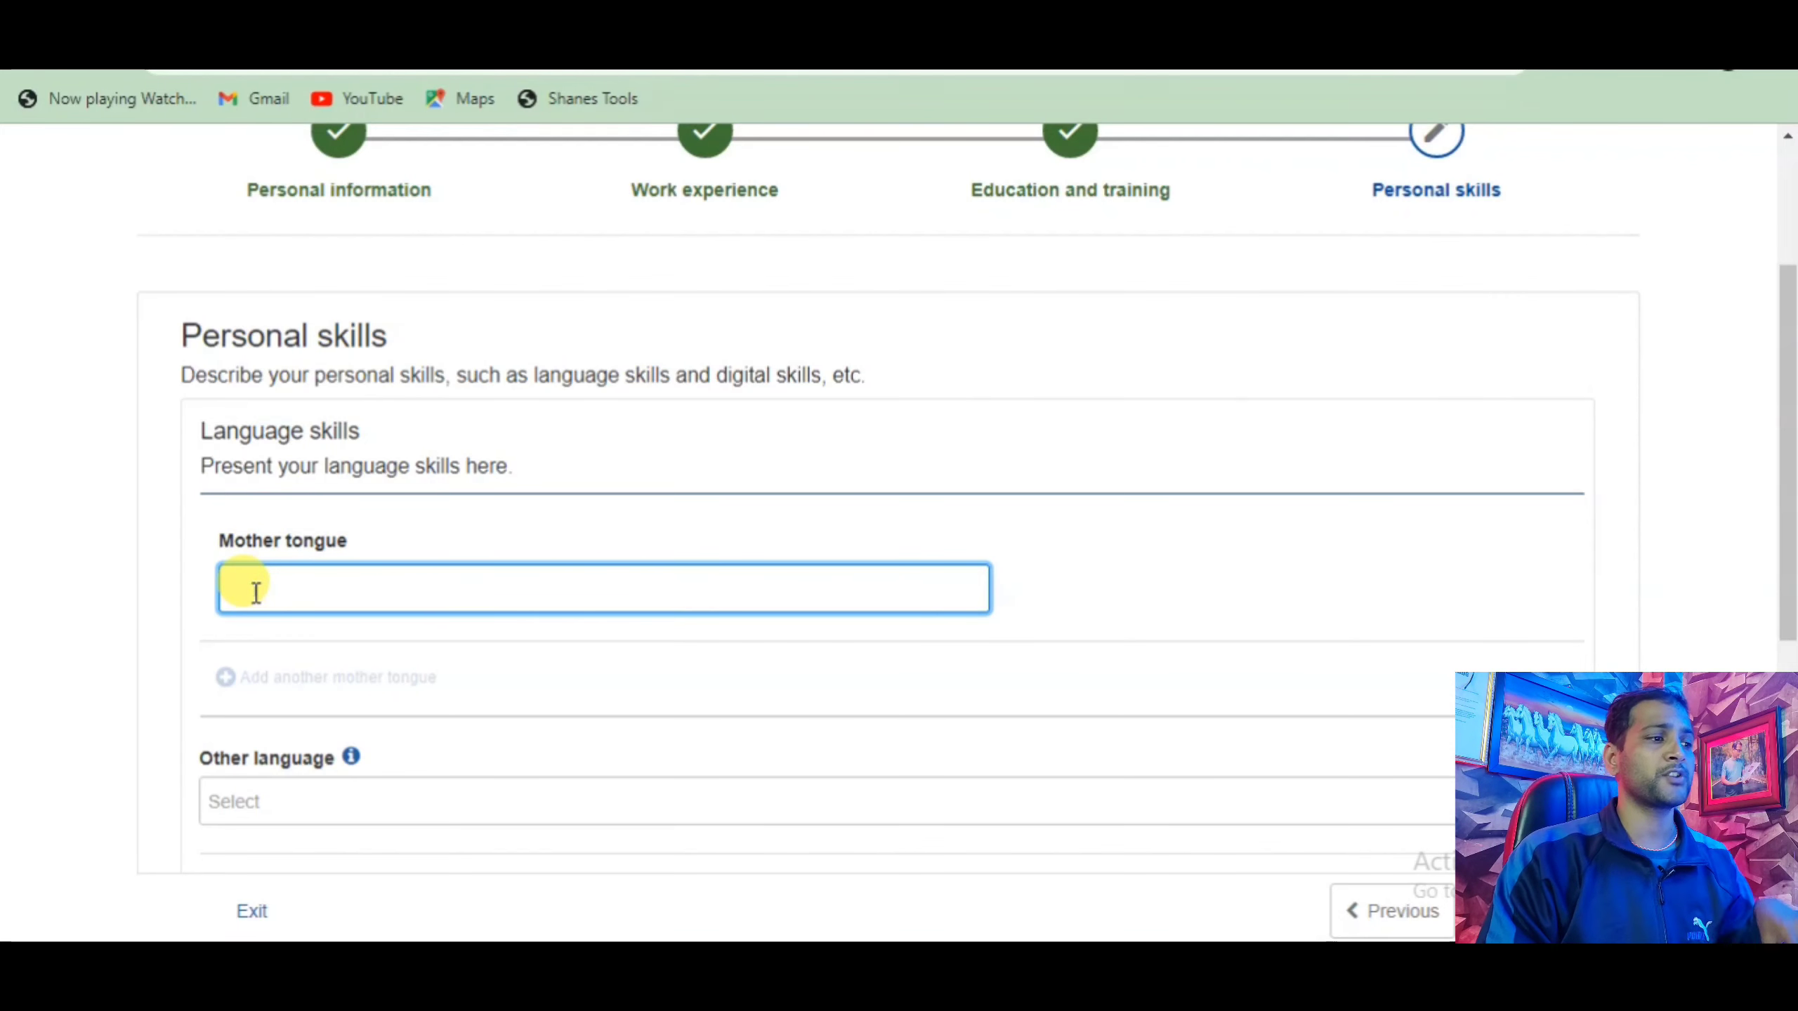
text(nepali)
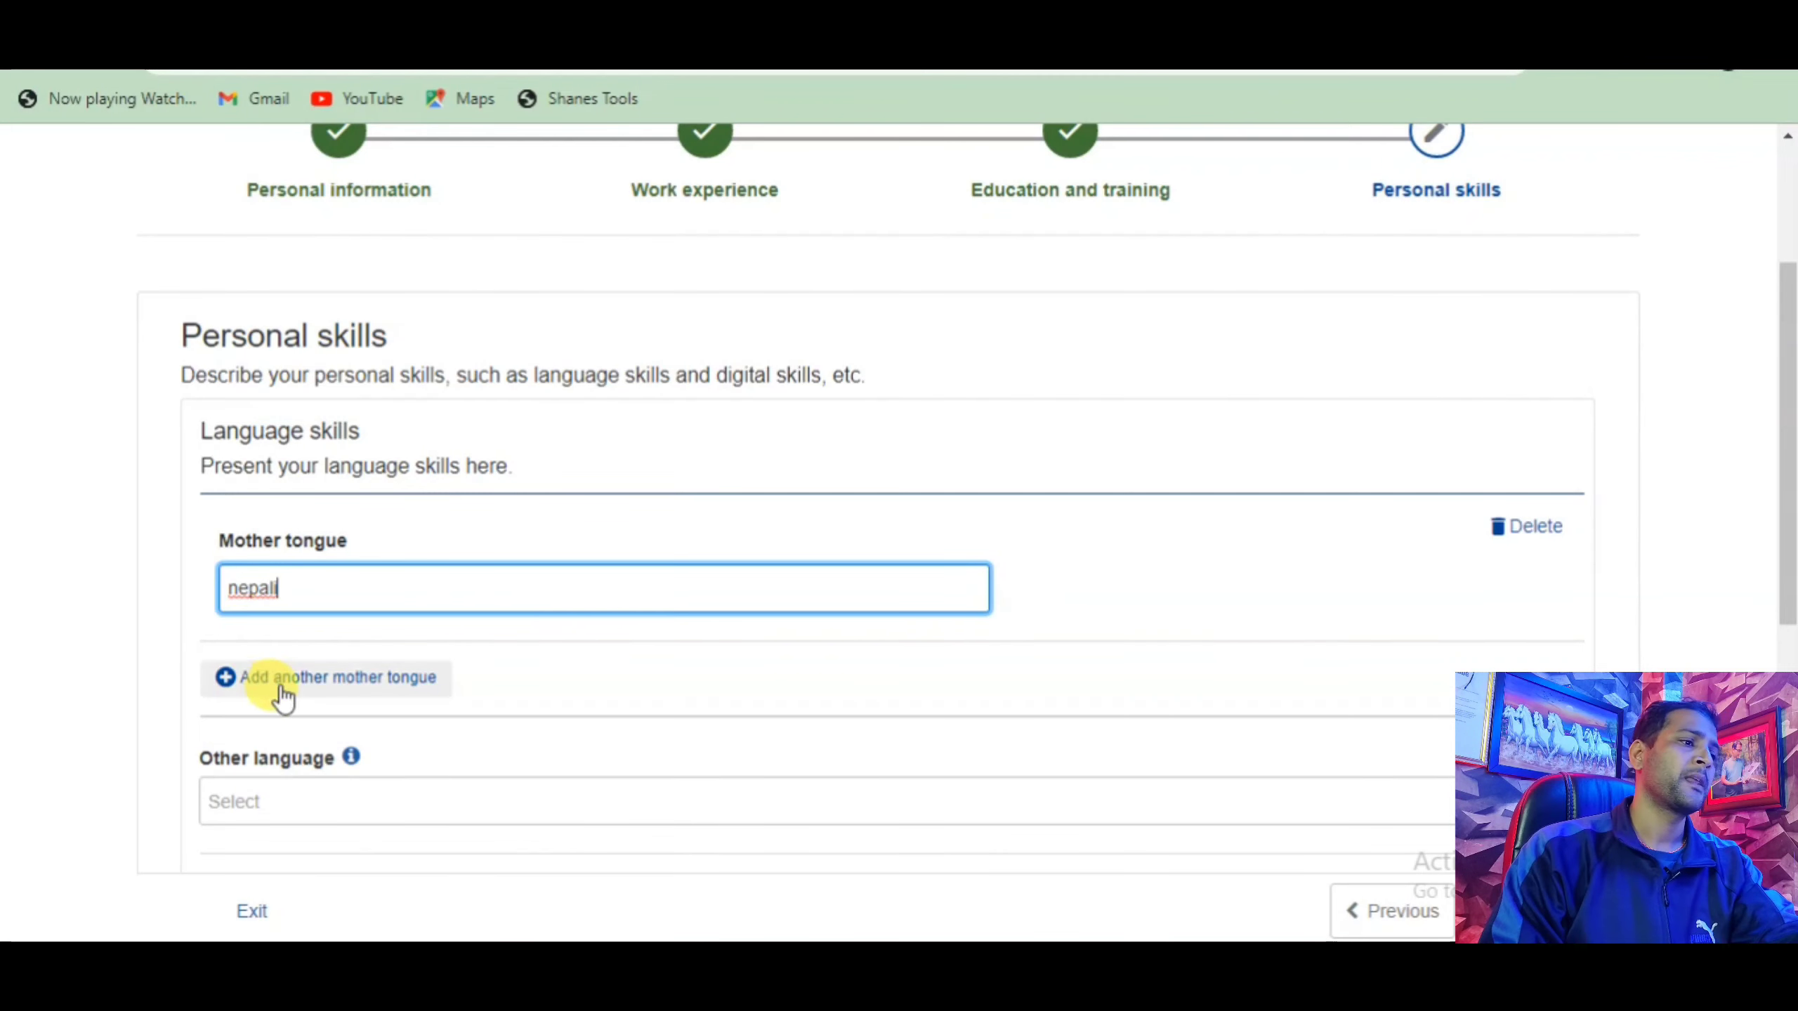
Add 'nepali english hindi' as another language.
scroll(273, 686, down, 2)
click(311, 668)
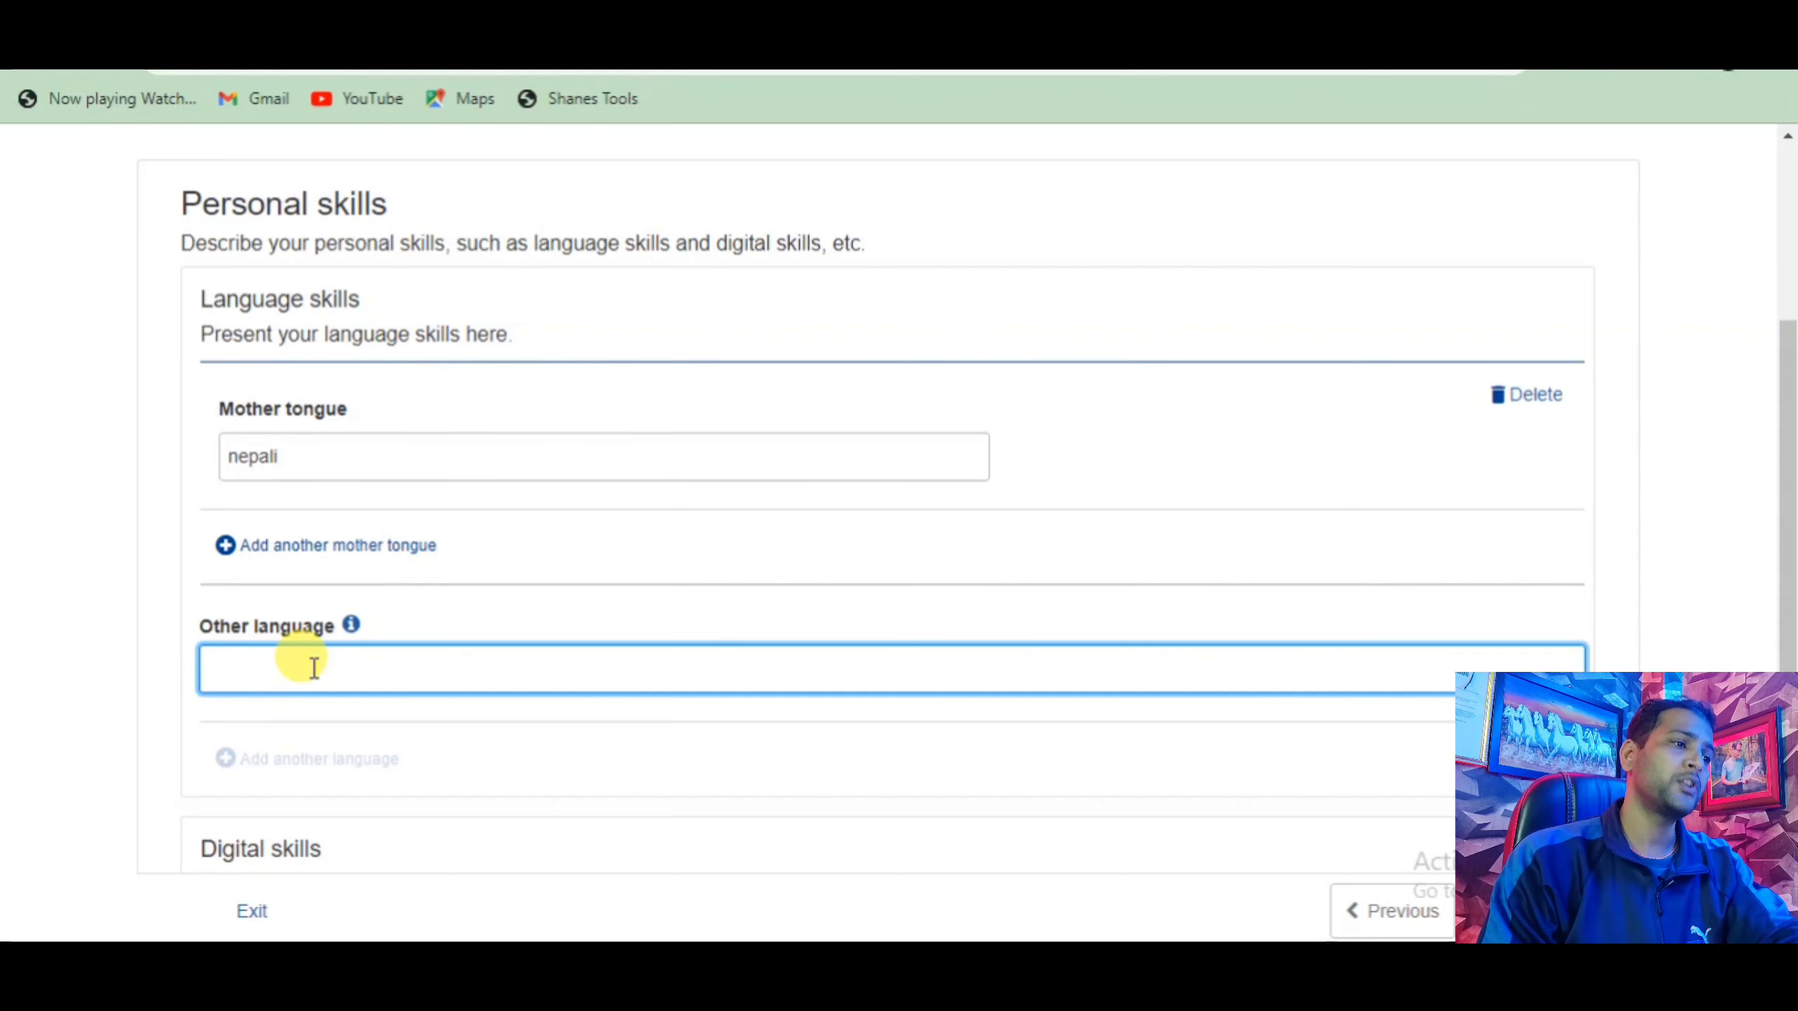
text(p)
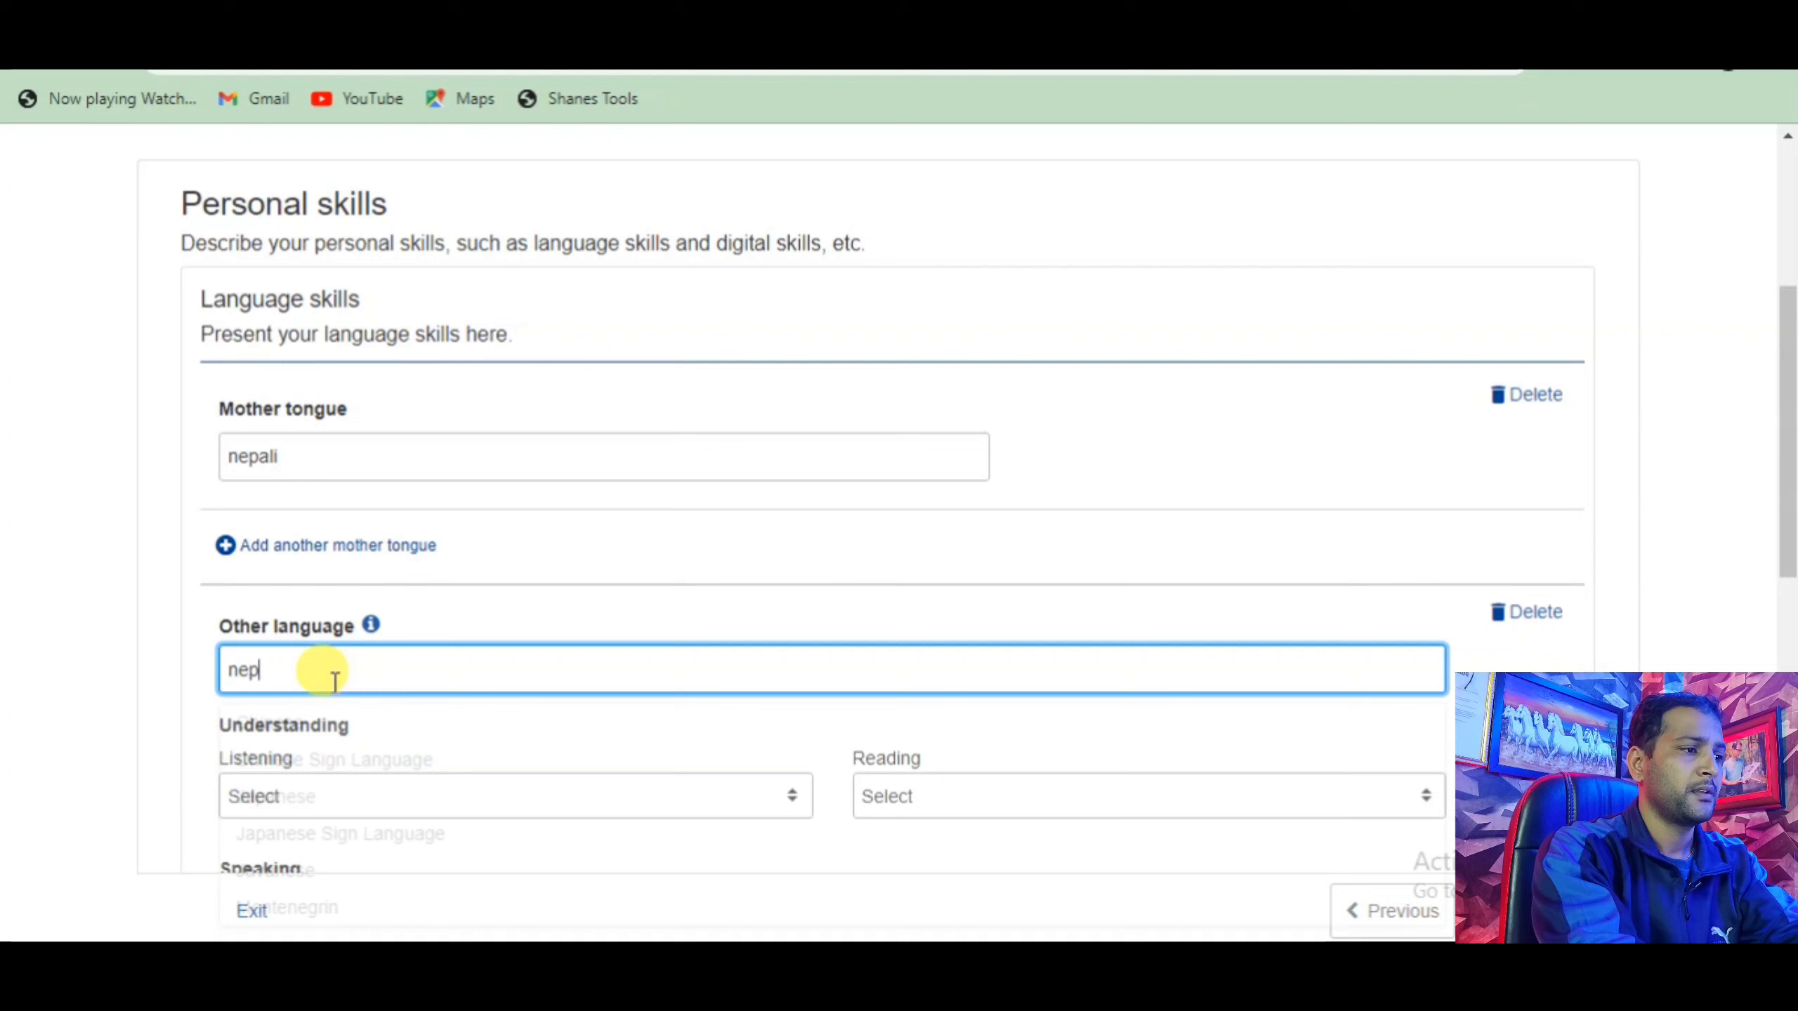
text(ali english hindi)
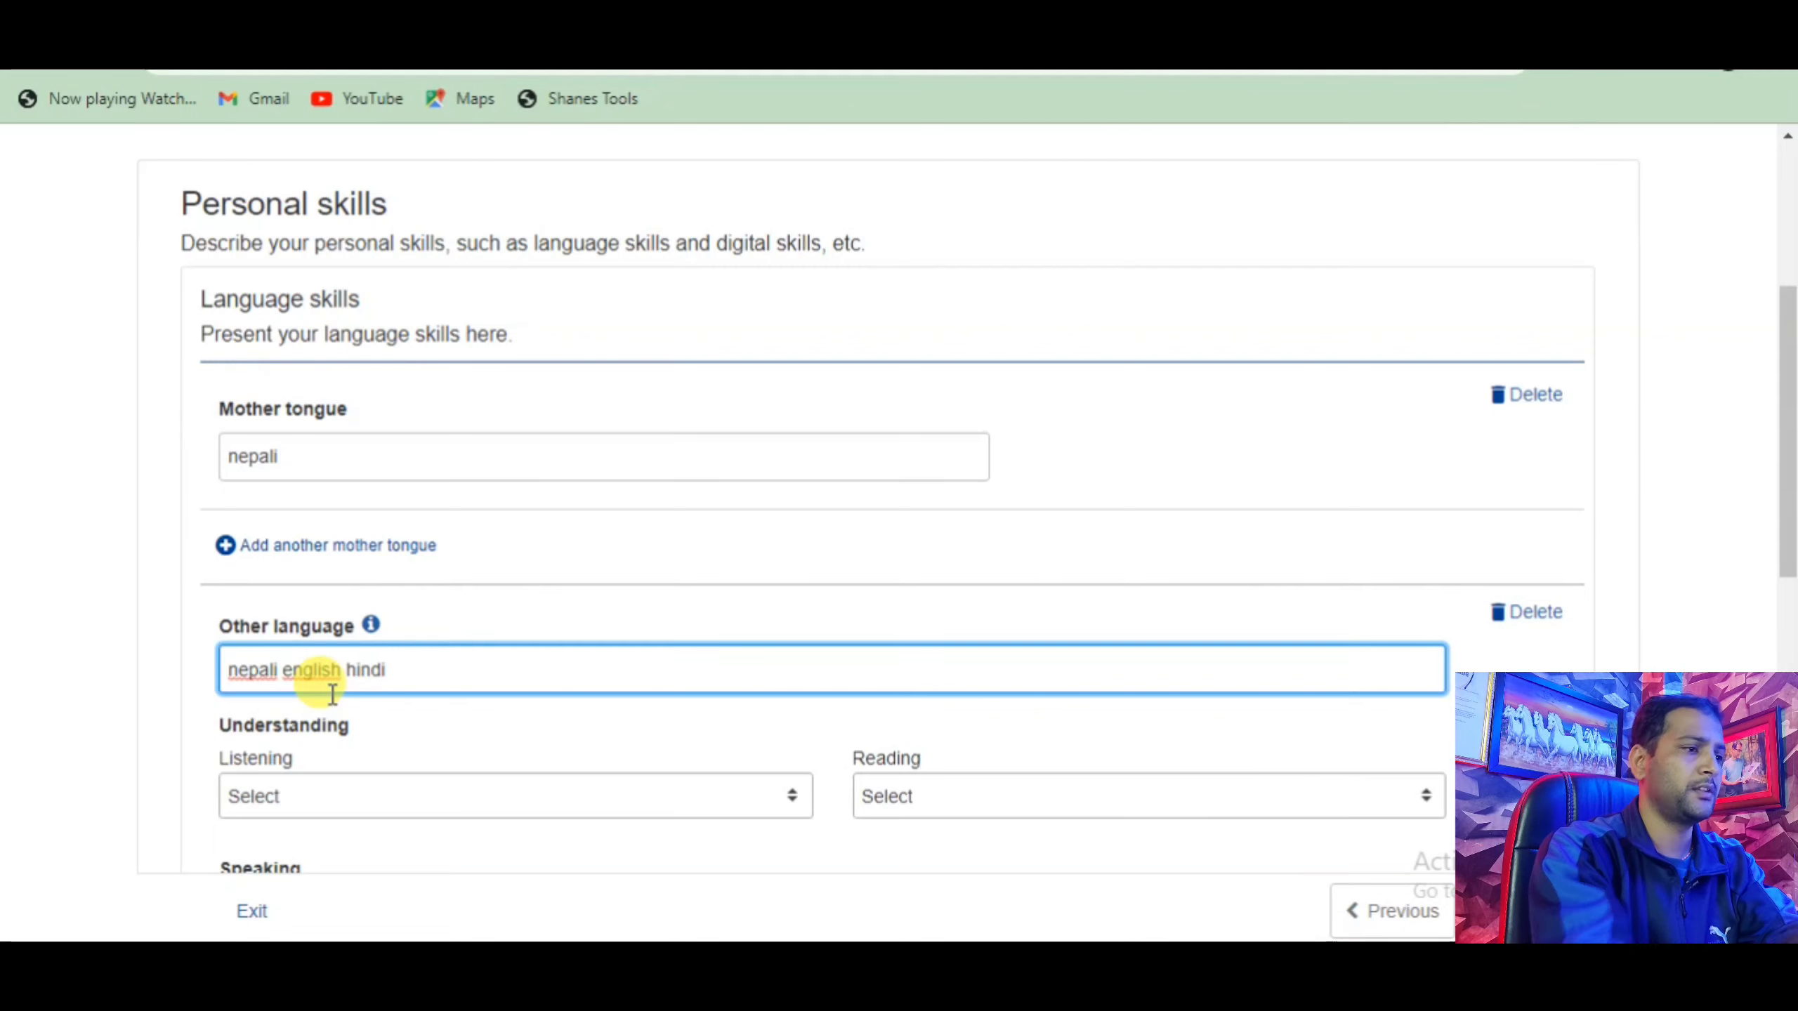
scroll(291, 679, down, 2)
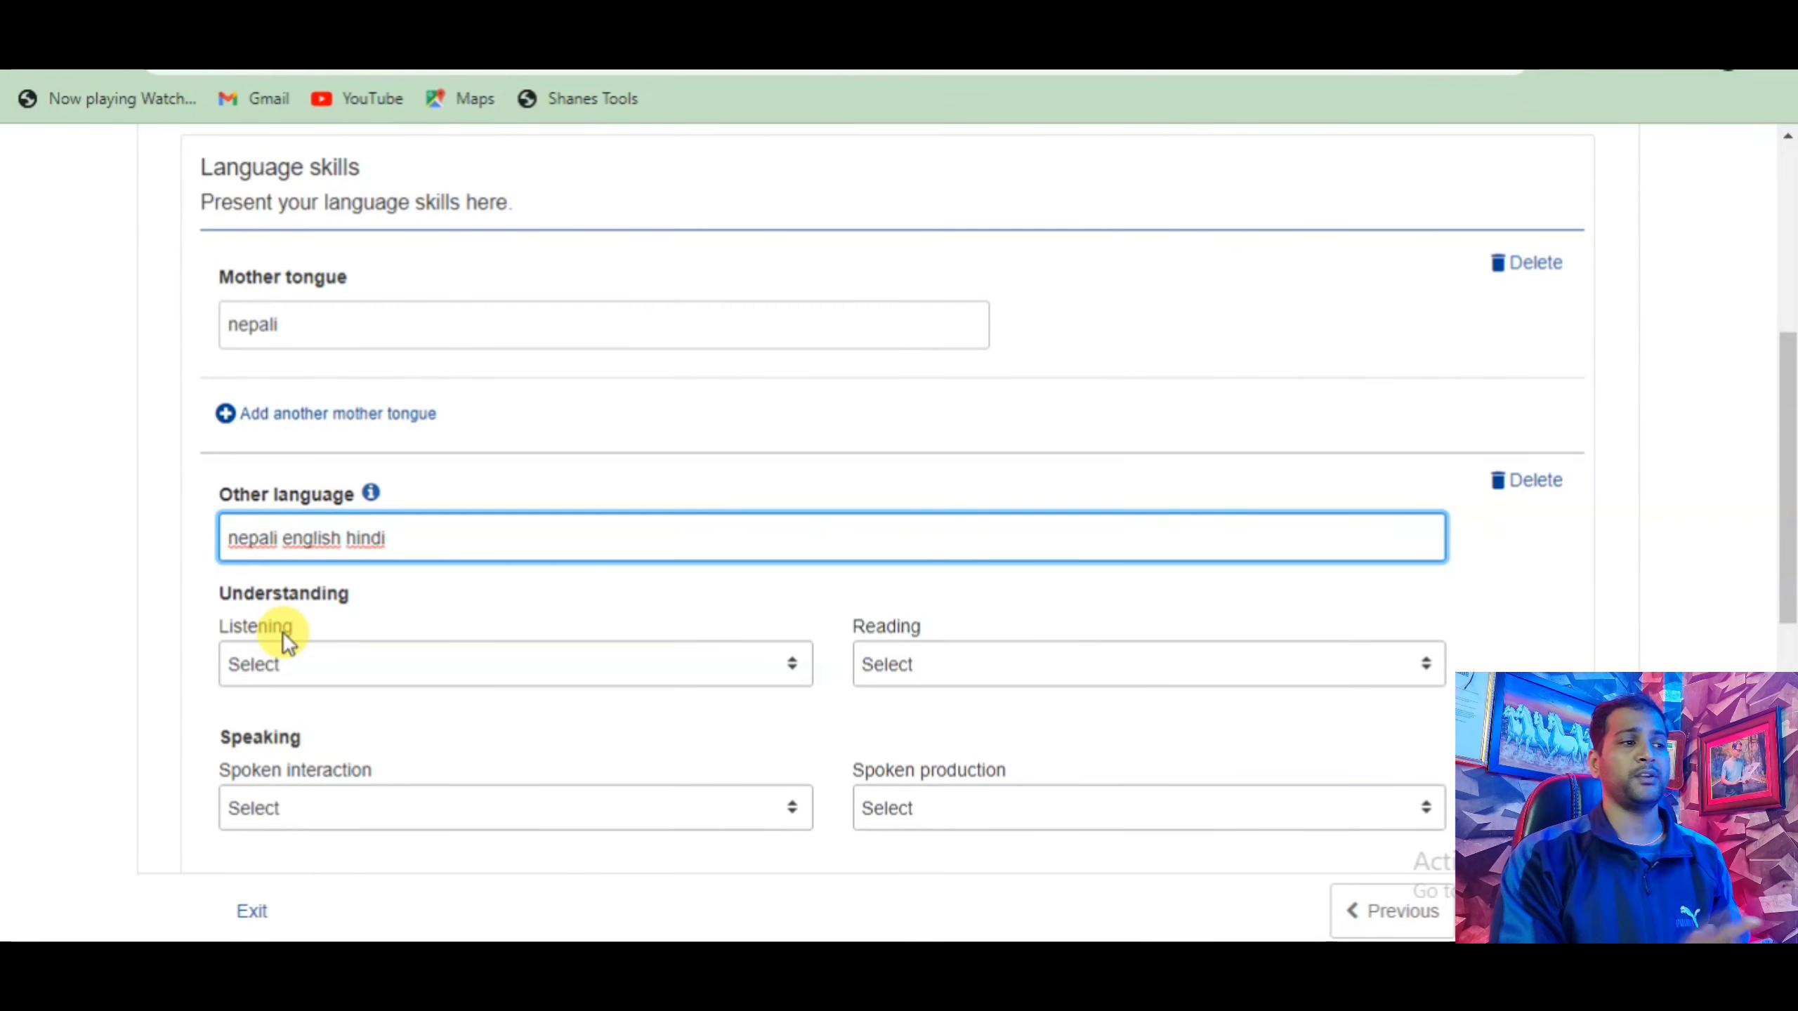
scroll(283, 637, down, 8)
scroll(300, 634, up, 5)
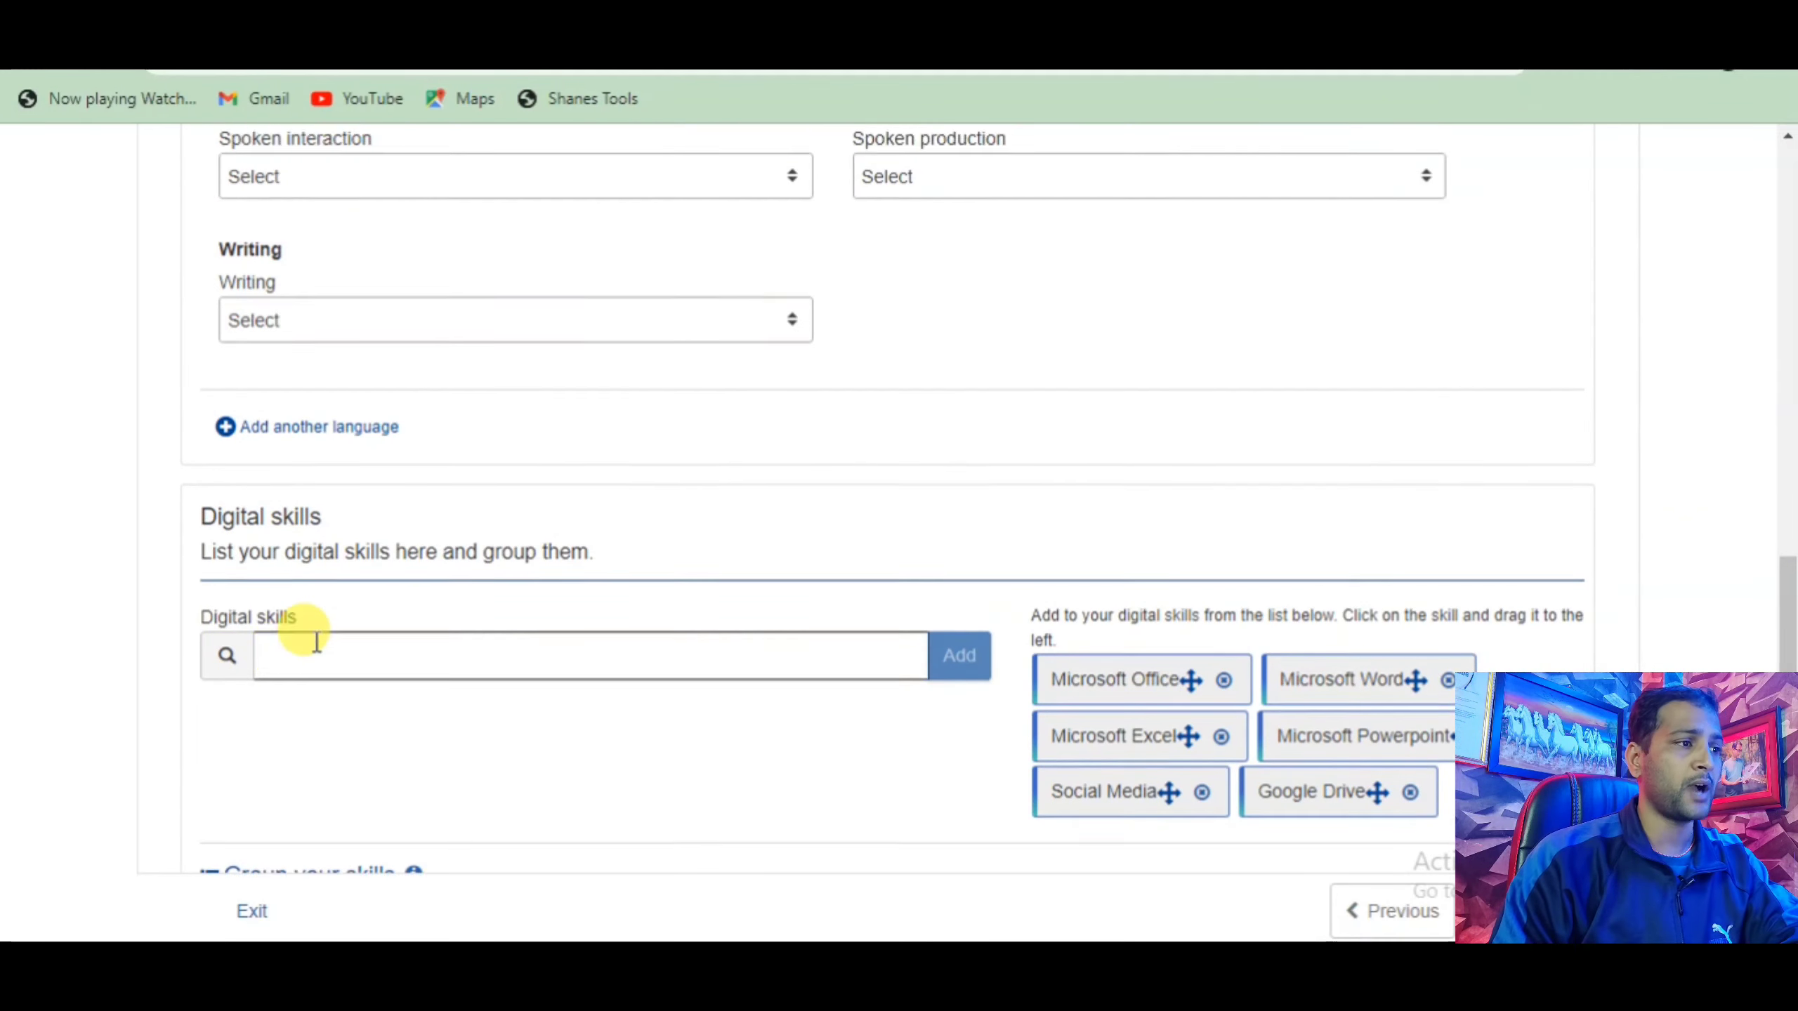
scroll(314, 641, up, 2)
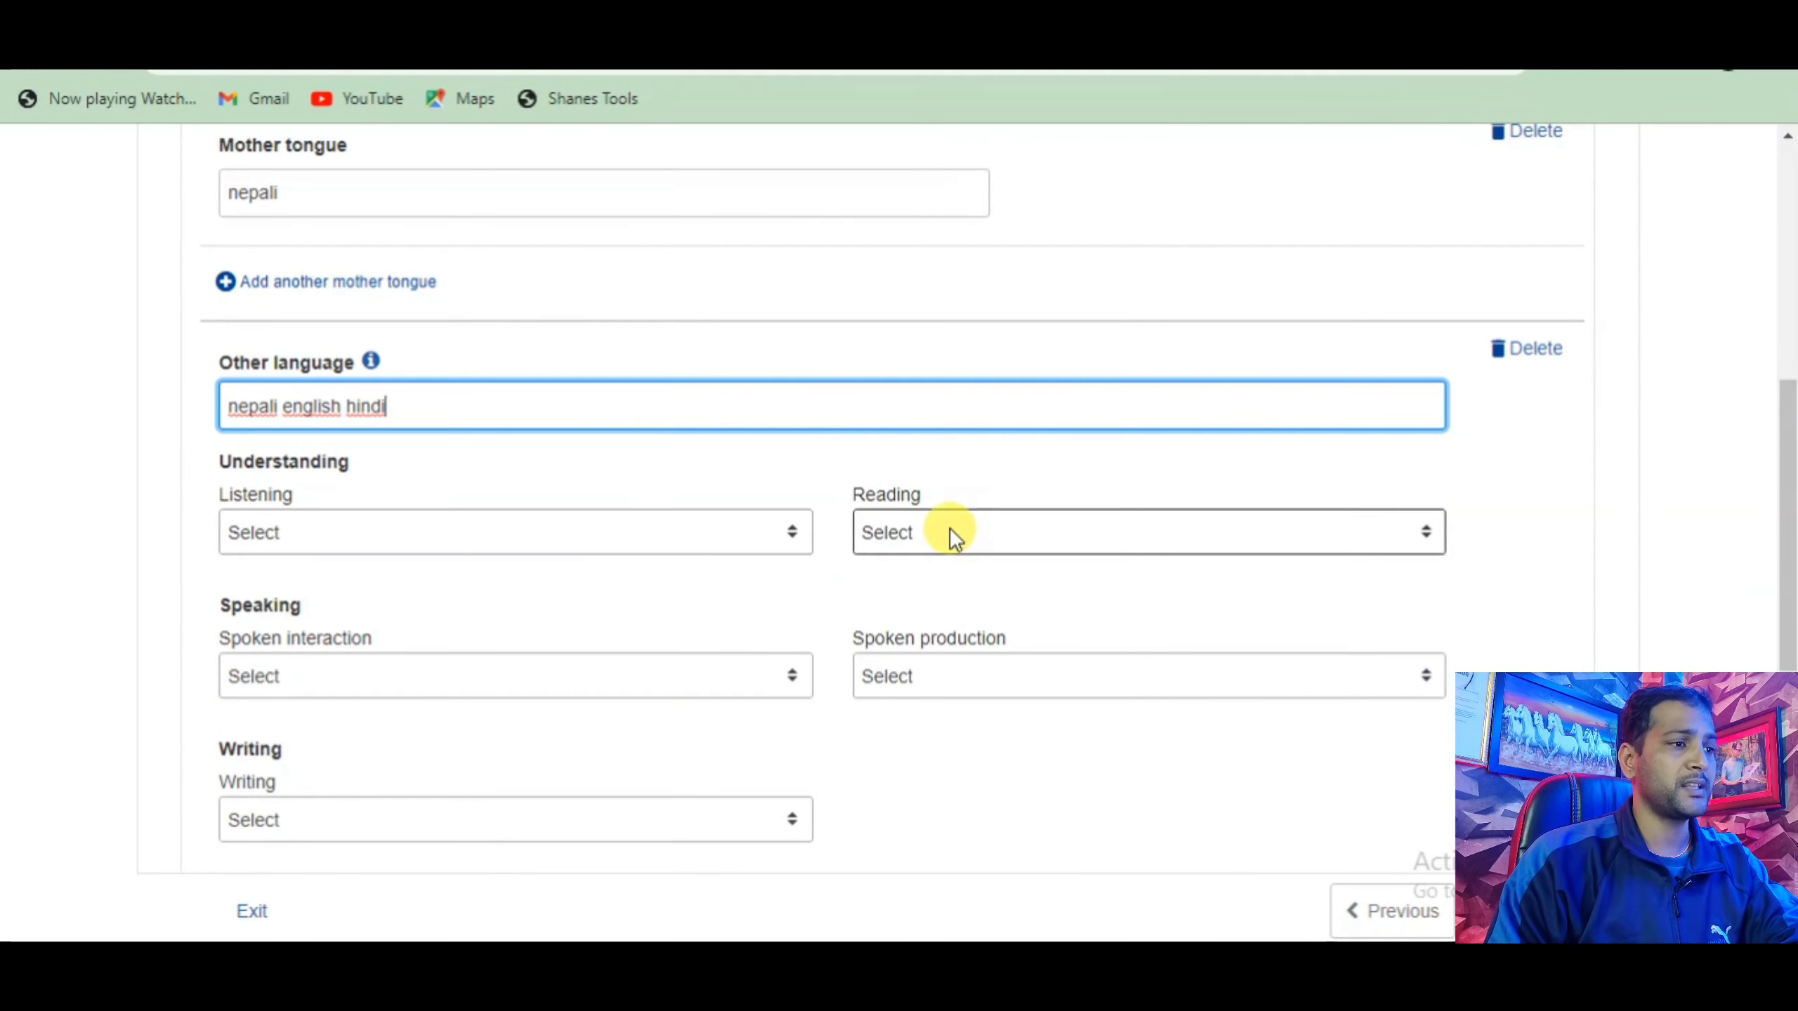
Set the Listening level to A1 - Basic User.
click(792, 531)
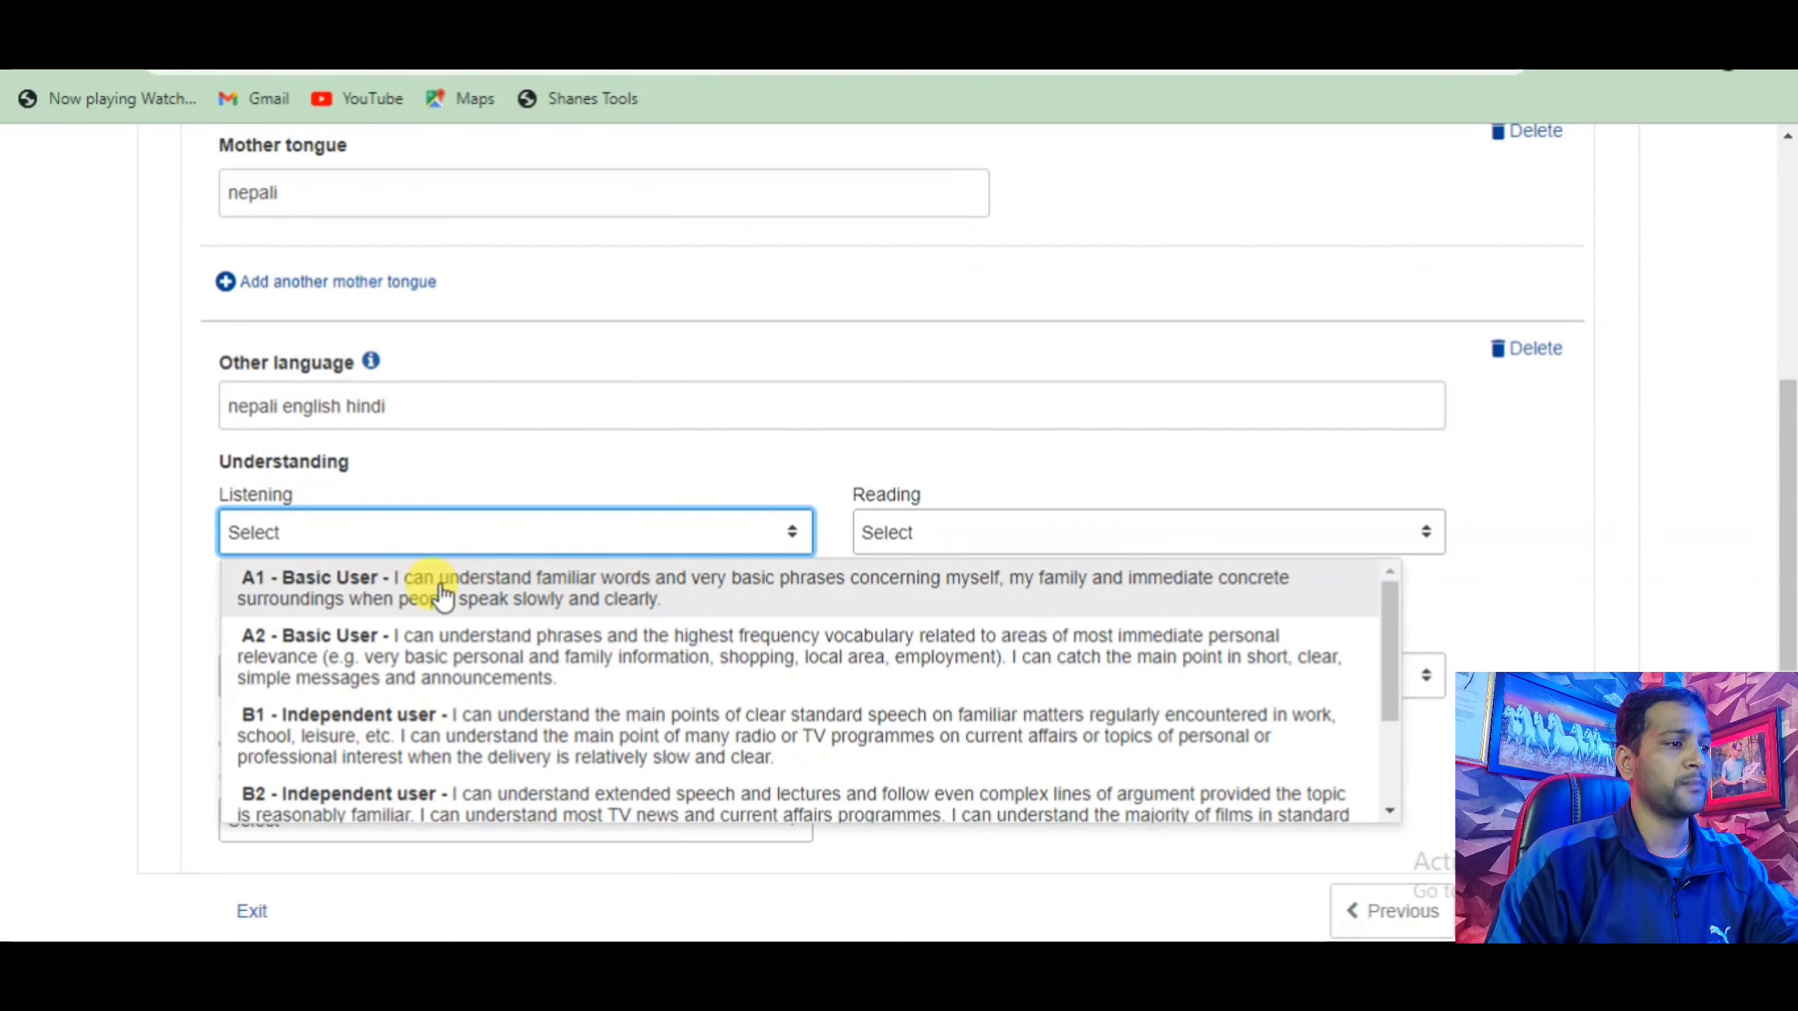
click(290, 589)
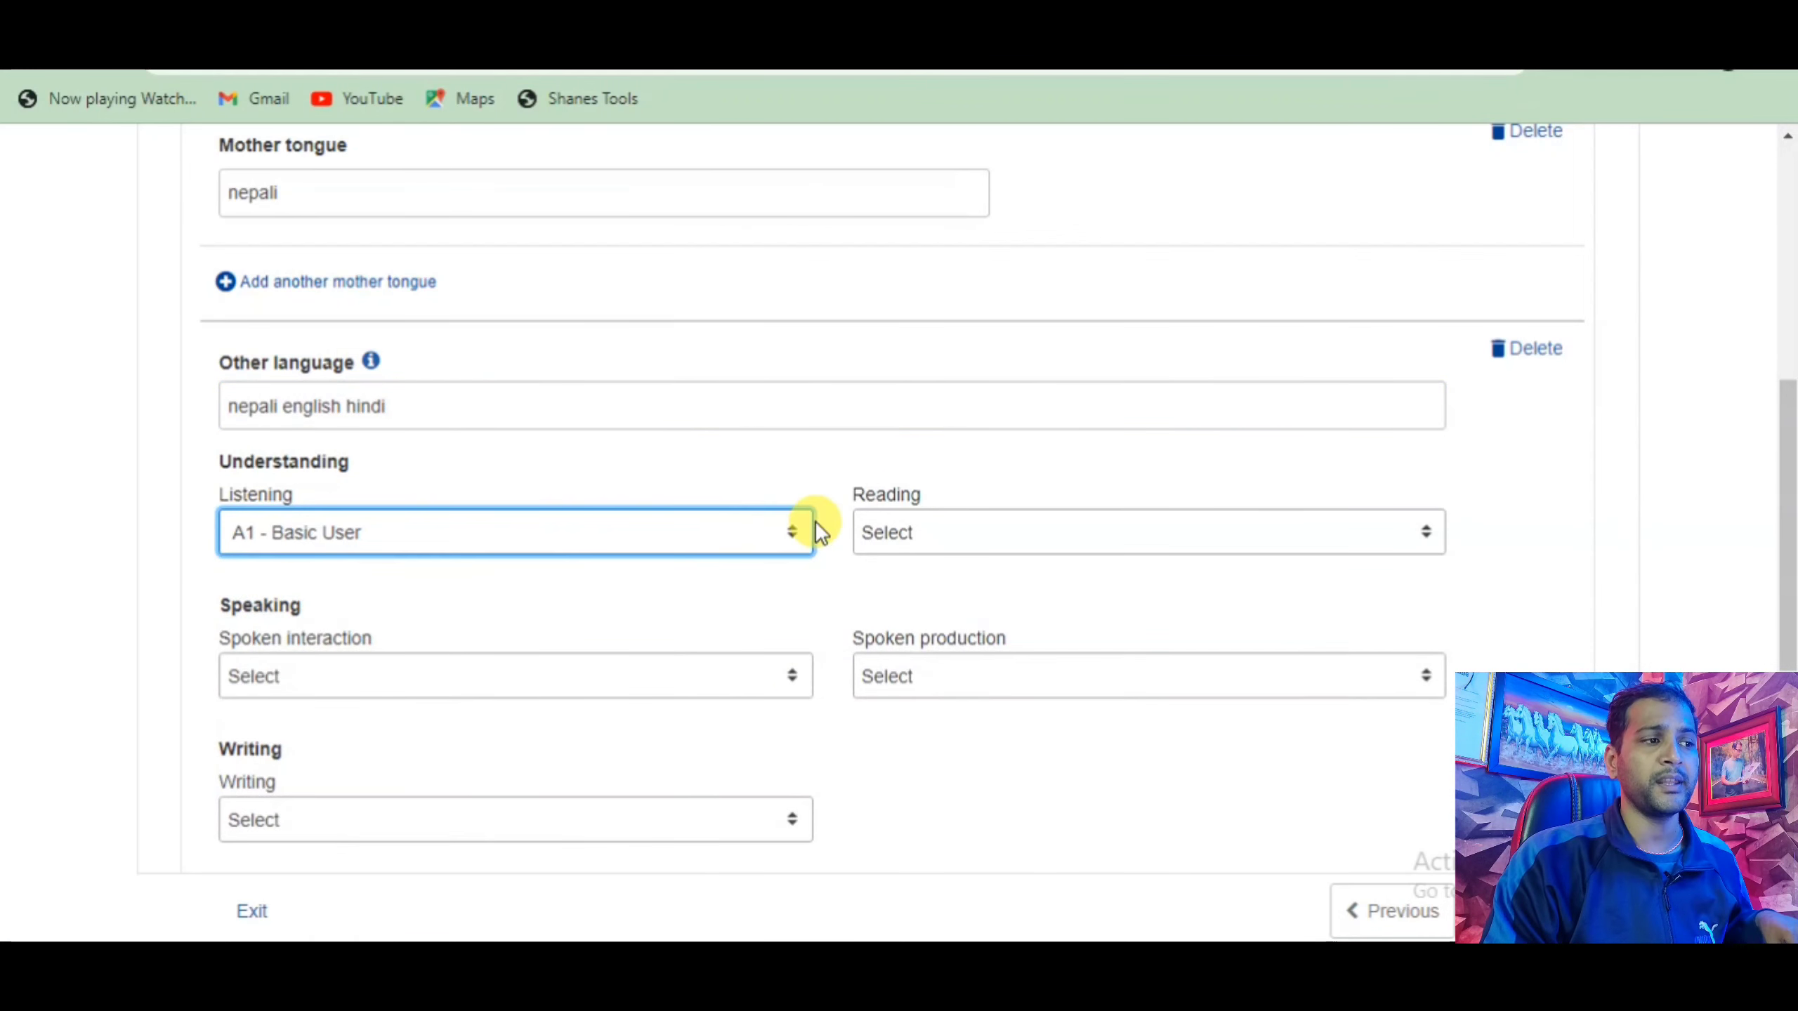
click(793, 538)
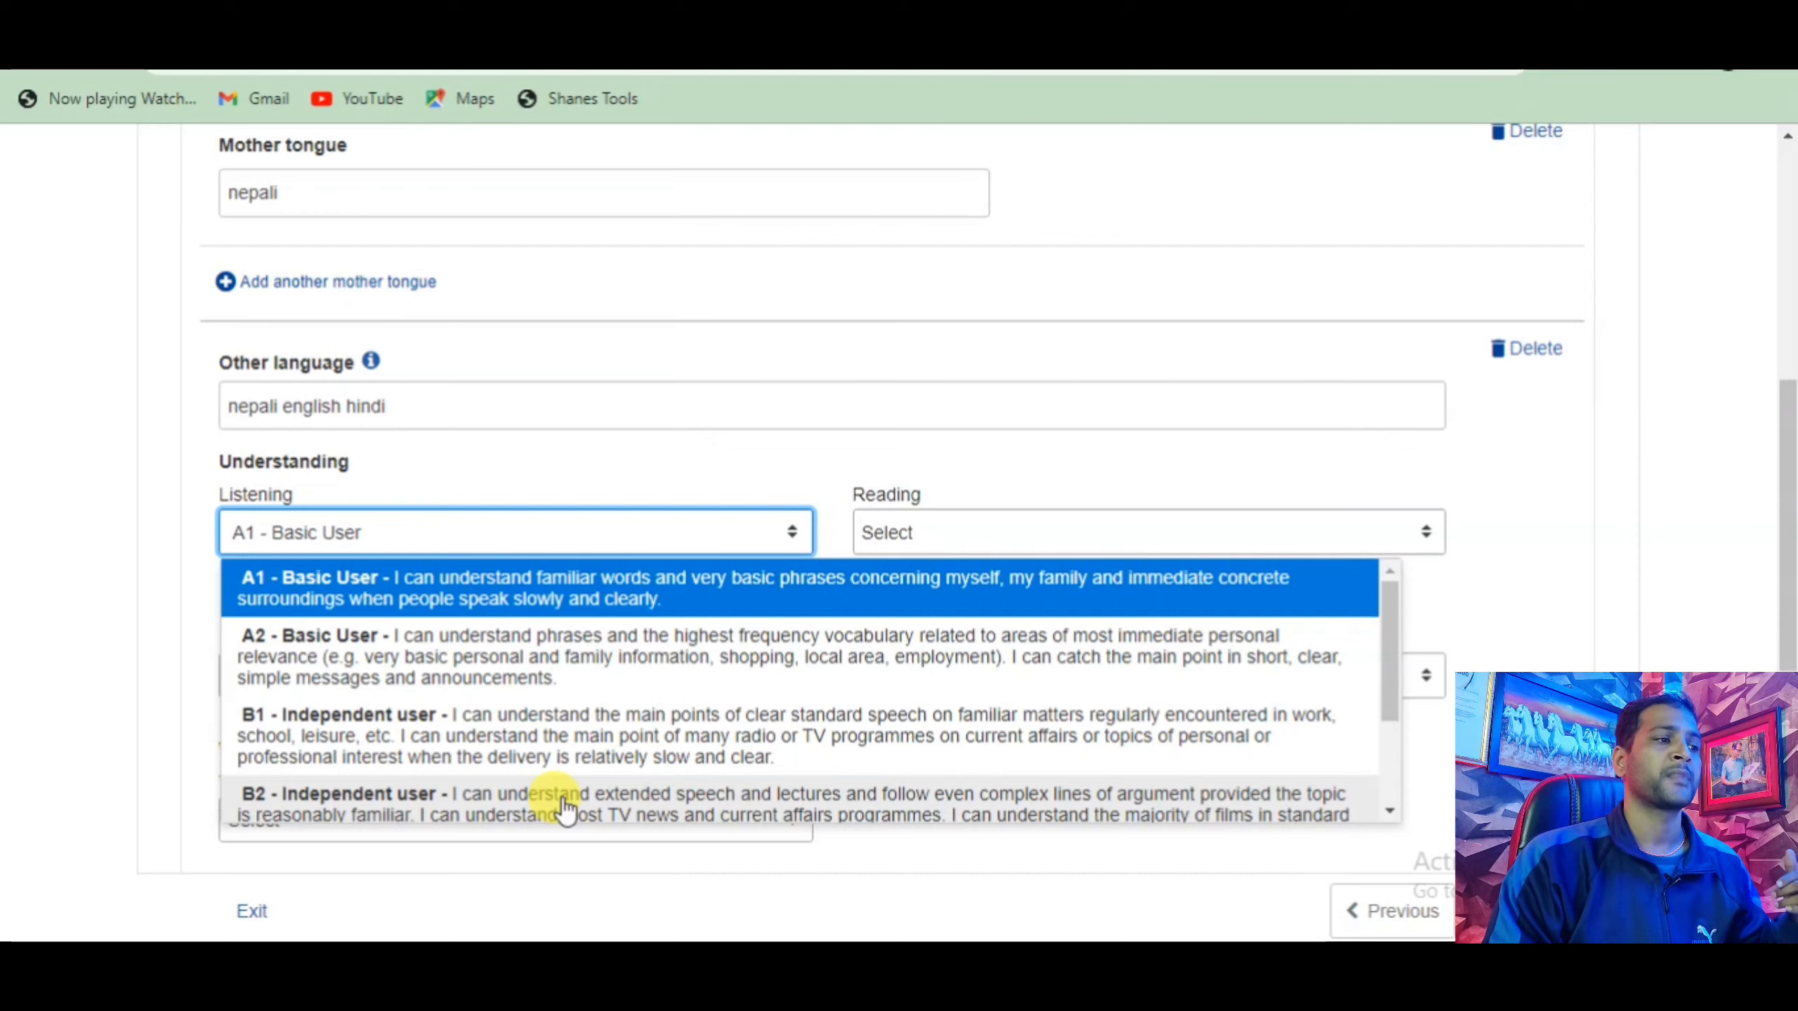
scroll(632, 741, down, 2)
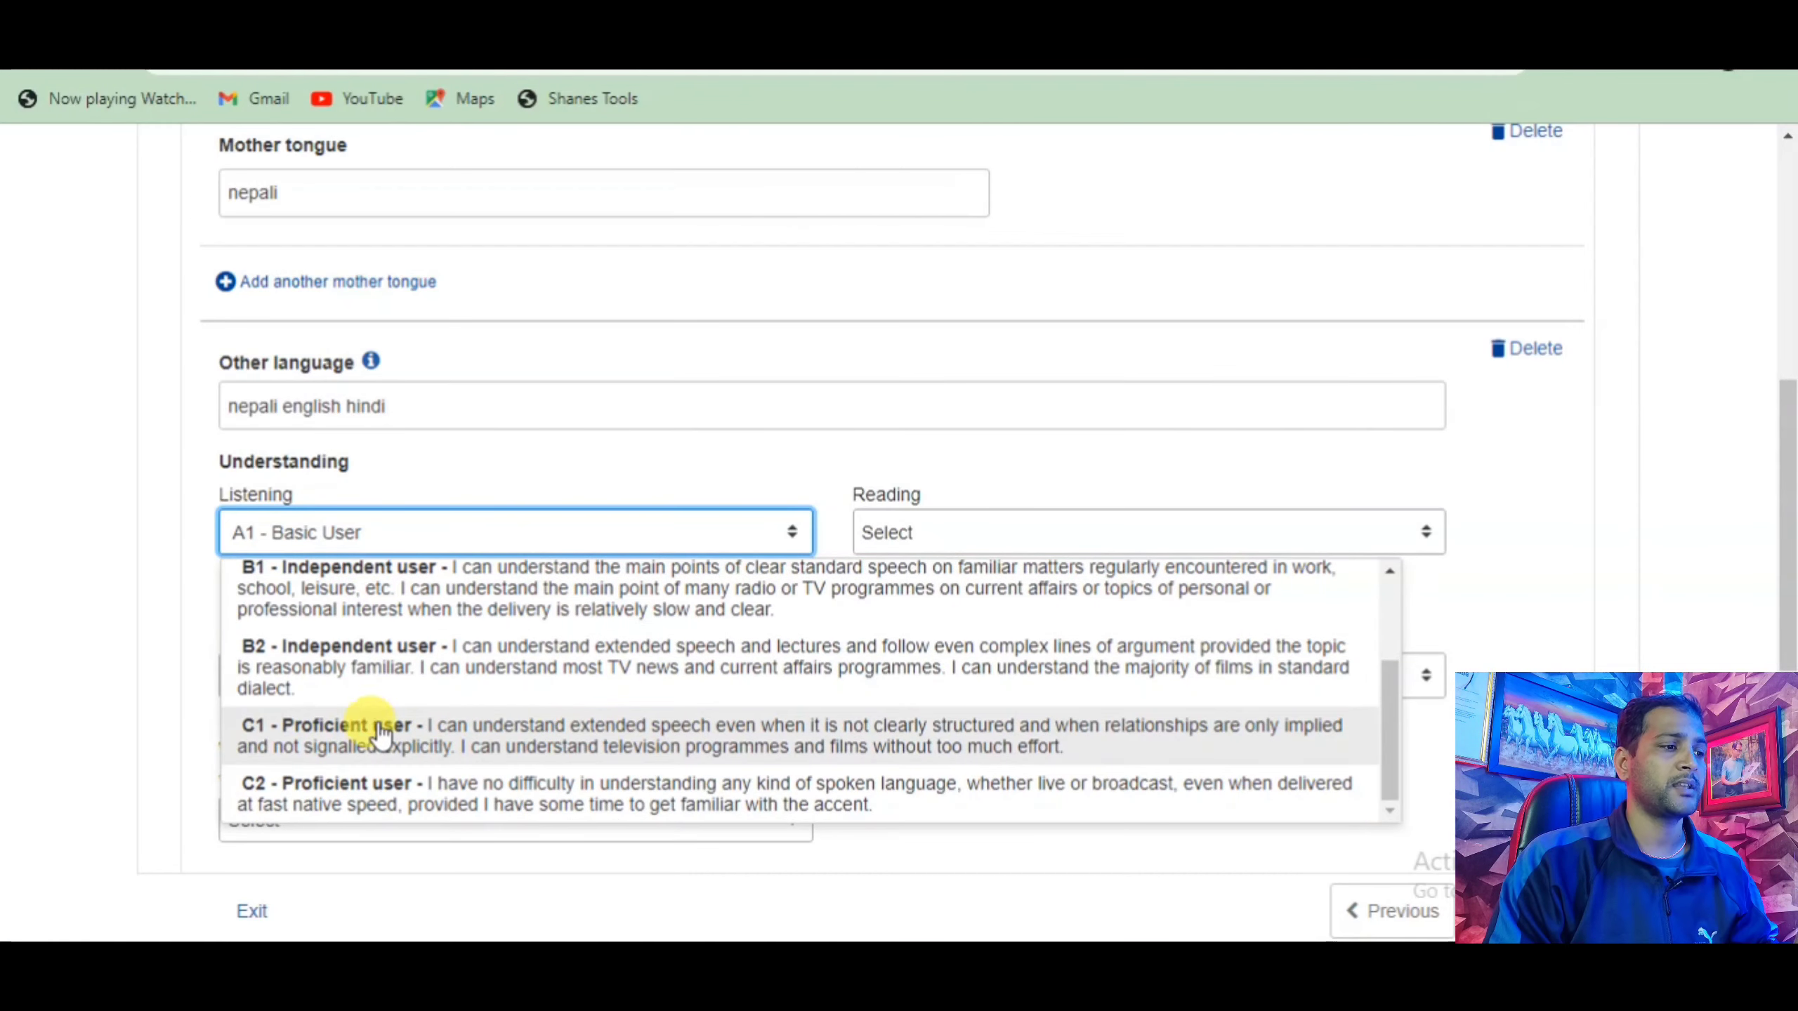
scroll(343, 740, down, 5)
scroll(381, 695, up, 2)
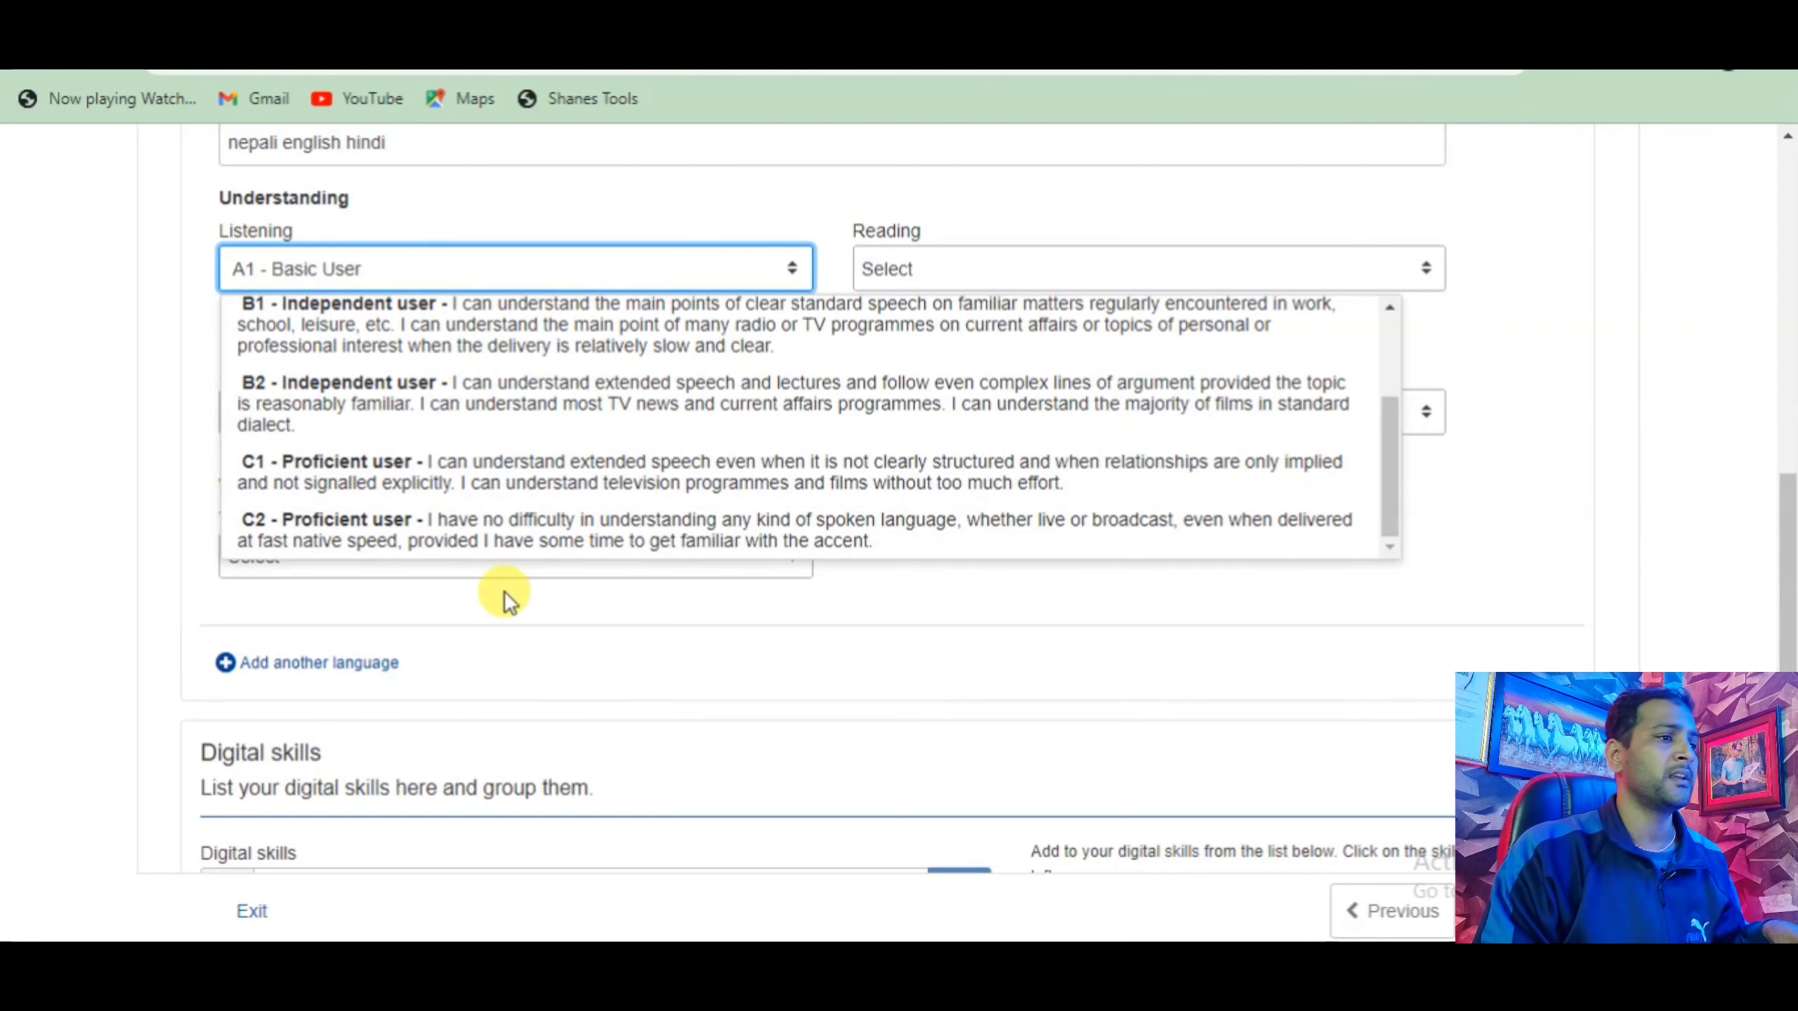
scroll(441, 460, down, 1)
scroll(452, 453, up, 2)
scroll(439, 468, up, 2)
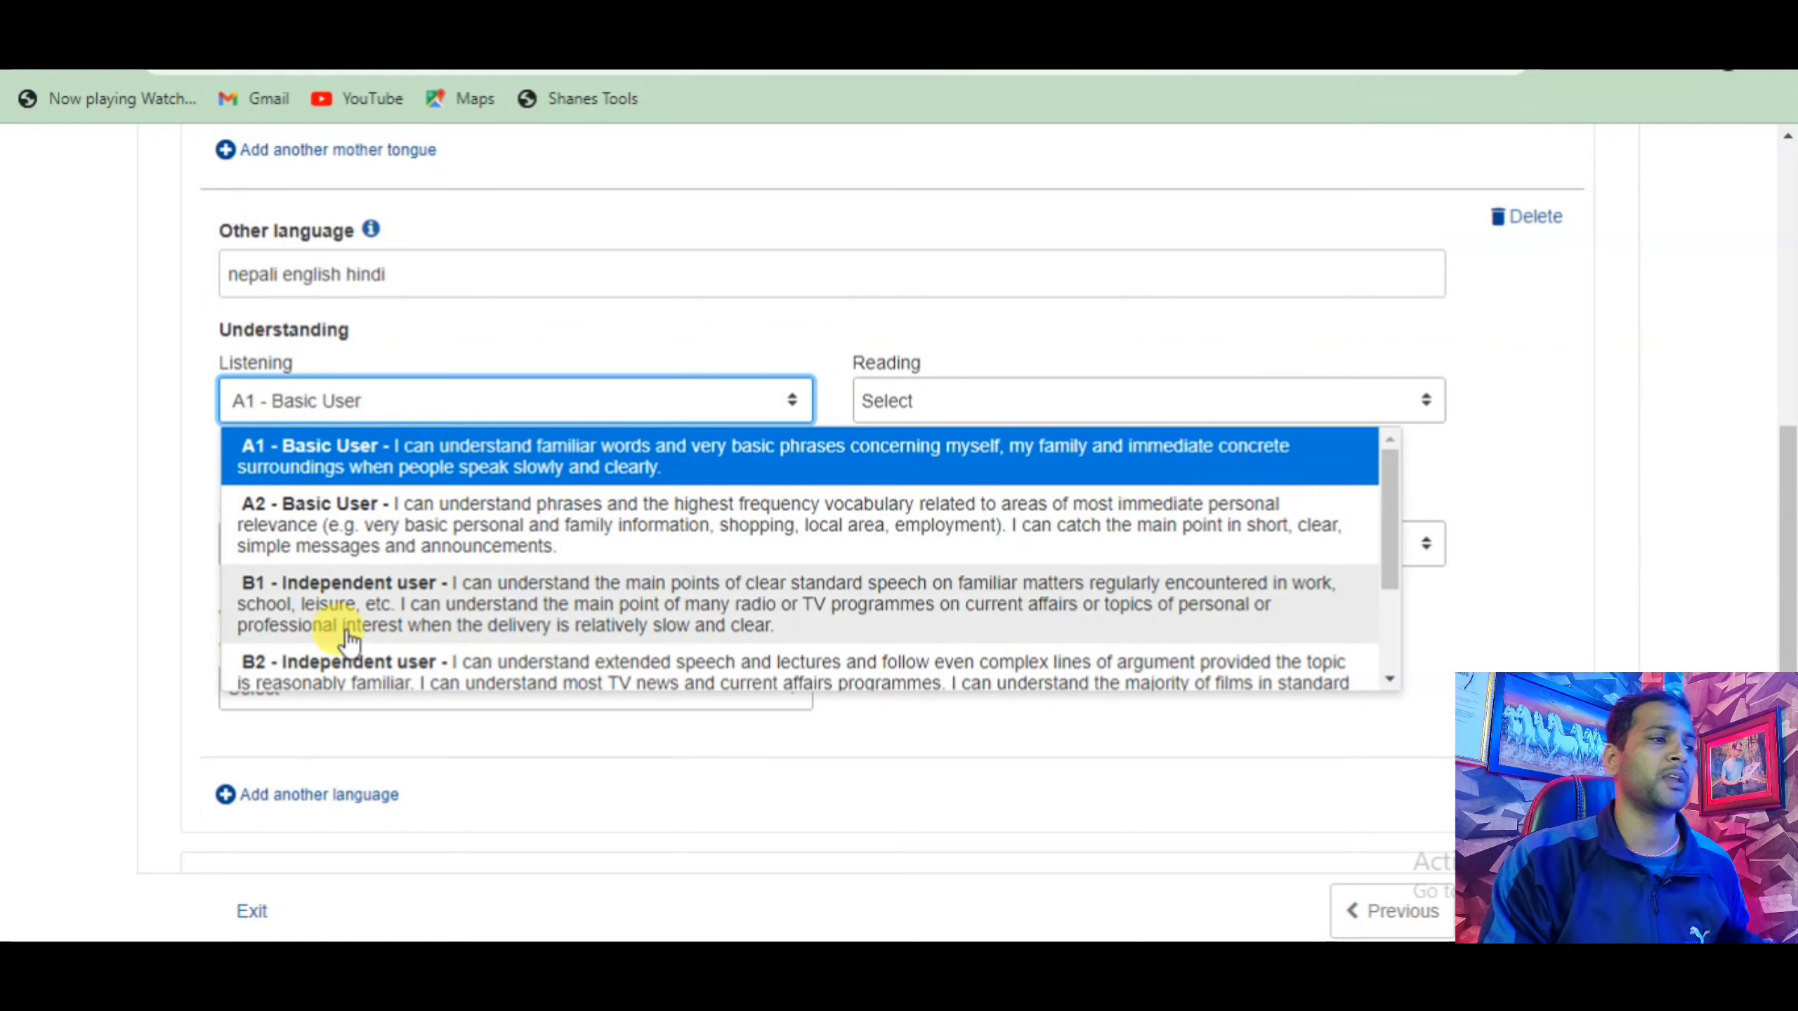
scroll(269, 588, down, 2)
scroll(278, 595, down, 1)
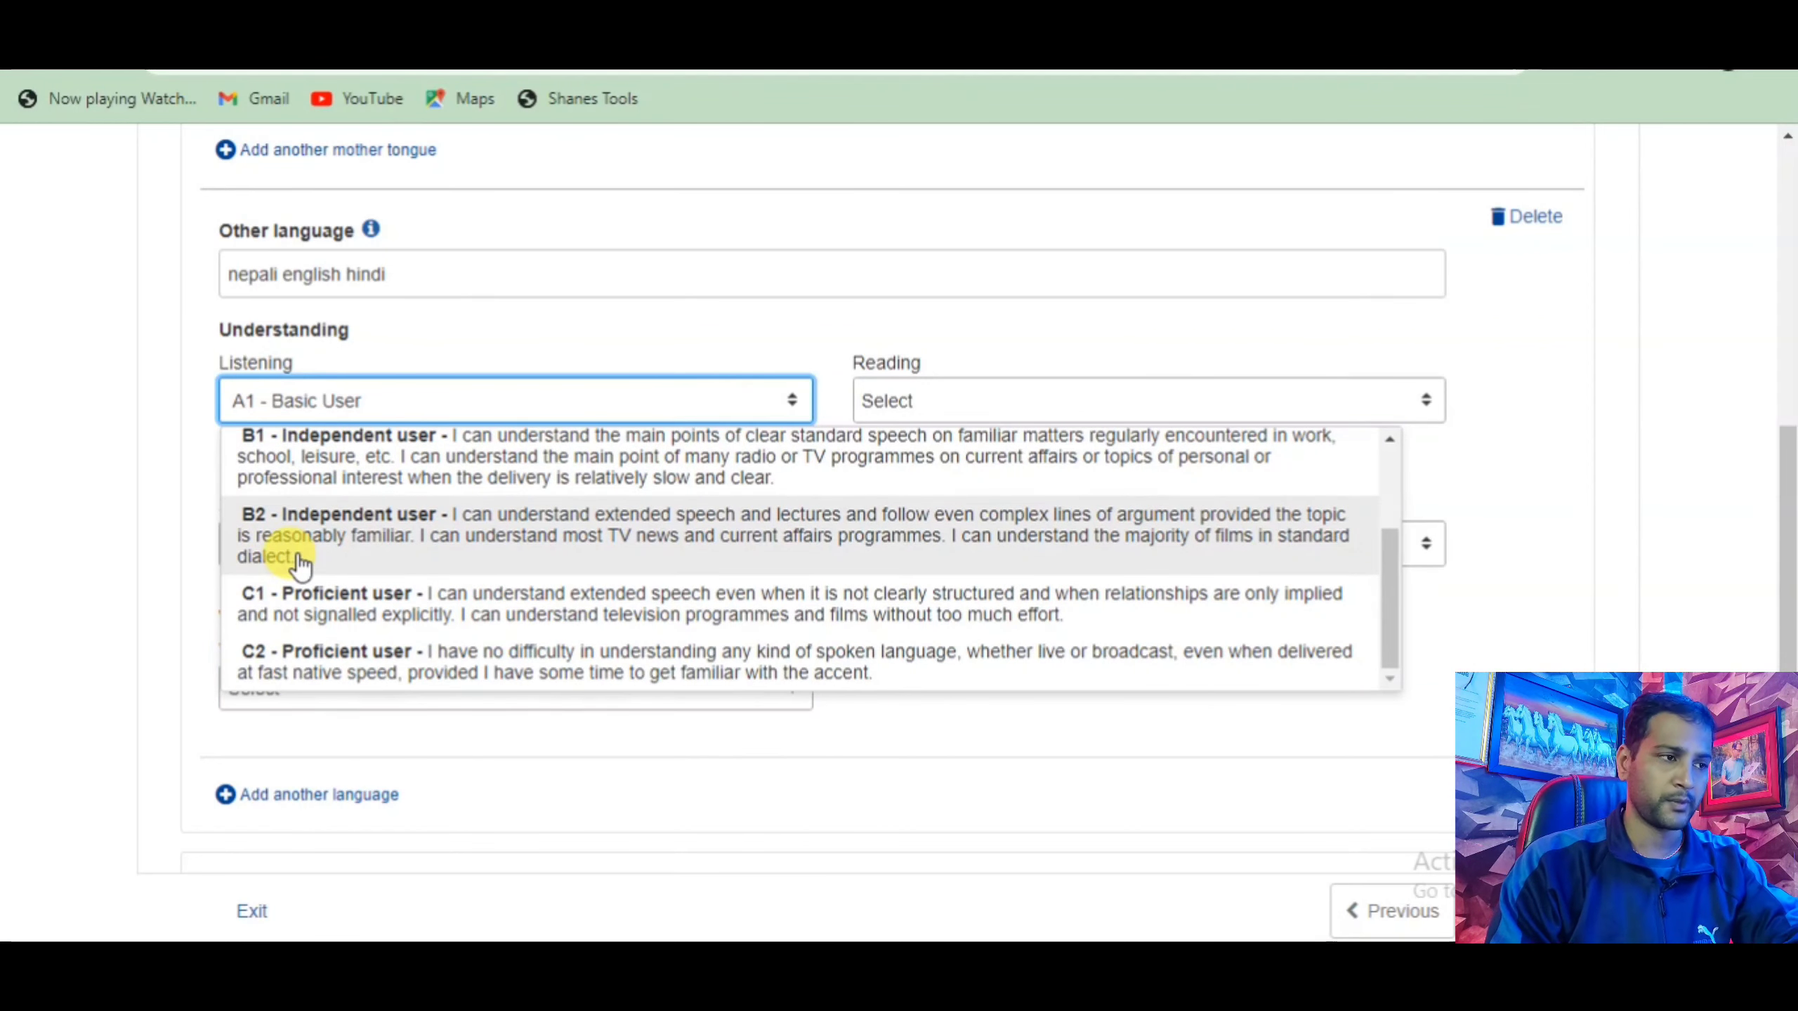
scroll(321, 551, up, 3)
click(378, 453)
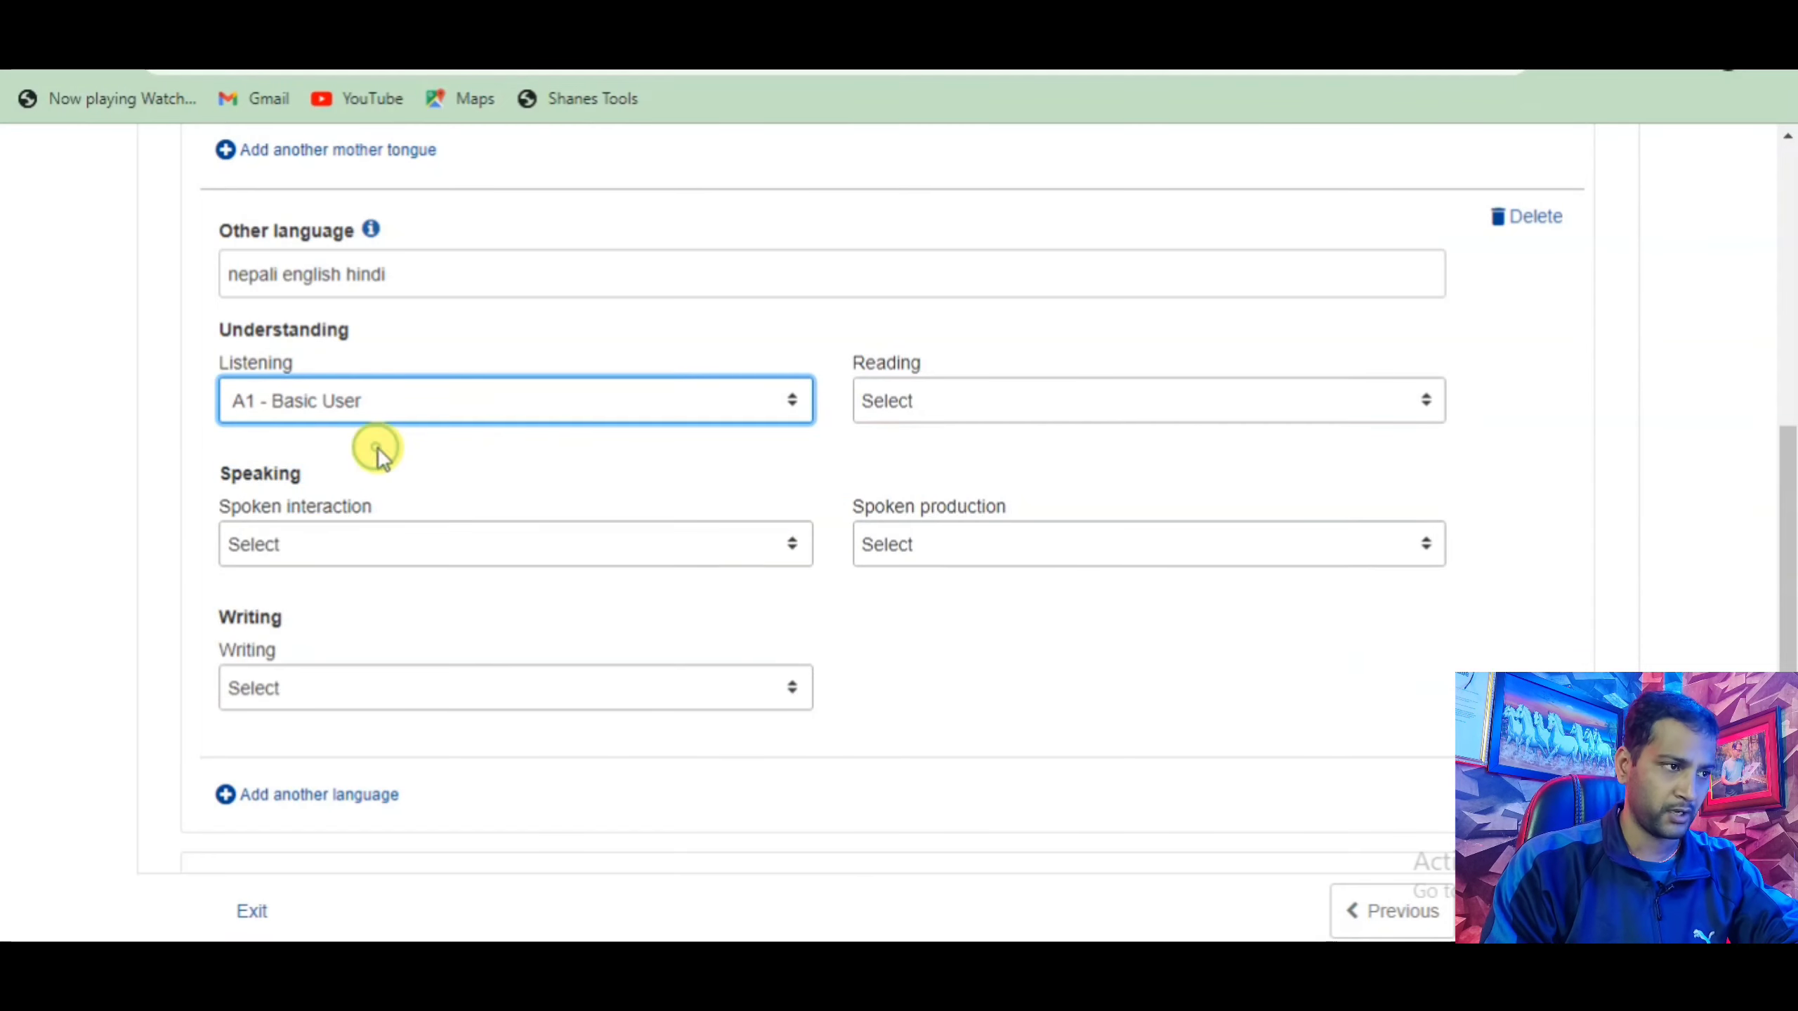
Rate Reading and Spoken interaction A1 and Spoken production A2.
click(928, 401)
click(783, 471)
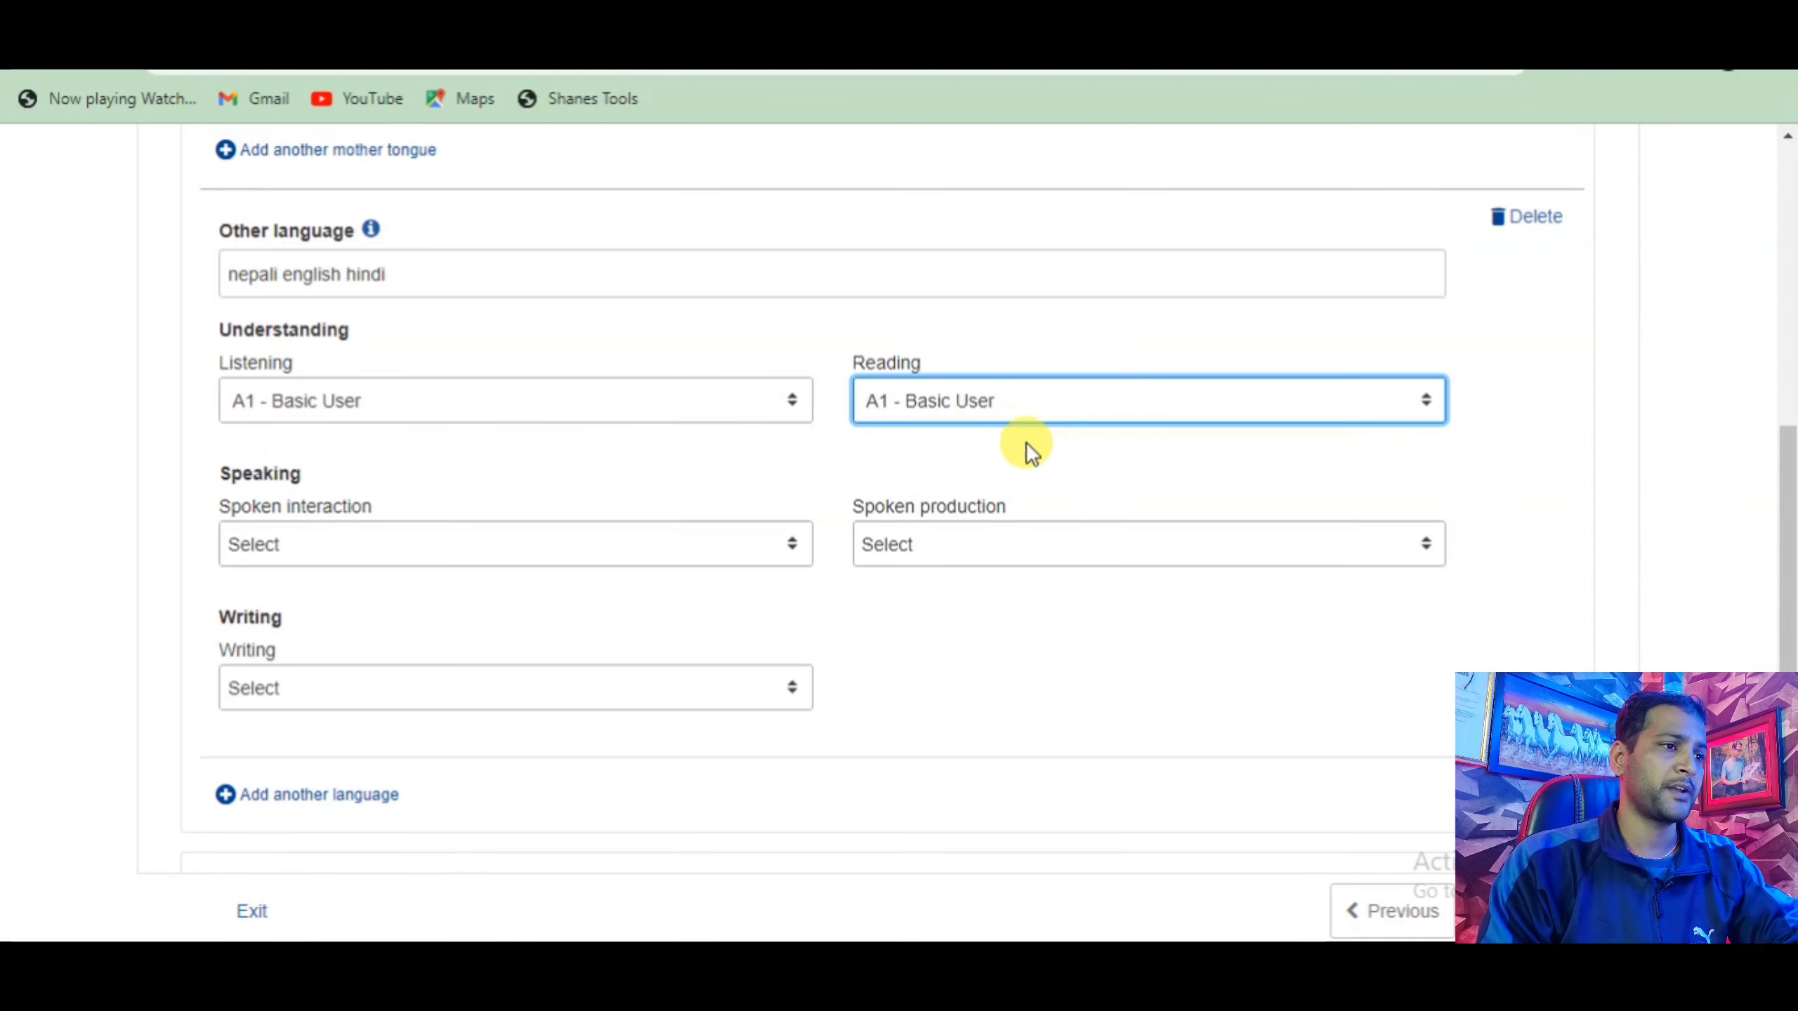
click(699, 542)
click(425, 623)
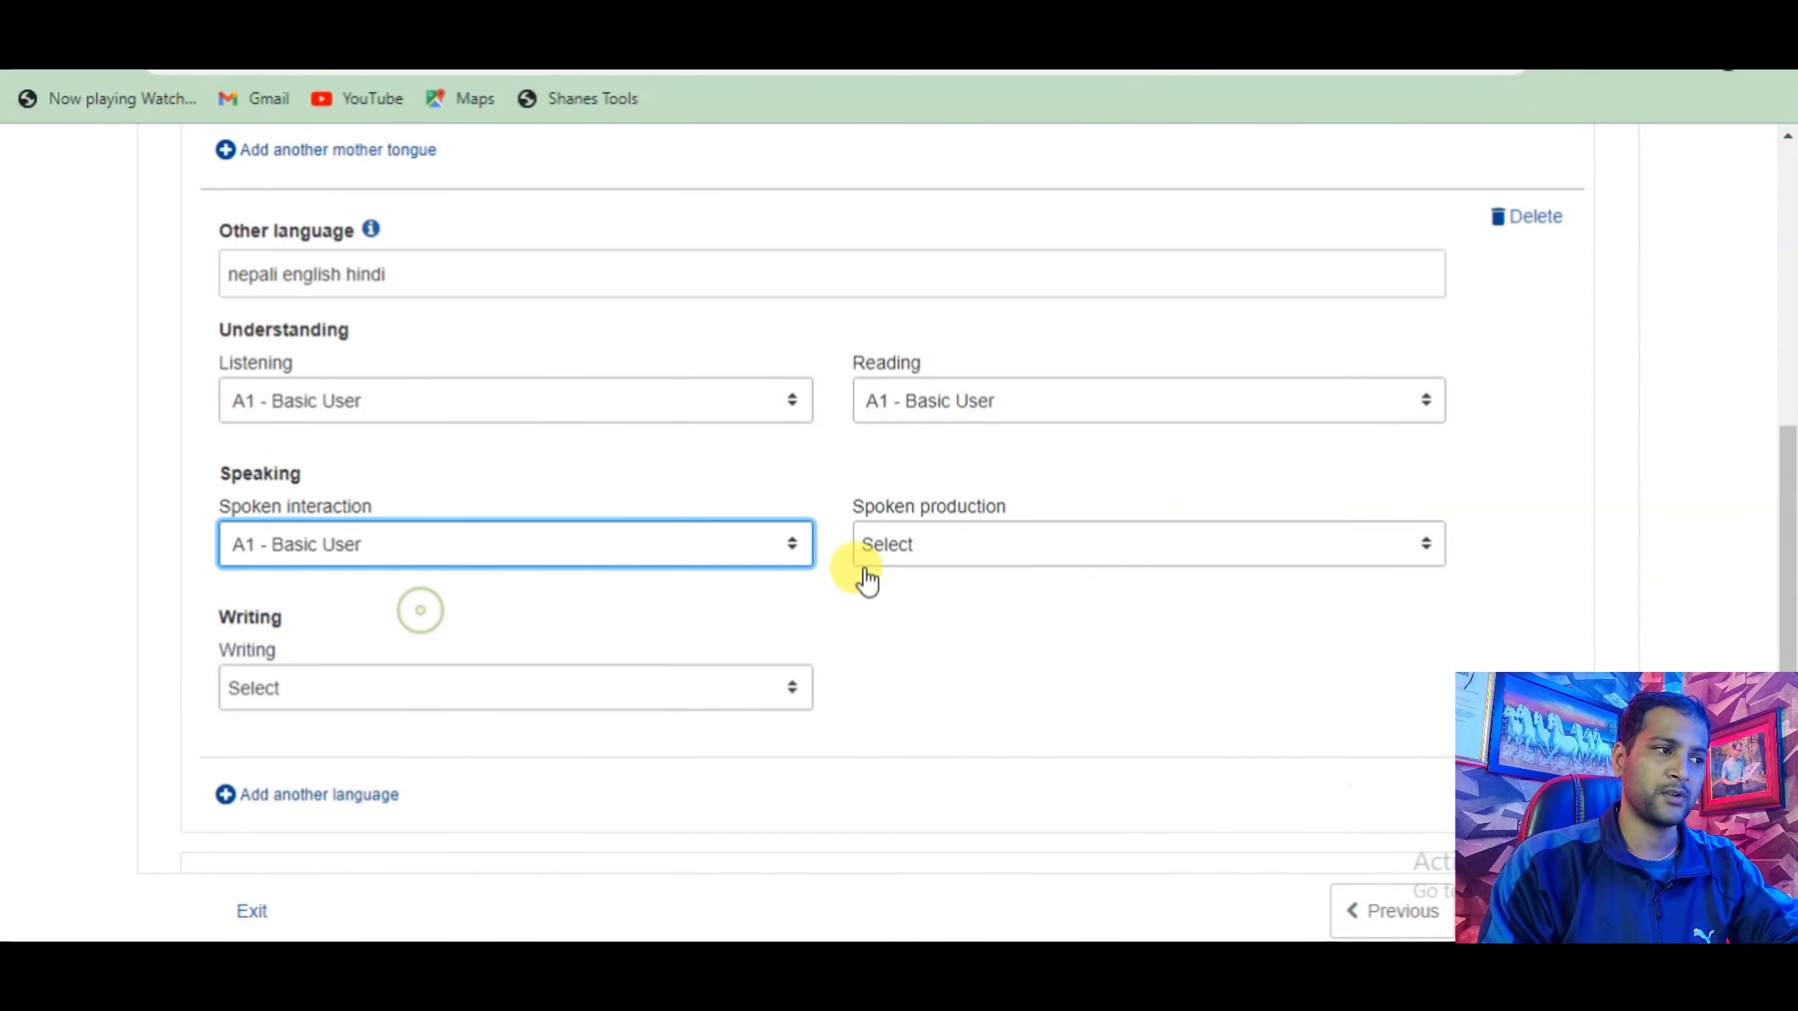
click(987, 535)
click(663, 623)
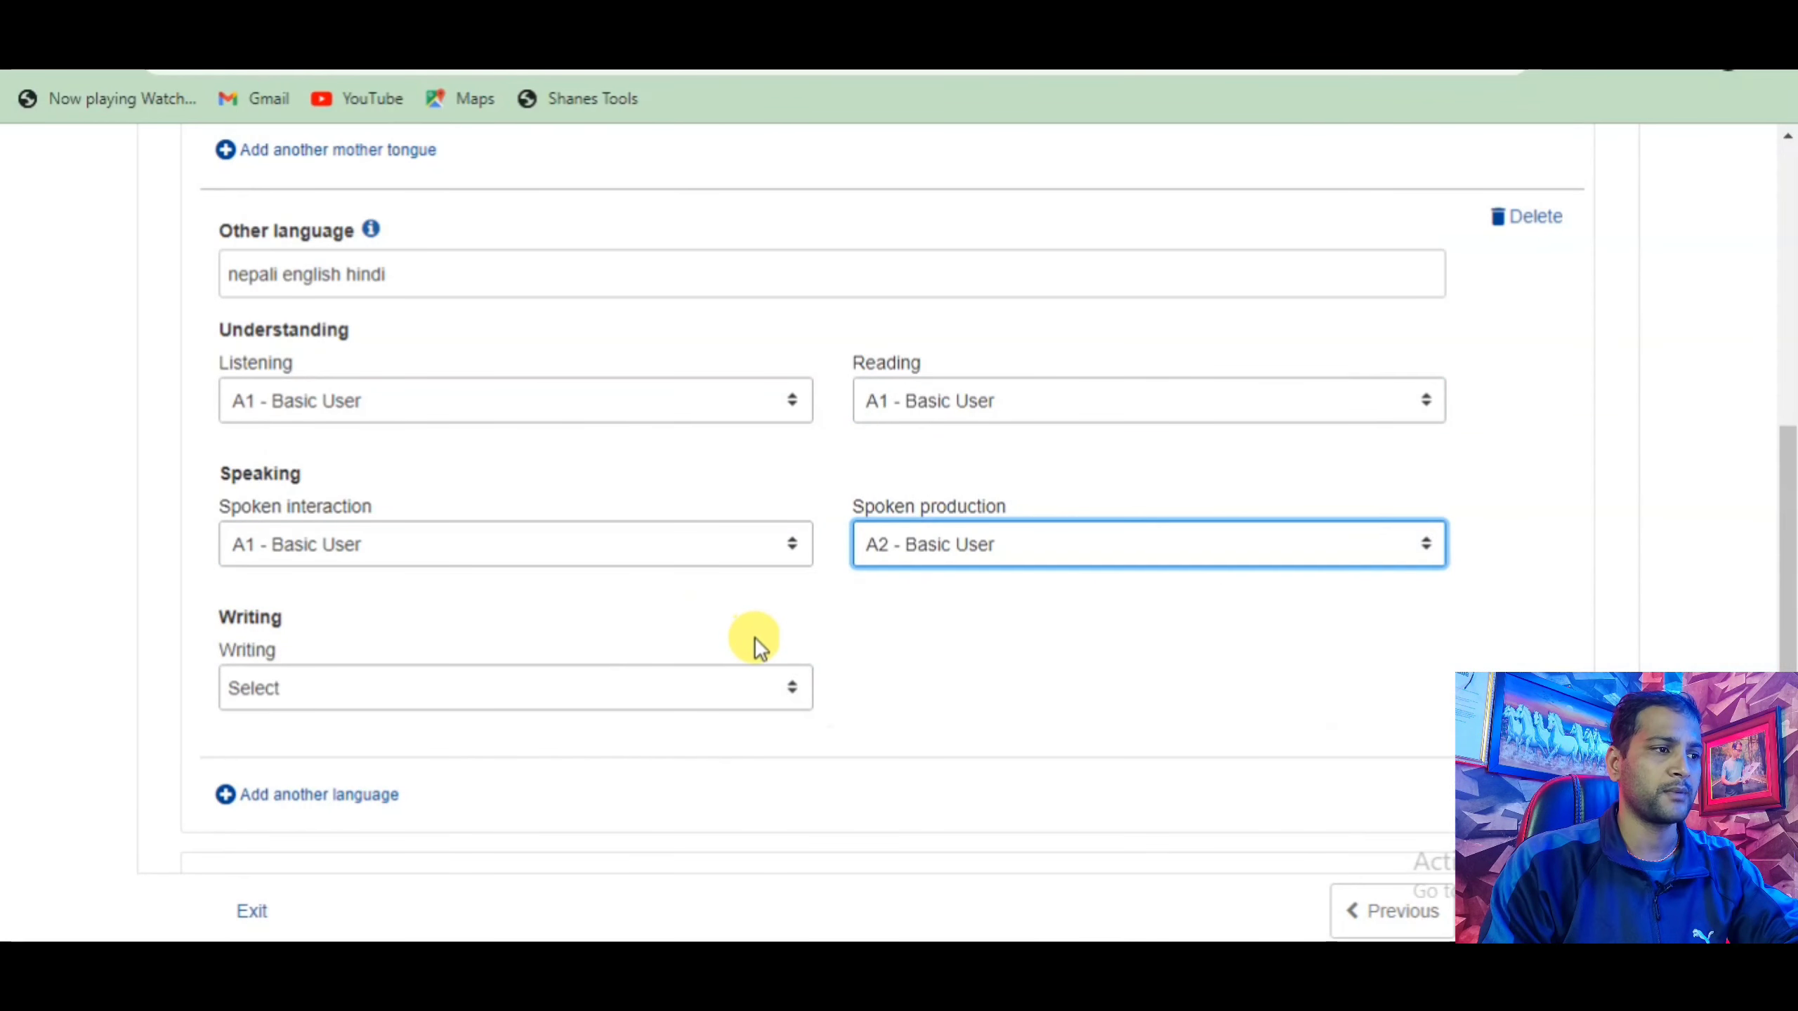
Set the Writing level to C1 - Proficient user.
click(316, 694)
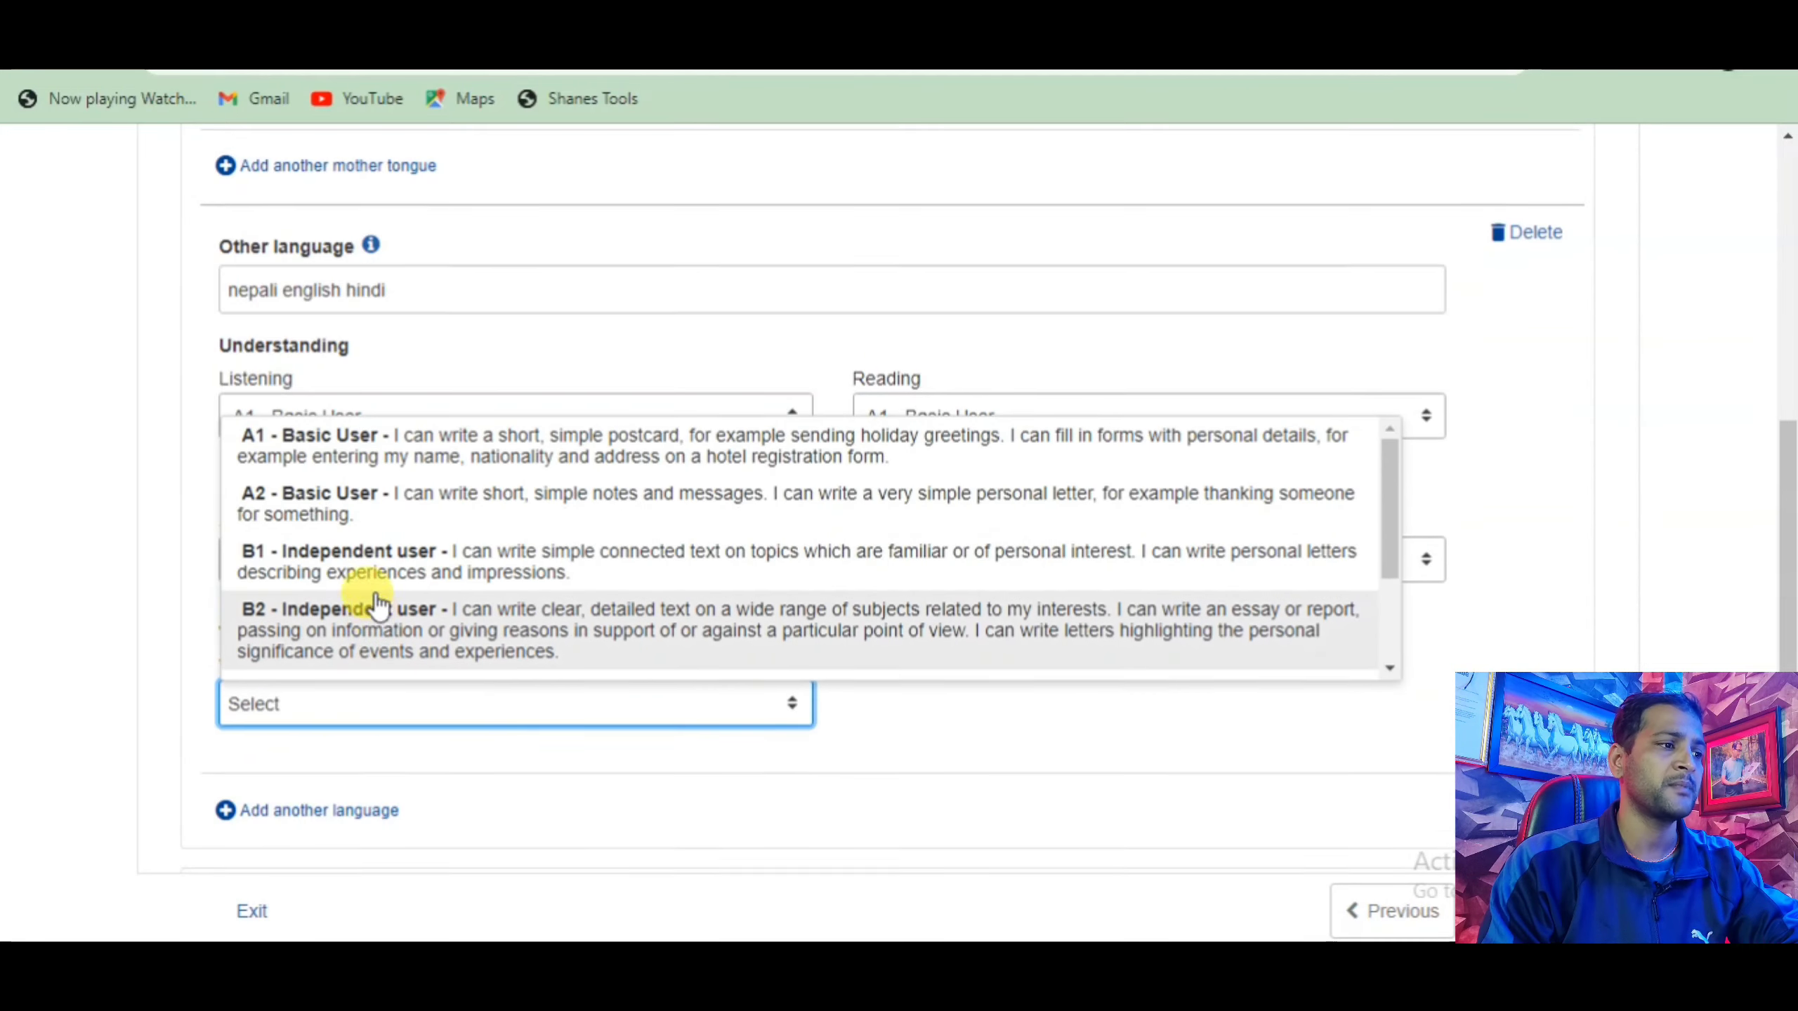
scroll(361, 602, down, 5)
scroll(372, 602, up, 3)
scroll(397, 397, down, 2)
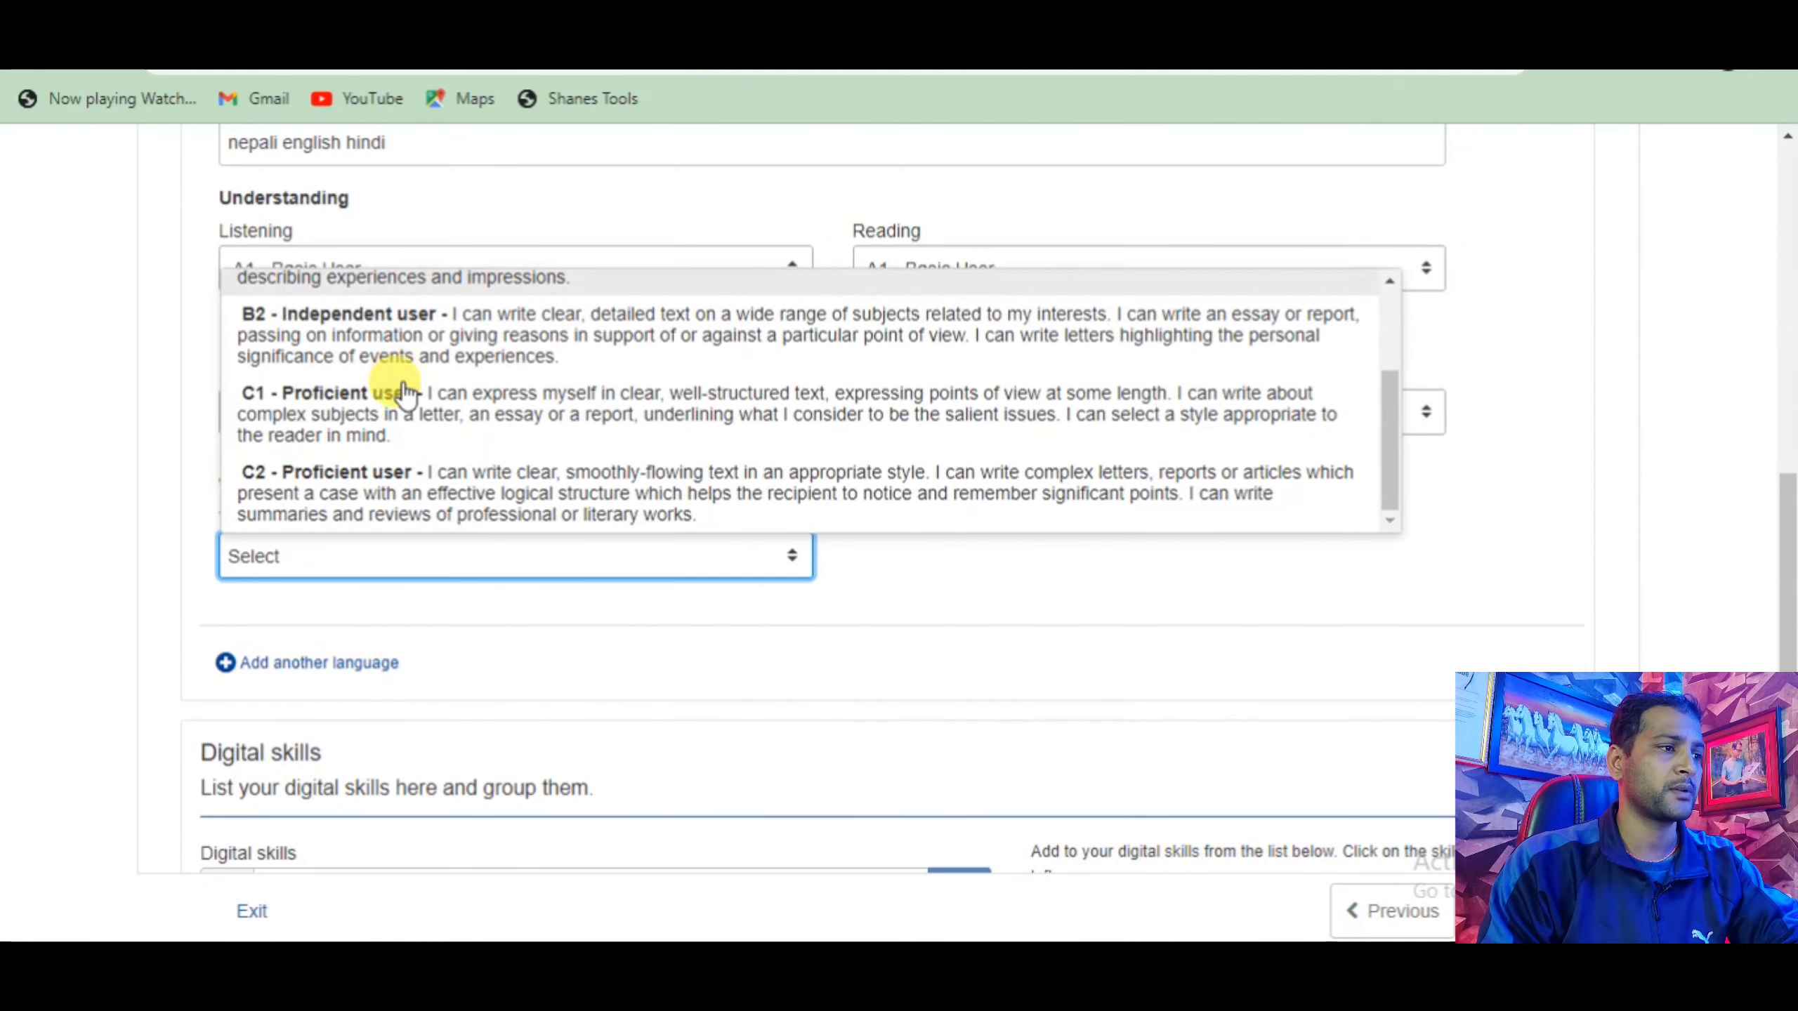
click(393, 397)
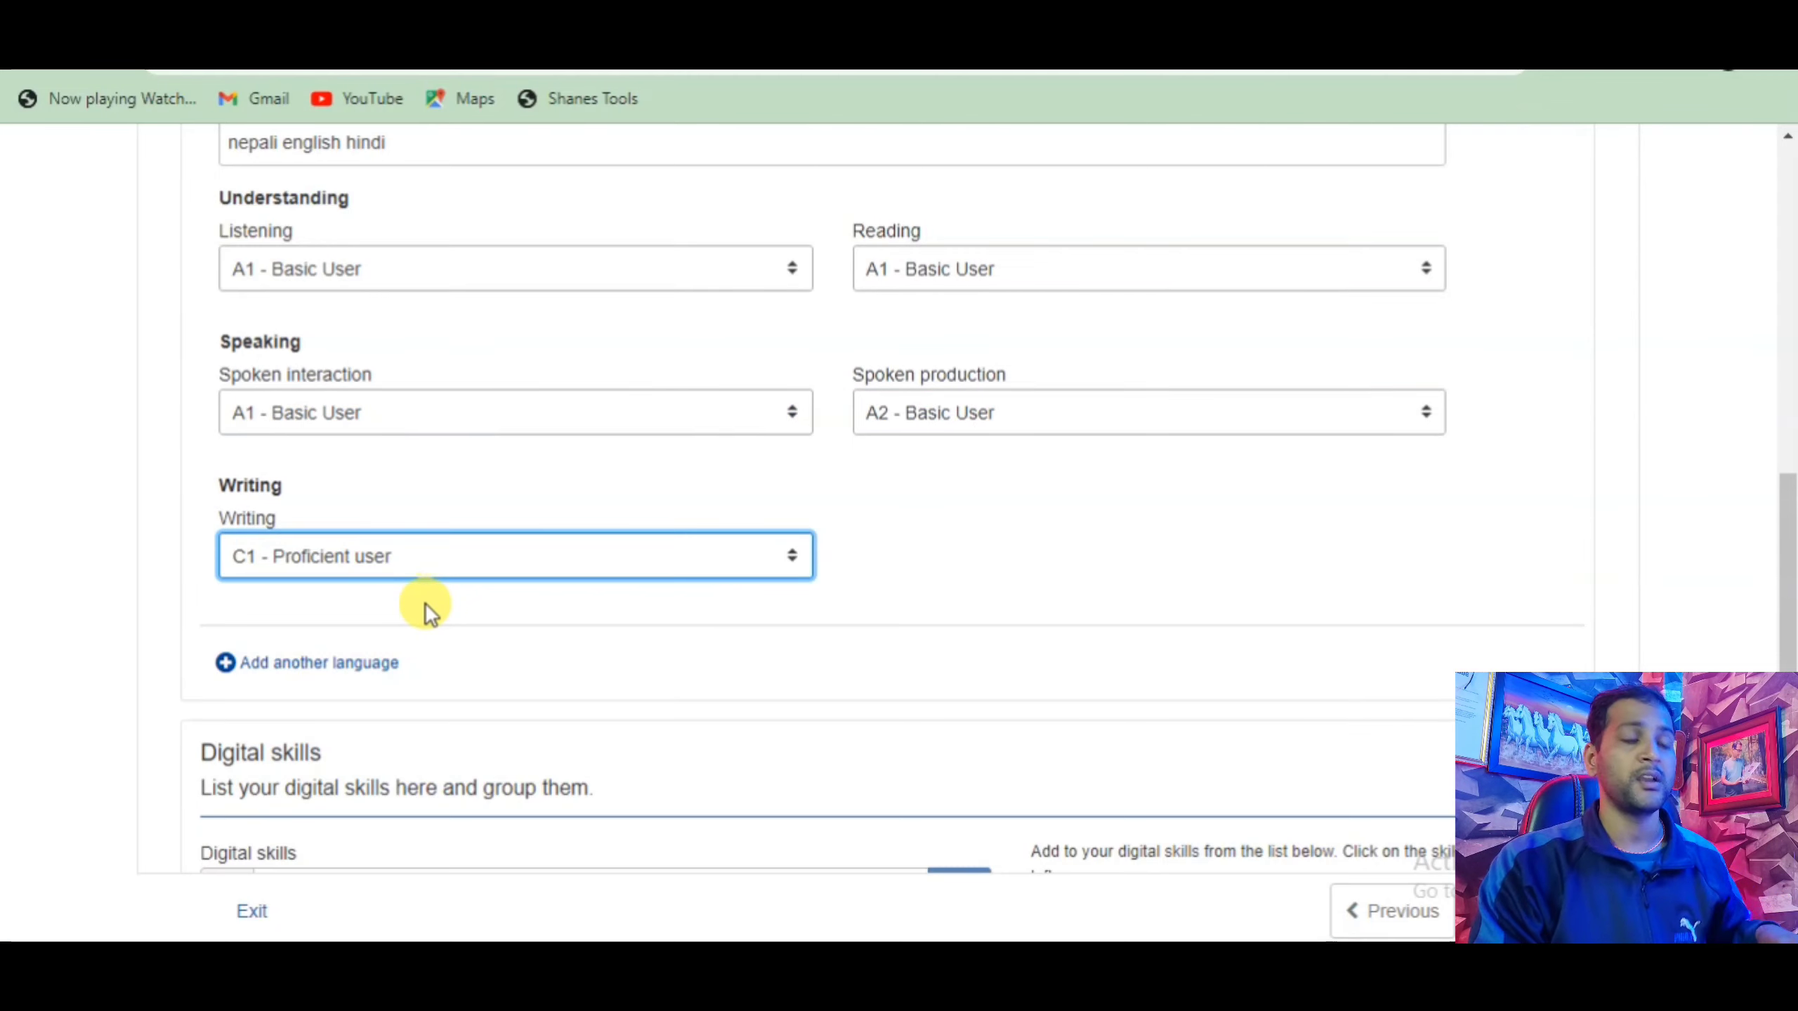
scroll(425, 602, up, 3)
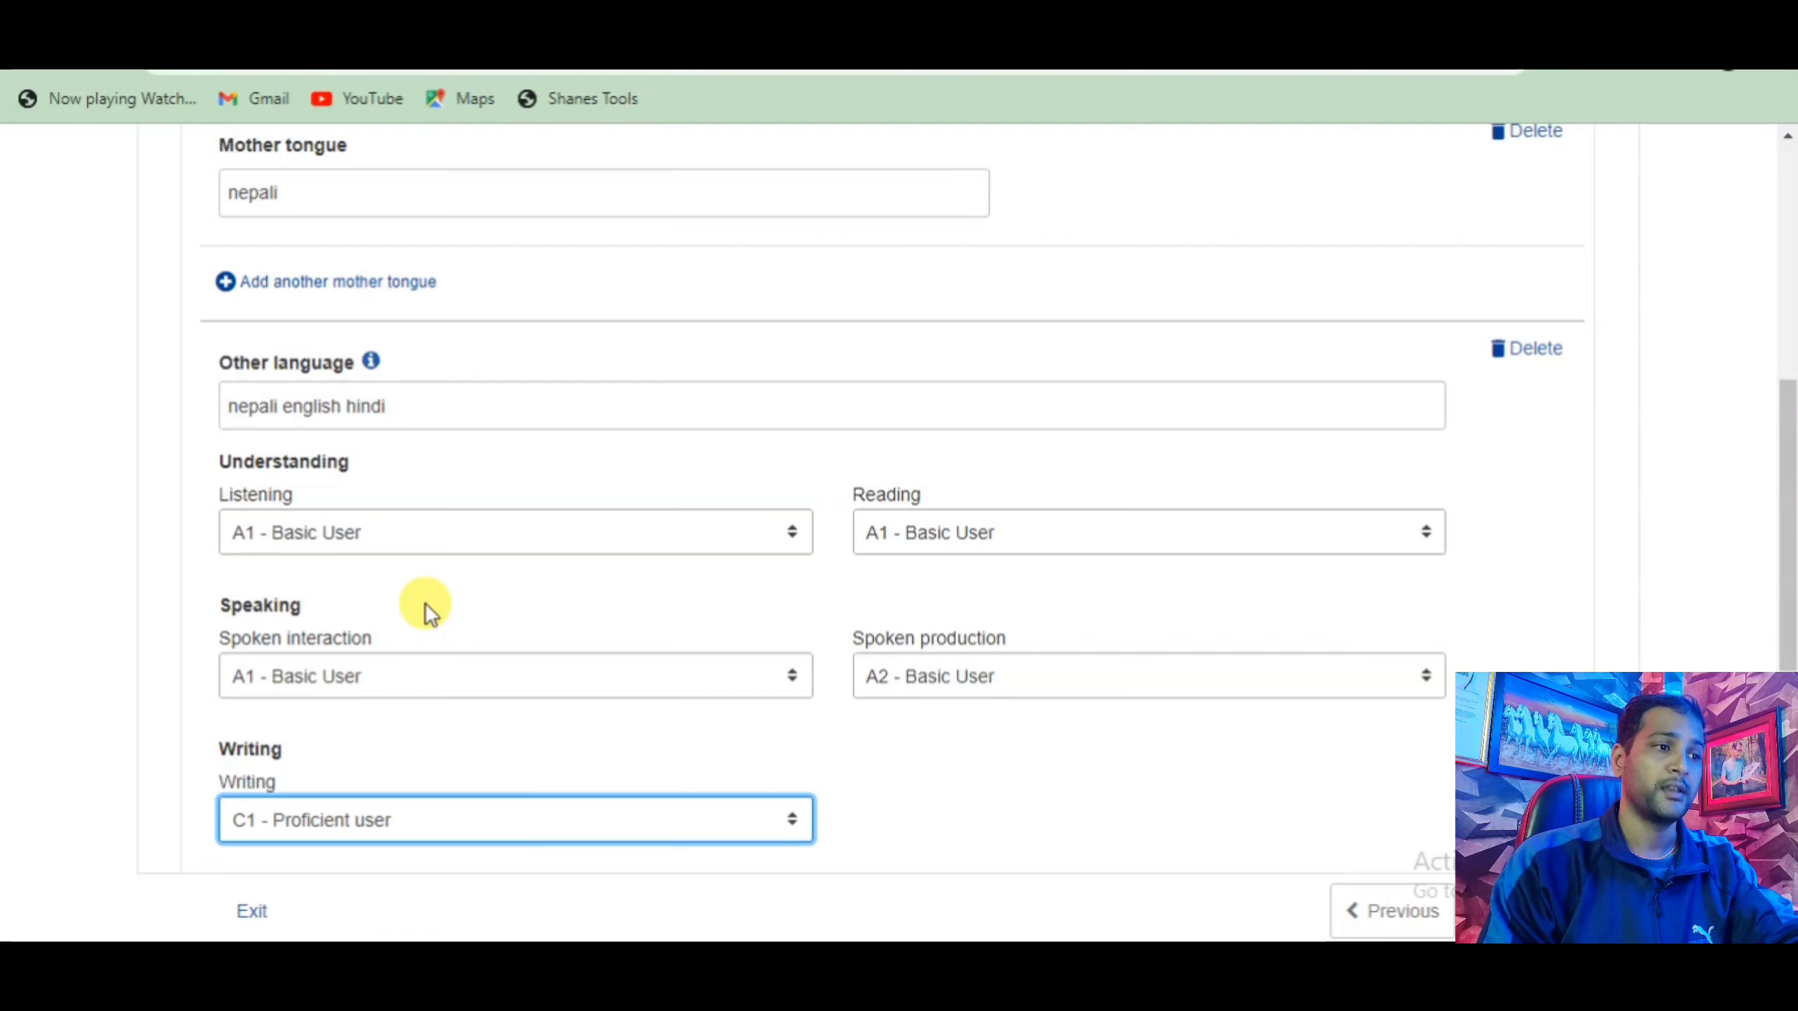
scroll(426, 606, down, 6)
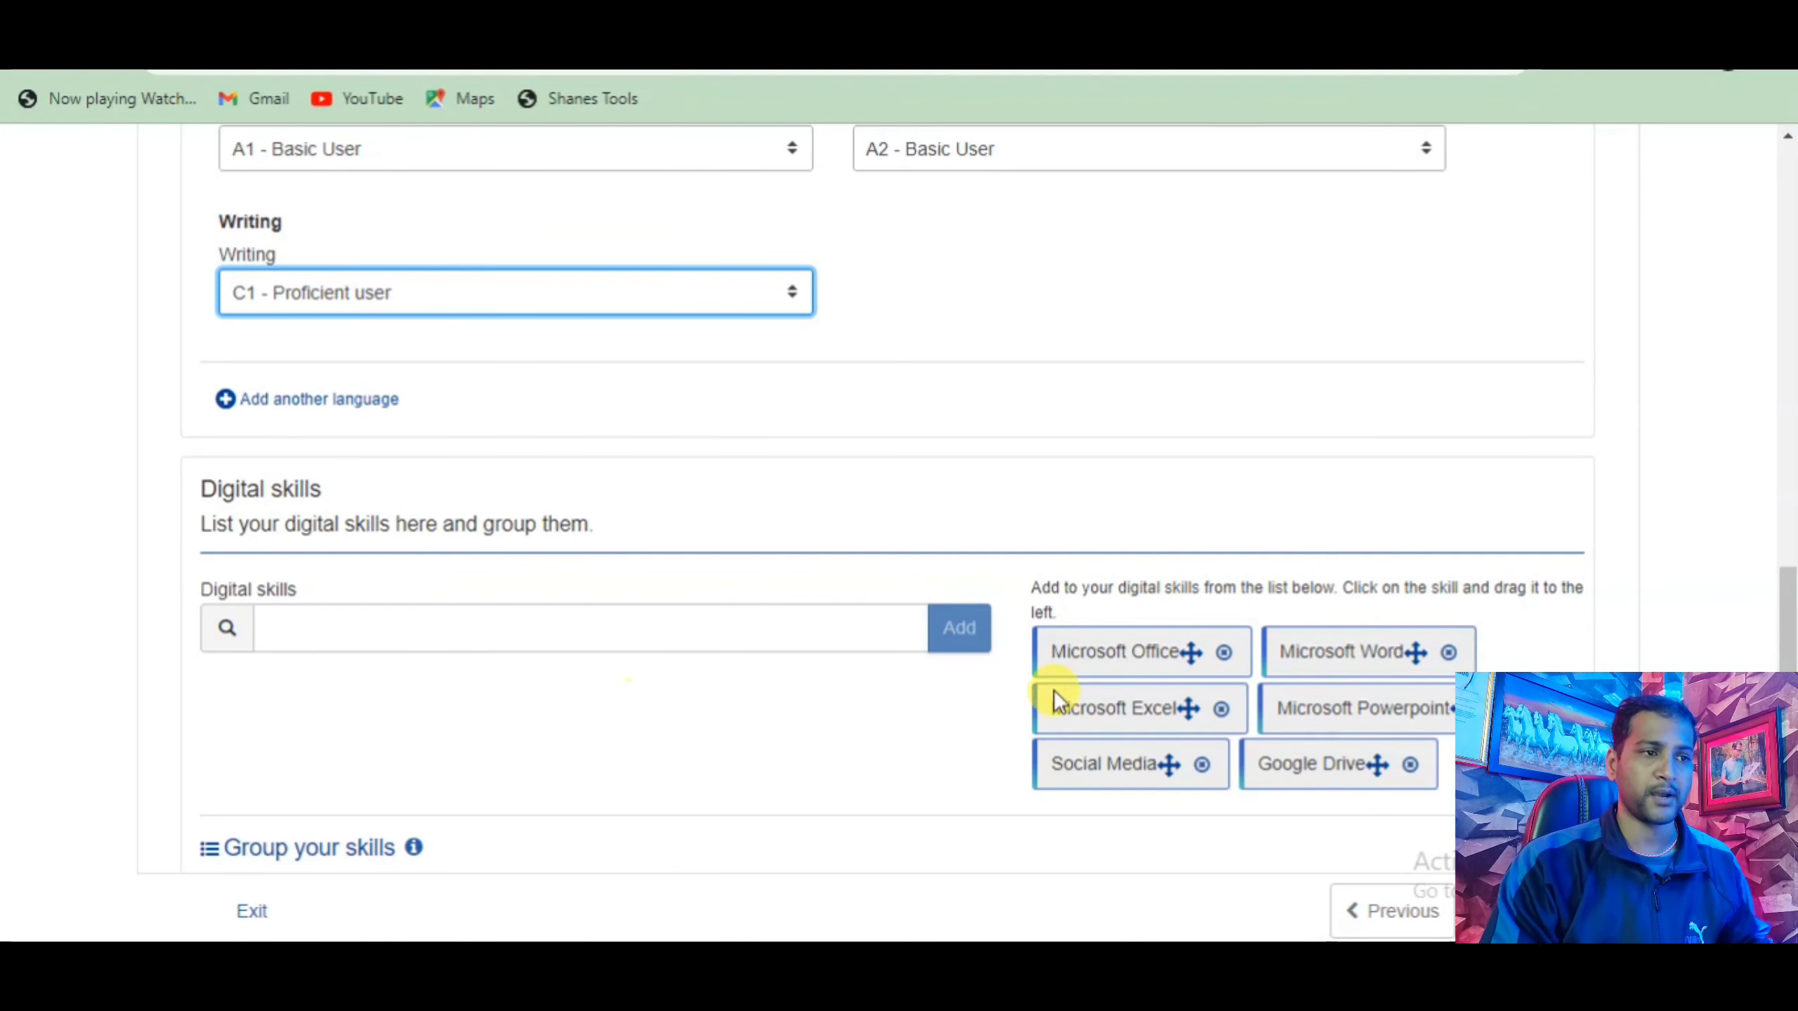
Drag Microsoft Office, Microsoft Word, Social Media, Google Drive, Zoom and Facebook into Digital skills.
drag(1087, 657, 251, 684)
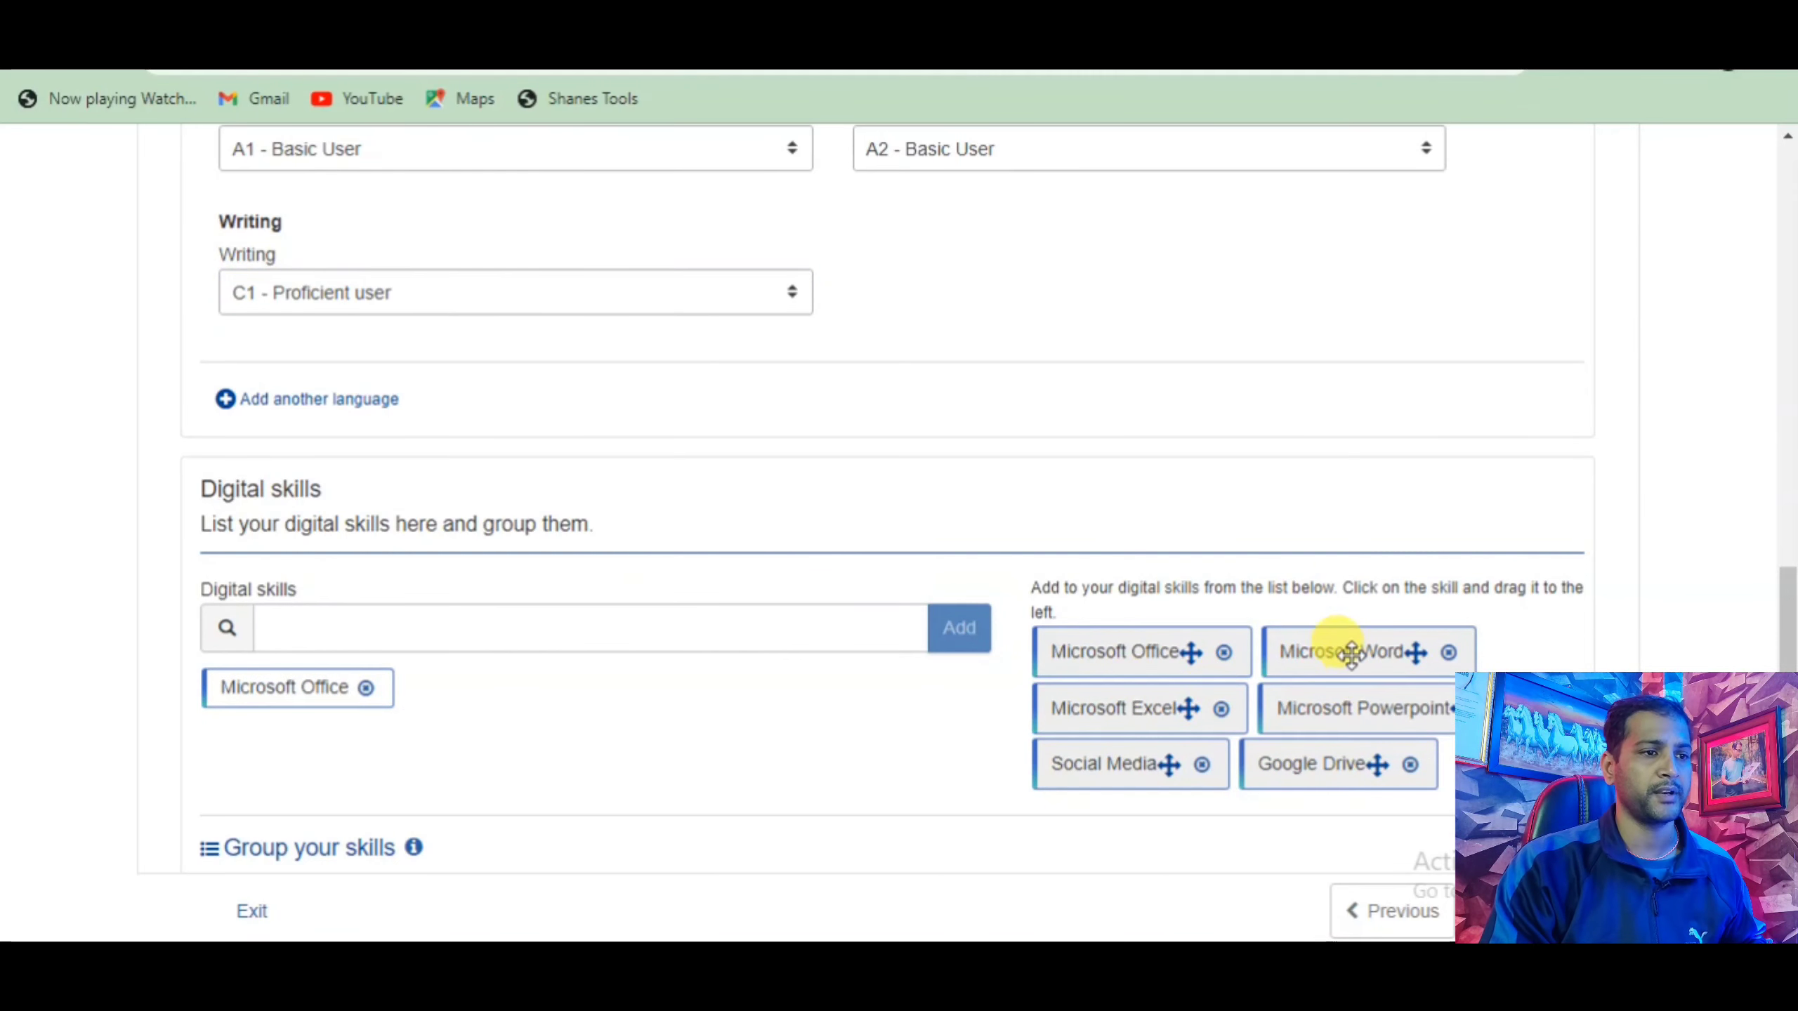
drag(1310, 652, 588, 678)
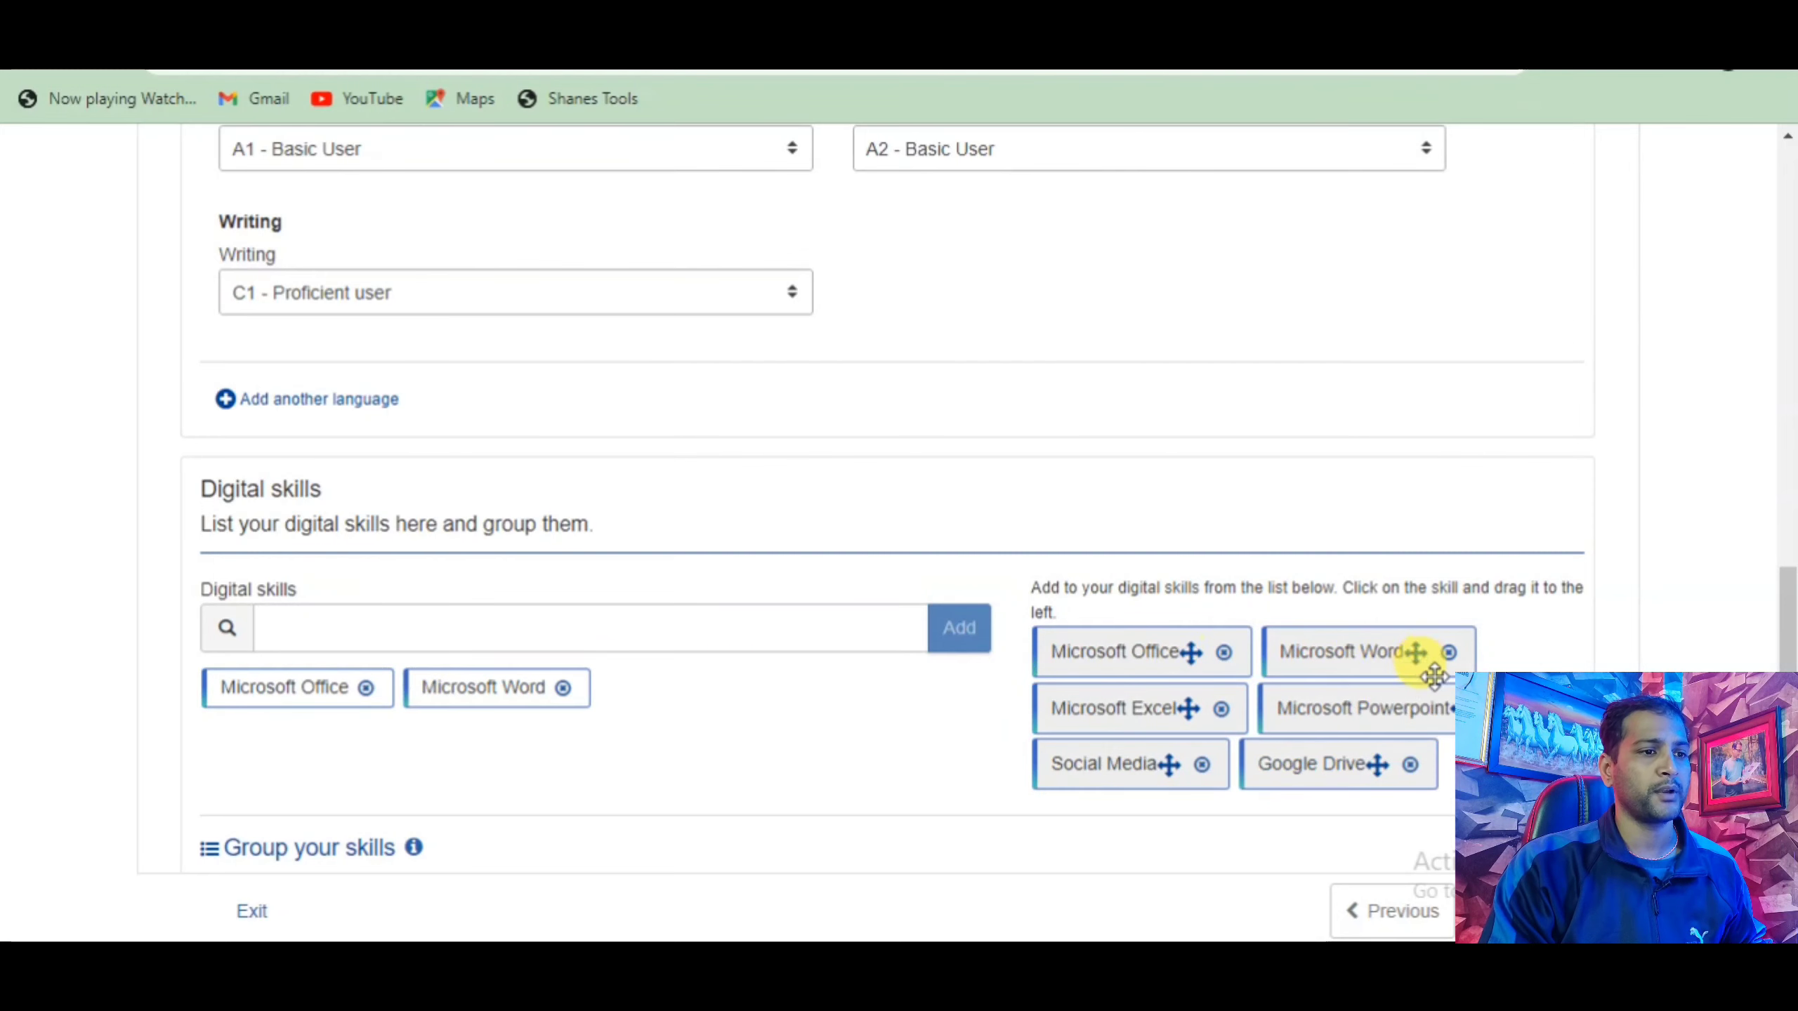
drag(1129, 768, 684, 686)
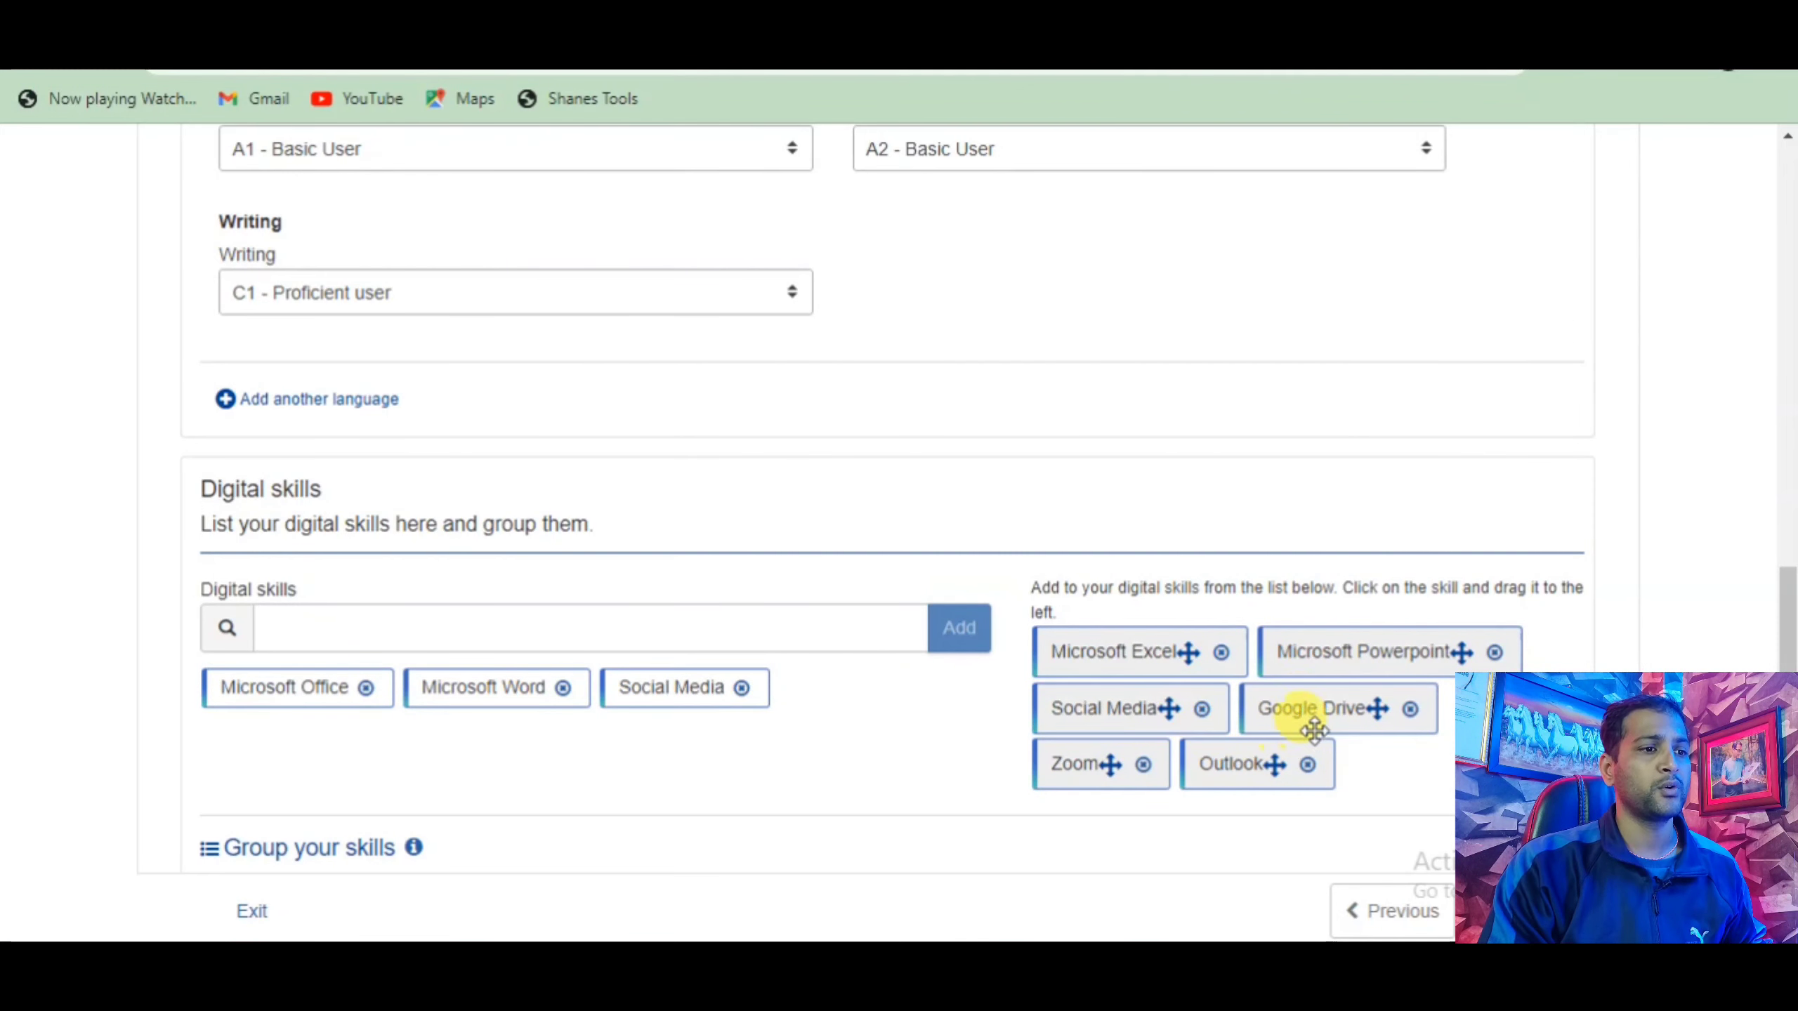
drag(1289, 715, 891, 686)
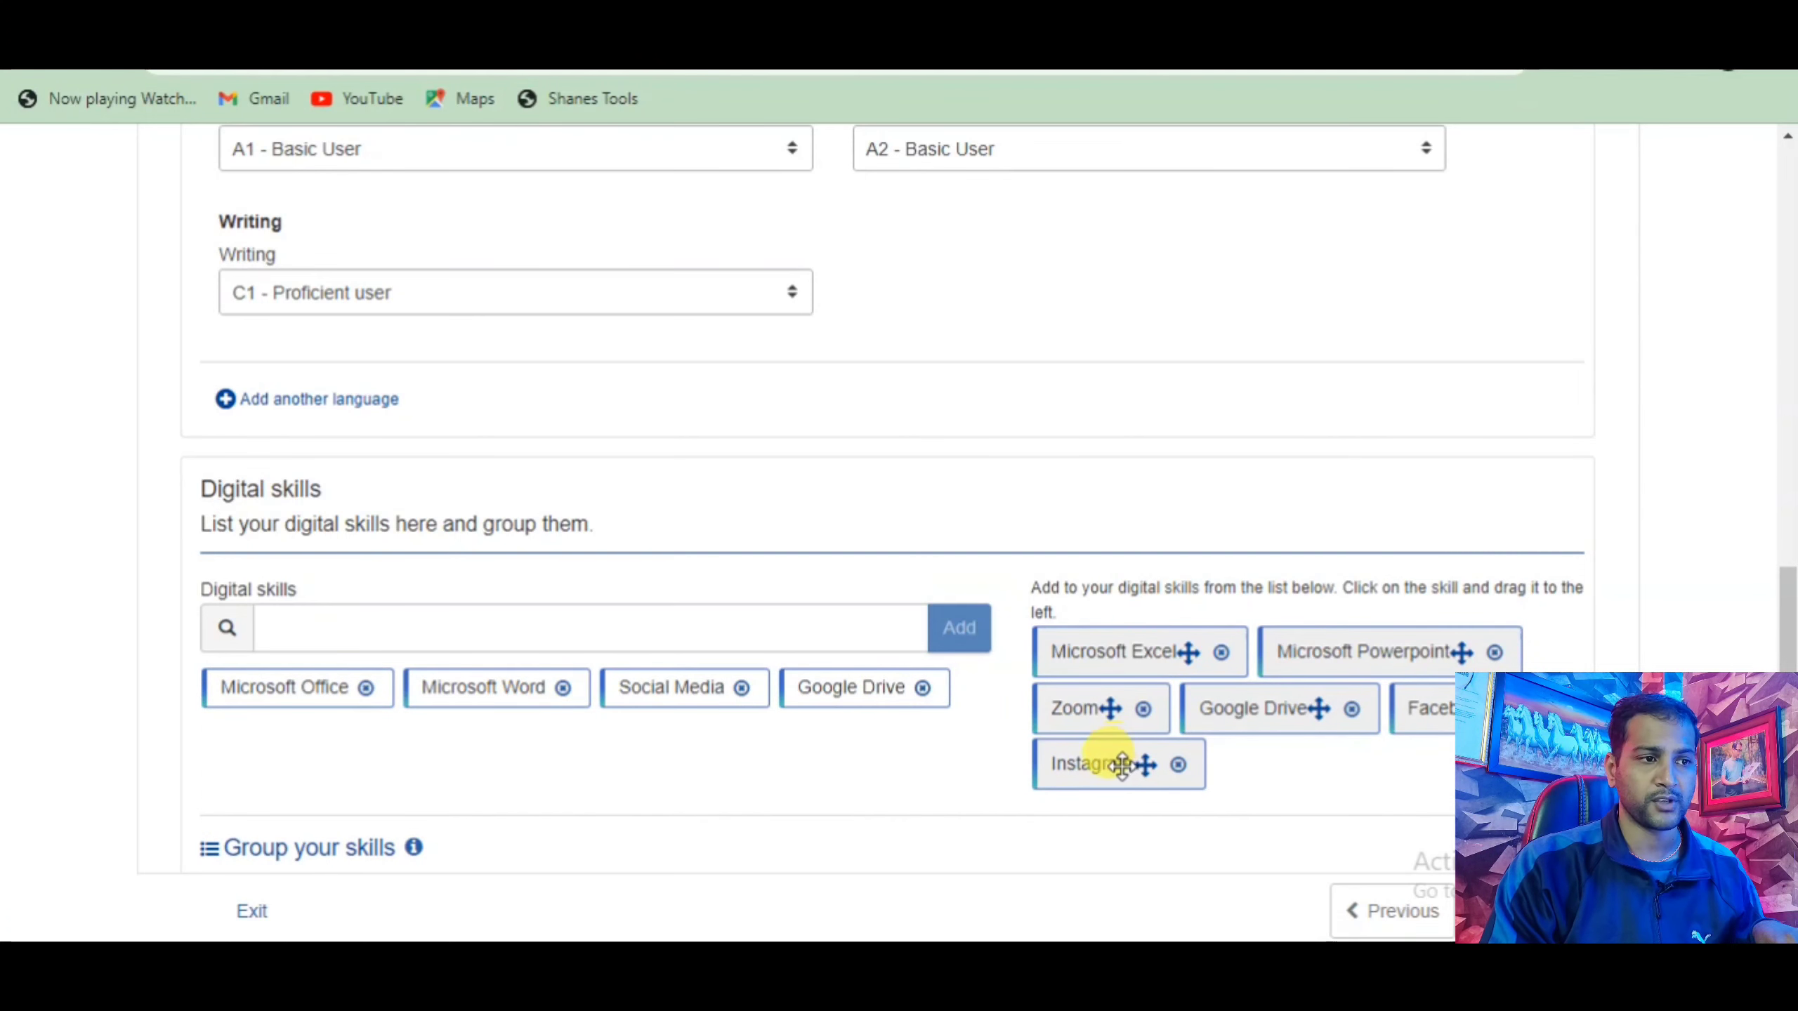
drag(1121, 766, 697, 710)
drag(1082, 761, 433, 723)
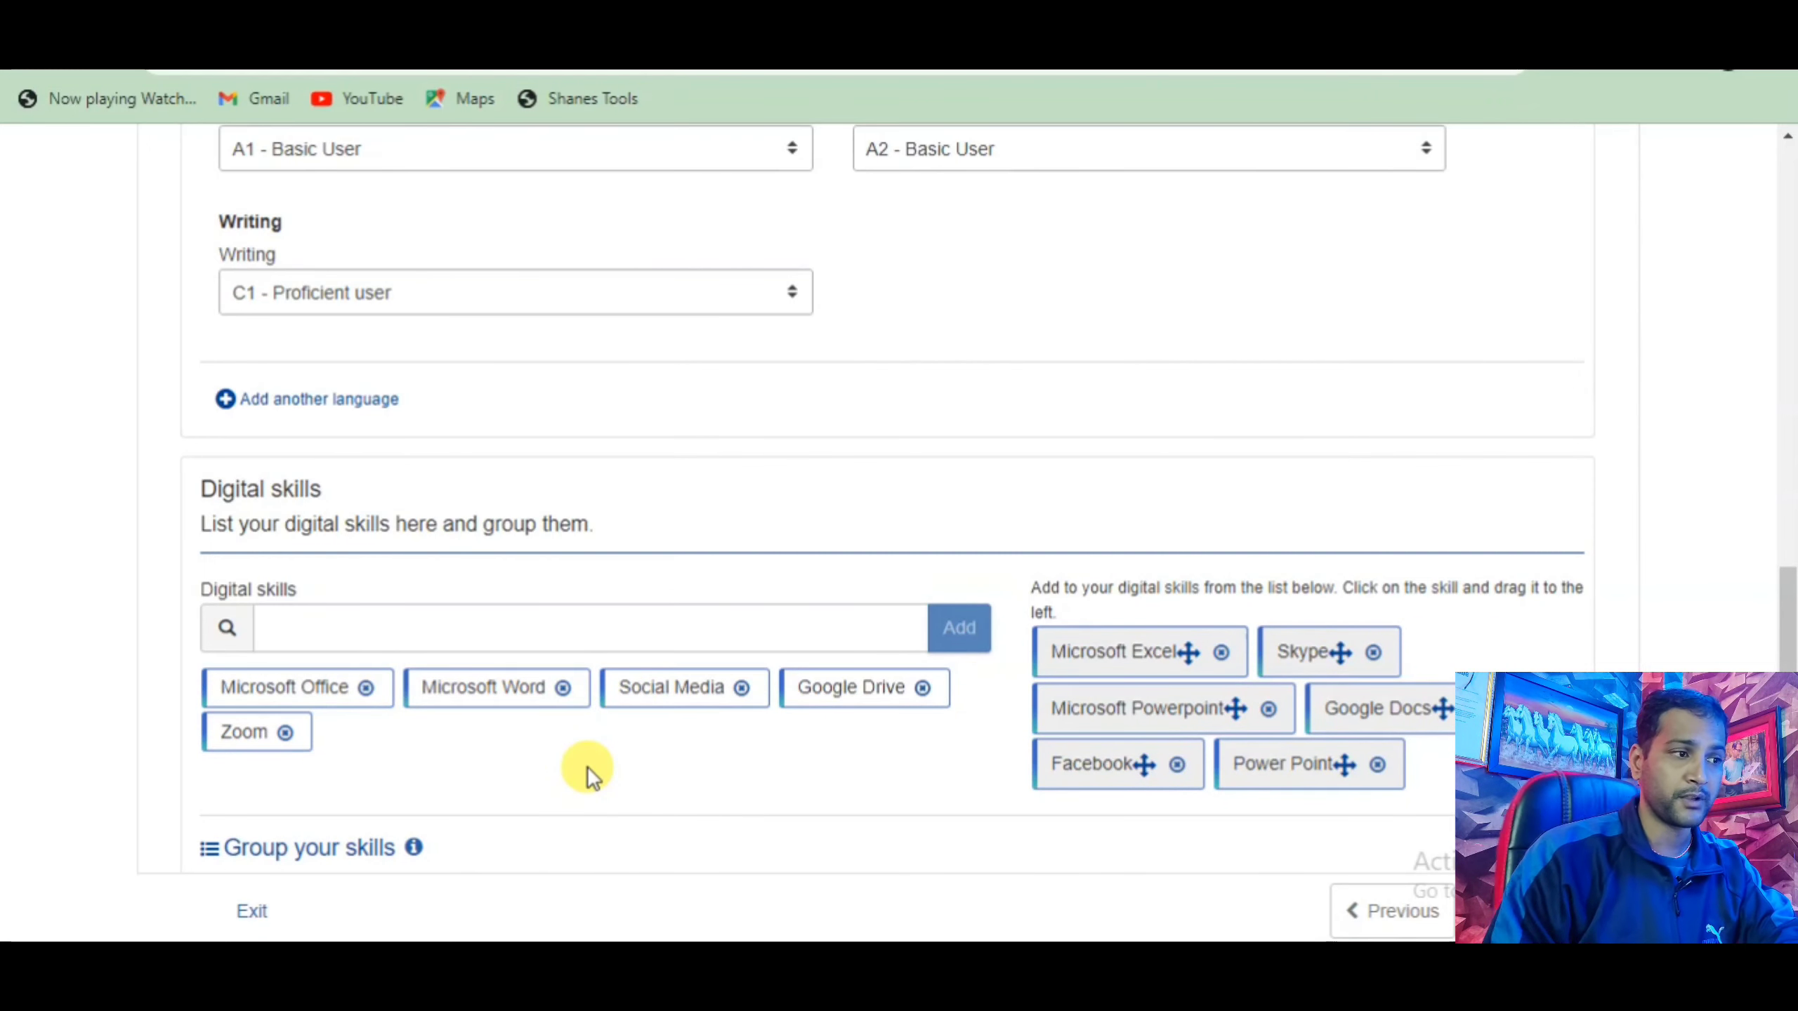
drag(1120, 751, 632, 721)
scroll(595, 715, down, 3)
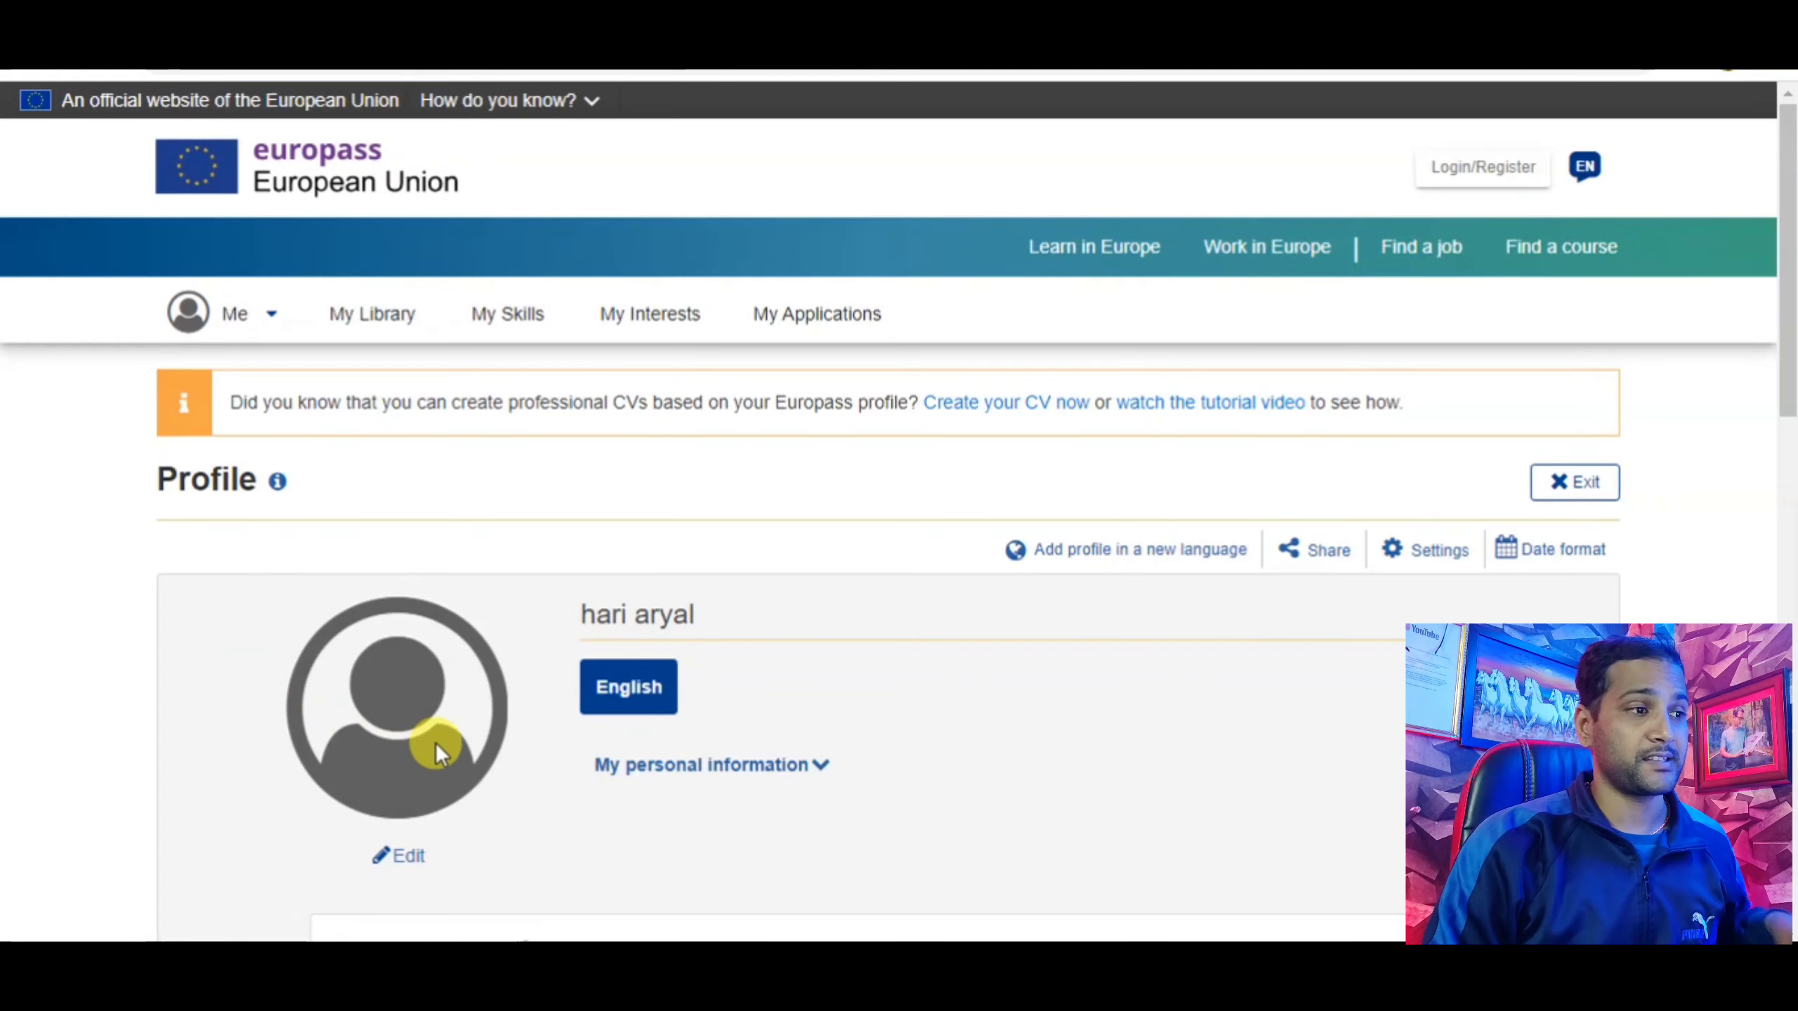
scroll(453, 737, down, 6)
scroll(471, 700, up, 6)
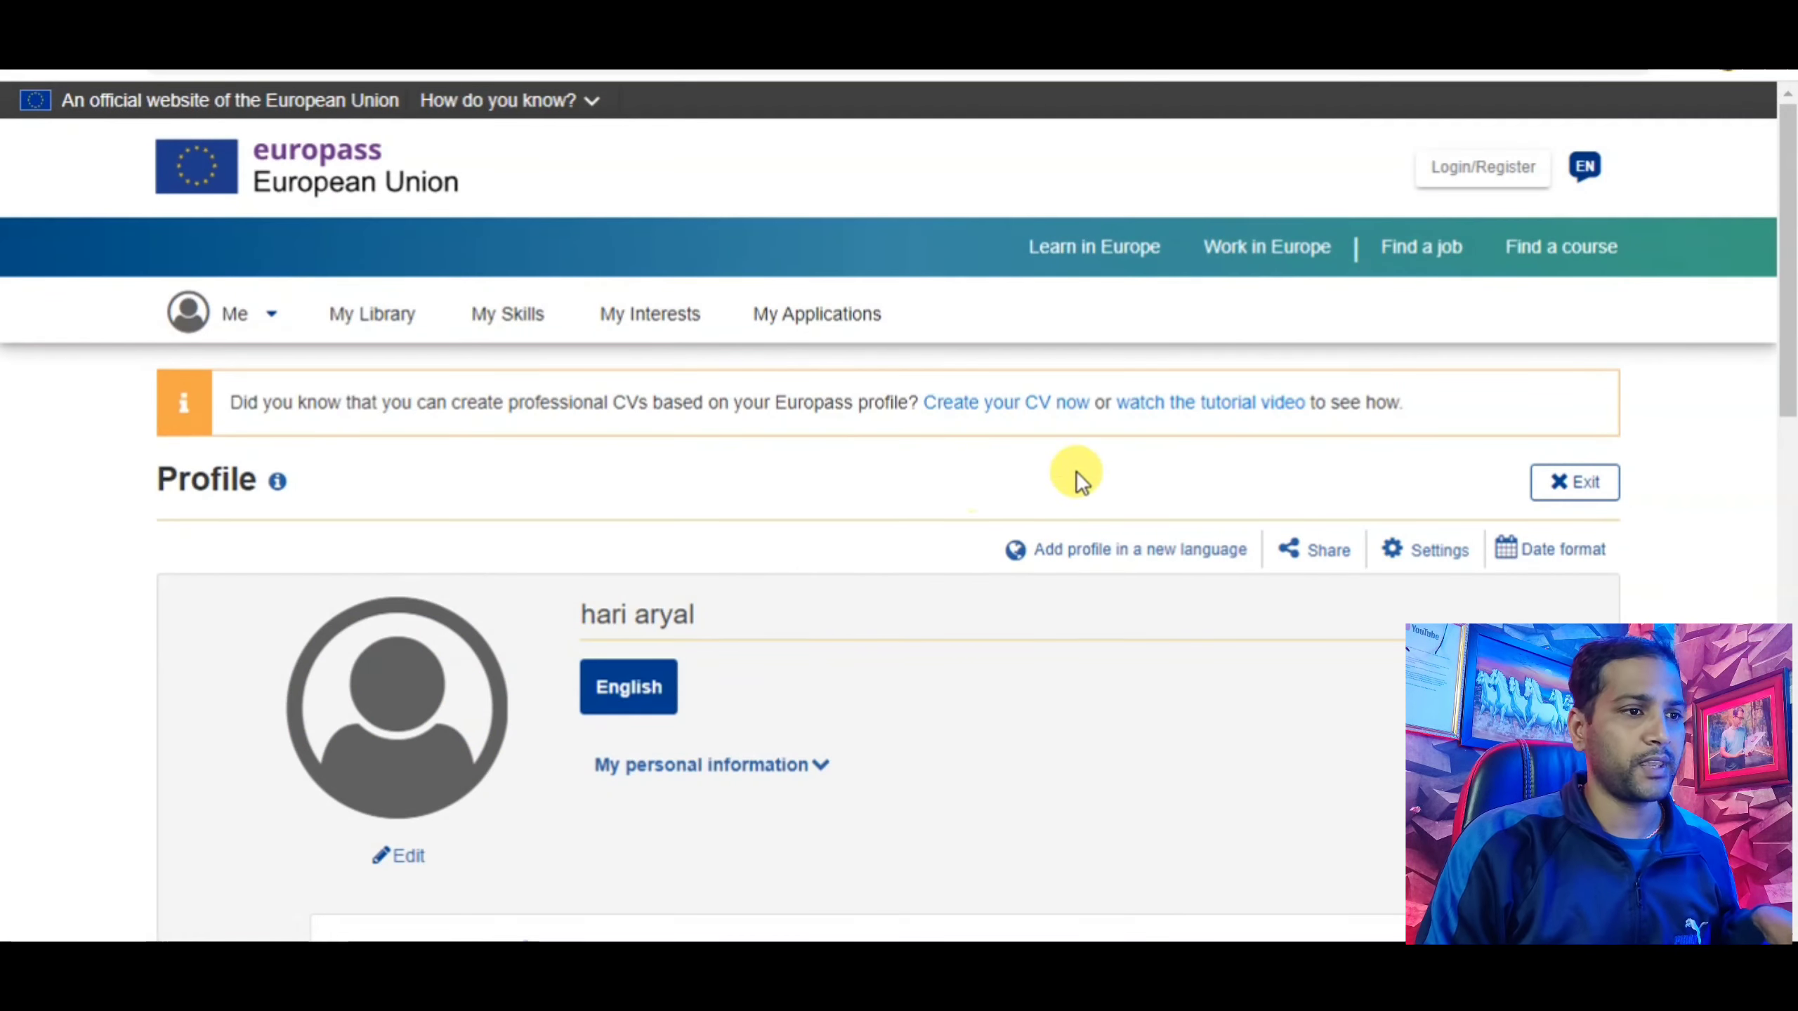
scroll(877, 680, down, 10)
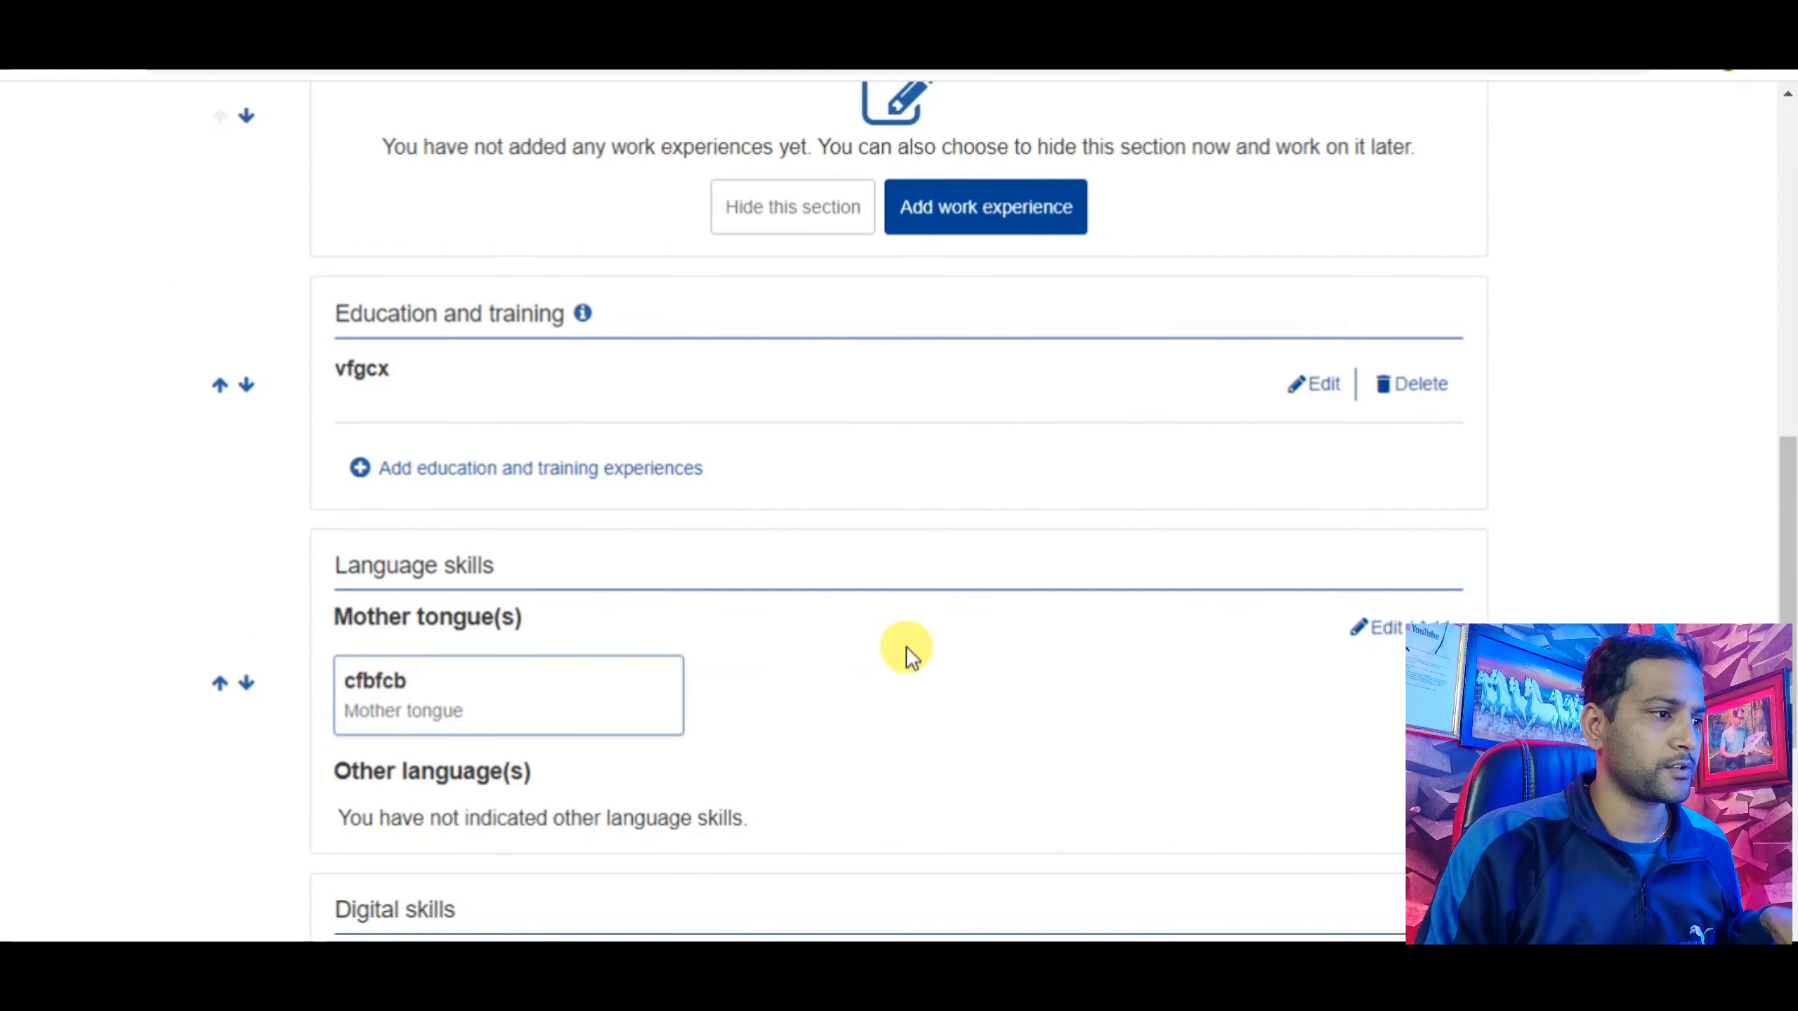
scroll(906, 647, down, 5)
scroll(905, 647, down, 2)
scroll(910, 638, up, 8)
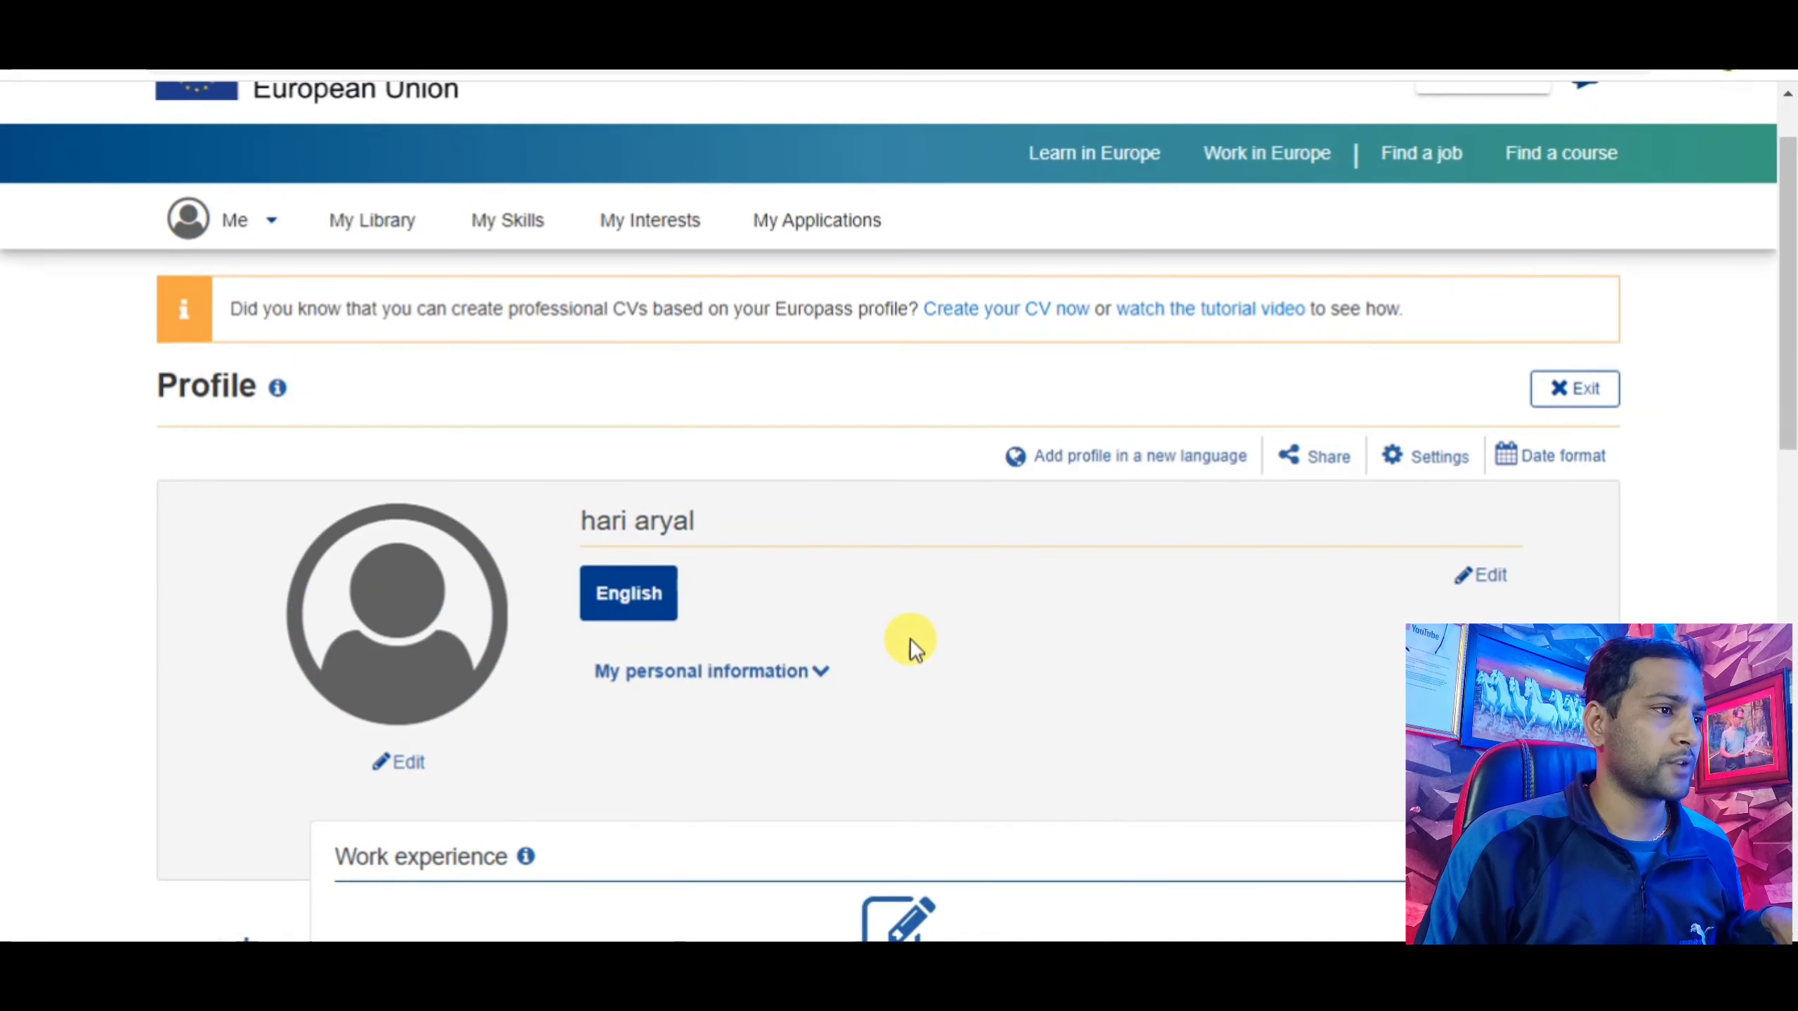
Start a new CV from the profile and resume the last draft CV.
click(992, 312)
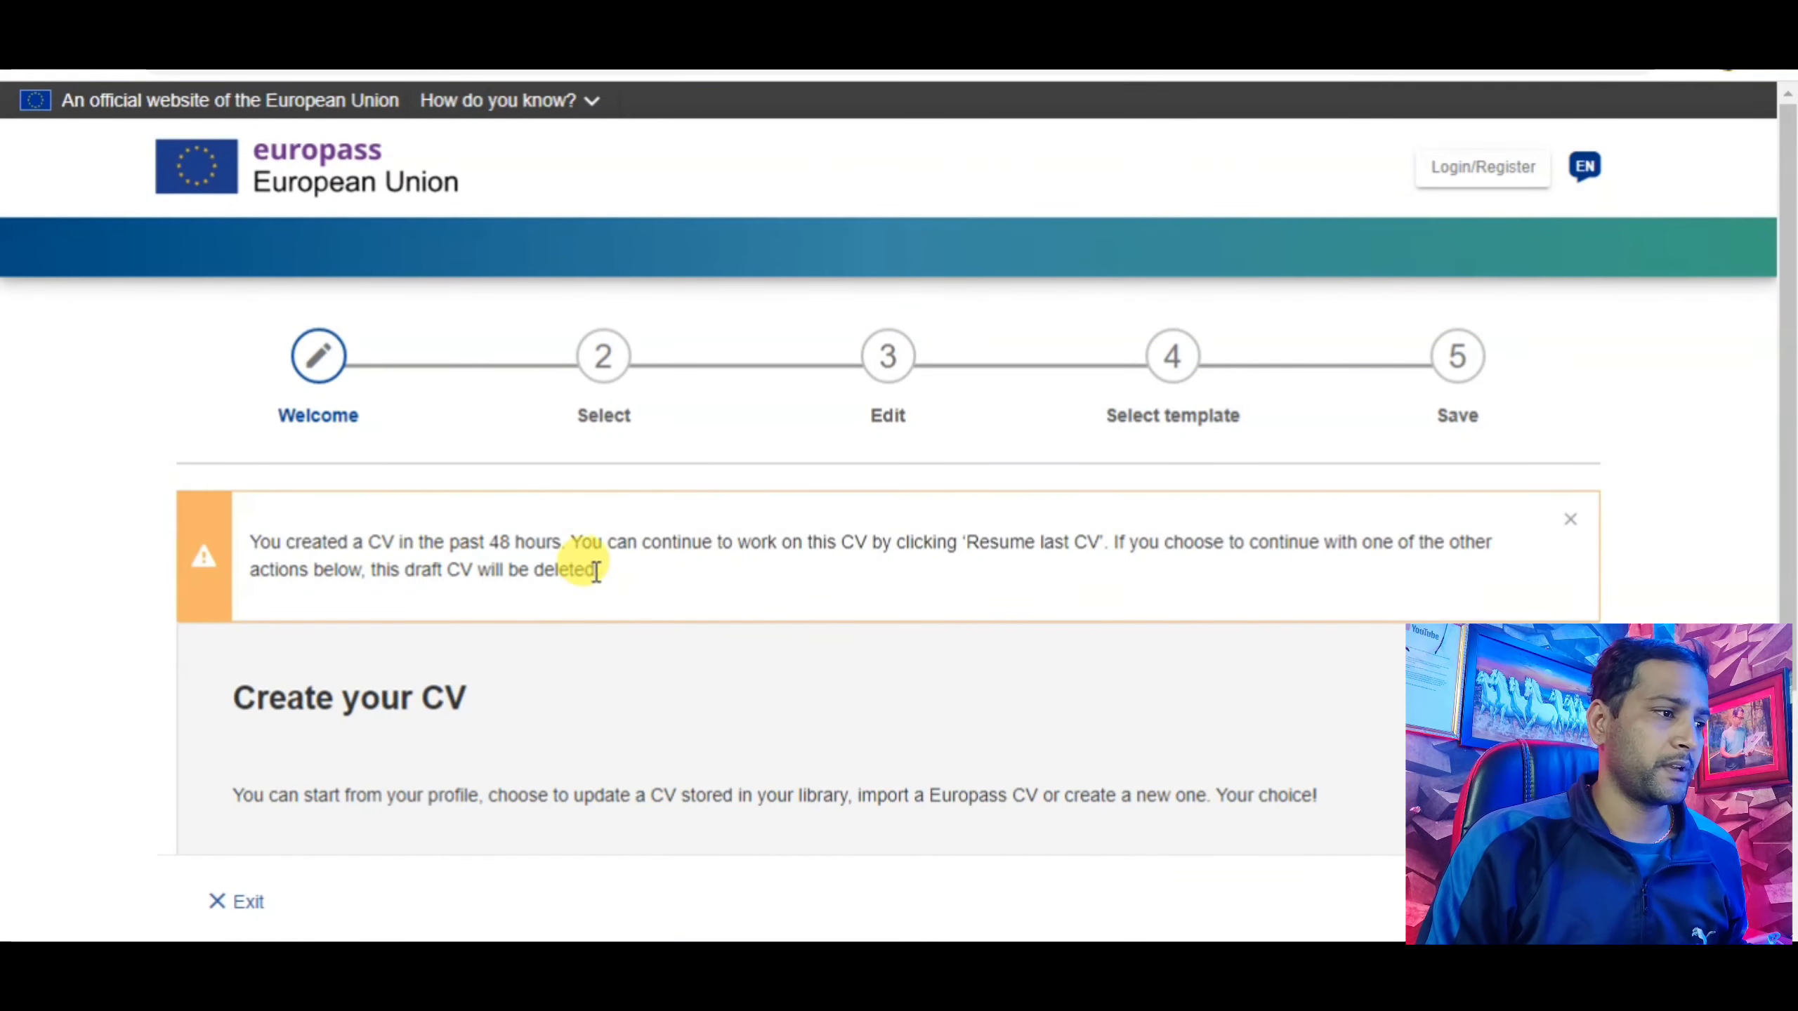
scroll(596, 570, down, 5)
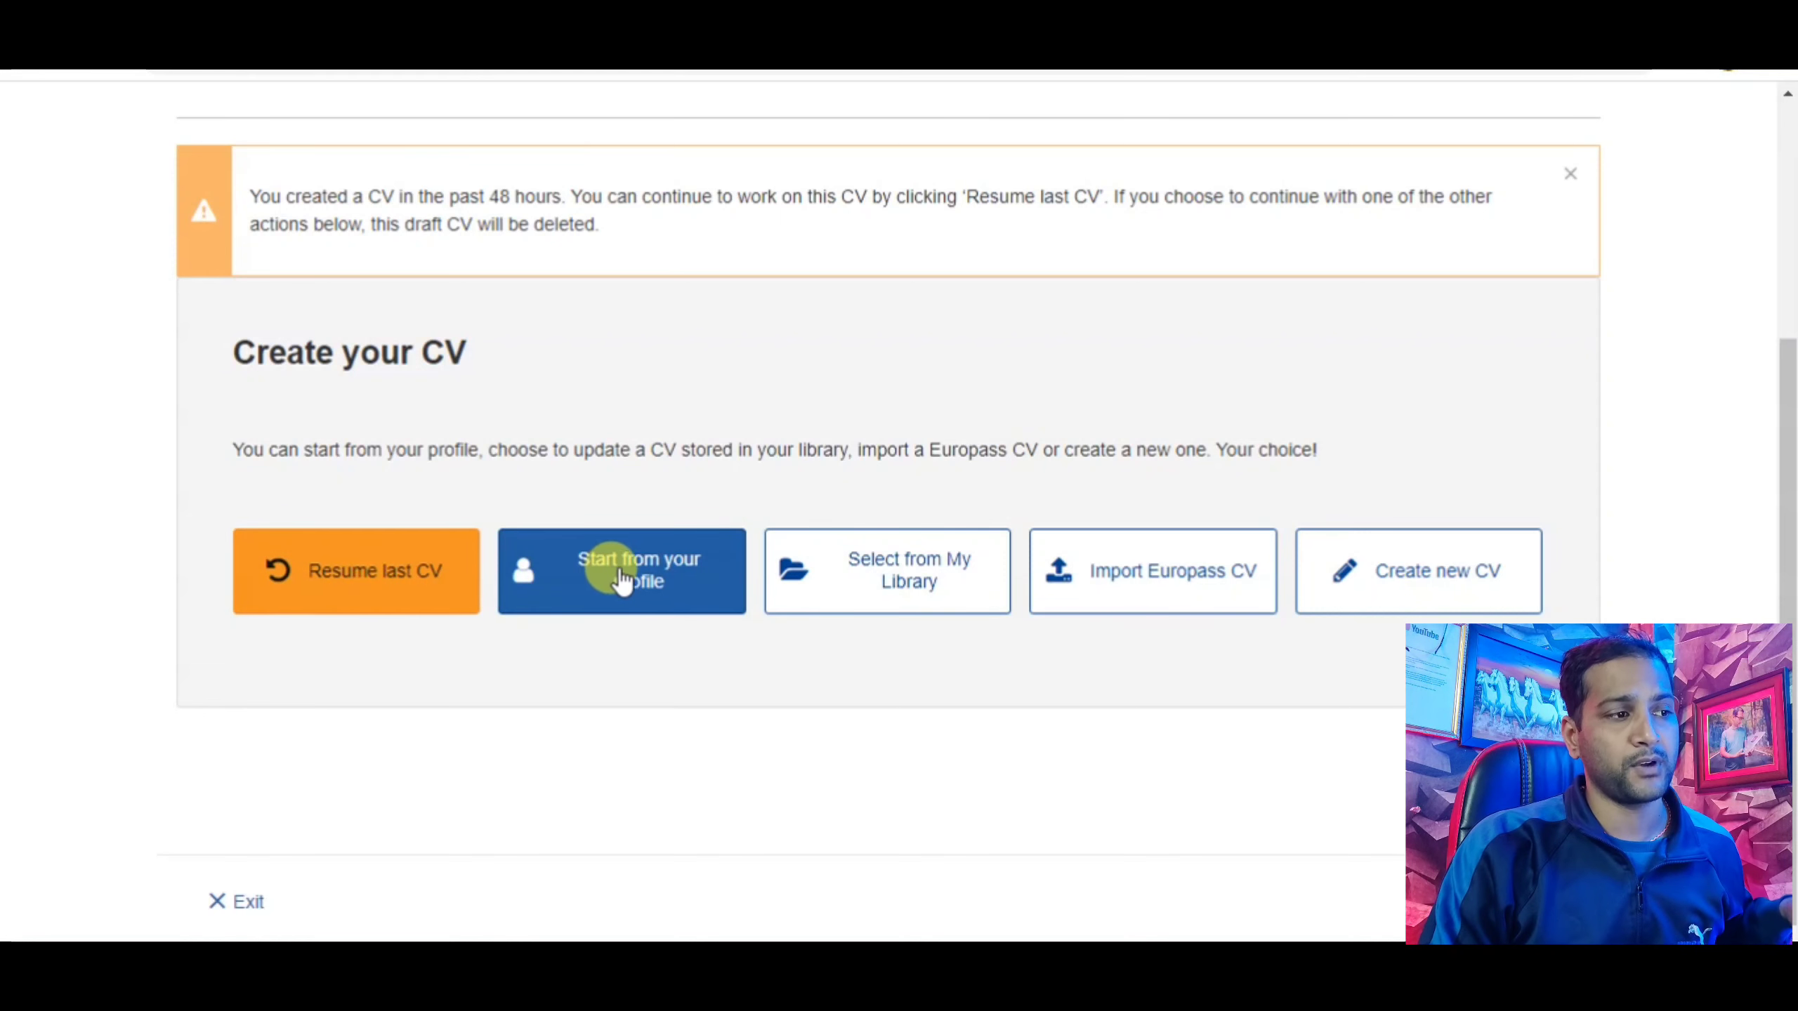
click(667, 594)
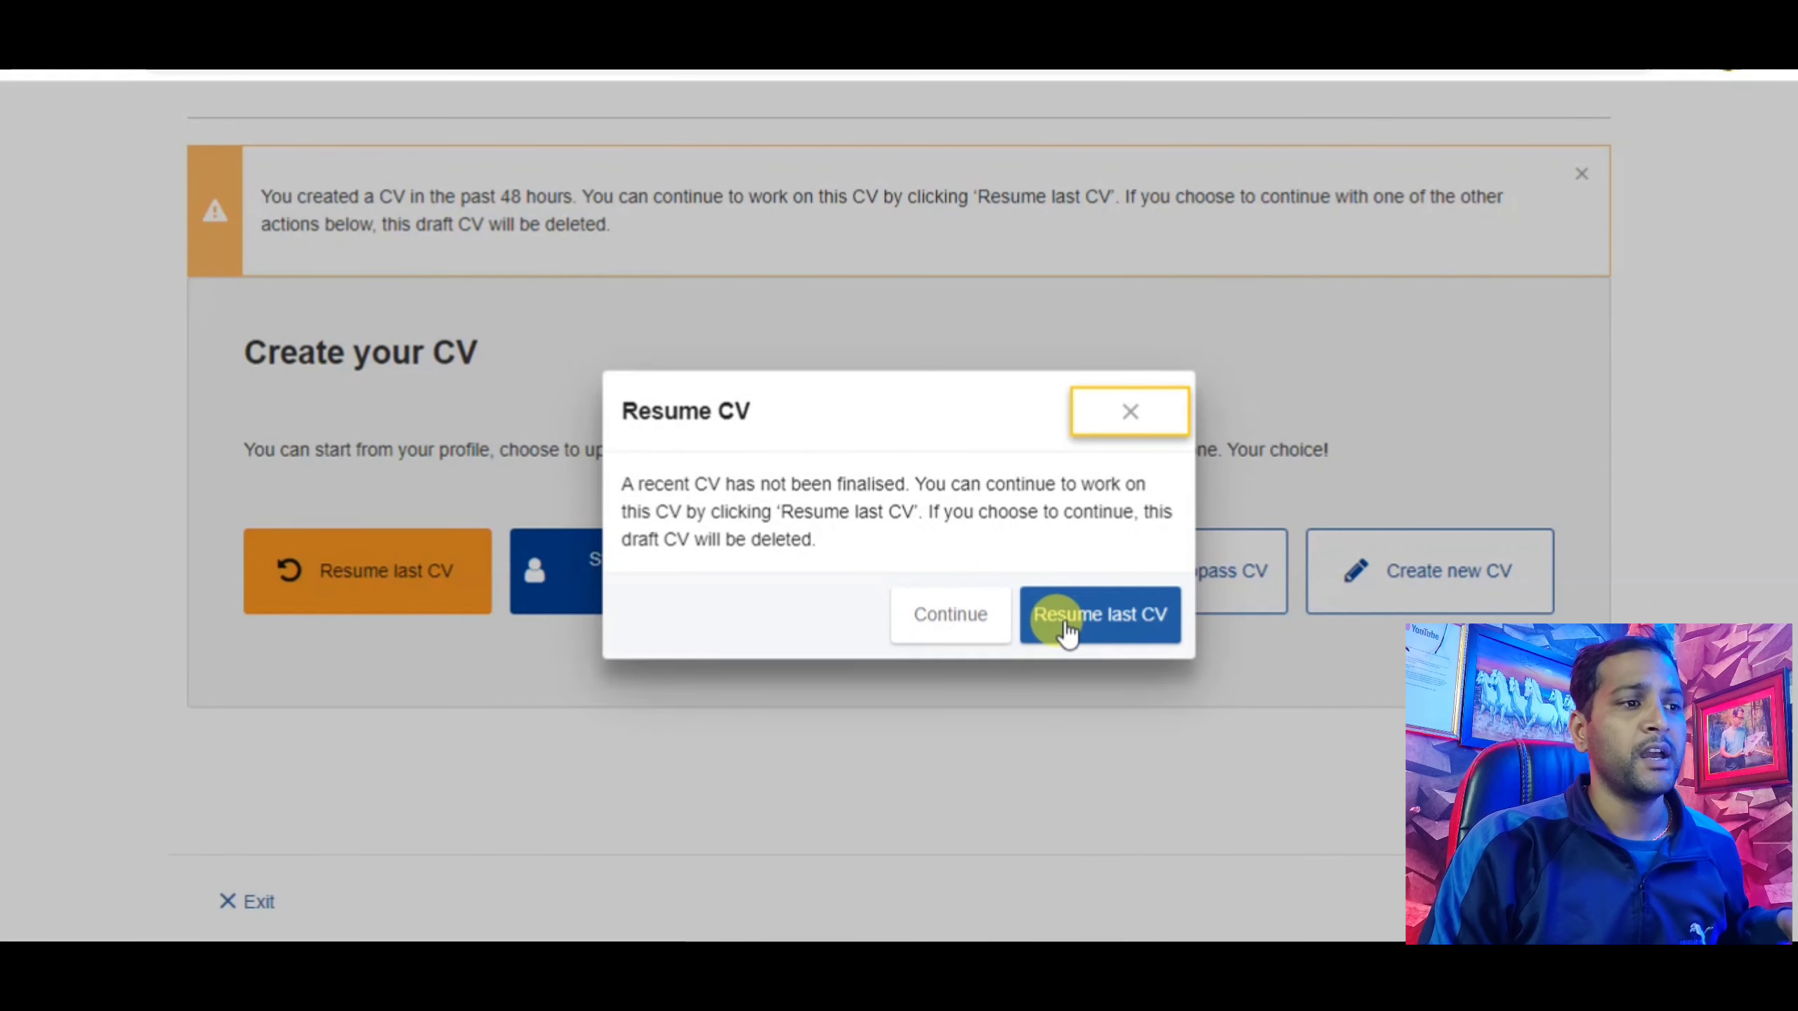
click(1071, 627)
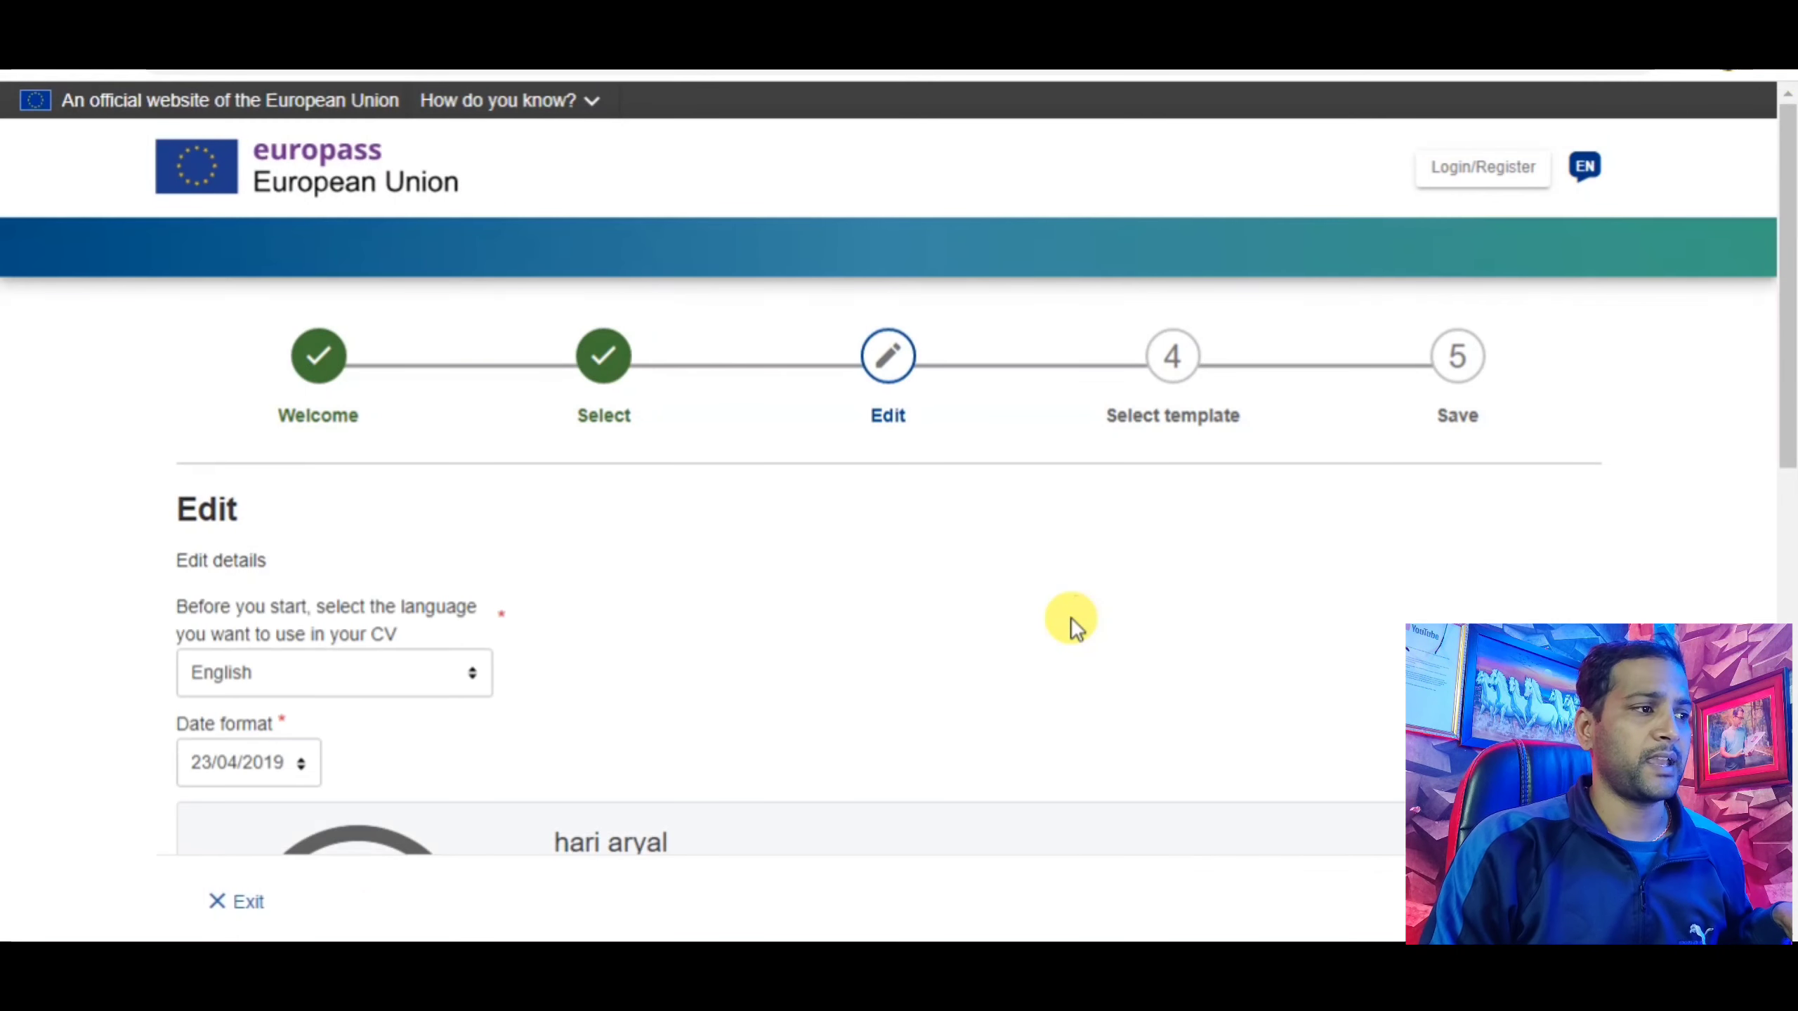
Pick the second template, with the grey contact sidebar, and advance to the save step.
scroll(1059, 622, down, 10)
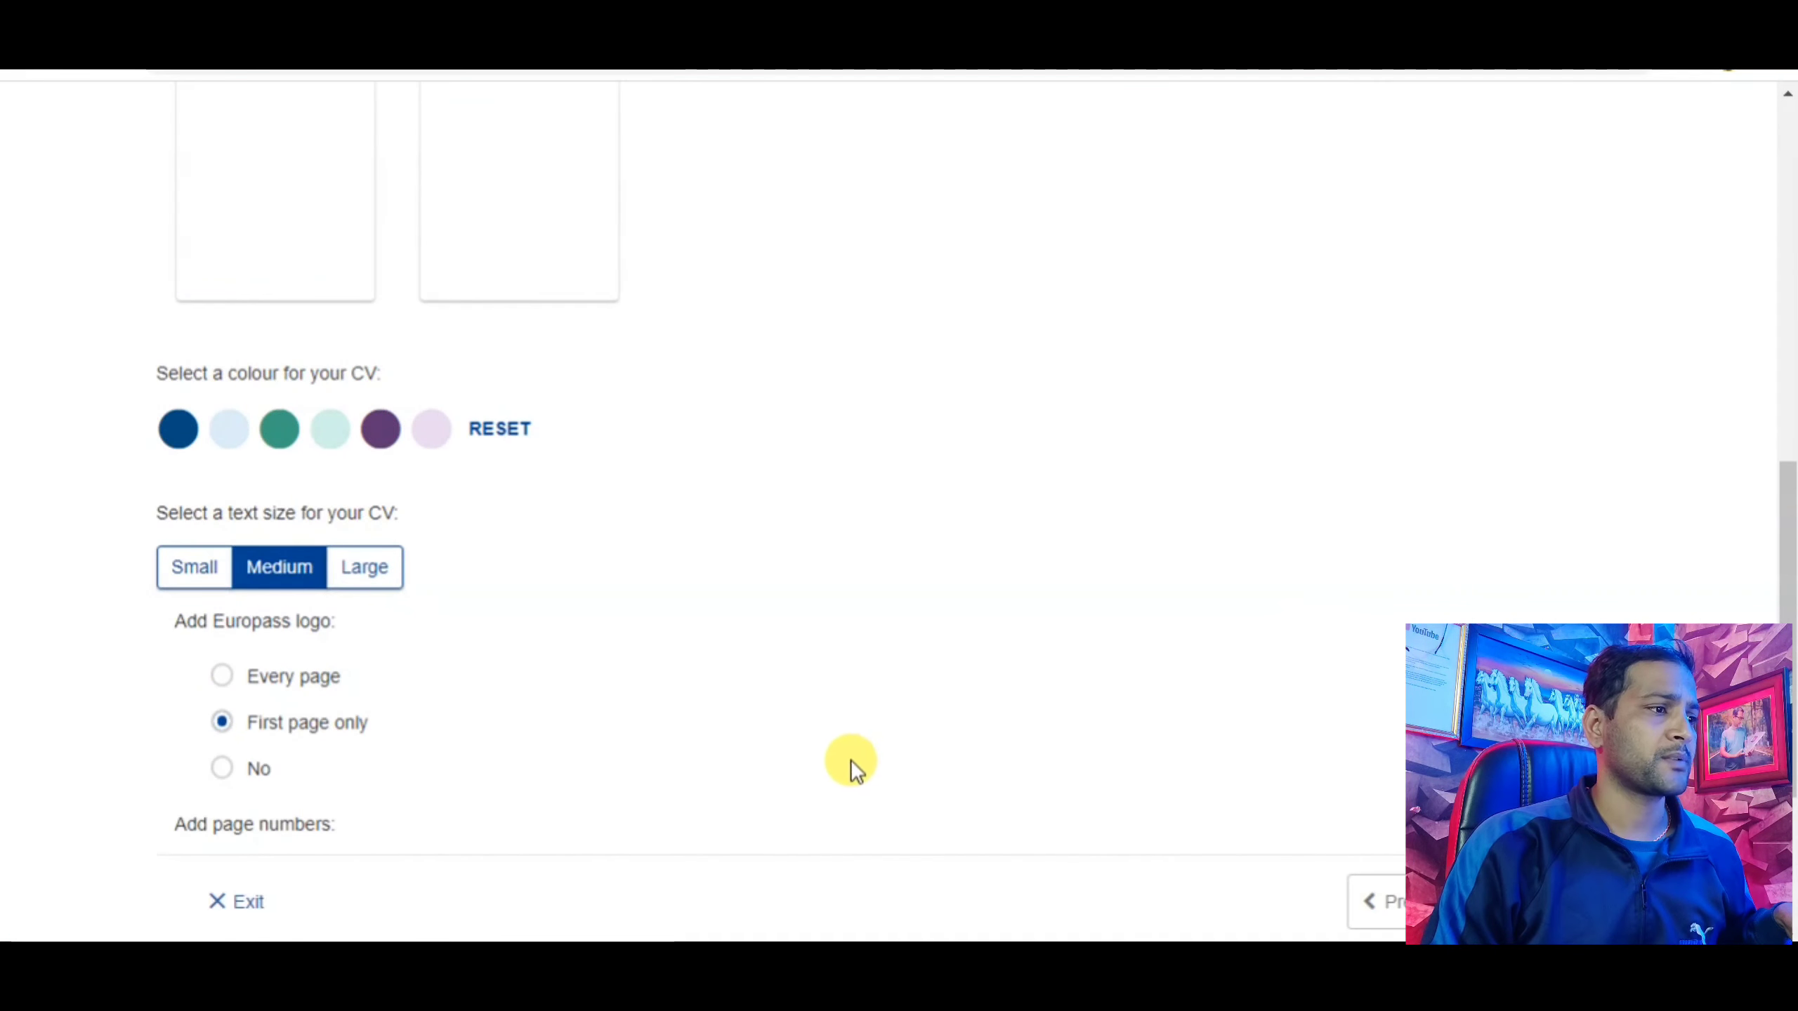
scroll(734, 697, up, 8)
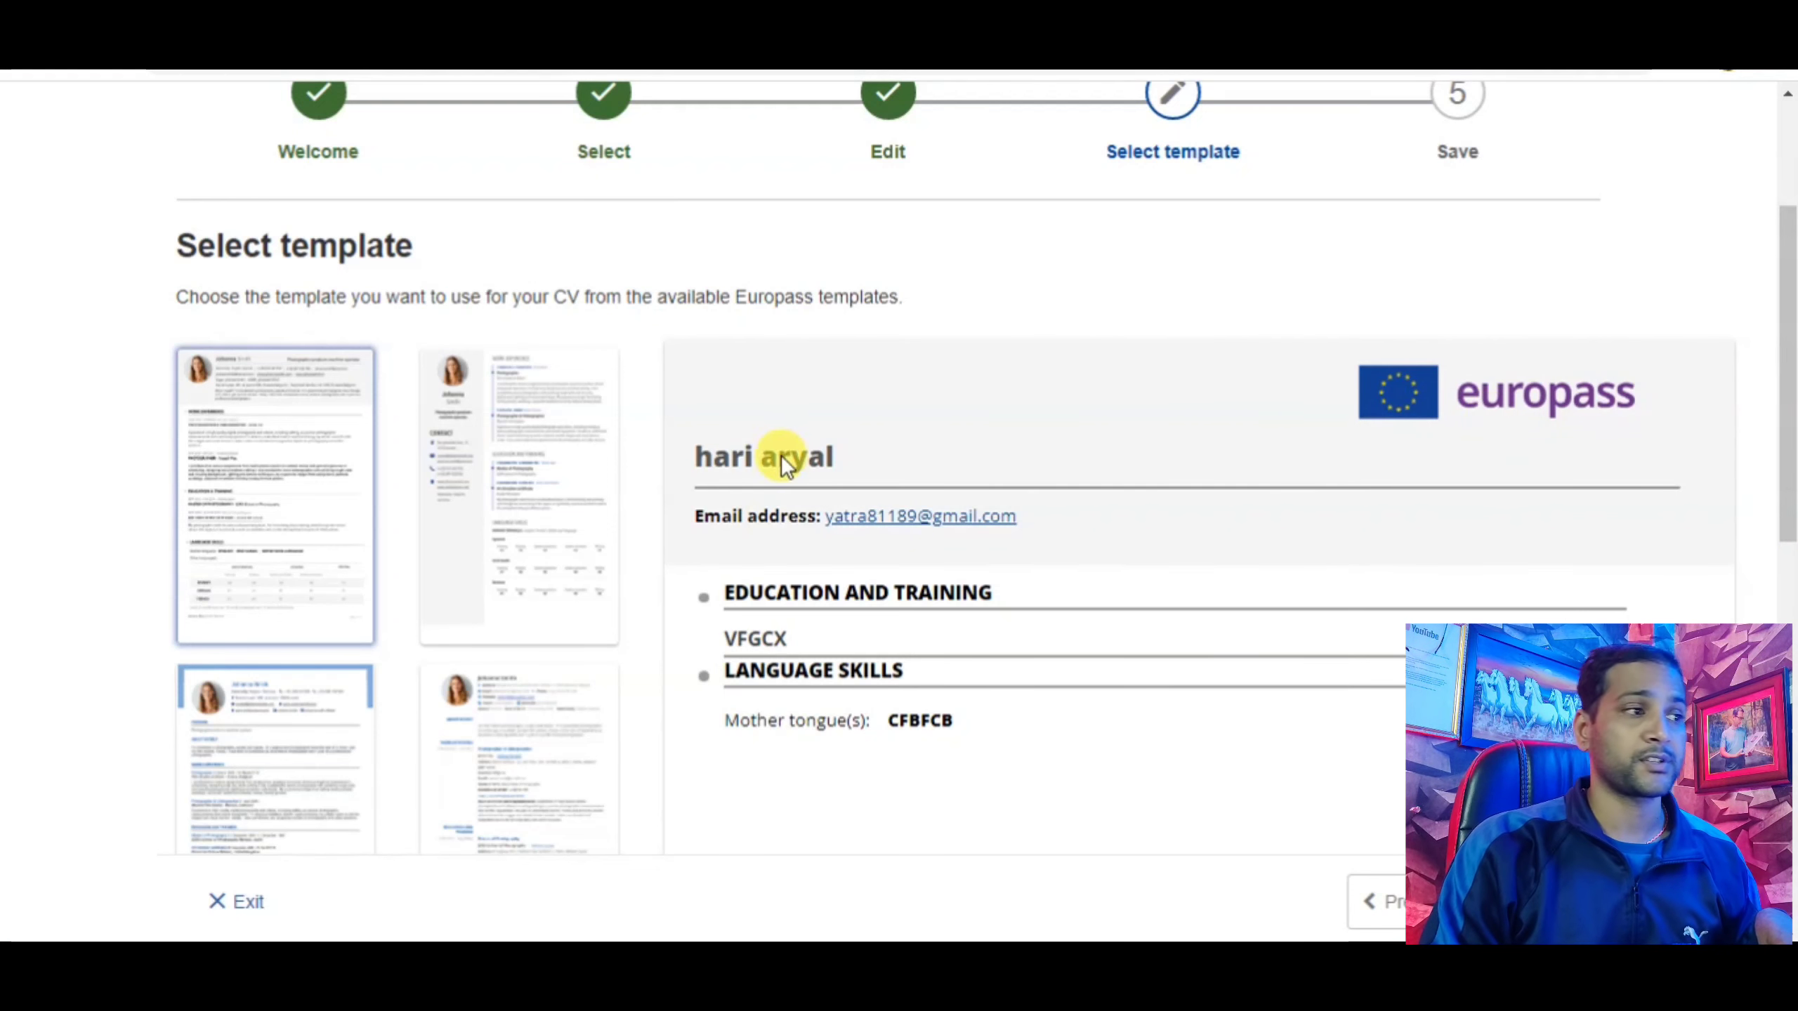
scroll(487, 504, down, 5)
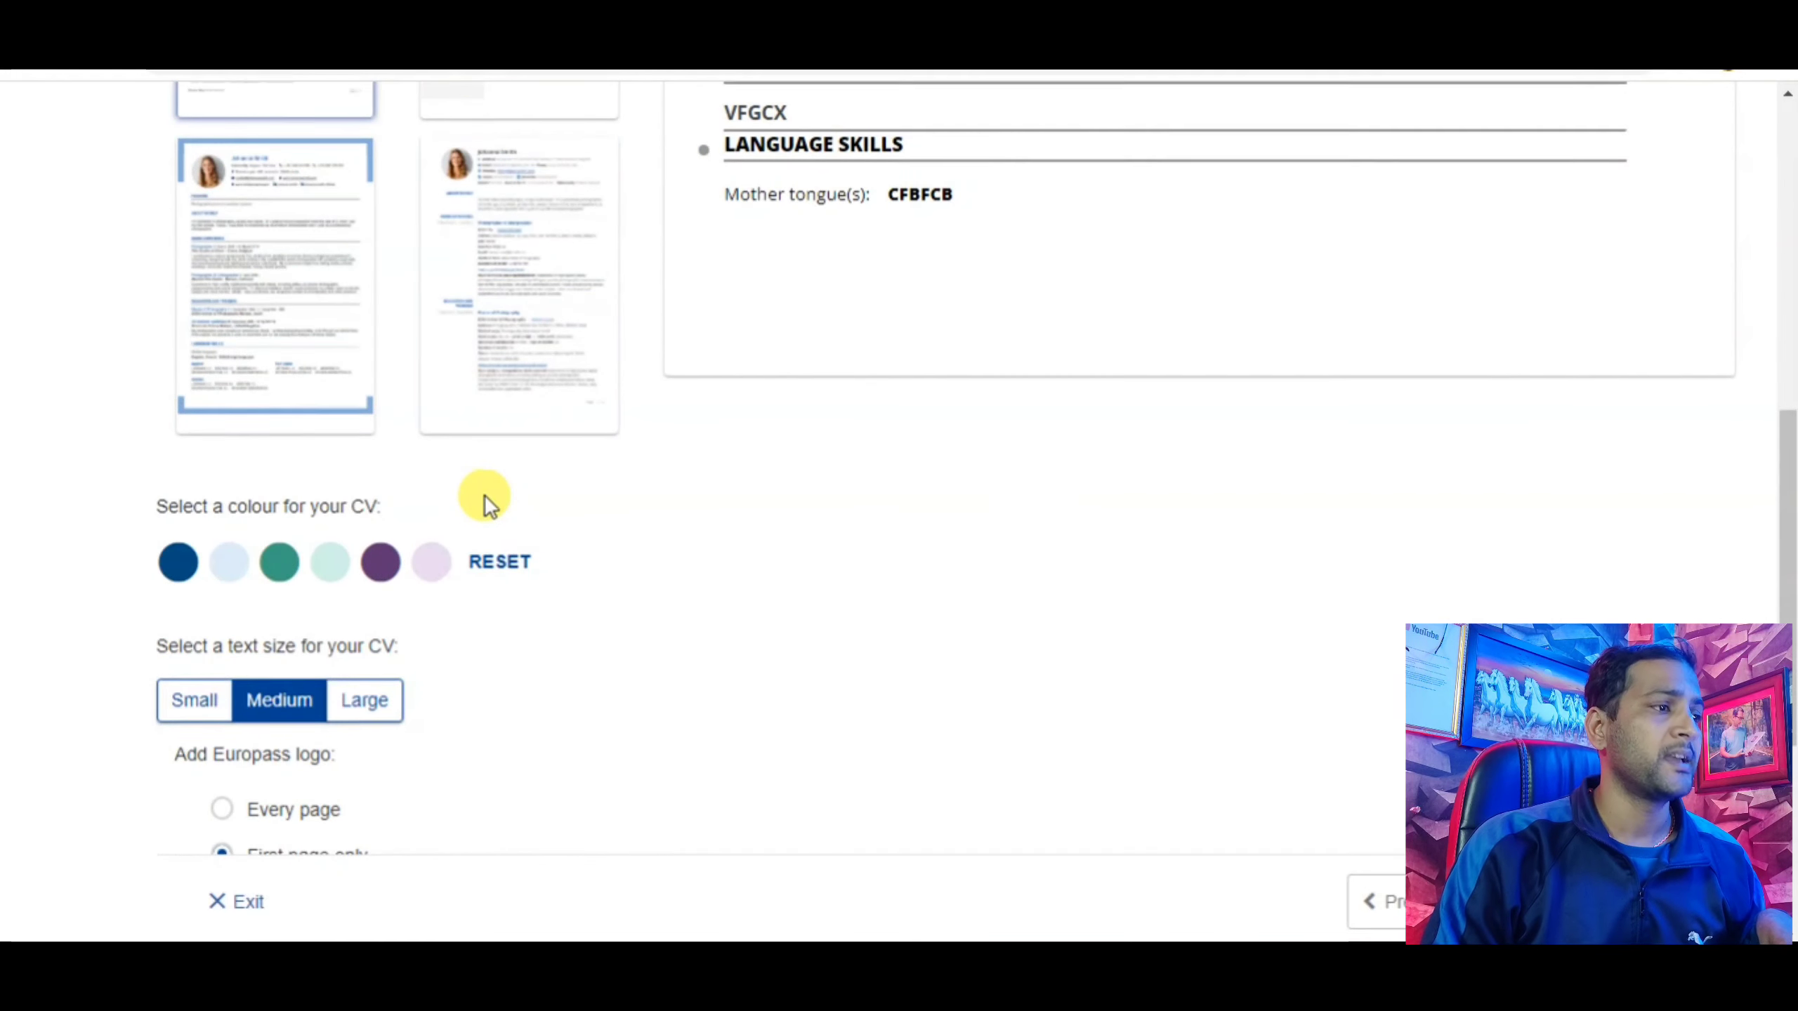
scroll(487, 504, up, 2)
scroll(487, 504, up, 3)
click(536, 442)
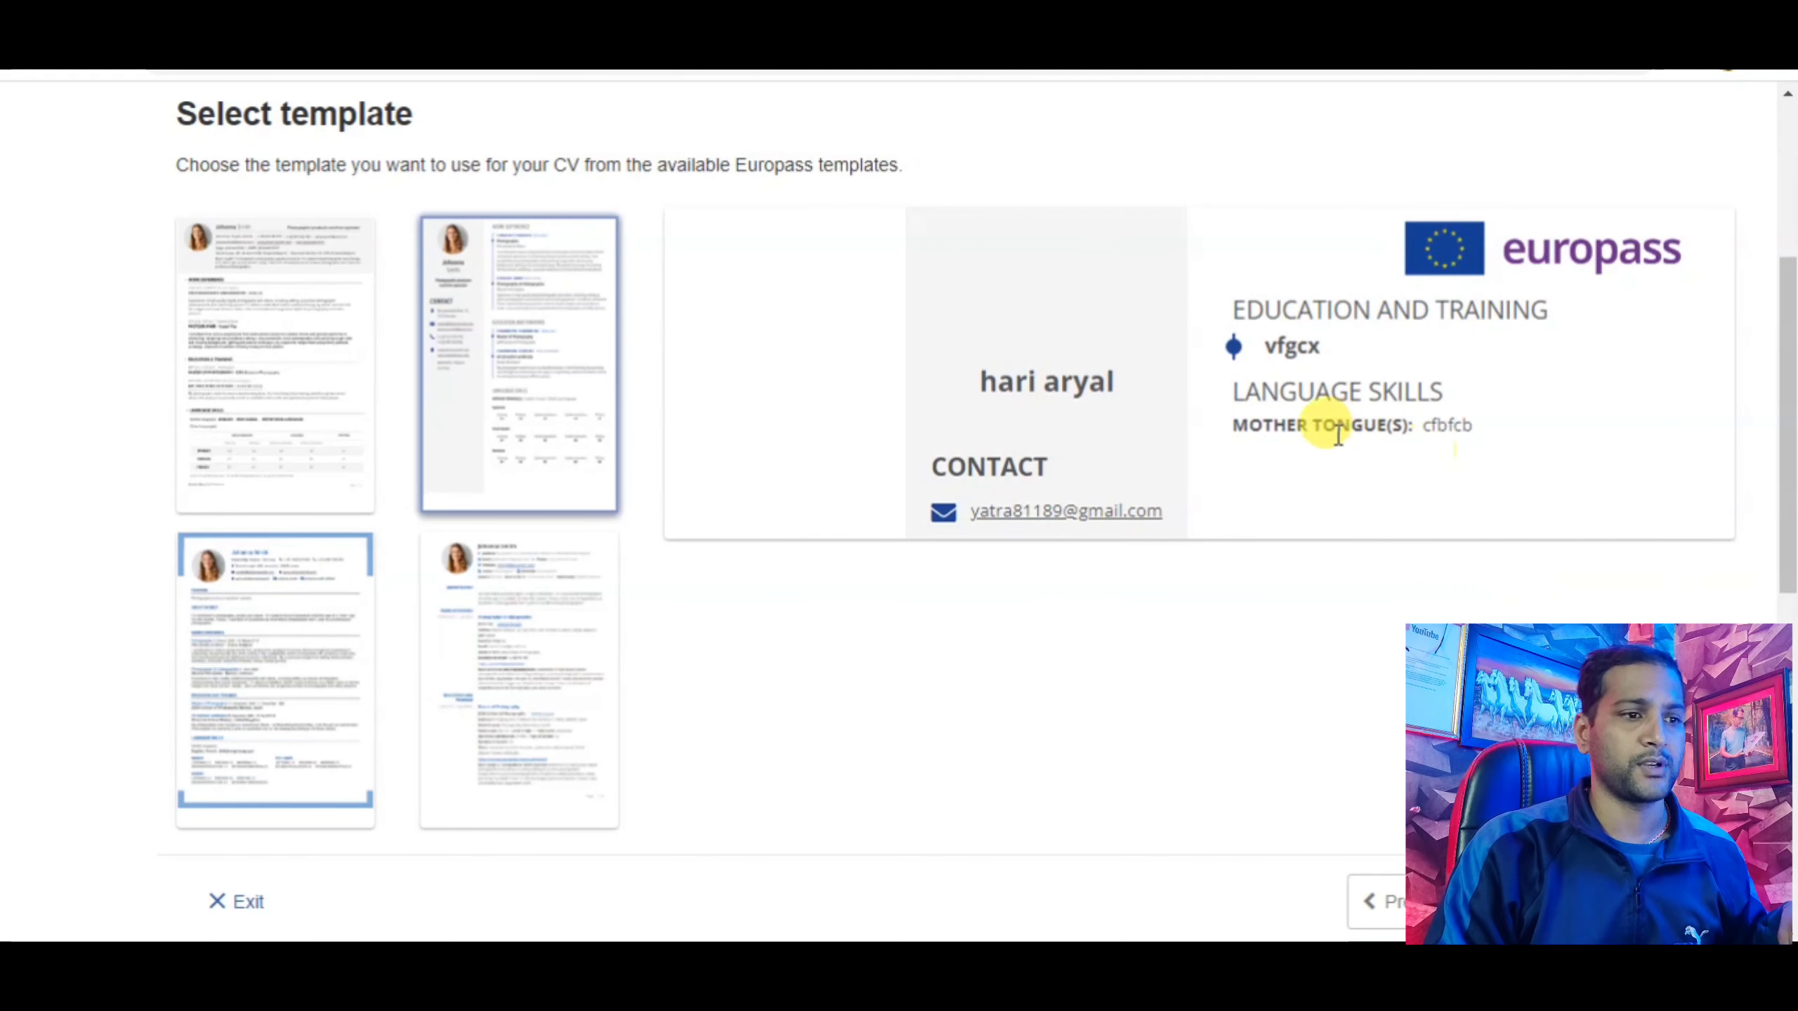
click(1546, 902)
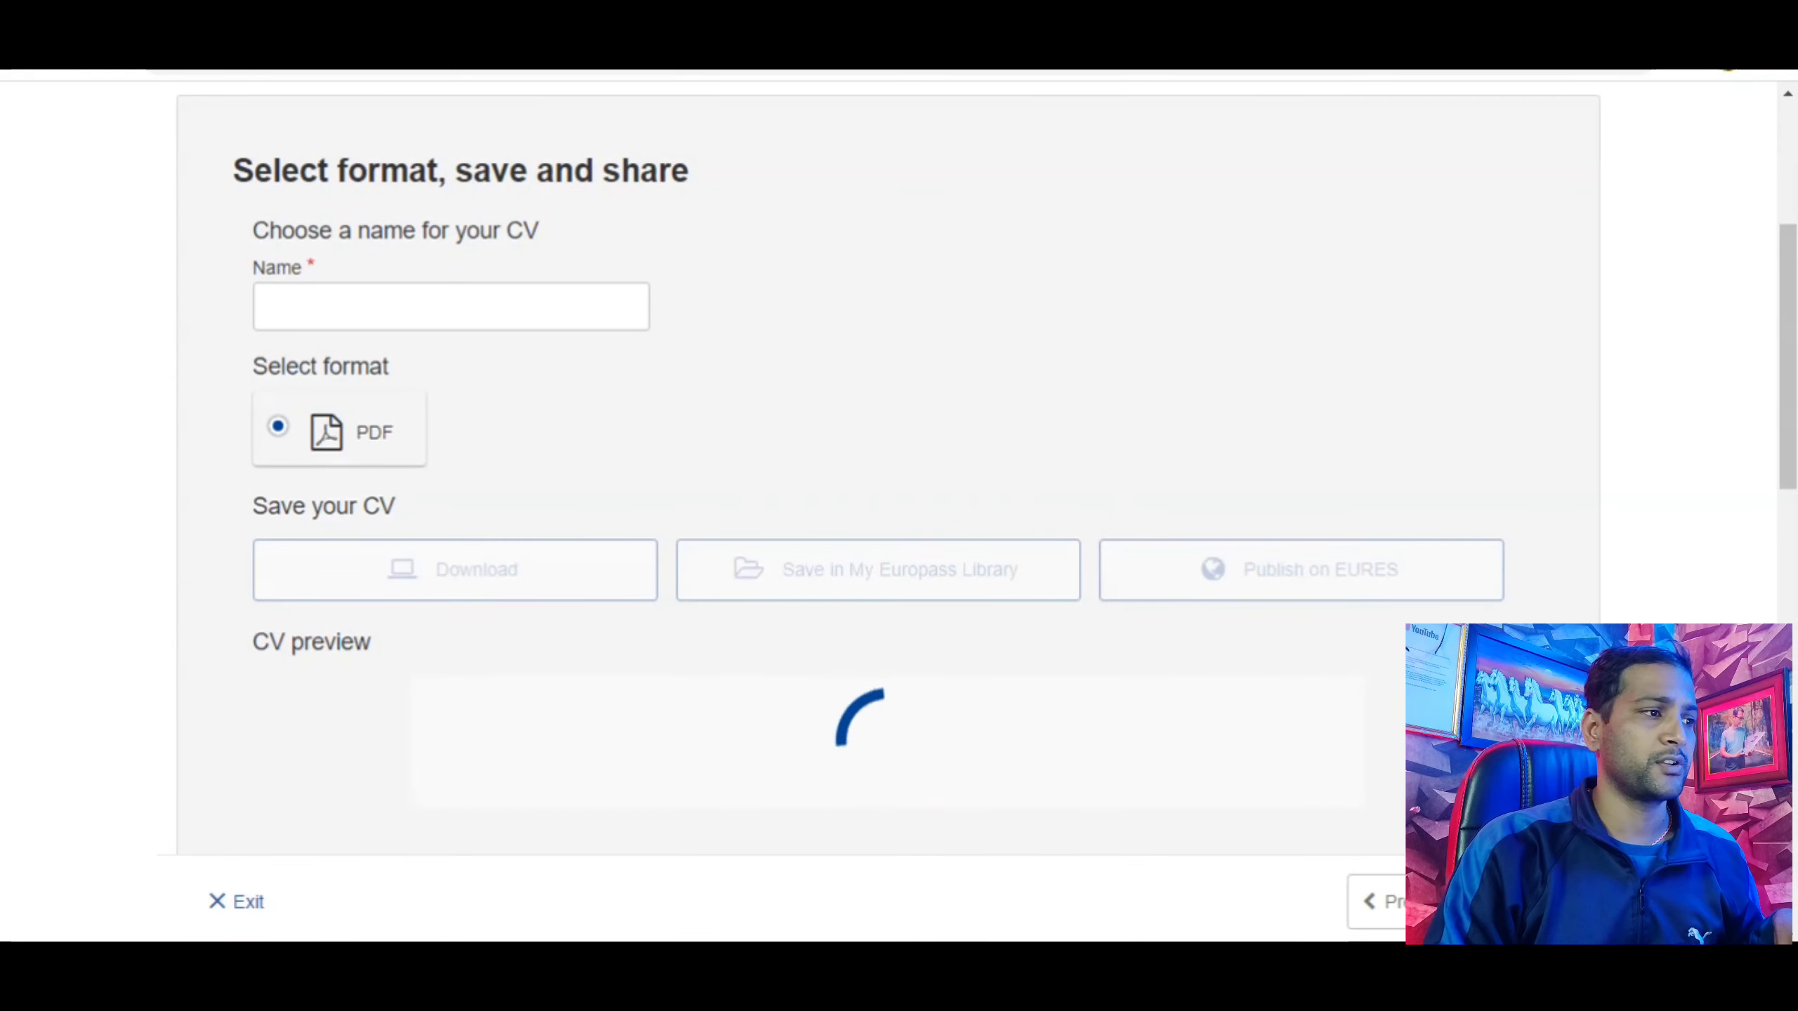
Keep PDF as the format and name the CV 'CV -' followed by the owner's name.
click(329, 435)
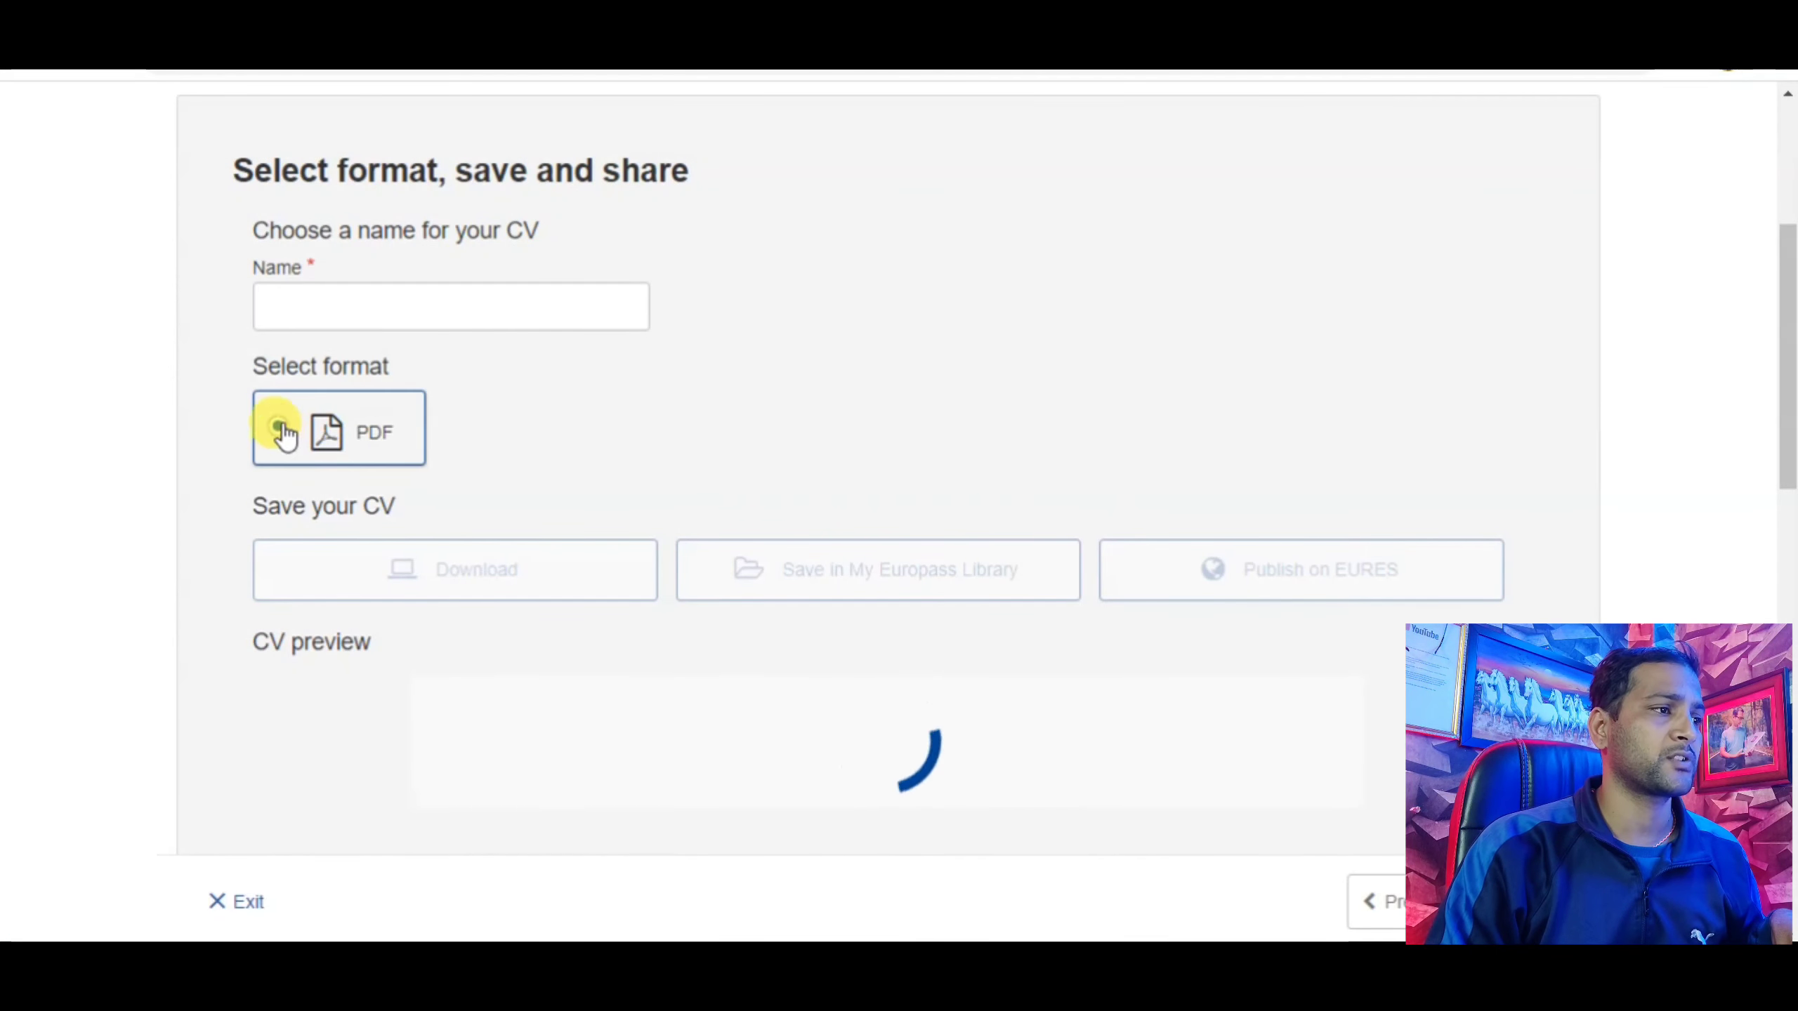
click(316, 309)
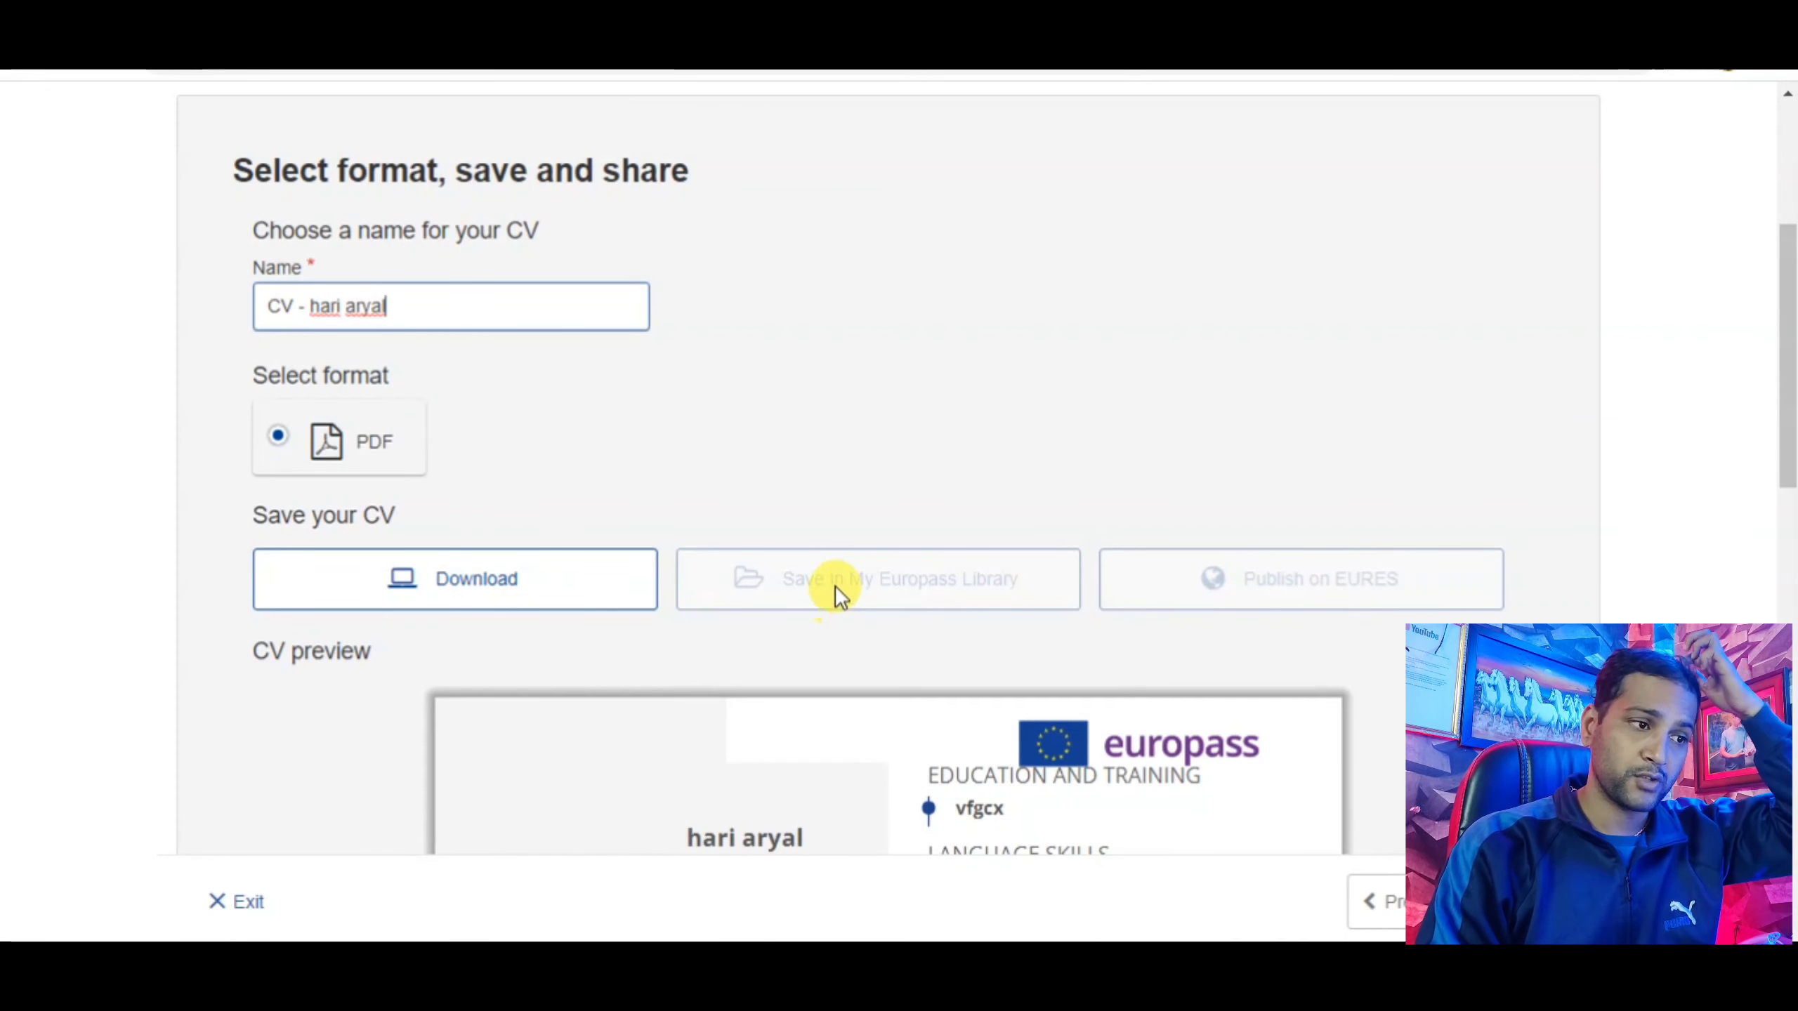
scroll(834, 585, down, 4)
scroll(876, 563, down, 5)
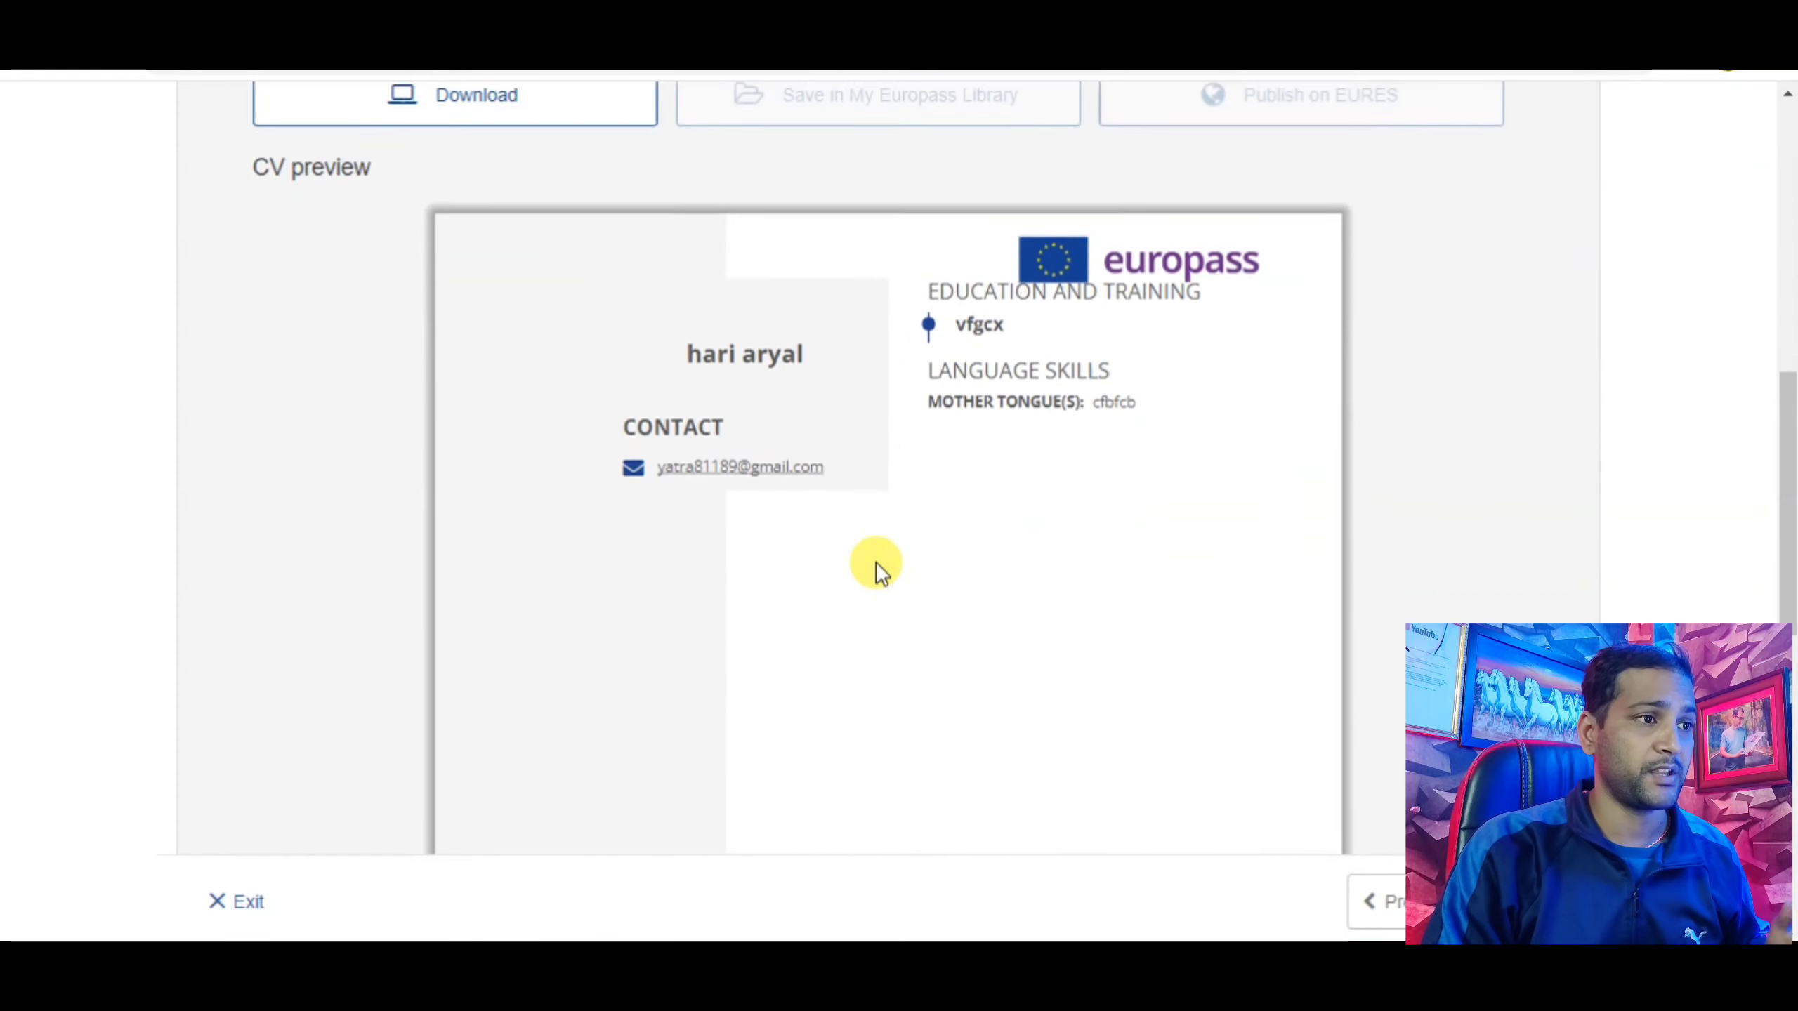
scroll(876, 563, up, 8)
Review the CV preview above the Download button.
scroll(877, 563, down, 7)
scroll(878, 564, down, 2)
scroll(879, 558, up, 4)
scroll(879, 558, down, 4)
scroll(879, 558, up, 4)
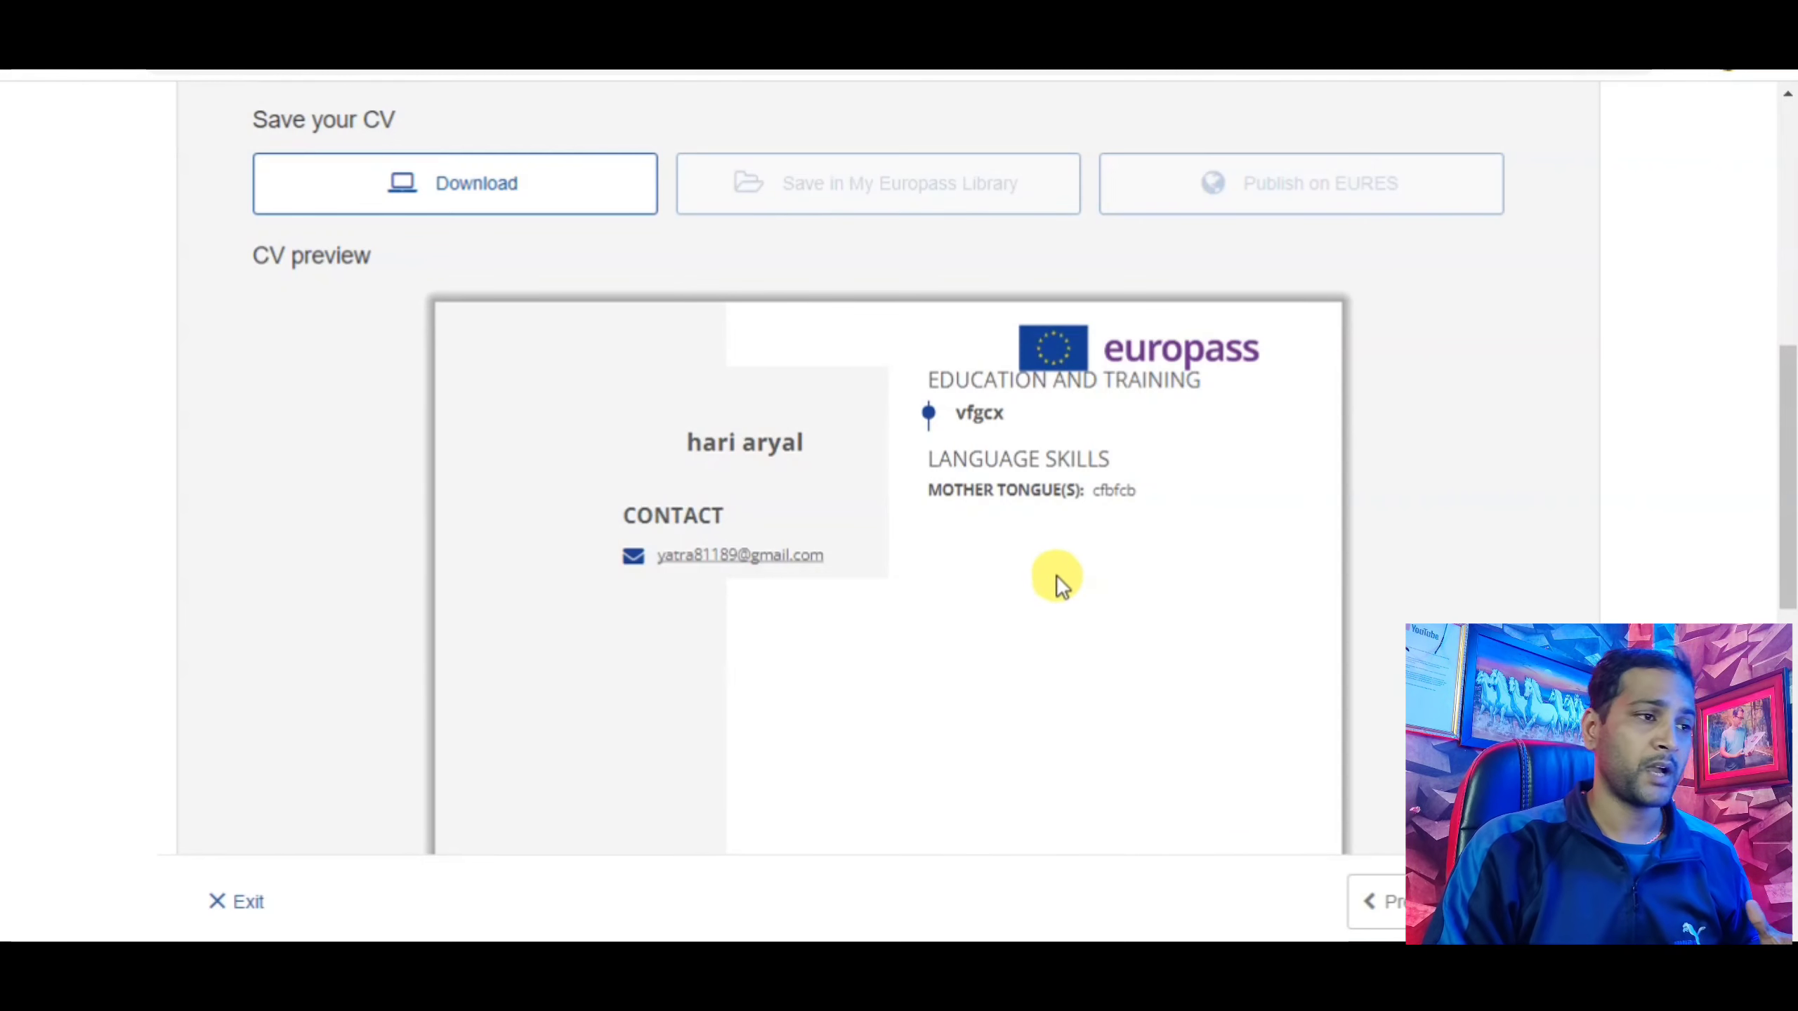
scroll(814, 597, down, 5)
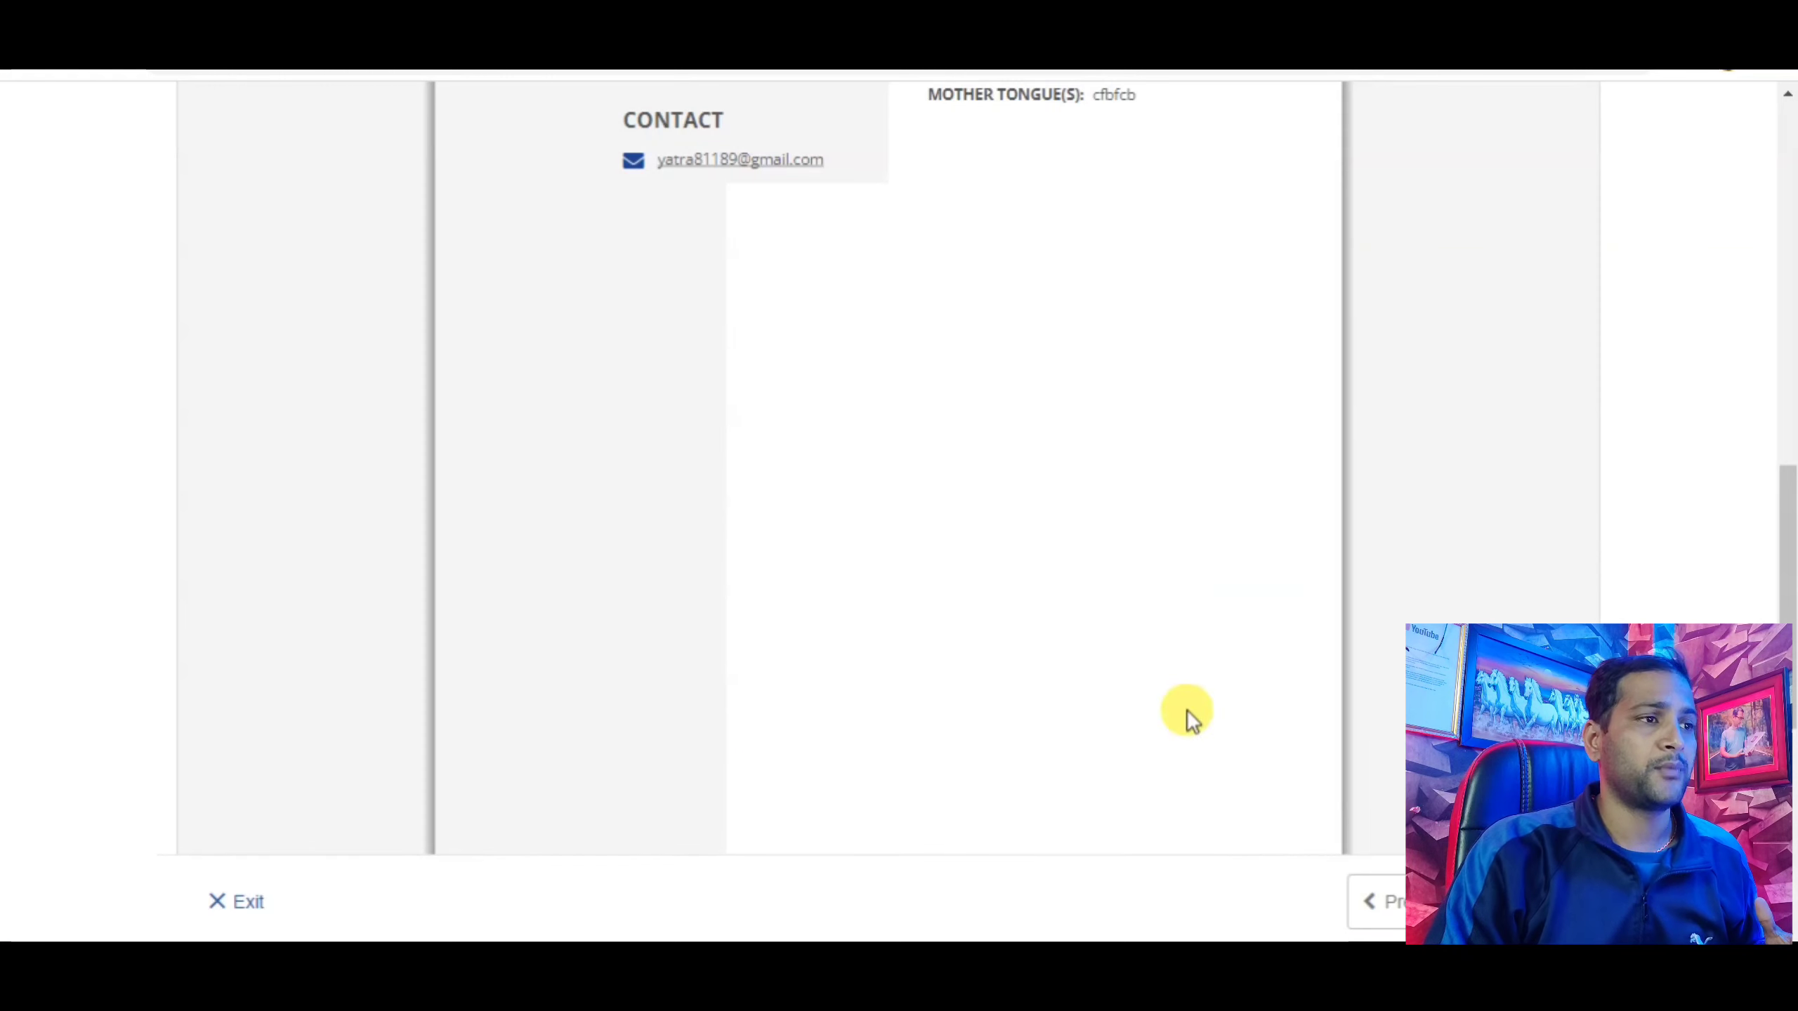
scroll(851, 676, up, 5)
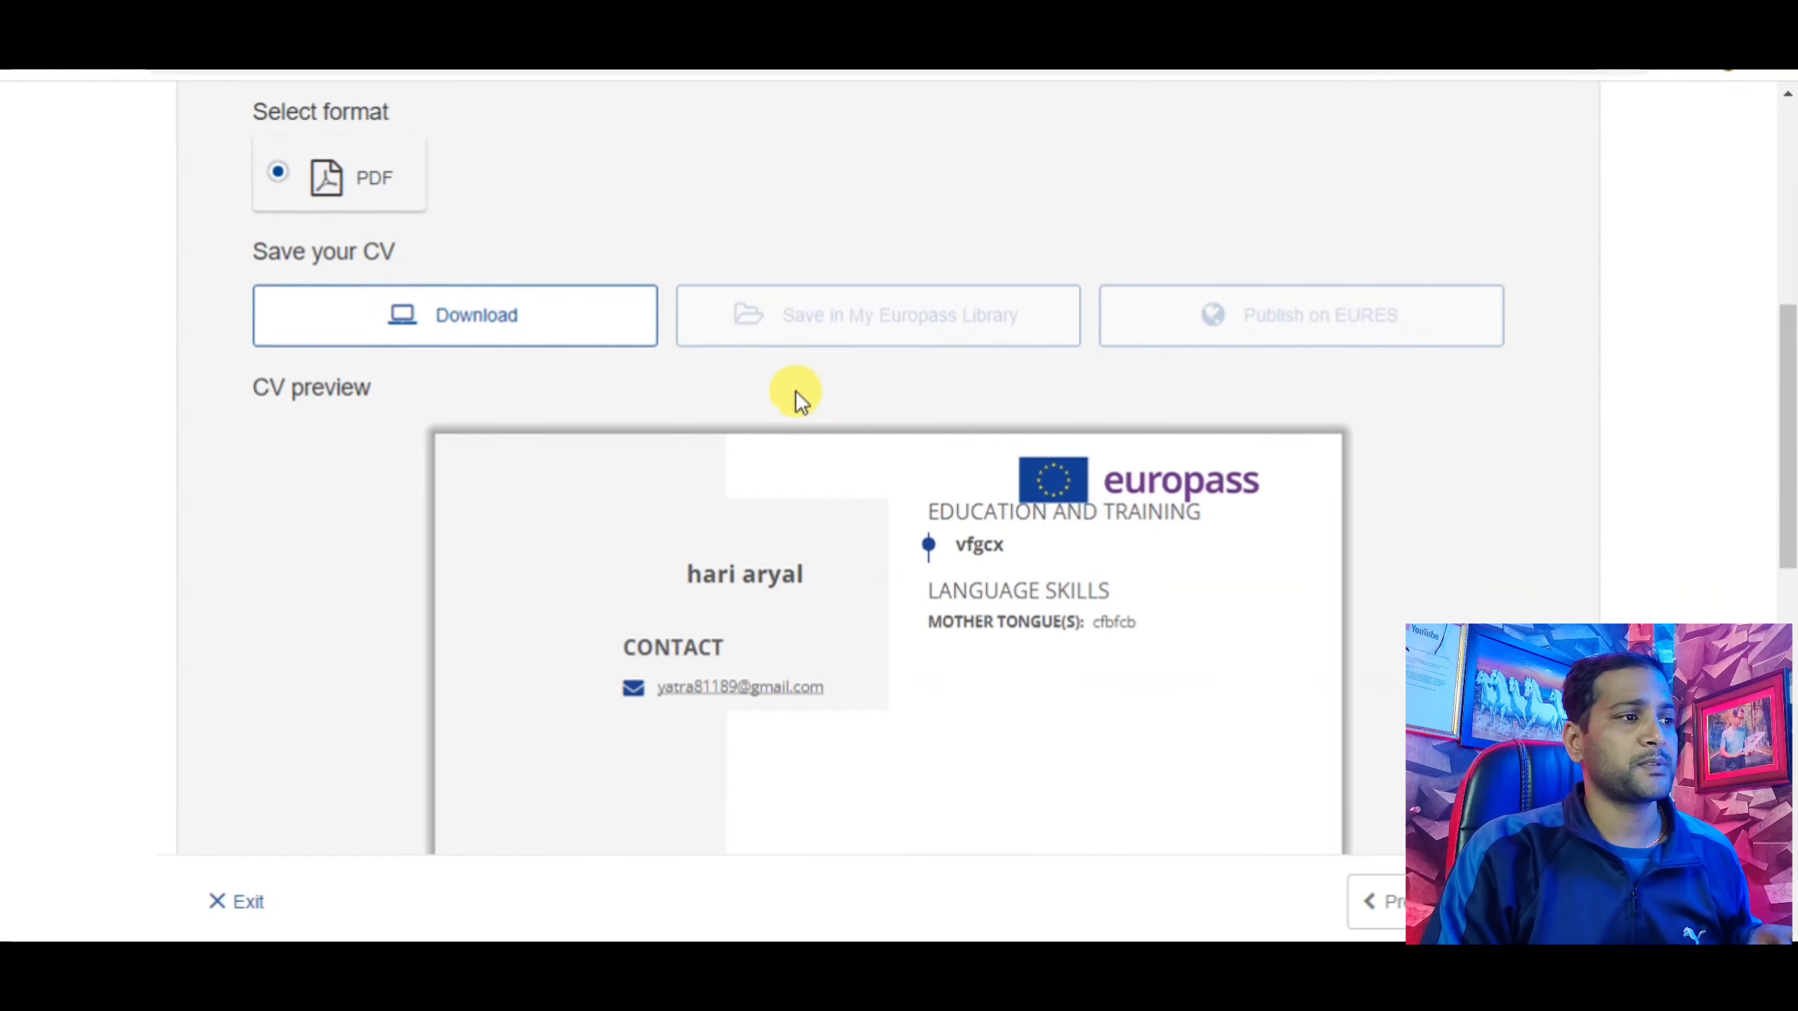
scroll(708, 390, up, 3)
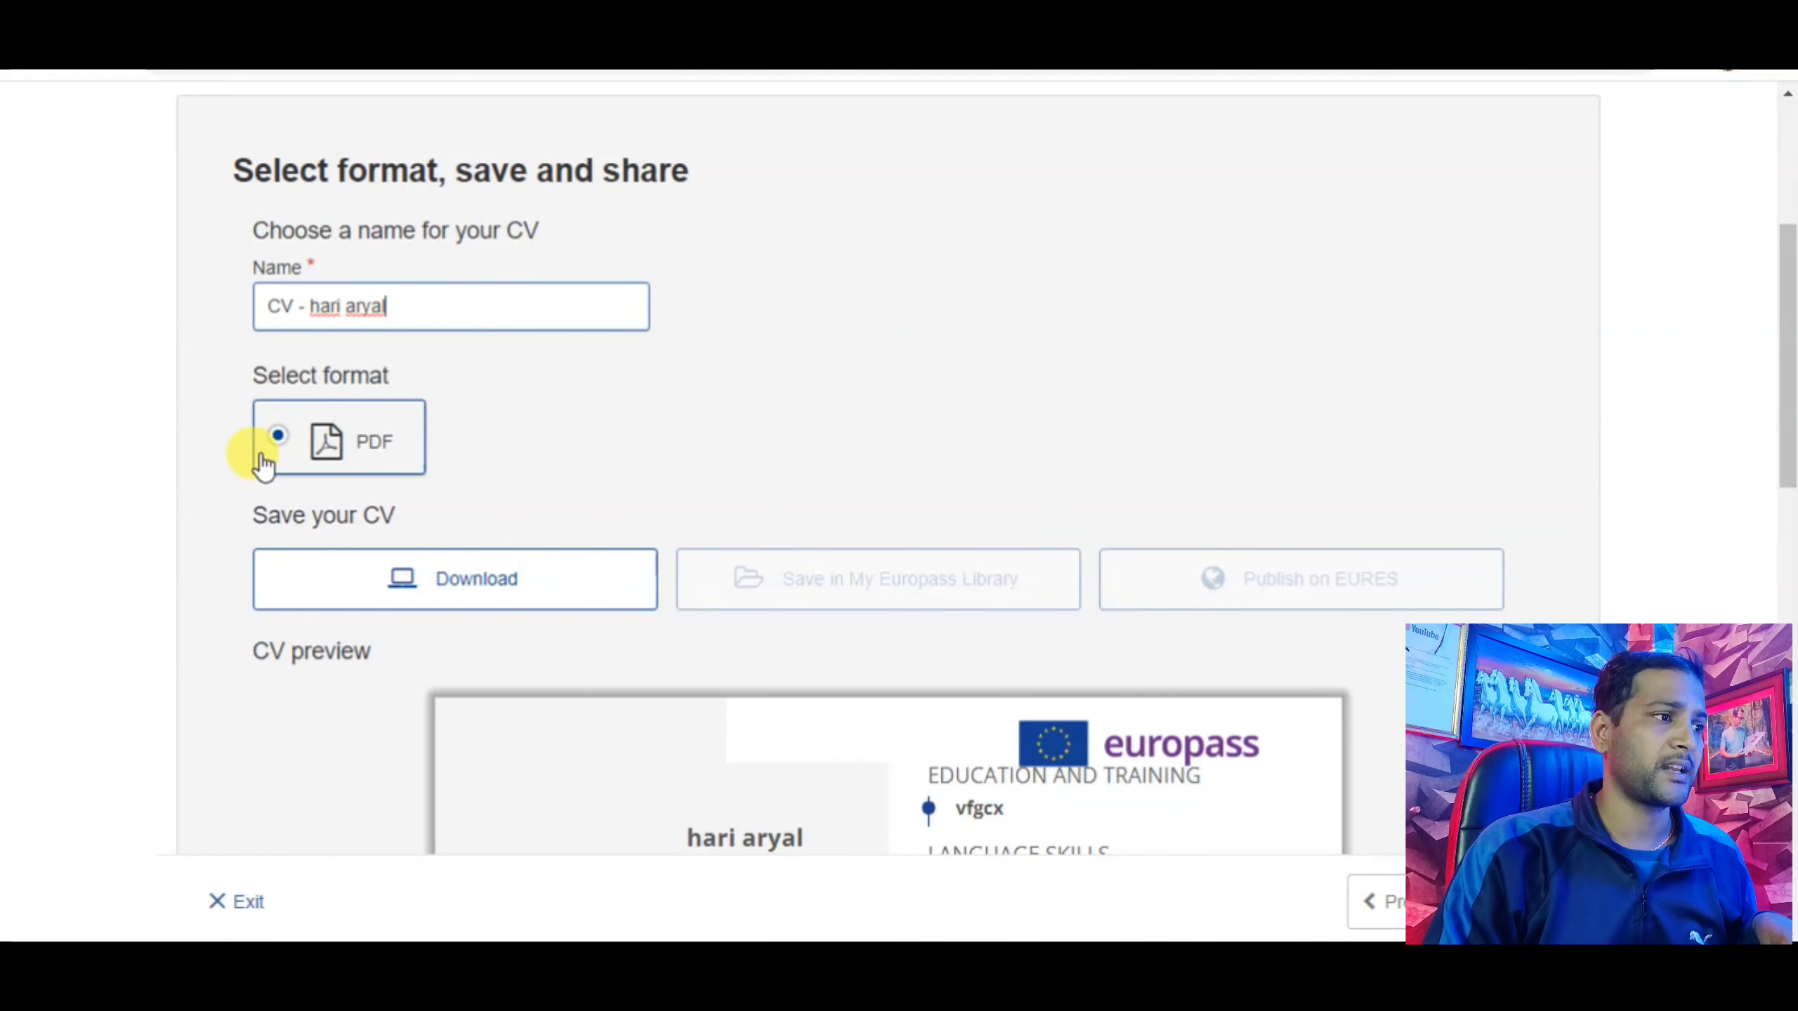
scroll(276, 453, down, 2)
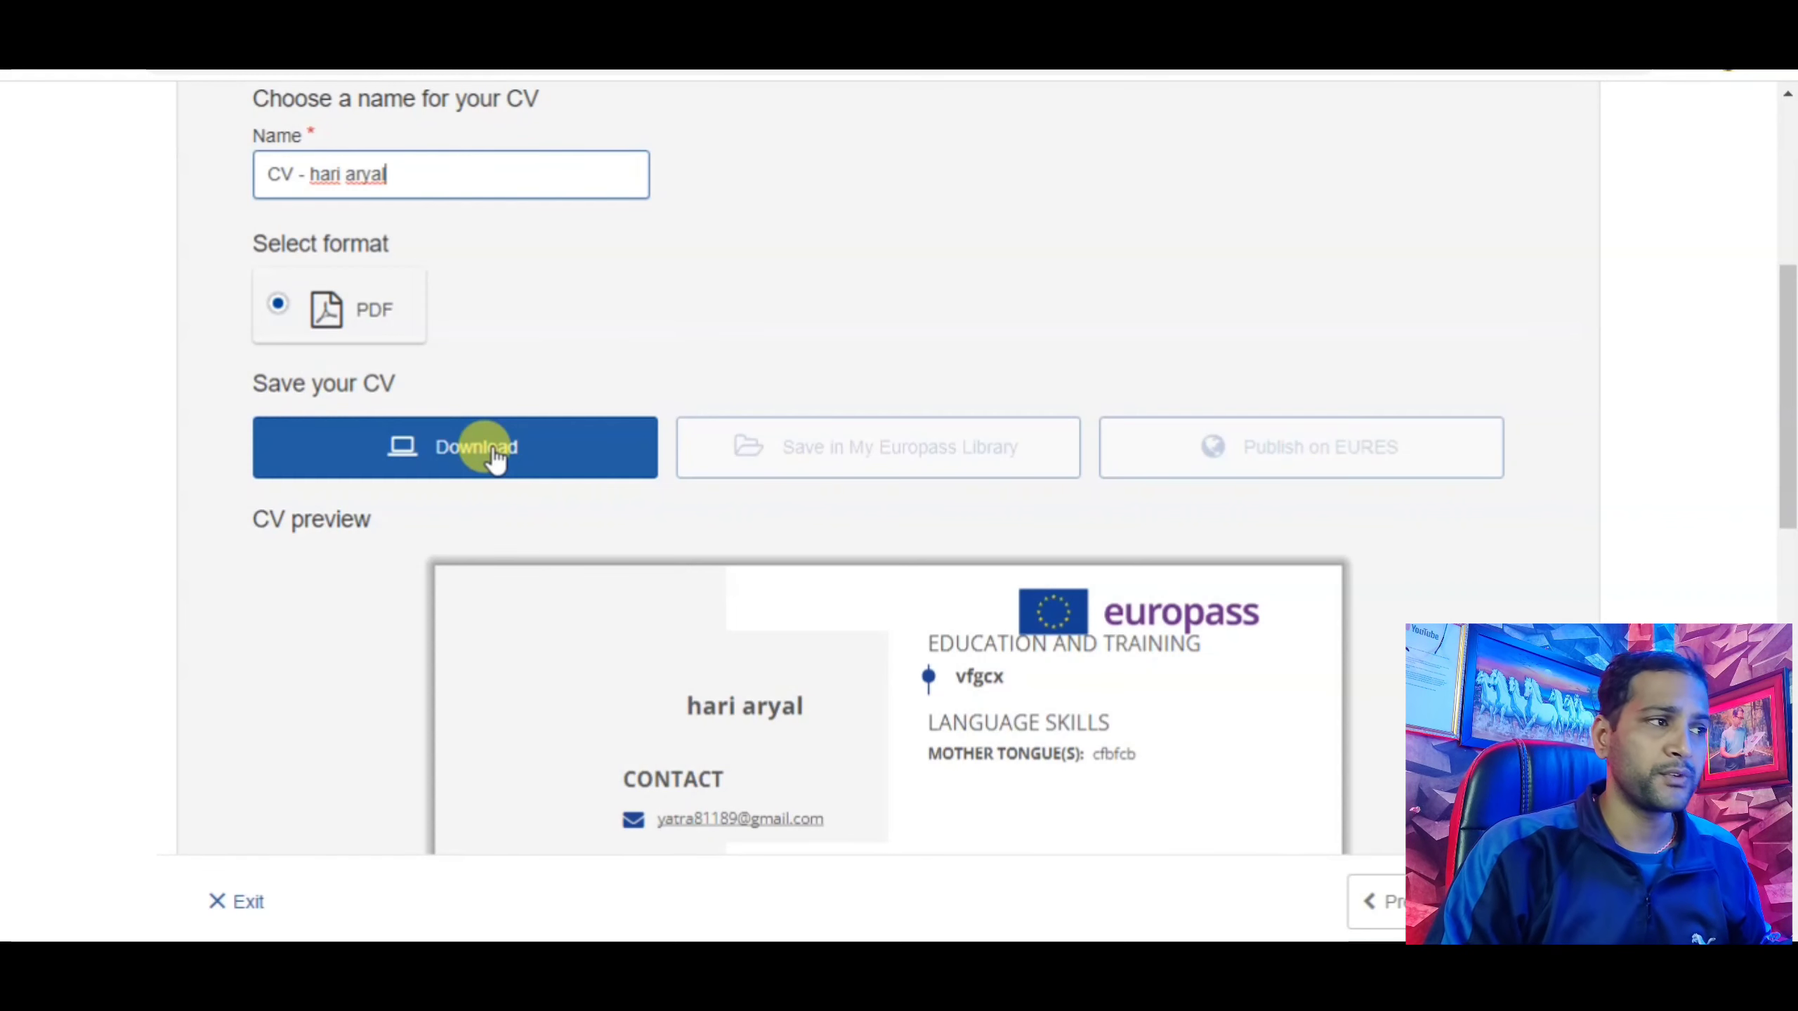
scroll(491, 447, up, 5)
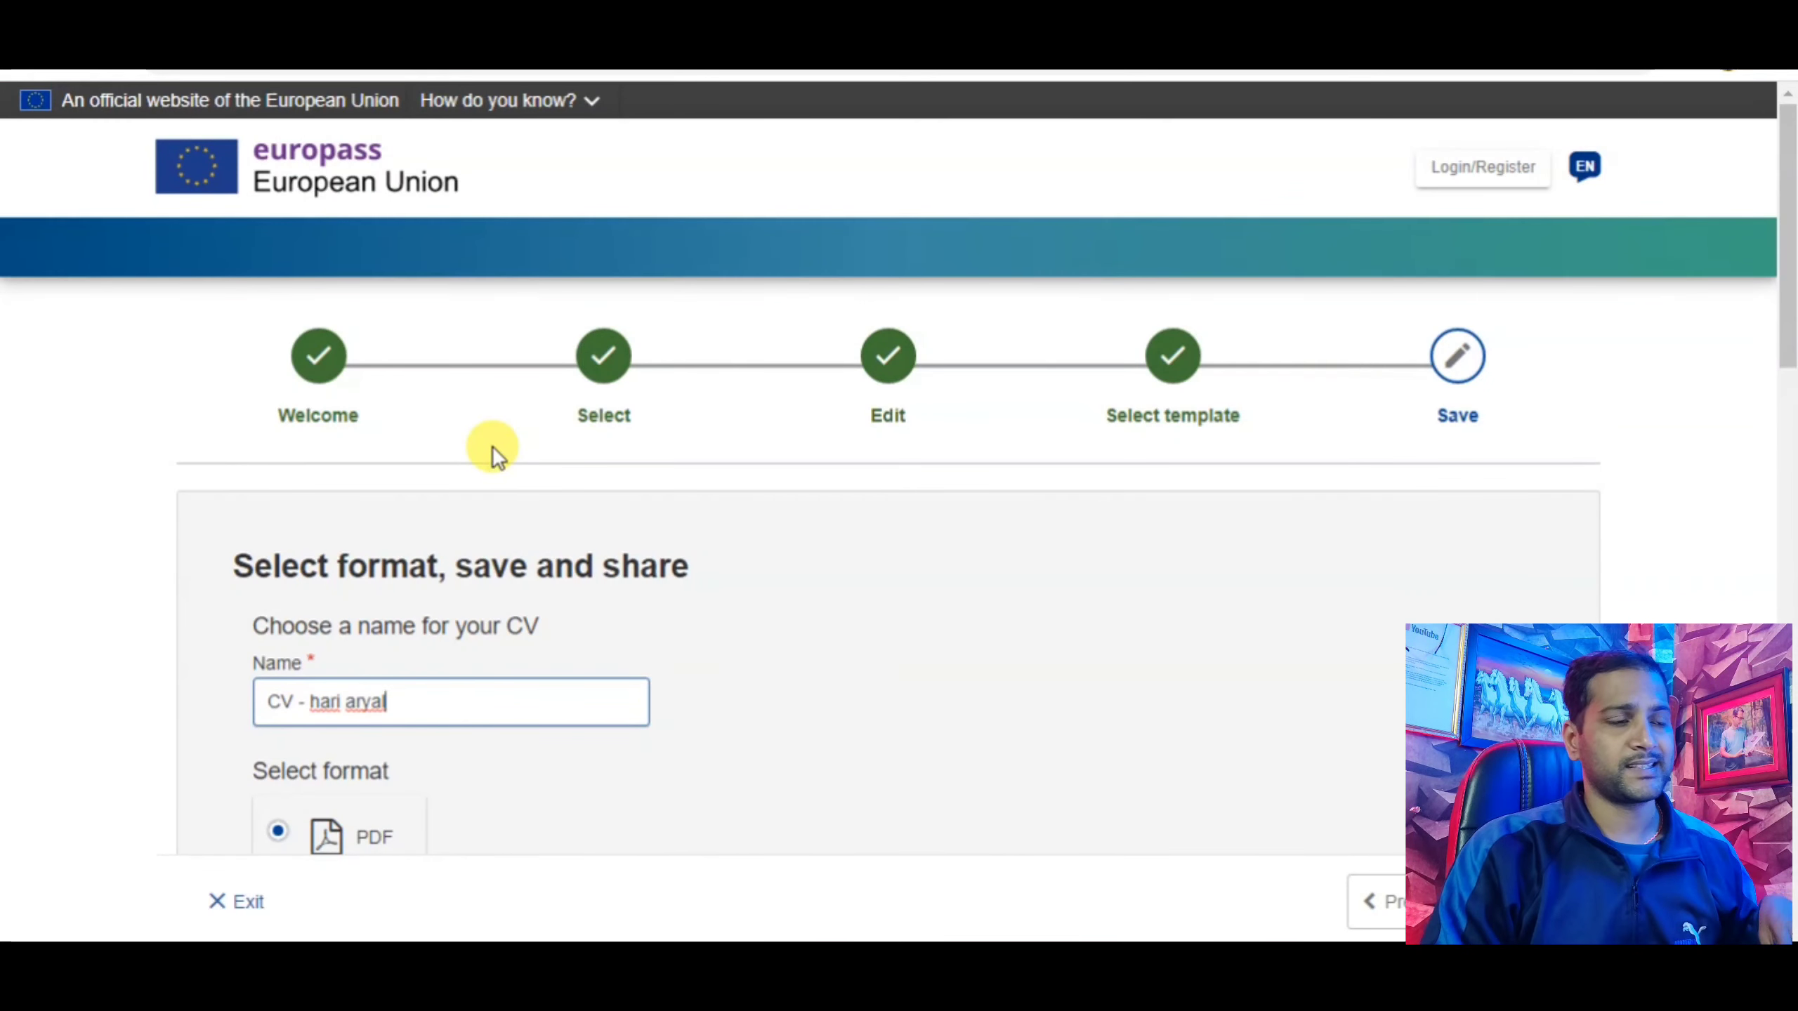
scroll(492, 446, down, 5)
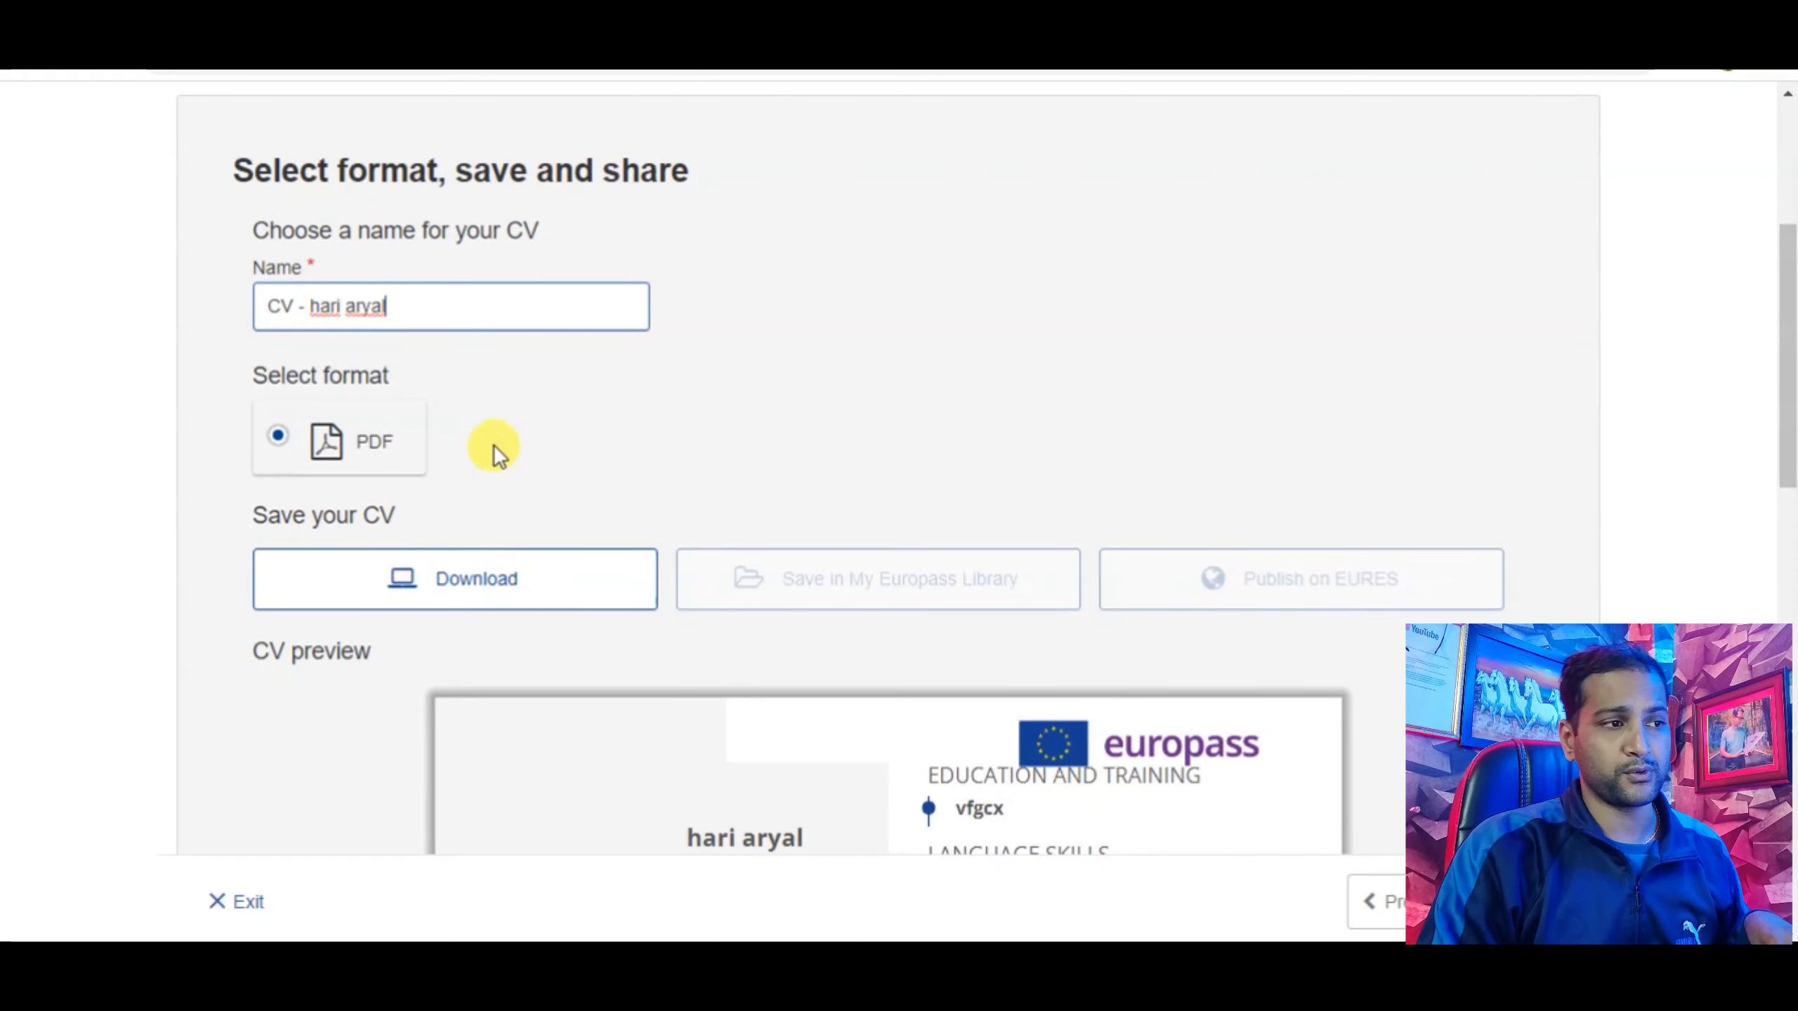